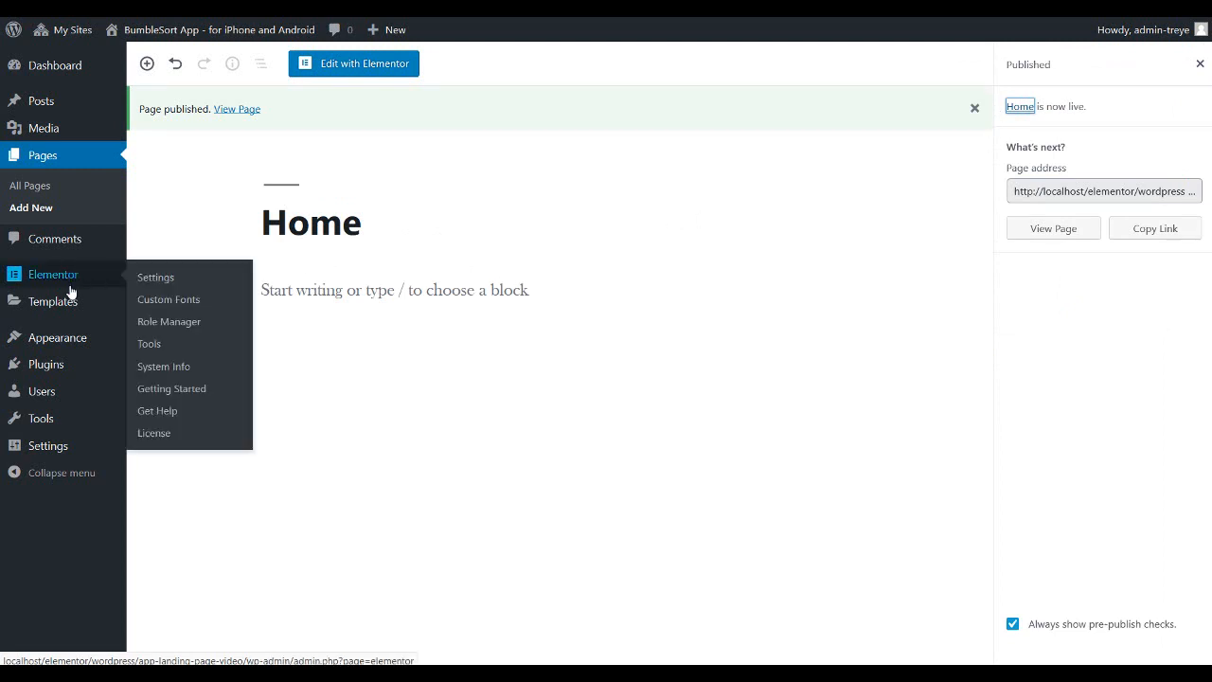
# Review the site's installed themes and its installed plugins
pyautogui.moveTo(67, 338)
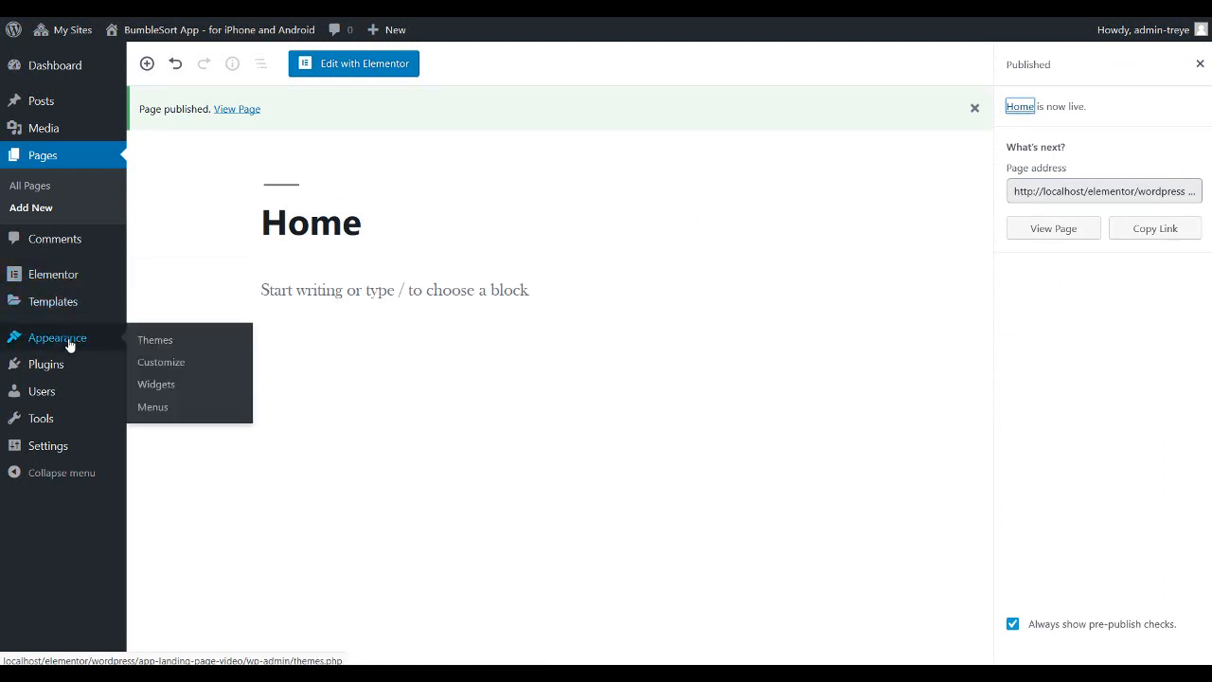
pyautogui.click(157, 342)
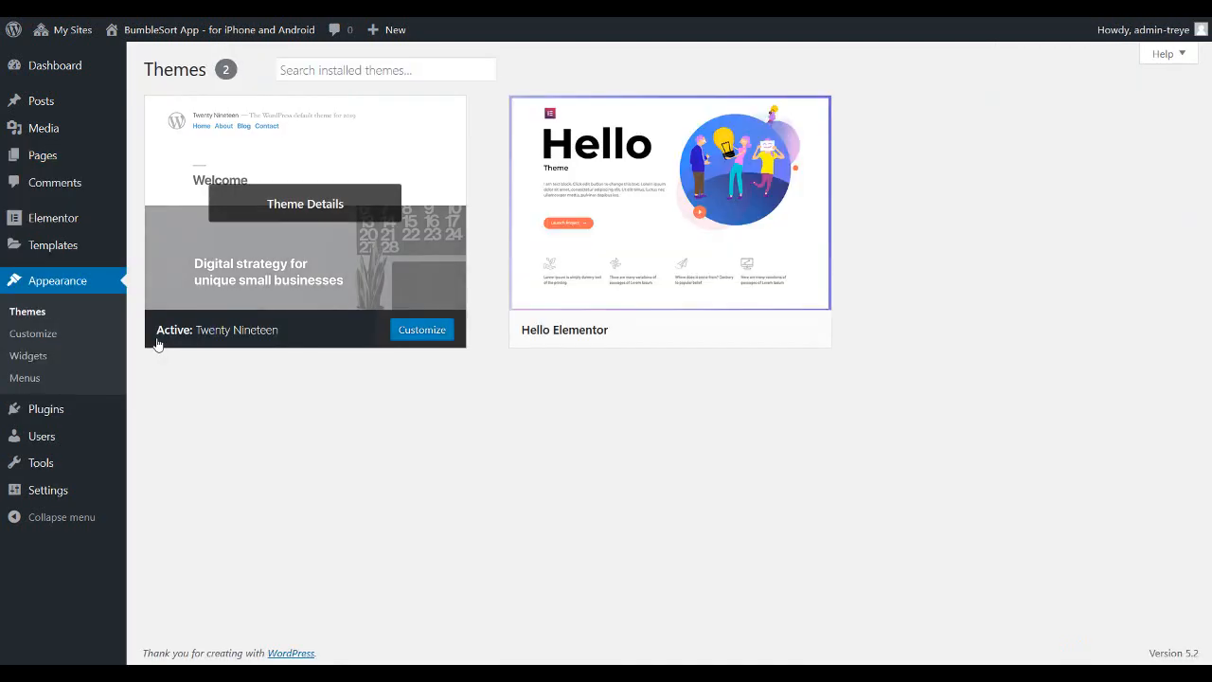
pyautogui.moveTo(234, 282)
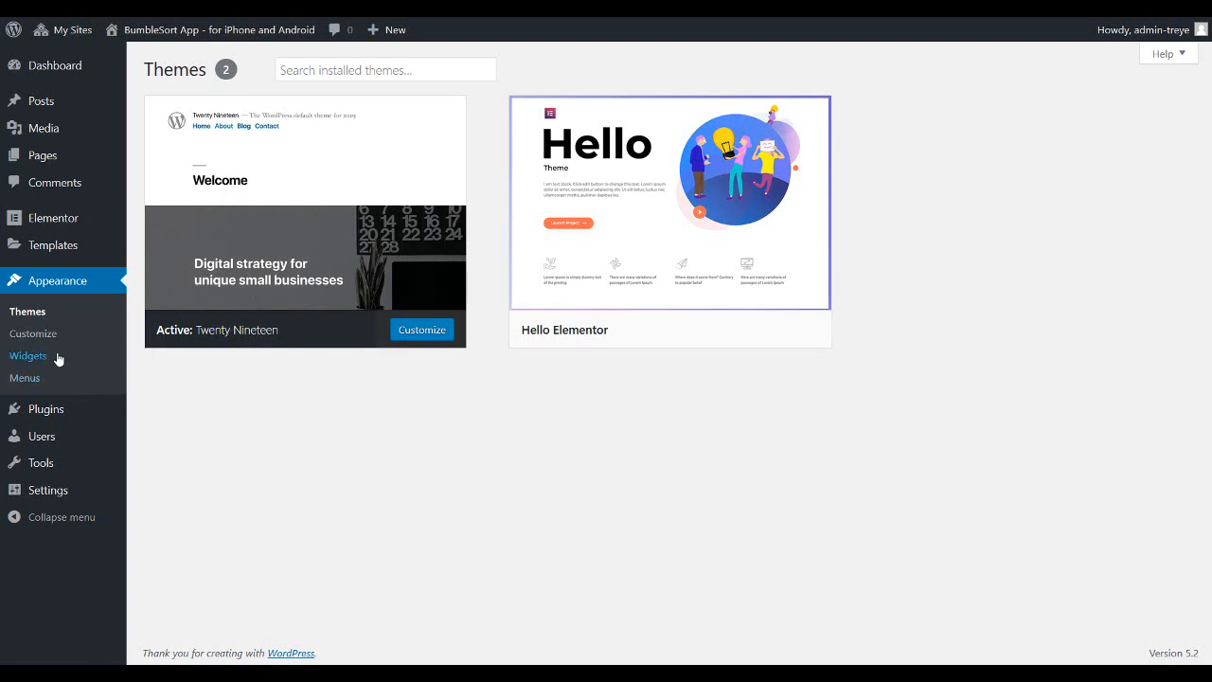
pyautogui.click(41, 412)
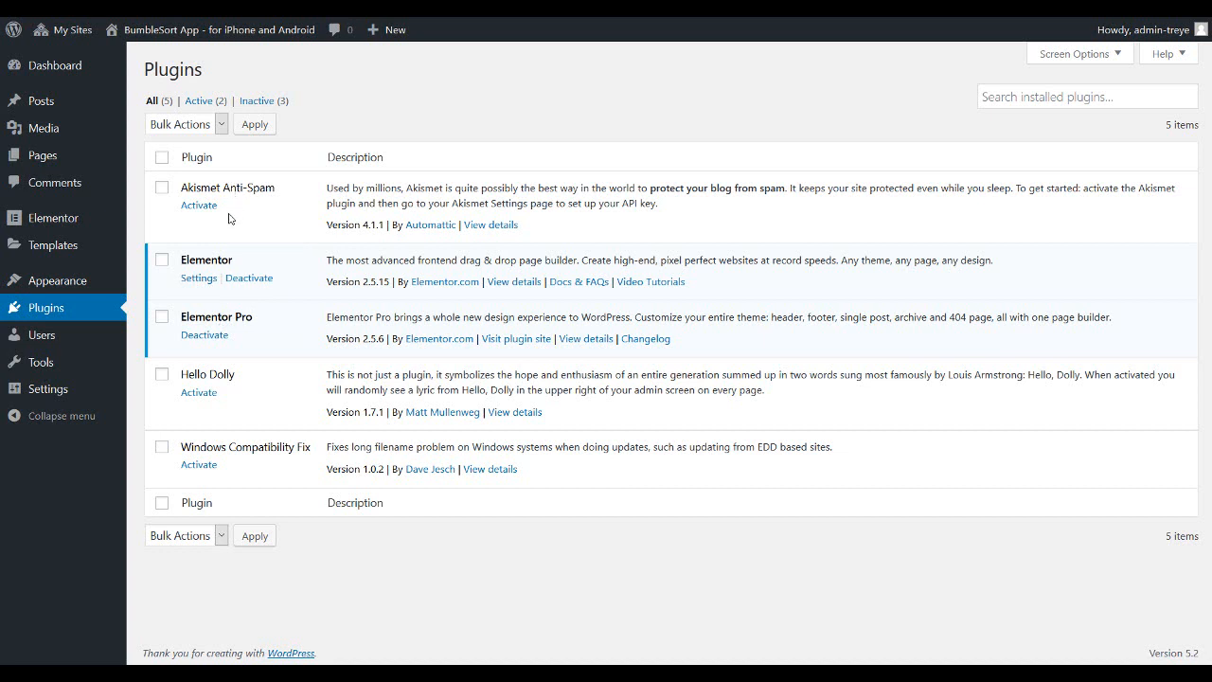
# Replace the tagline in the general settings with the copied text starting "The BumbleSort app helps style-challenged souls" and save
pyautogui.moveTo(73, 327)
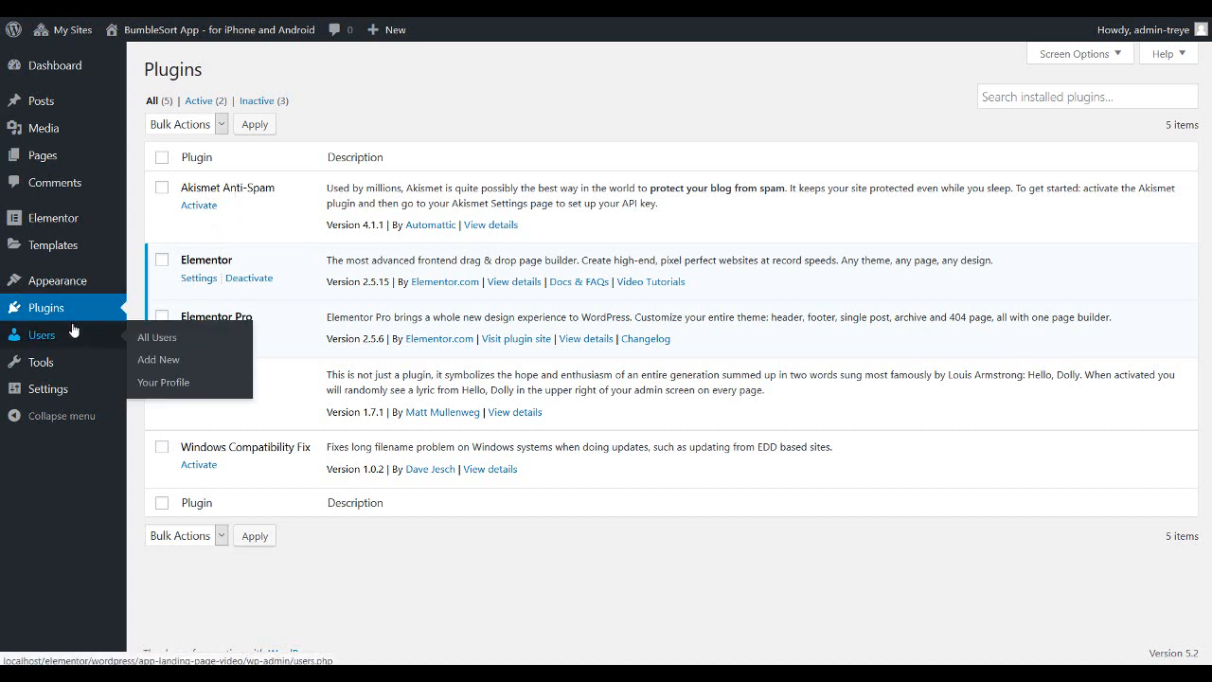
pyautogui.moveTo(78, 391)
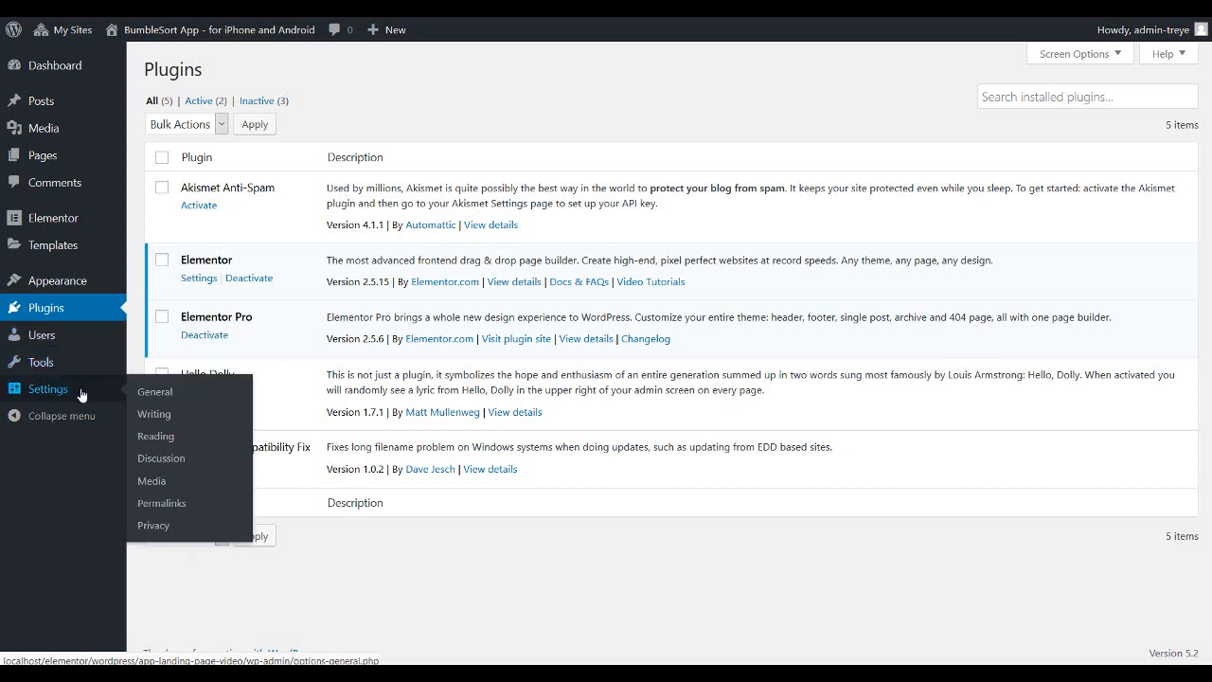
pyautogui.click(154, 394)
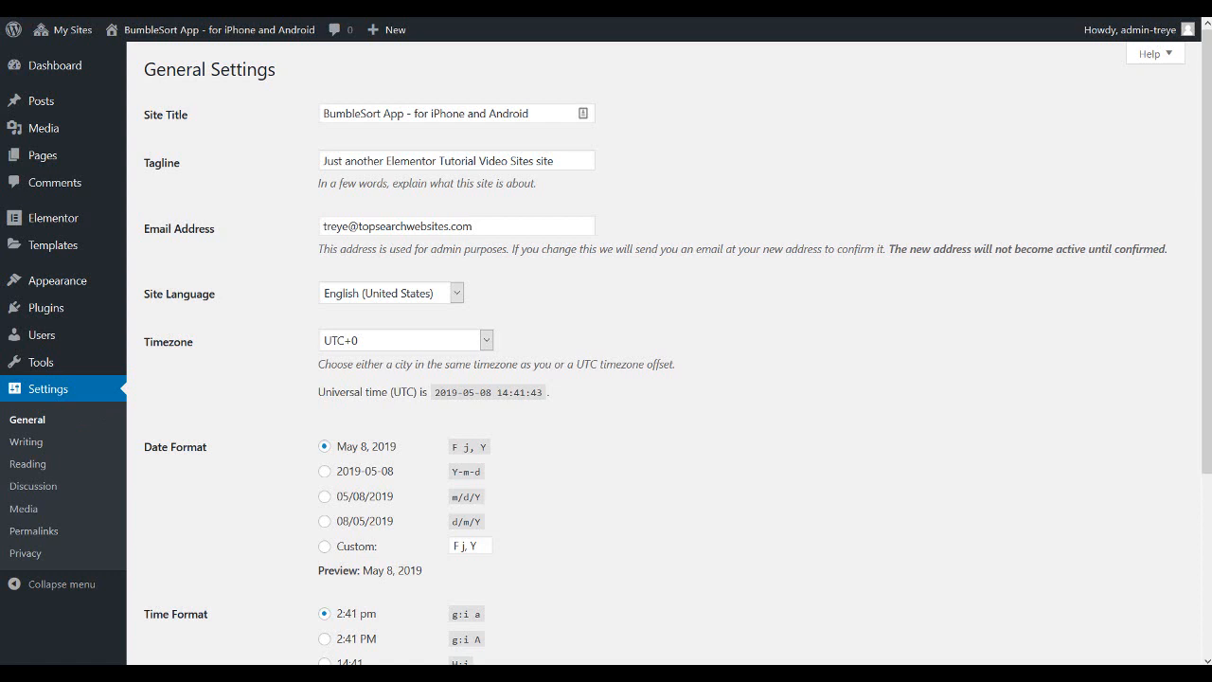
pyautogui.click(416, 114)
pyautogui.moveTo(530, 116); pyautogui.dragTo(312, 105)
pyautogui.click(387, 161)
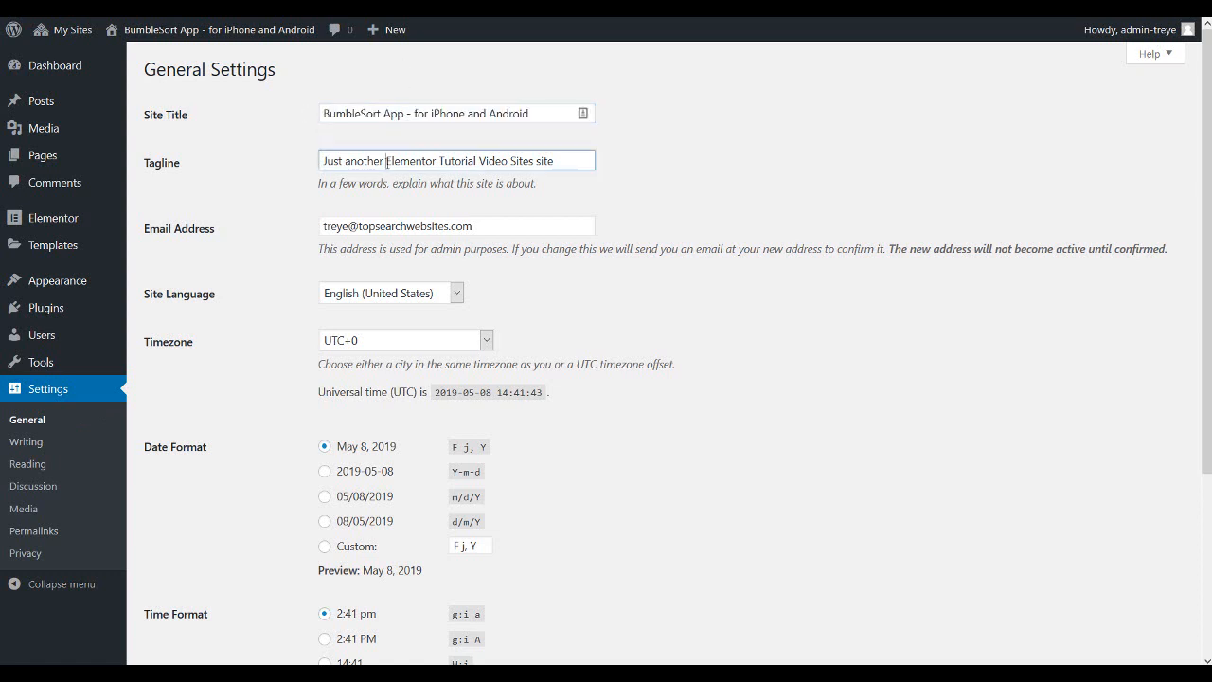
pyautogui.tripleClick(377, 151)
pyautogui.press('BackSpace')
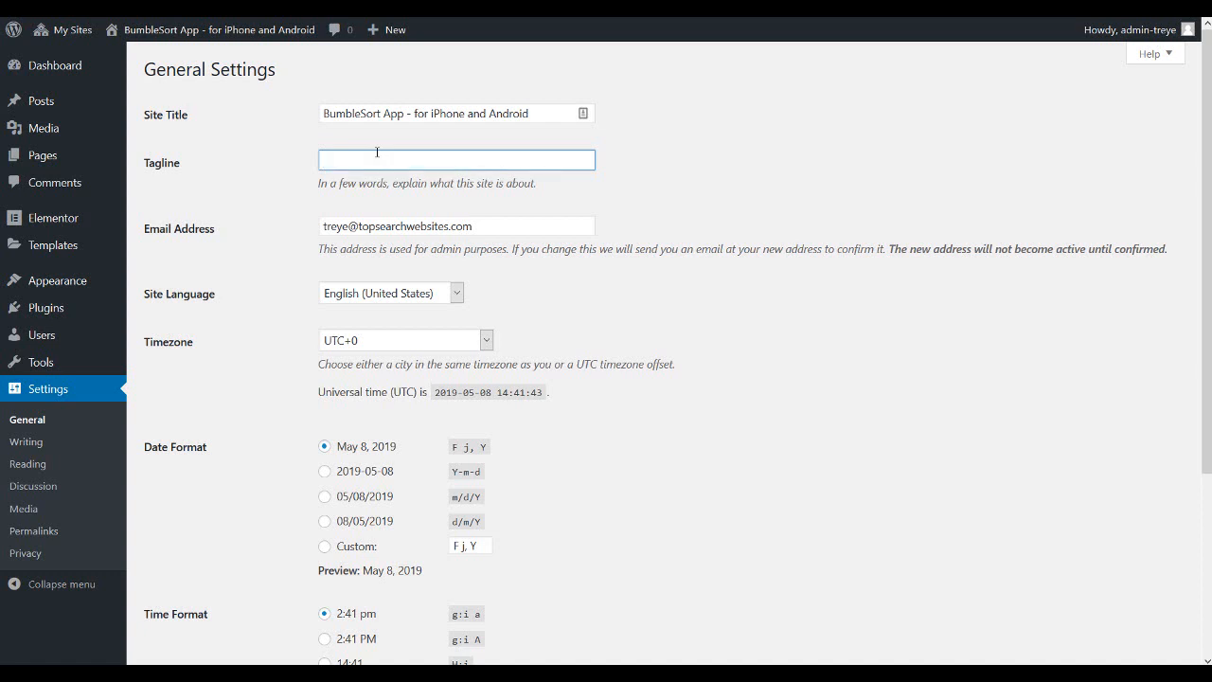
pyautogui.hotkey('ctrl', 'v')
pyautogui.scroll(-3, 349, 334)
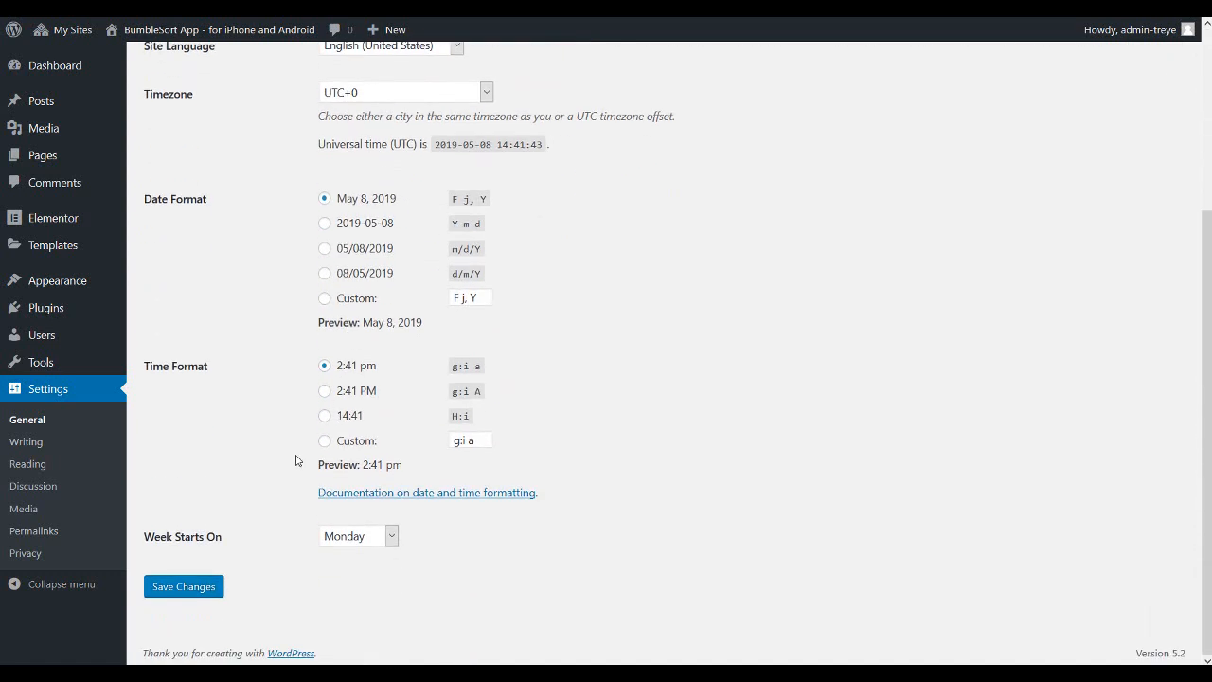
pyautogui.click(182, 587)
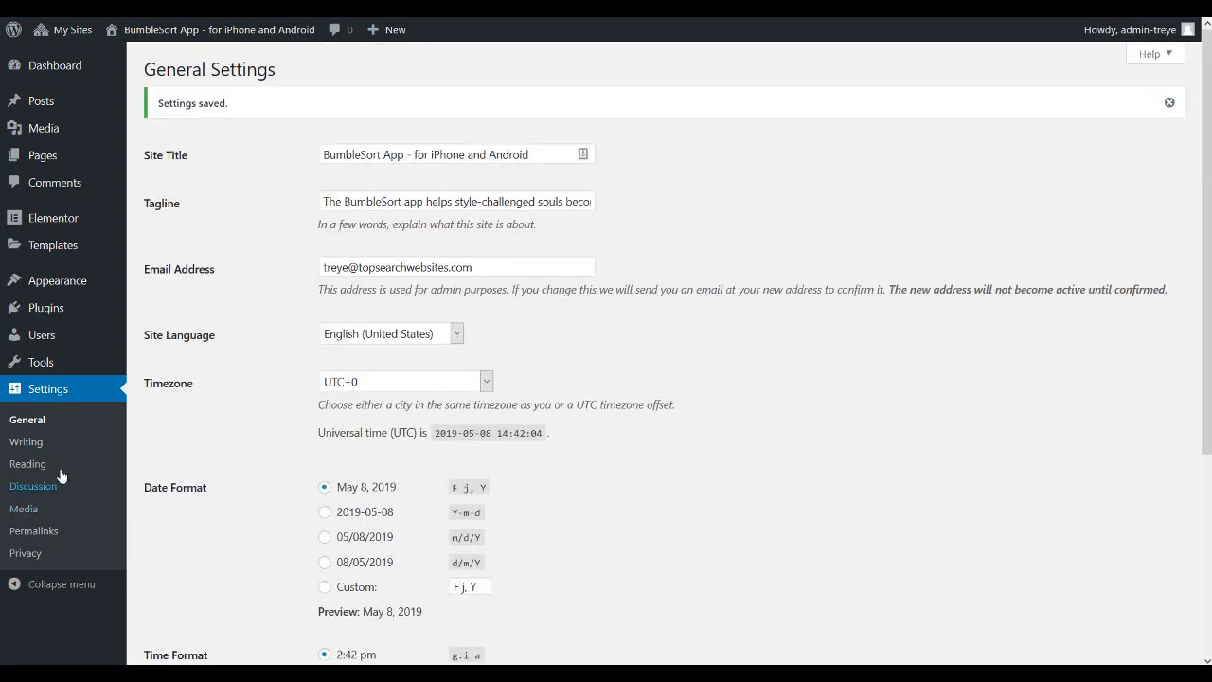
# Set the reading settings to show a static page with Home as the homepage, and save the changes
pyautogui.click(53, 467)
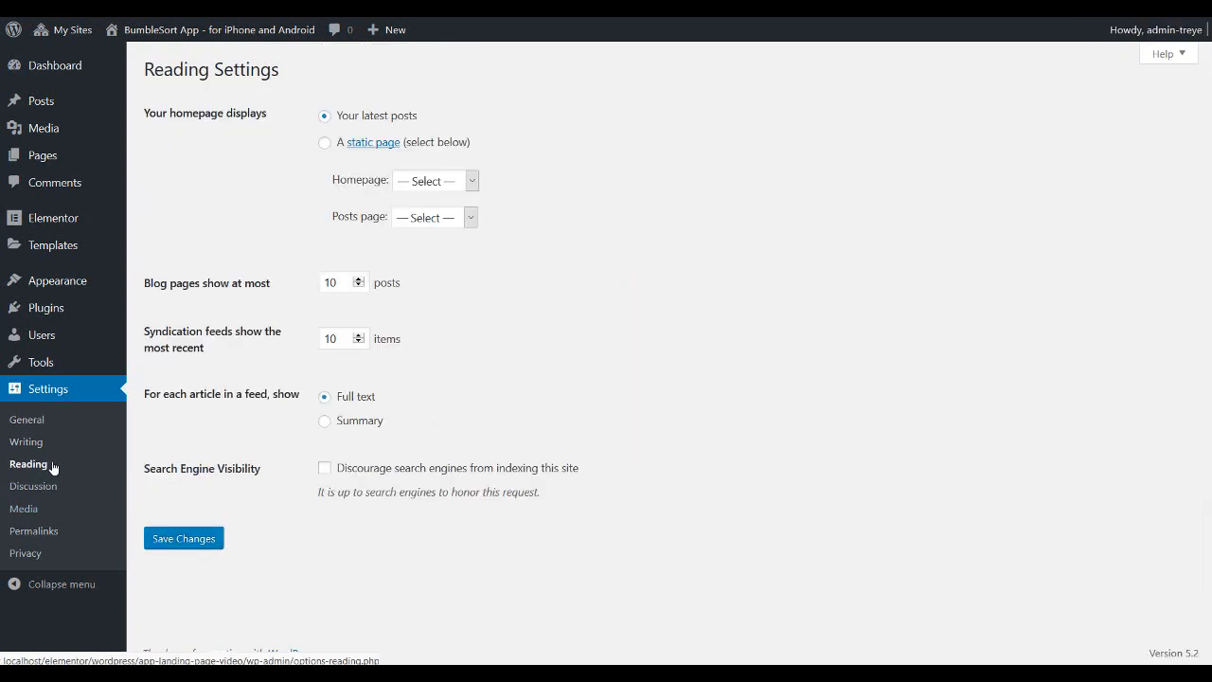
pyautogui.click(323, 143)
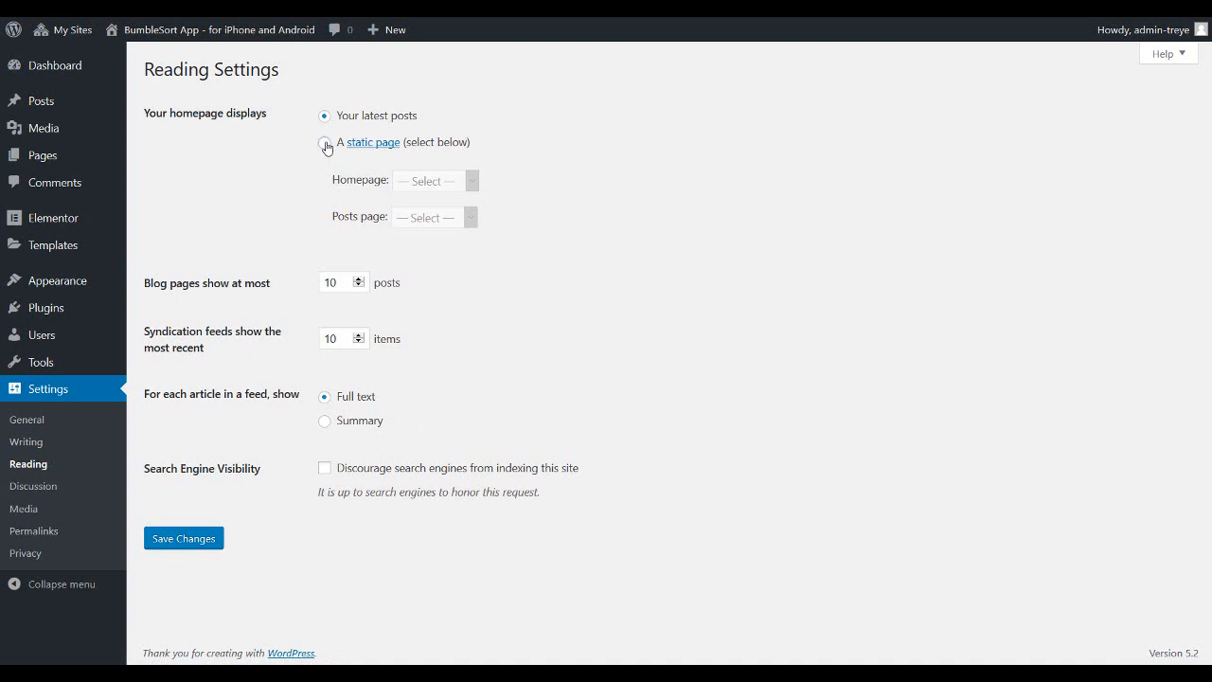
pyautogui.click(451, 188)
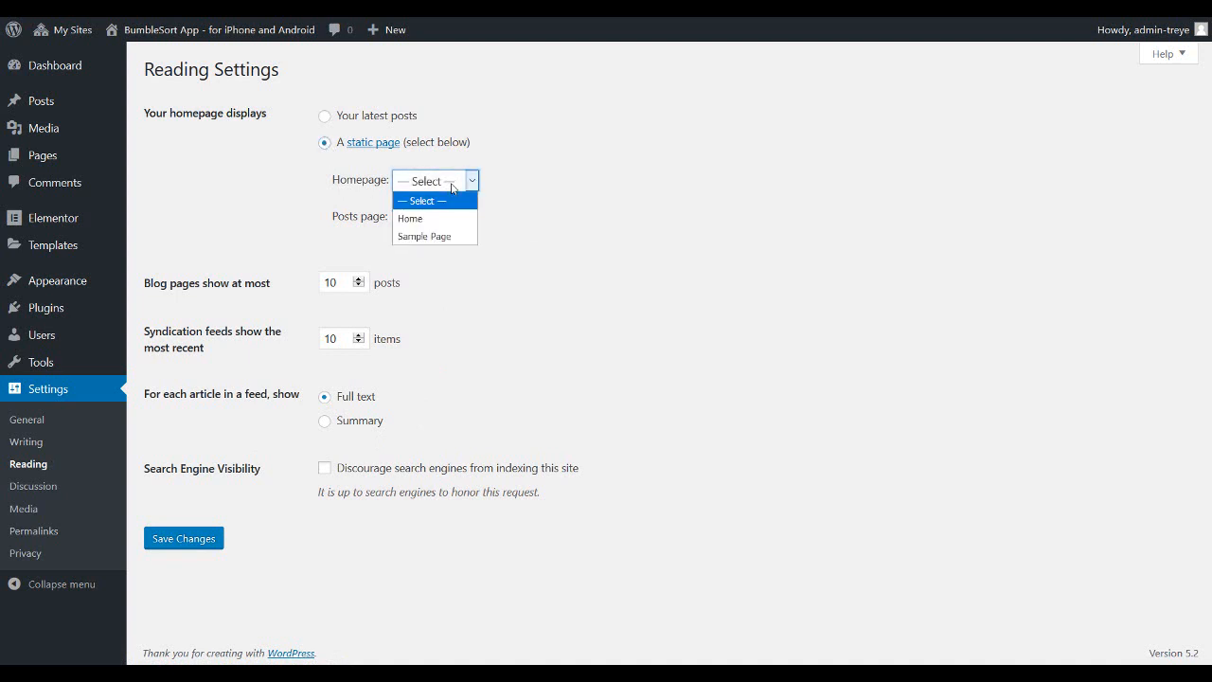
pyautogui.click(436, 219)
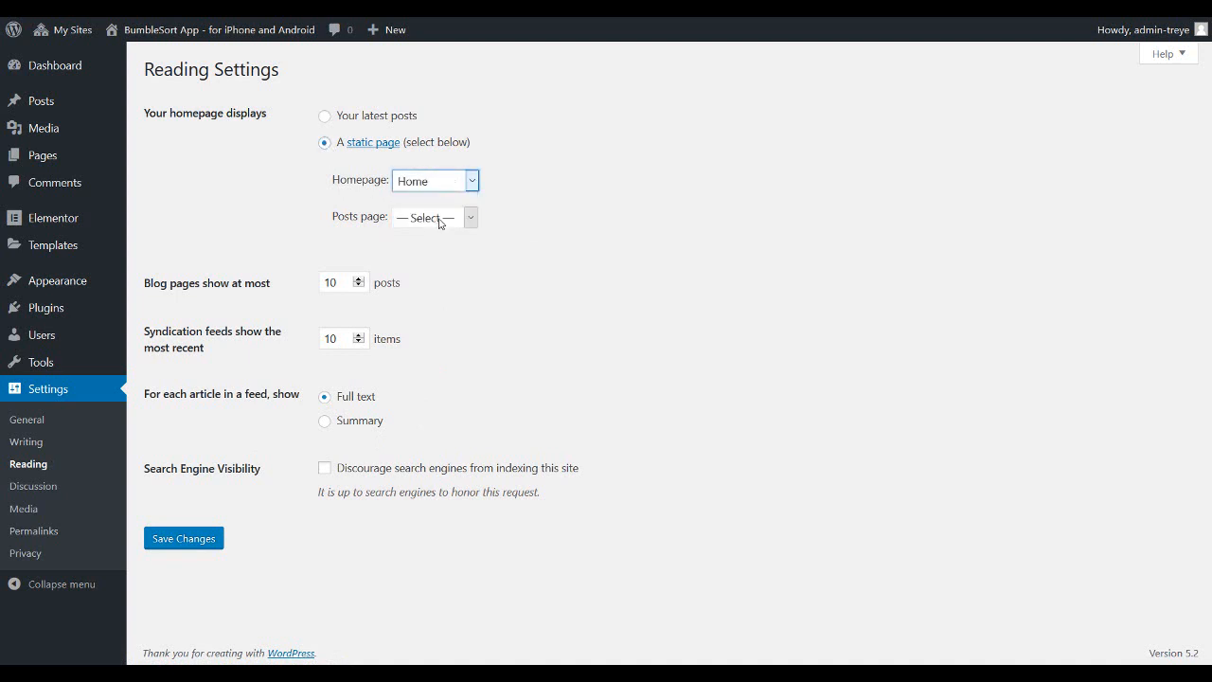
pyautogui.click(202, 545)
pyautogui.click(202, 545)
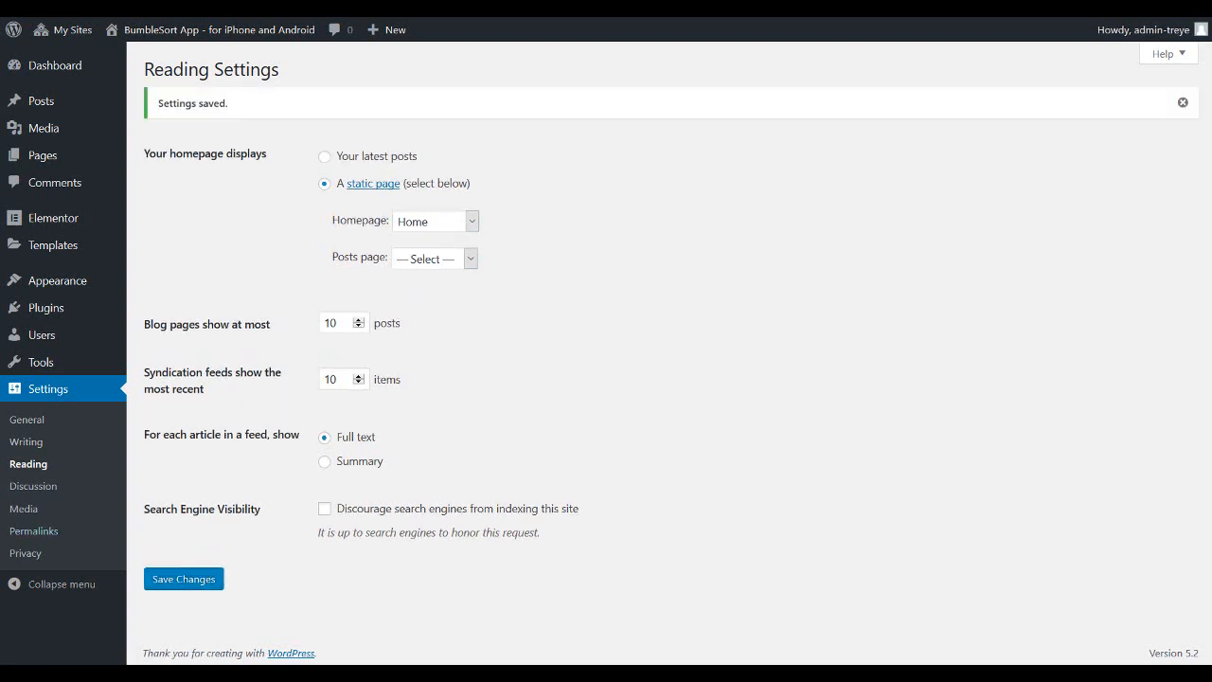
# Create a new Header template named "my header" and dismiss the block library to start from an empty layout
pyautogui.moveTo(90, 252)
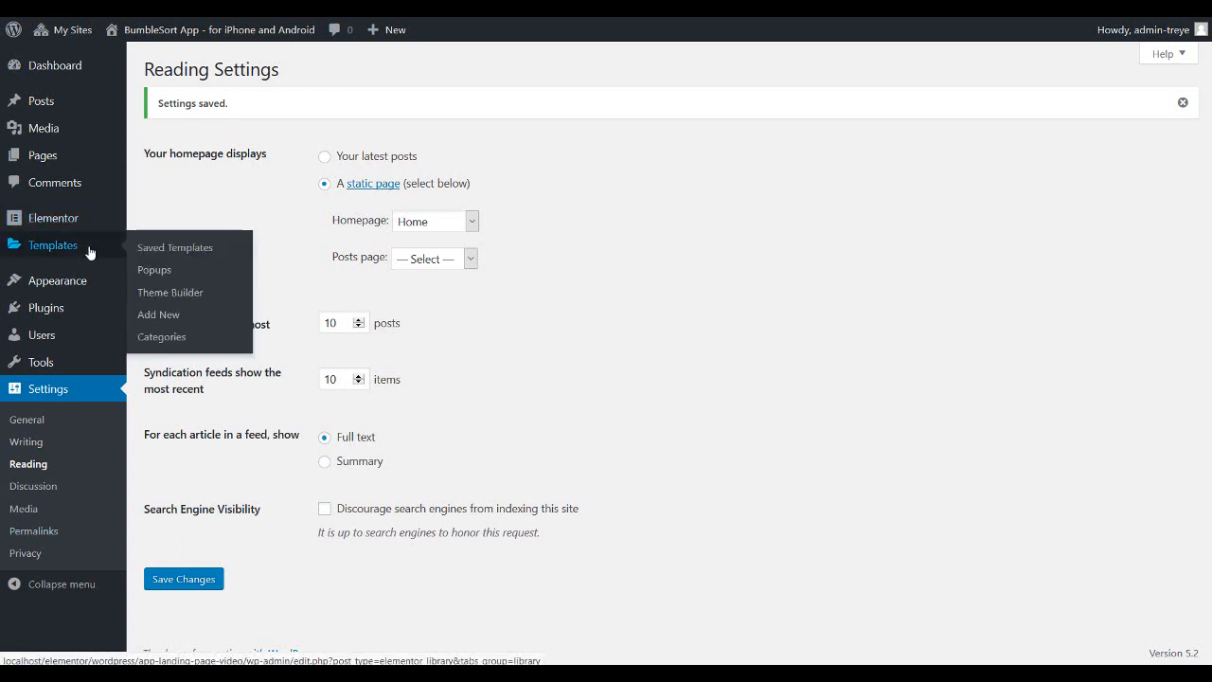
pyautogui.click(89, 250)
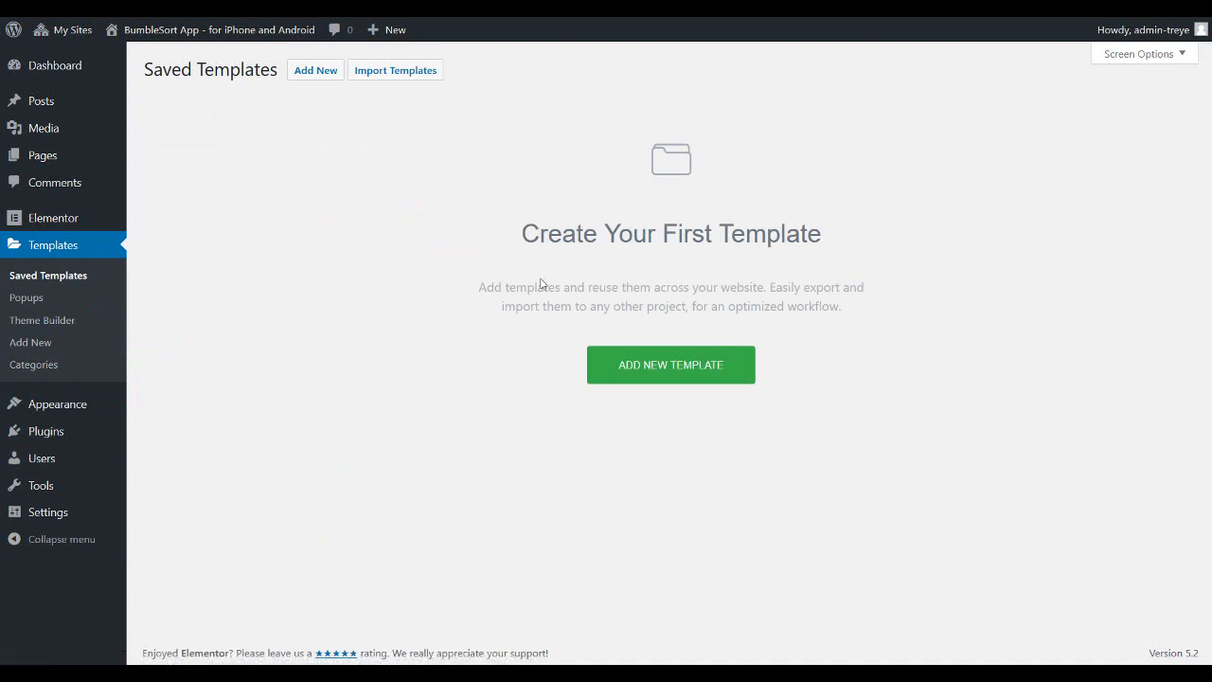
pyautogui.click(635, 375)
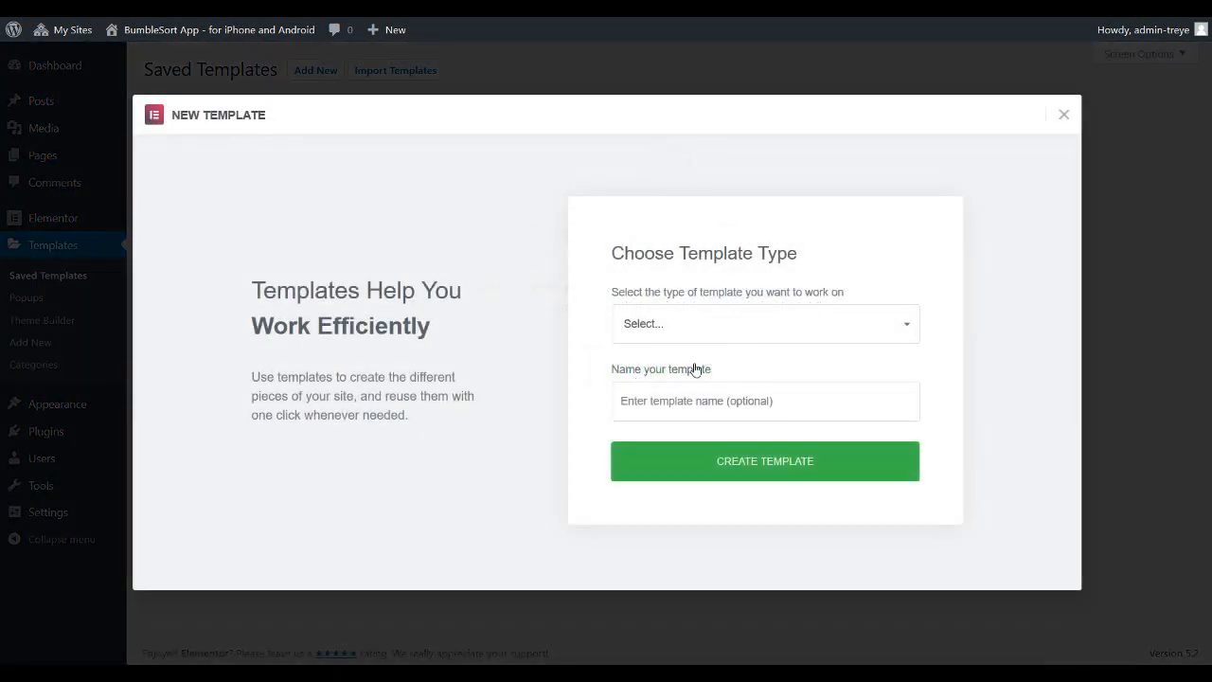
pyautogui.click(756, 327)
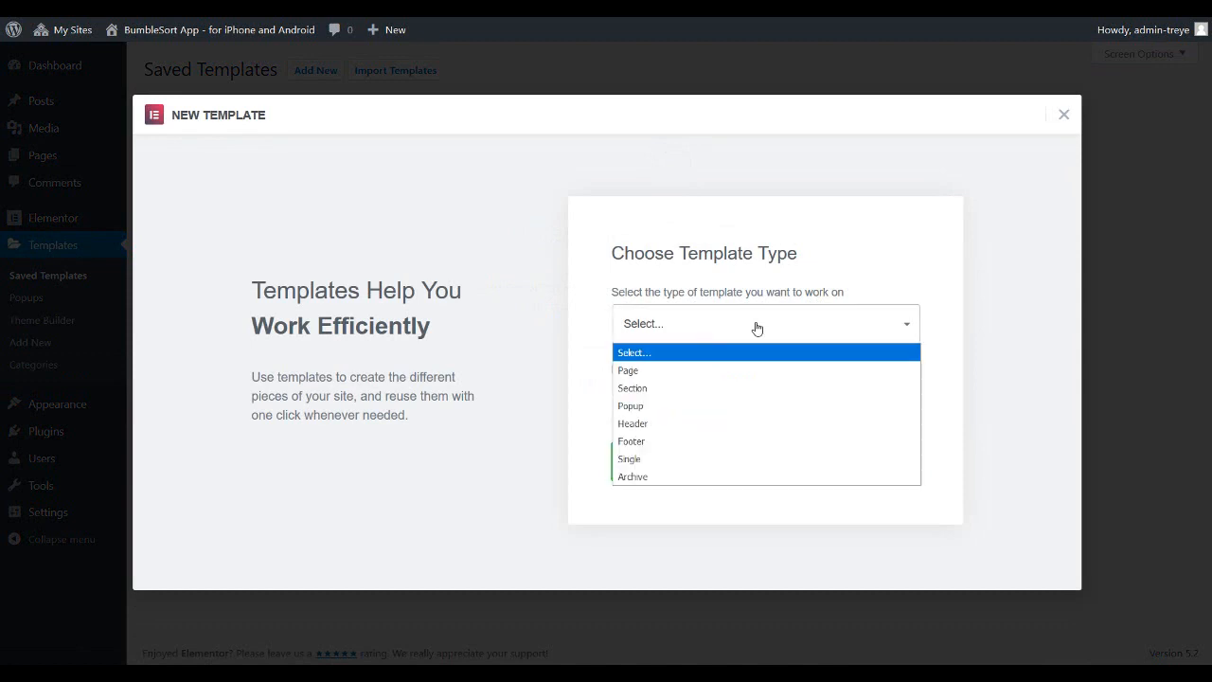
pyautogui.click(725, 423)
pyautogui.click(714, 404)
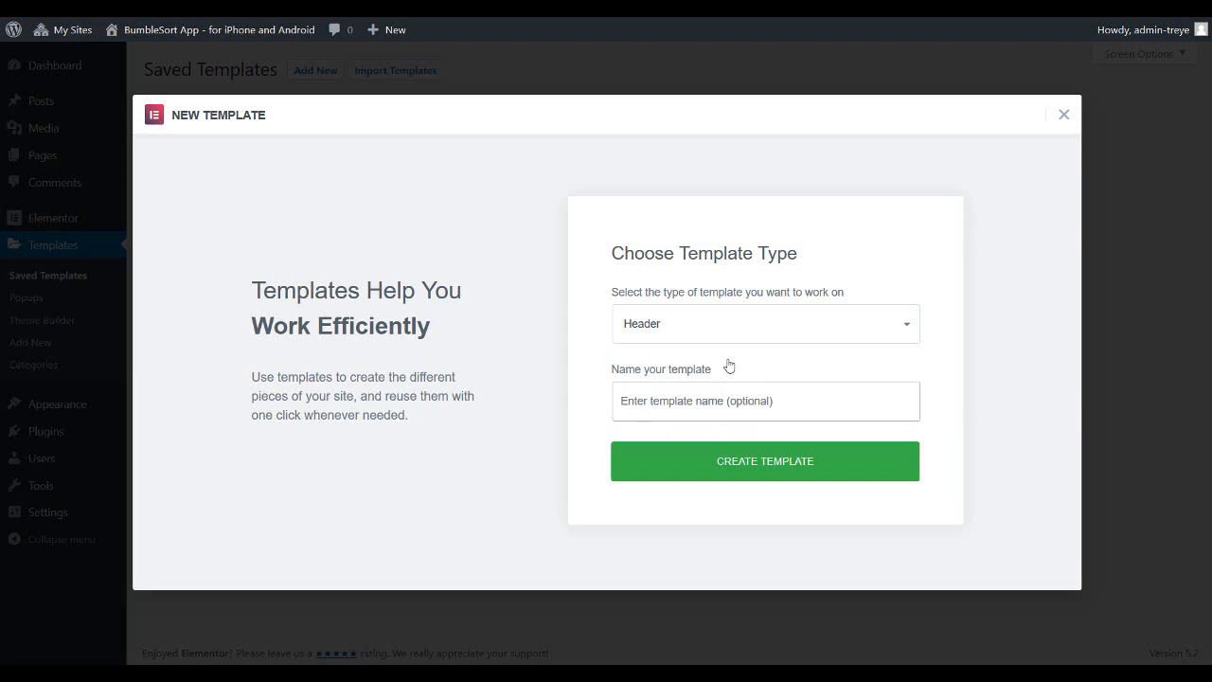
pyautogui.write('my')
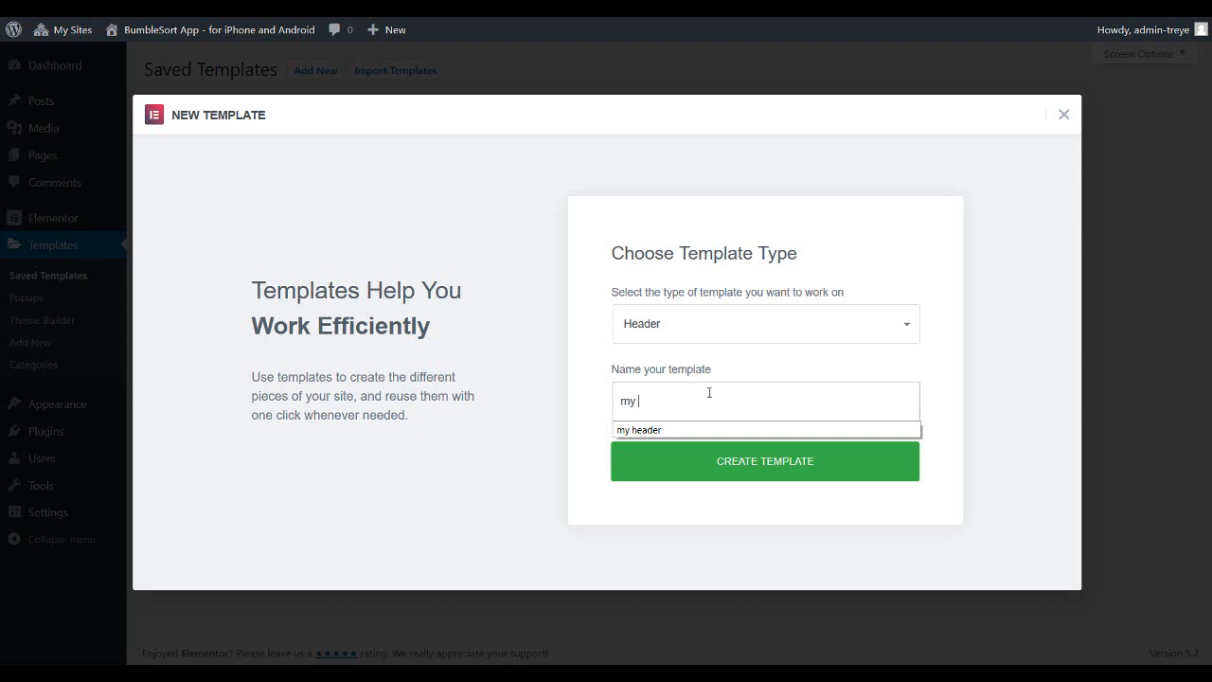
pyautogui.click(712, 428)
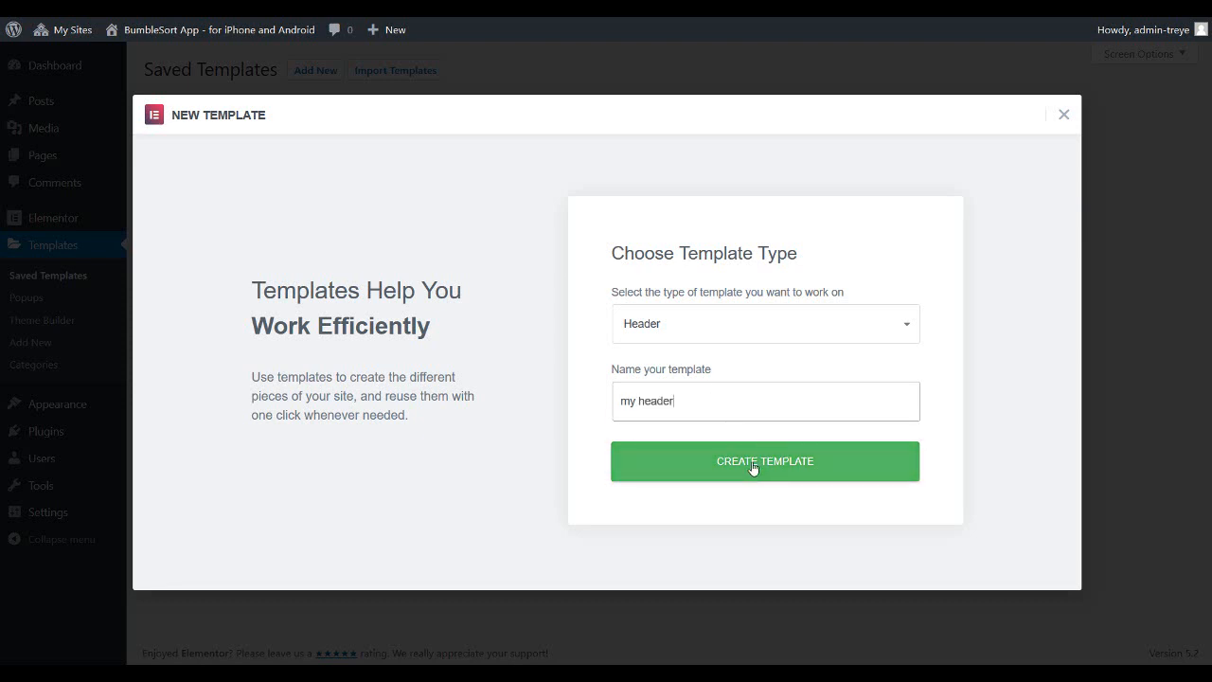
pyautogui.click(753, 468)
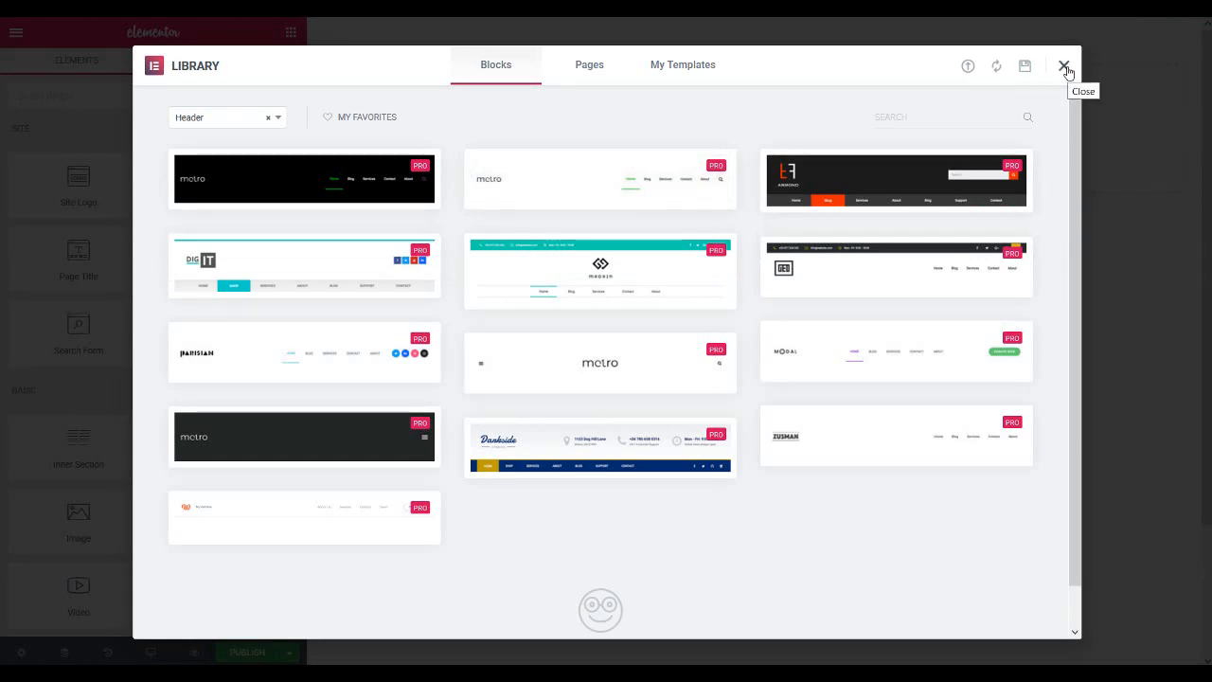
pyautogui.click(1065, 67)
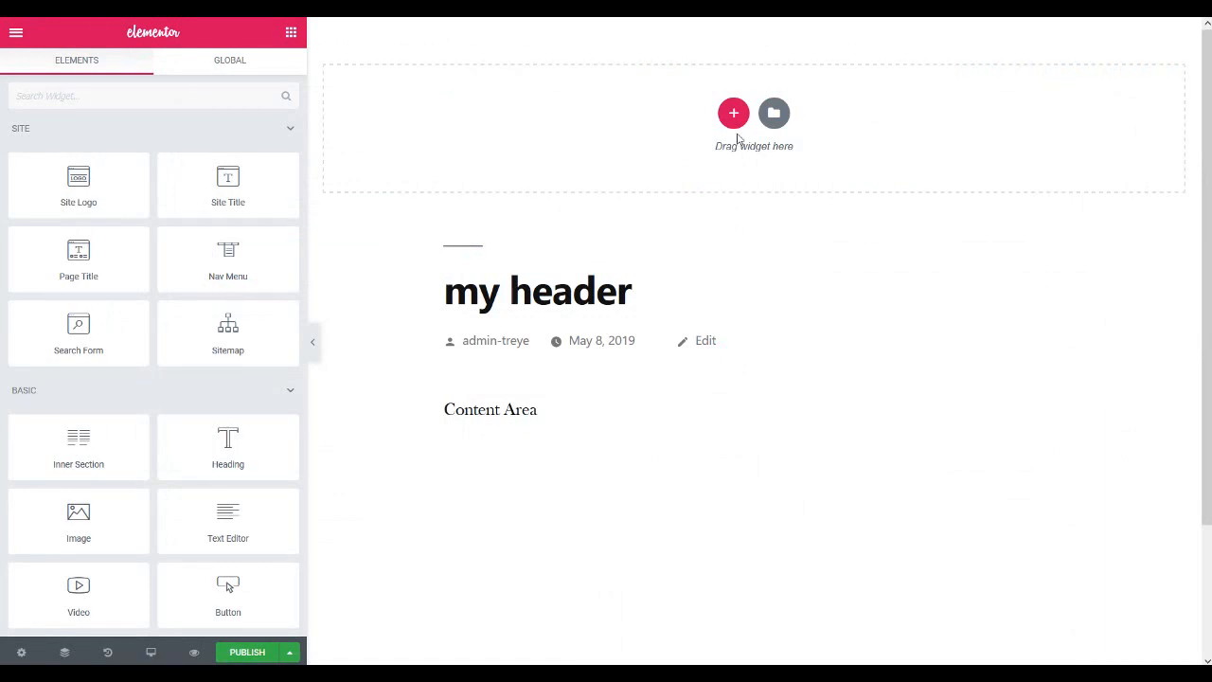
# Add a single-column section with custom CSS setting display: none for selector, header, h1:not(.site-title)::before and h2::before
pyautogui.click(734, 114)
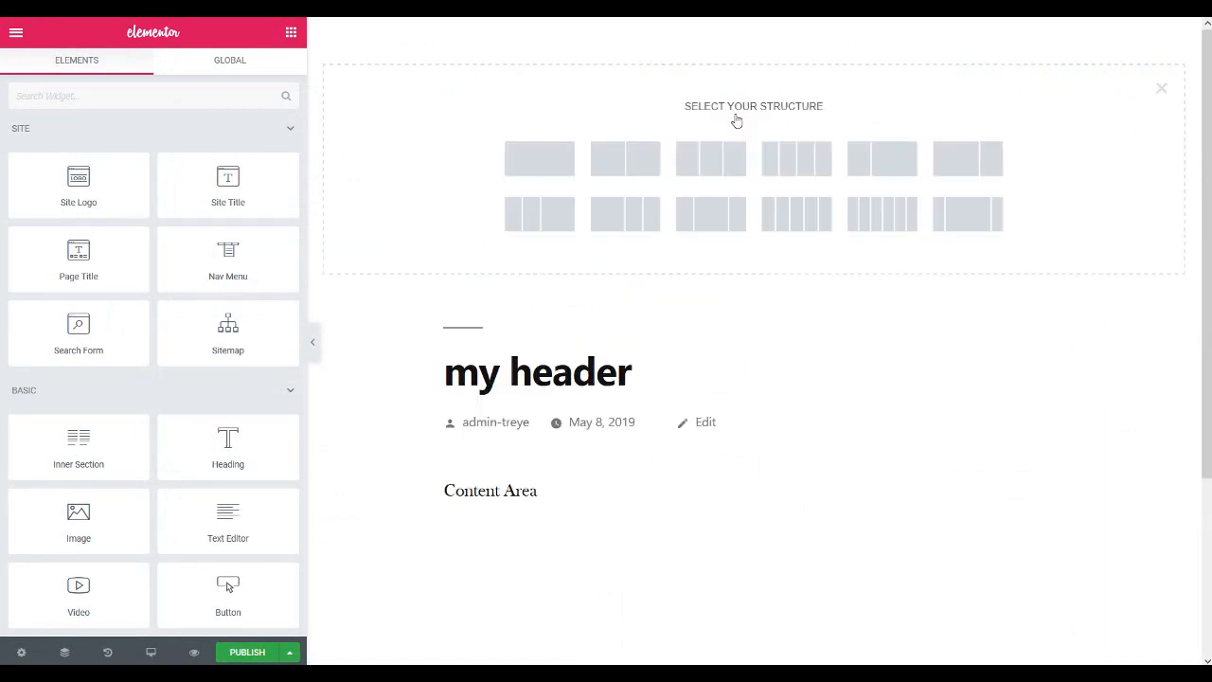
pyautogui.click(540, 159)
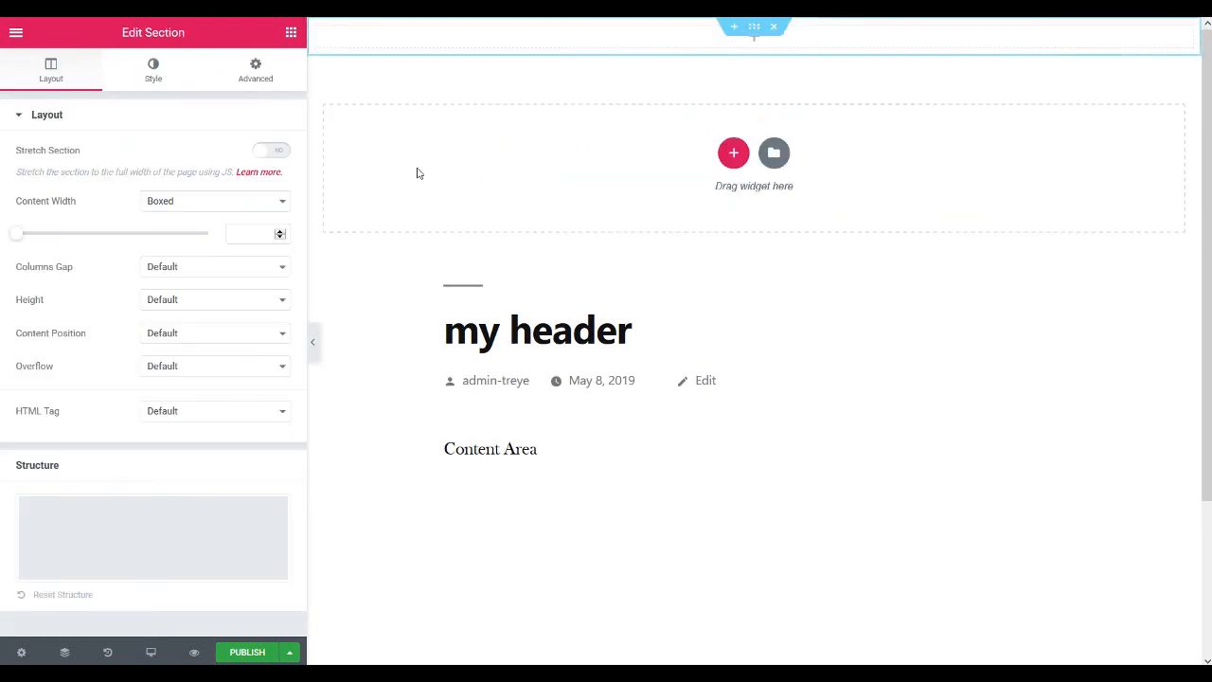
pyautogui.click(265, 76)
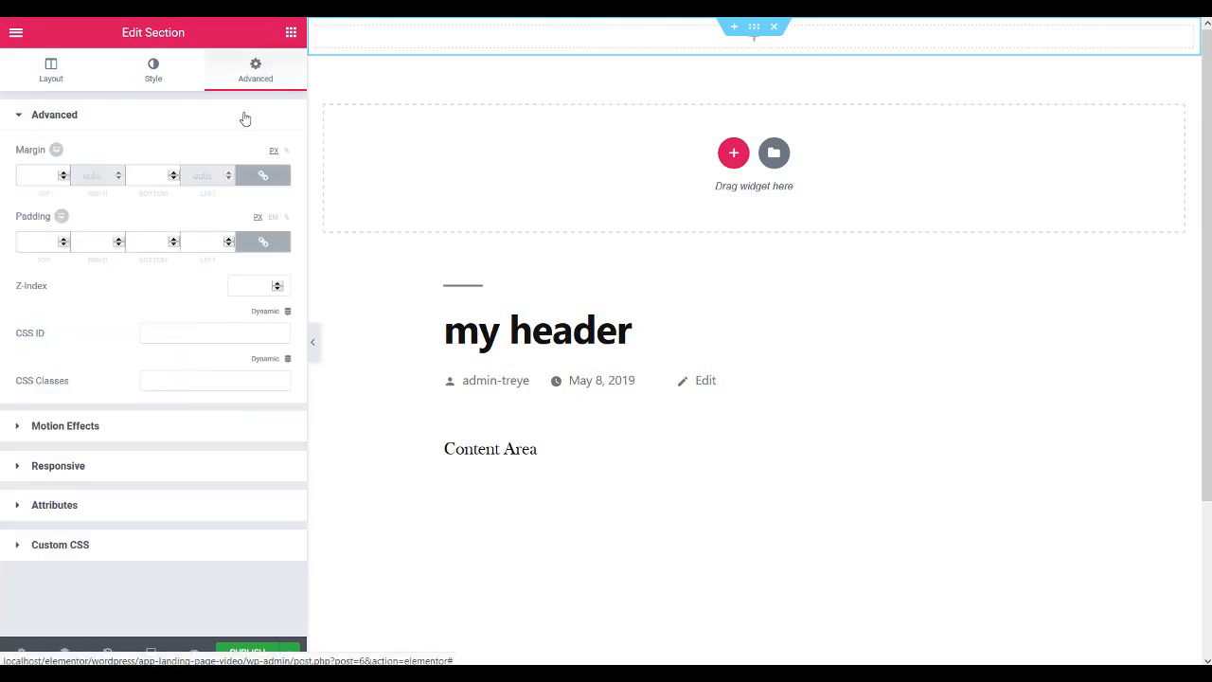
pyautogui.click(172, 548)
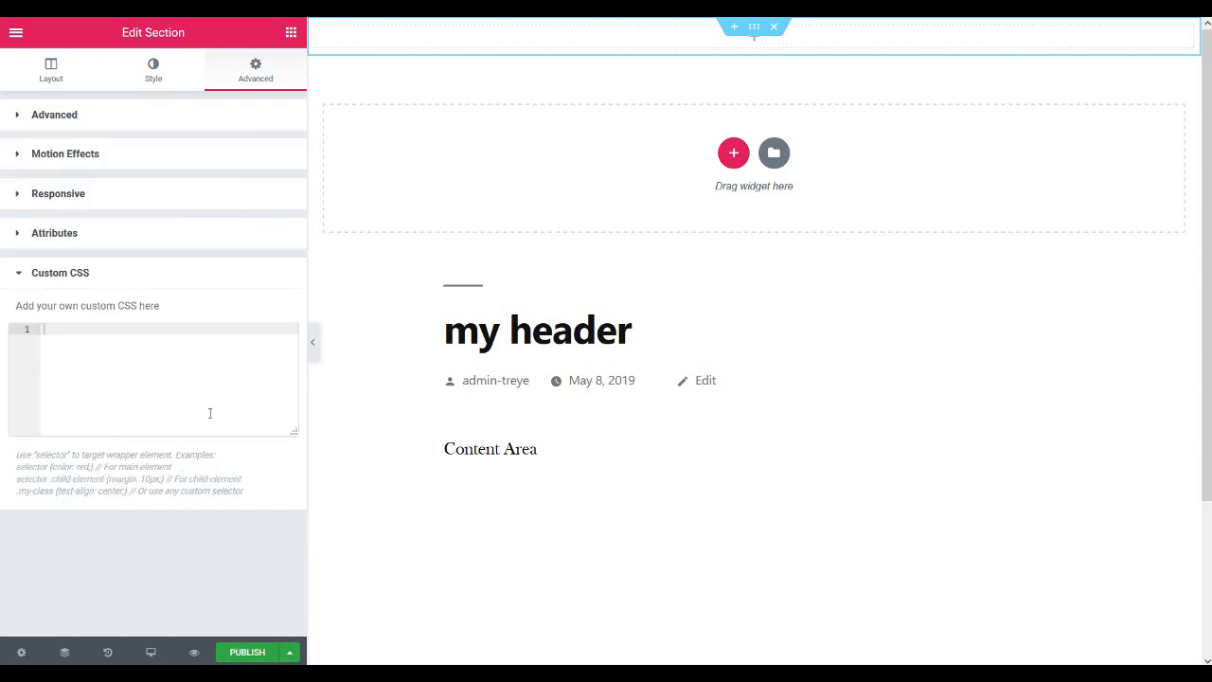
pyautogui.click(74, 342)
pyautogui.write('selector{   display: none; } header{   display: none; } h1:not(.site-title)::before, h2::before{   display: none; }')
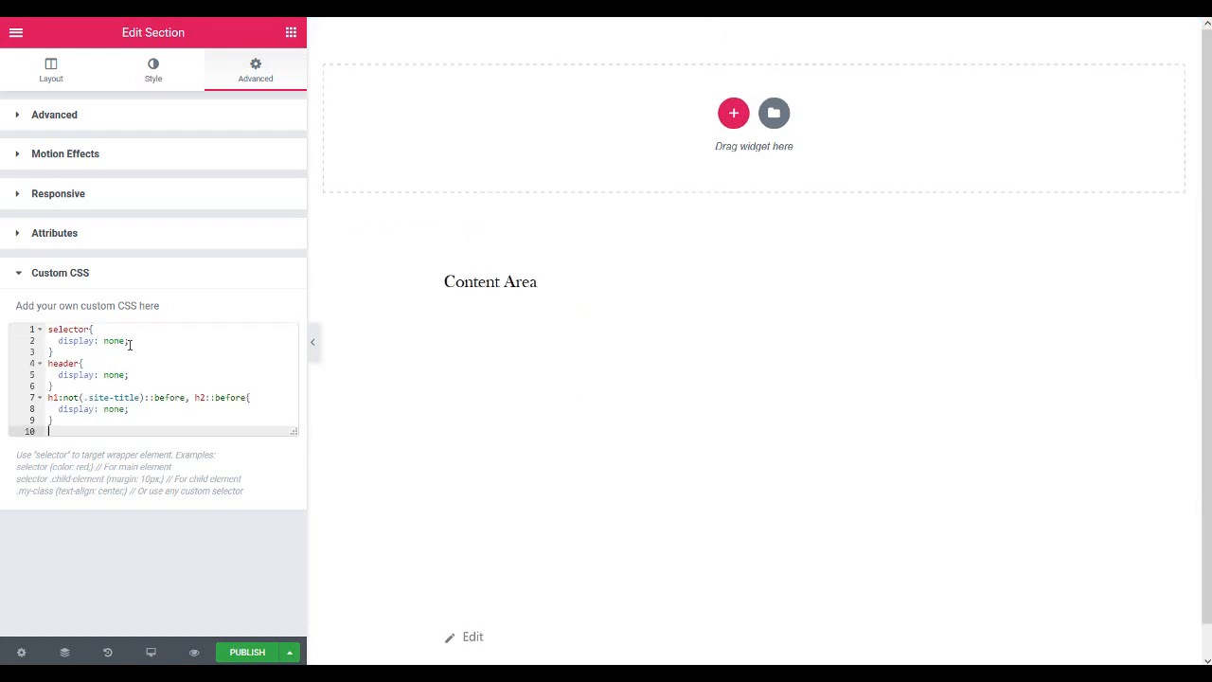
# Publish the header template with a display condition including the Entire Site, and exit to the dashboard
pyautogui.click(247, 653)
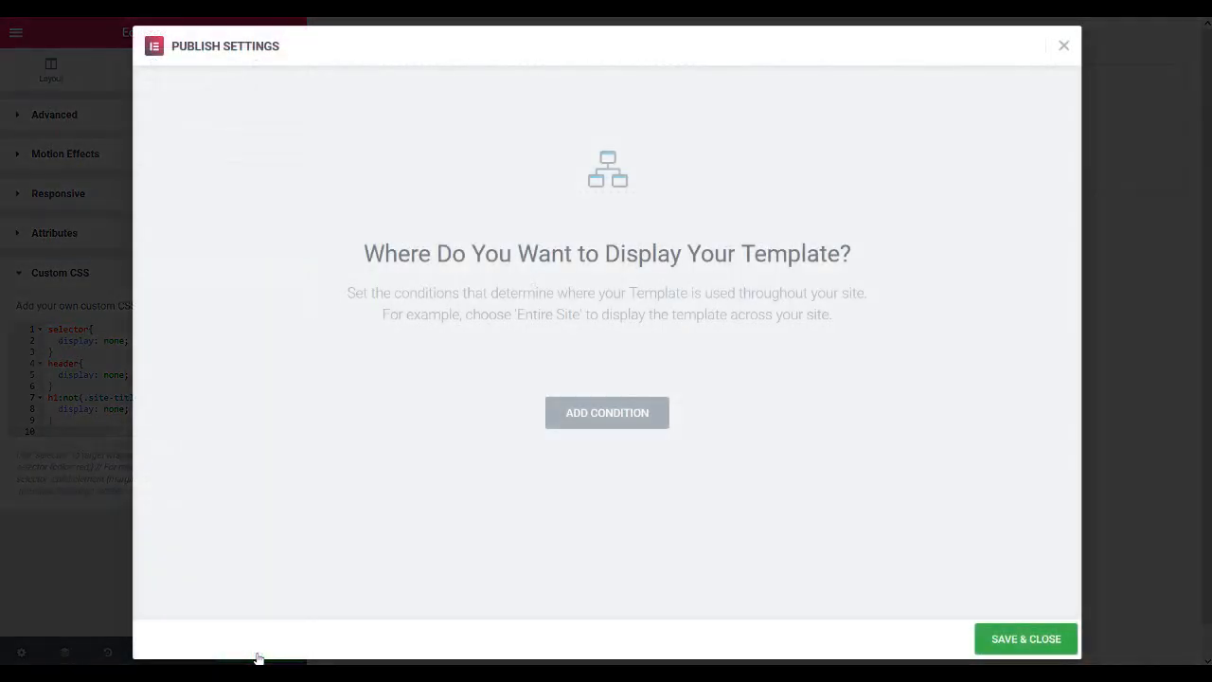
pyautogui.click(620, 422)
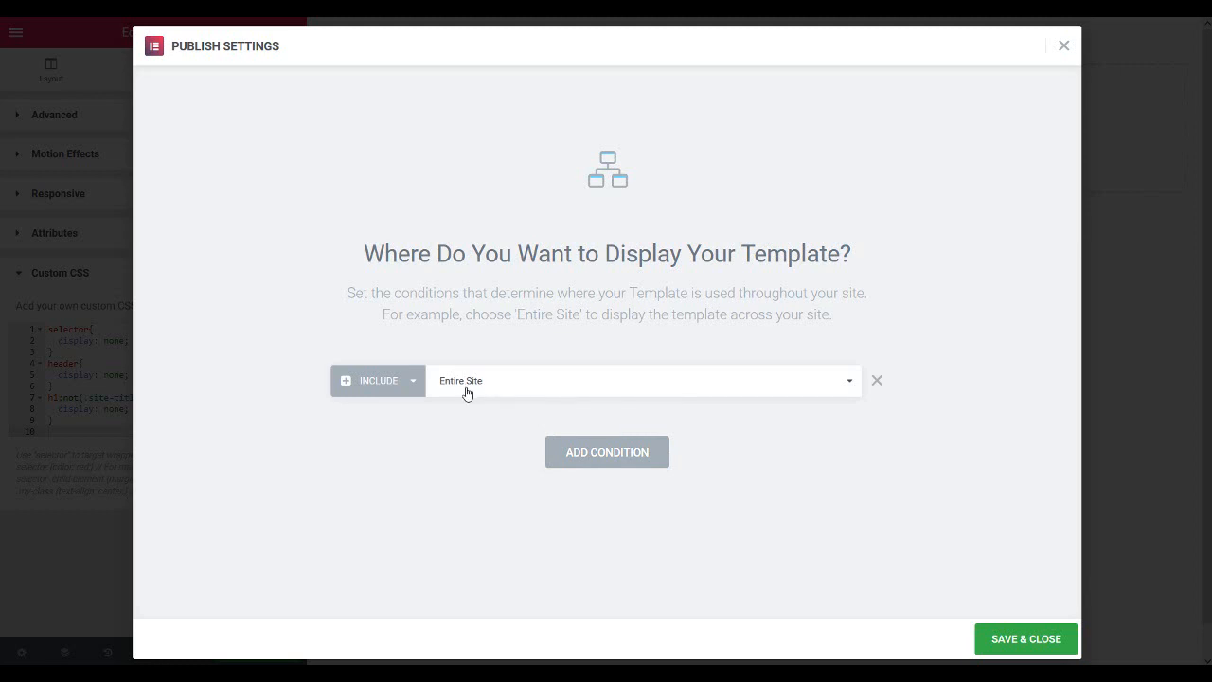
pyautogui.click(996, 646)
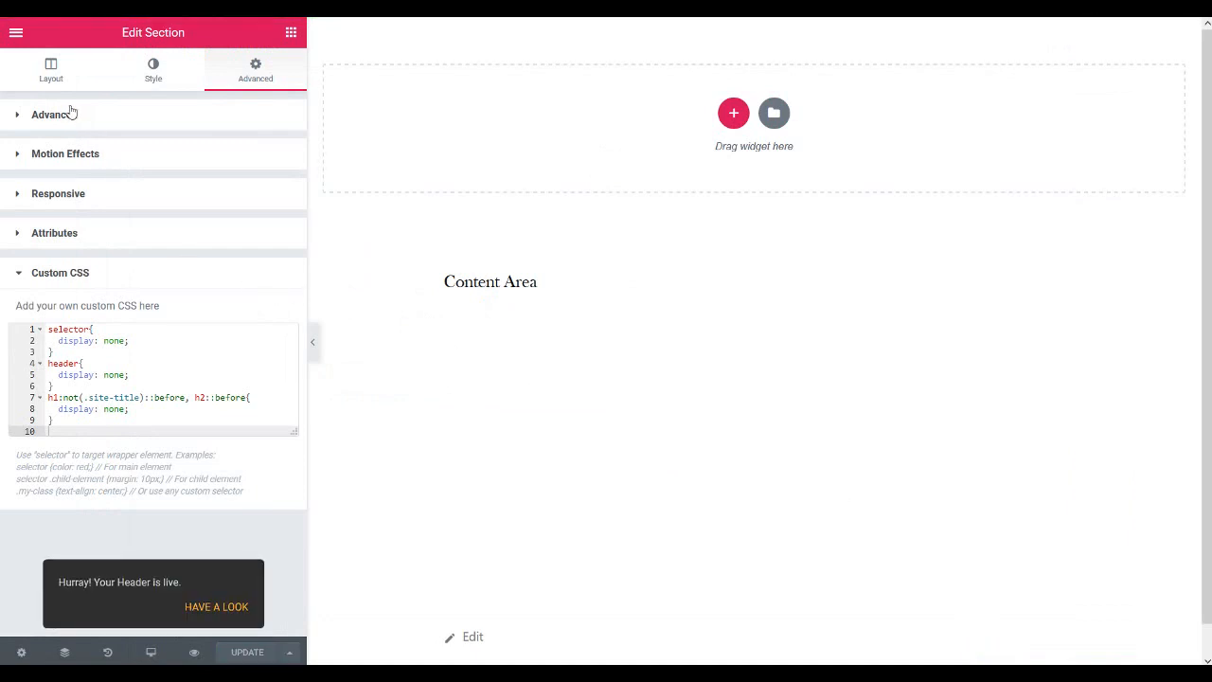
pyautogui.click(15, 32)
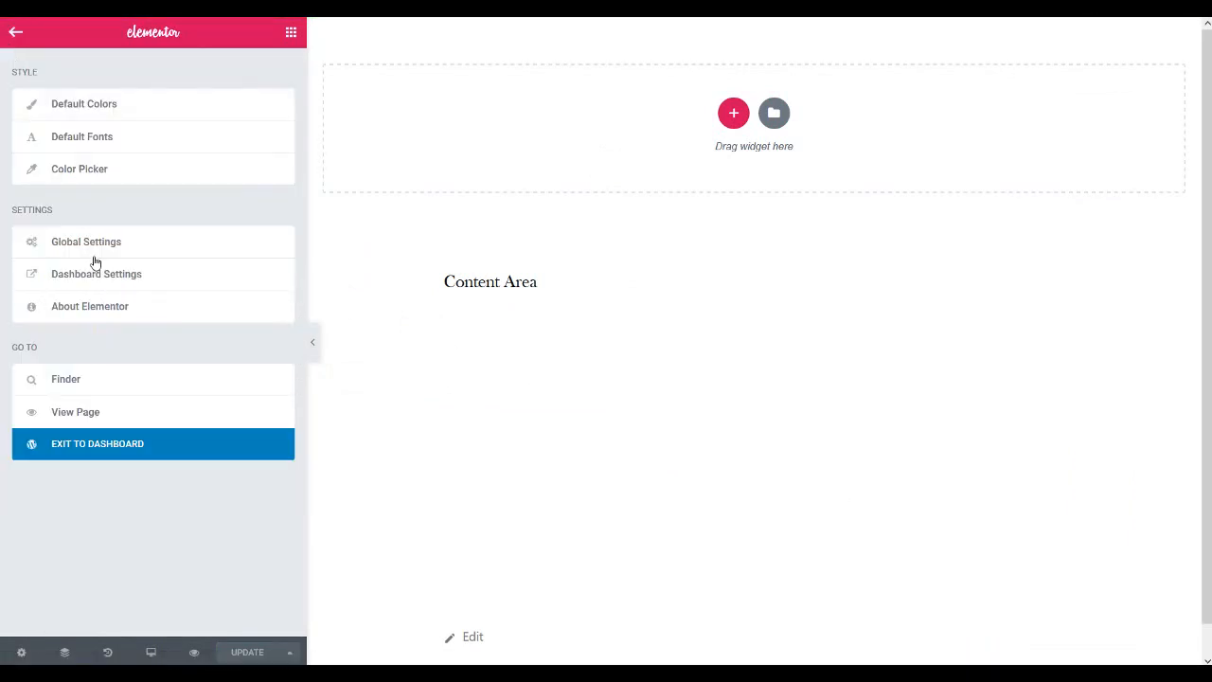
pyautogui.click(117, 455)
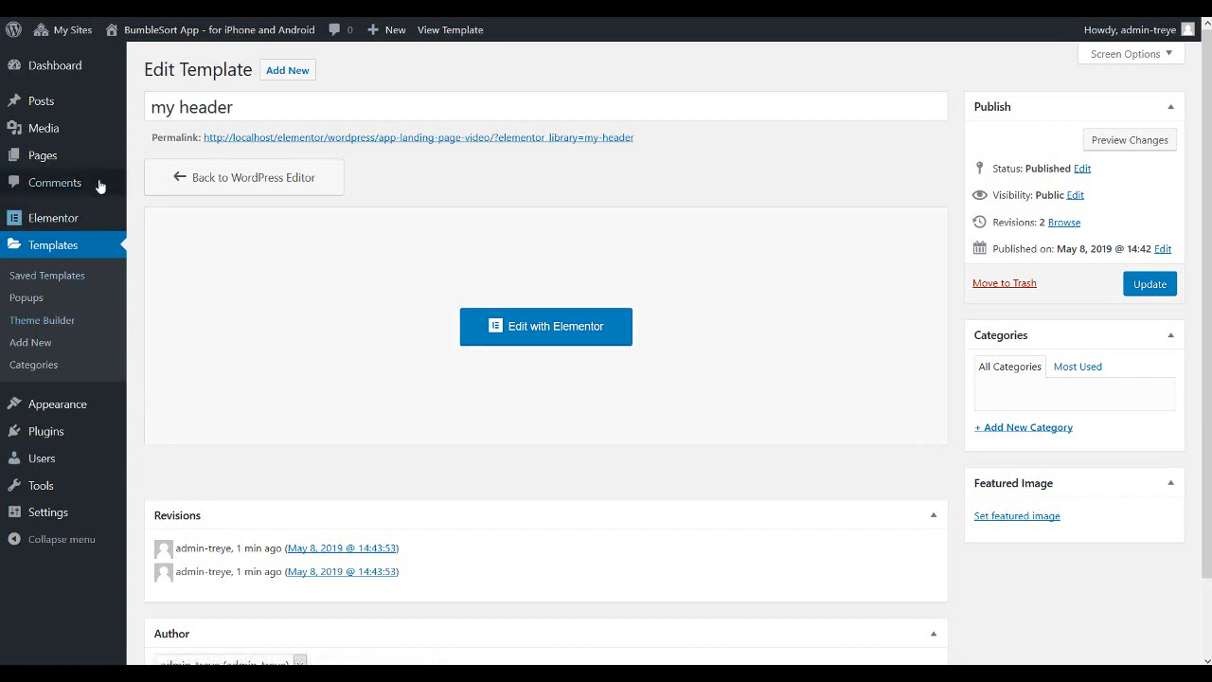
# Open the Home page in the Elementor editor and set its page layout to Elementor Full Width
pyautogui.moveTo(97, 165)
pyautogui.click(157, 161)
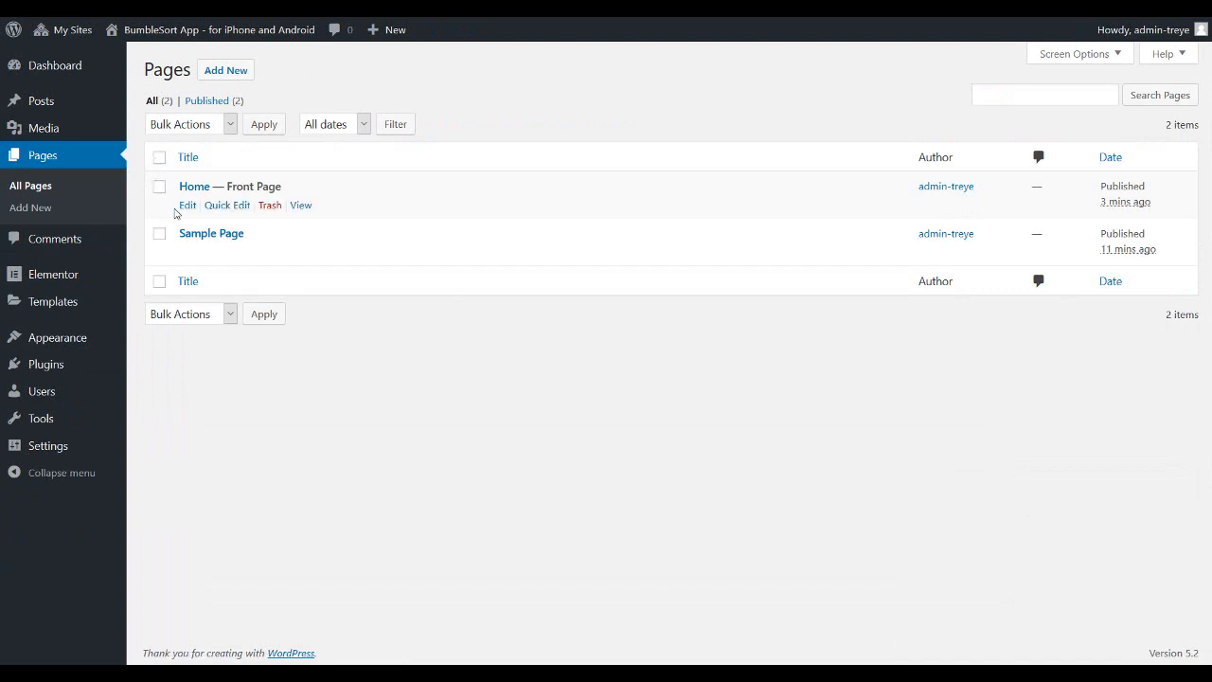
pyautogui.click(188, 206)
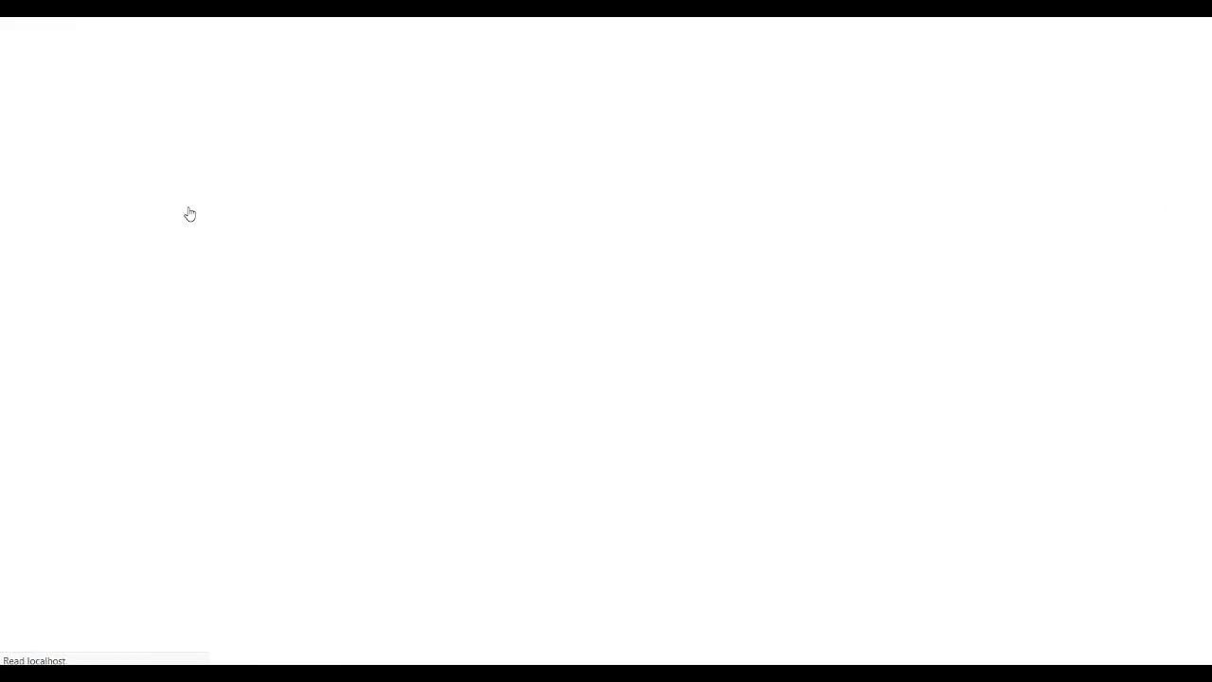
pyautogui.click(329, 64)
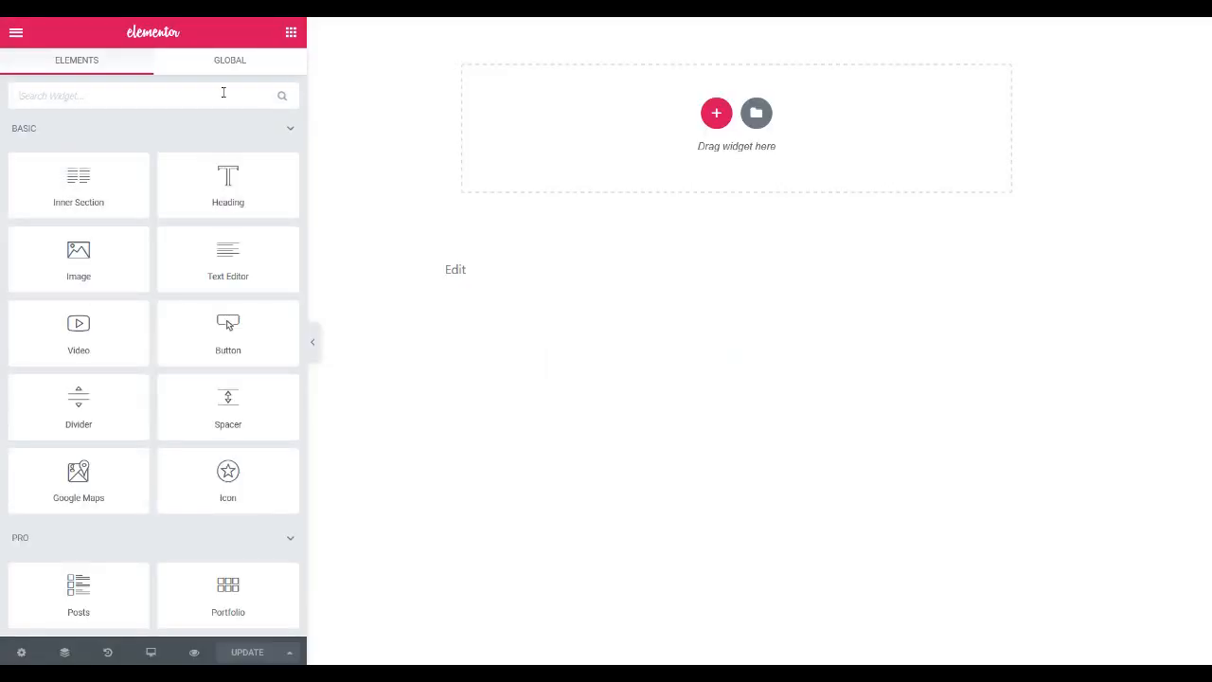
pyautogui.click(22, 652)
pyautogui.click(176, 488)
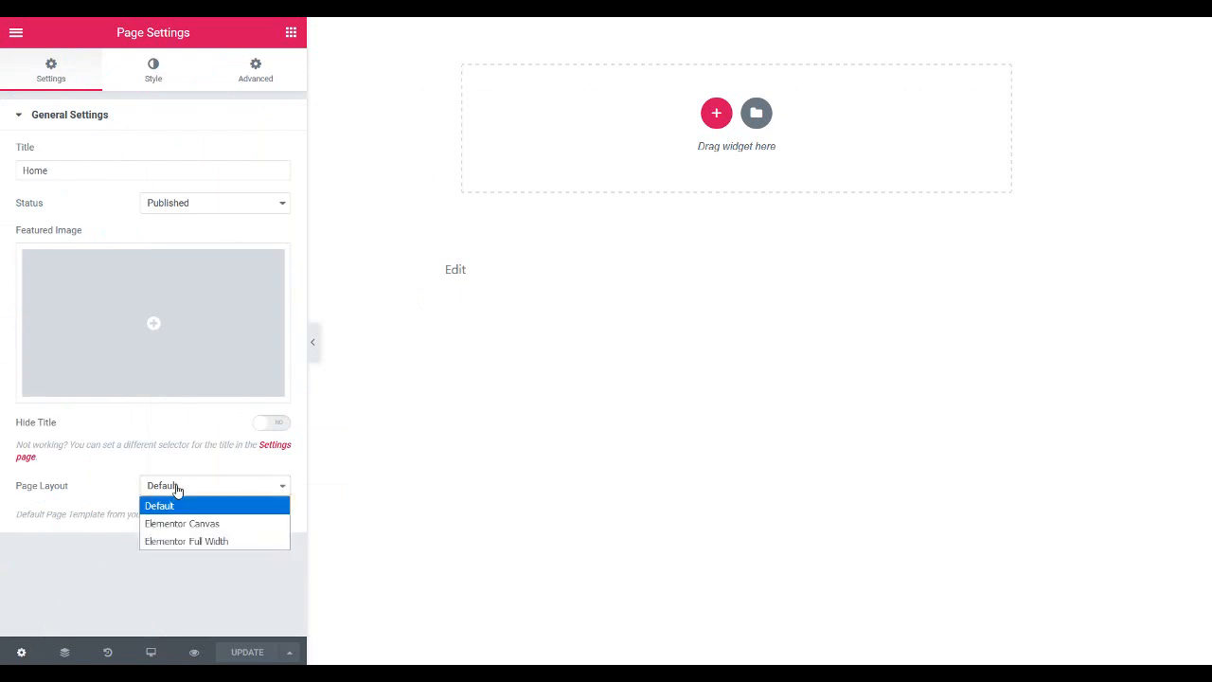
pyautogui.click(172, 541)
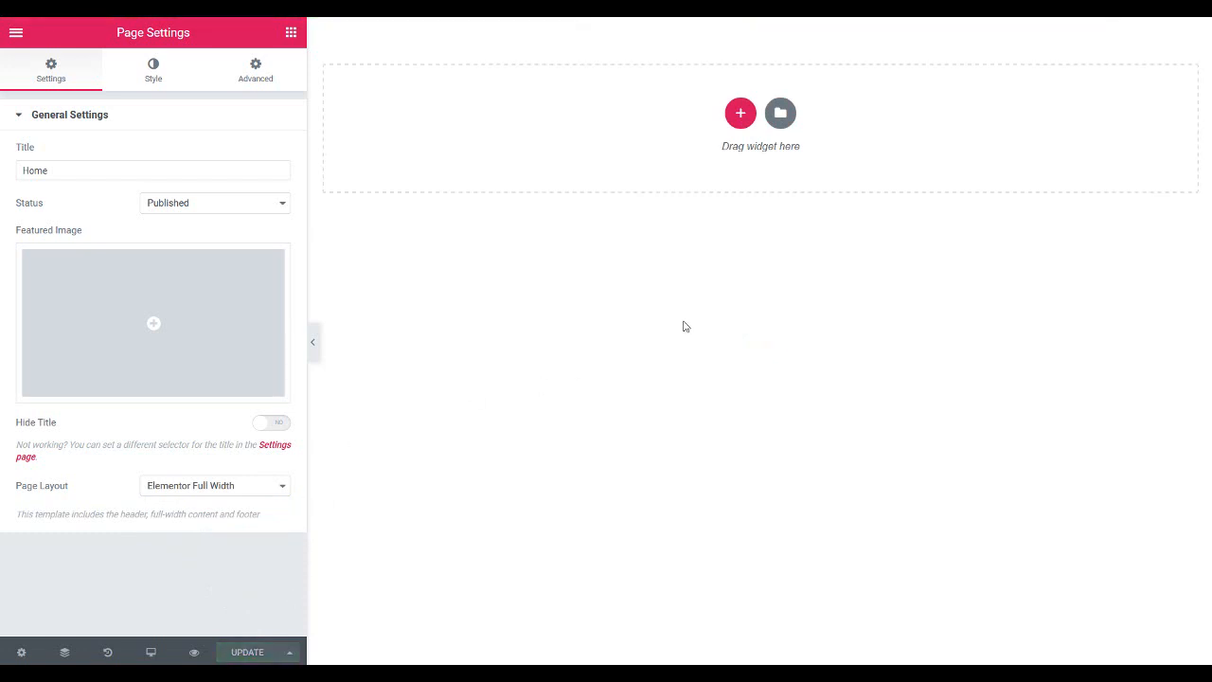
# Add a section with two equal columns and set its content width to Full Width
pyautogui.click(740, 113)
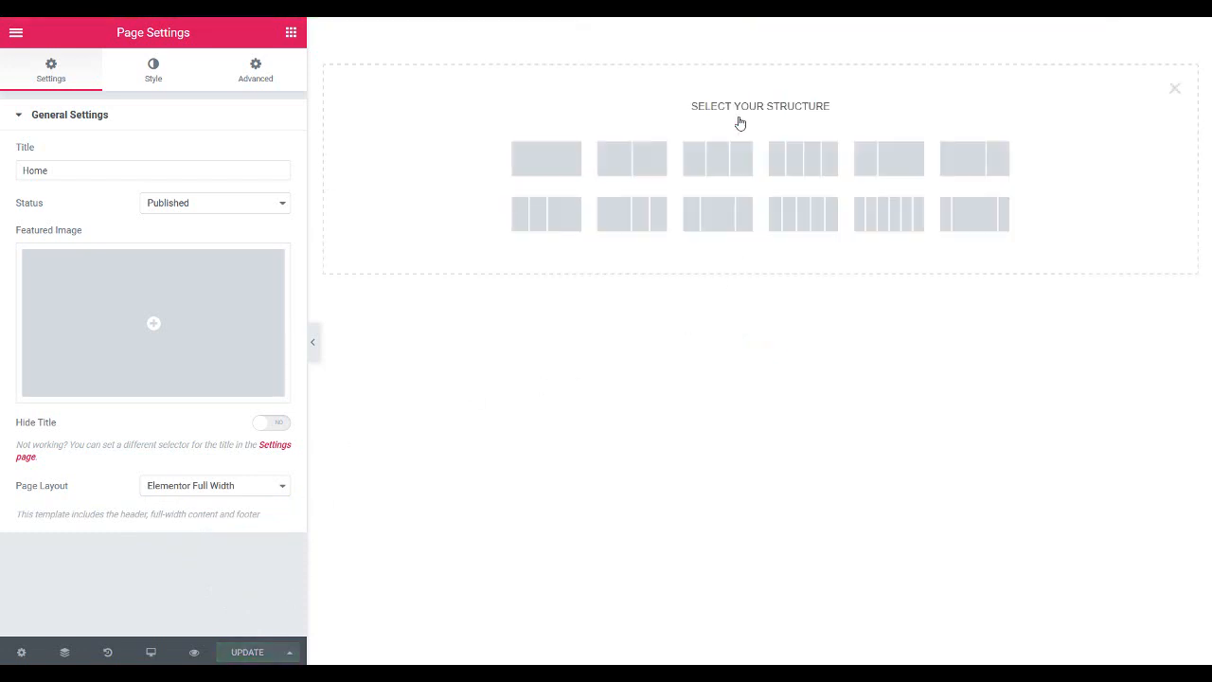
pyautogui.click(644, 173)
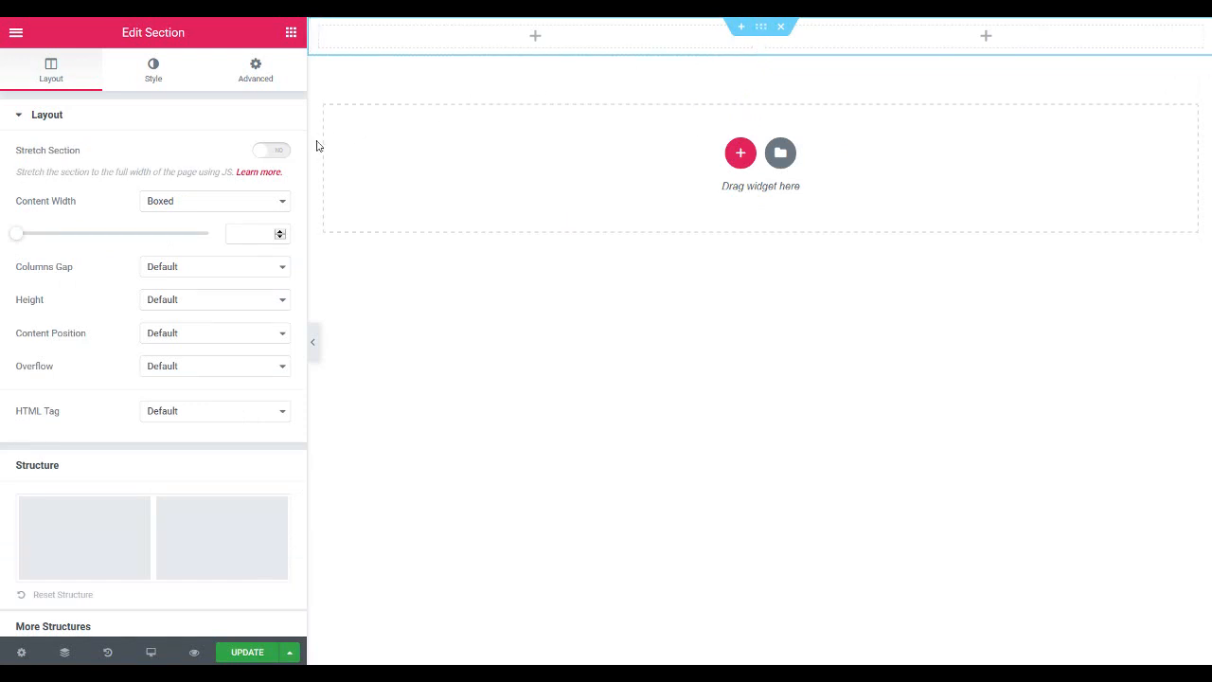
pyautogui.click(236, 207)
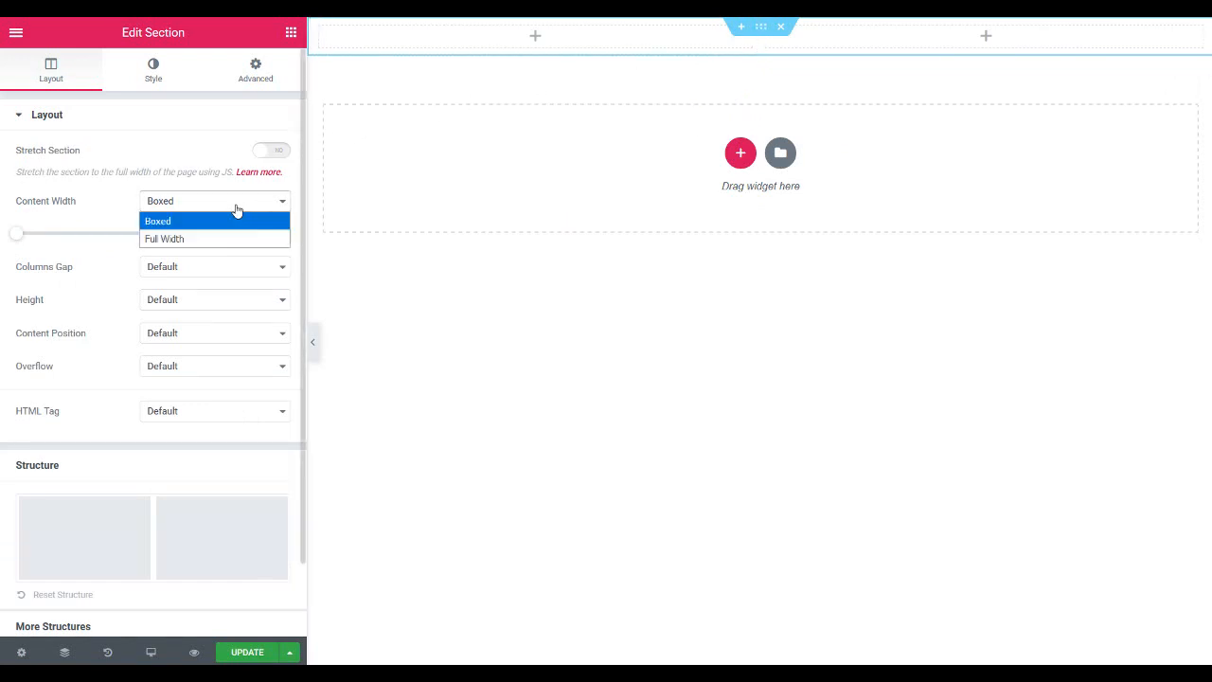
pyautogui.click(230, 237)
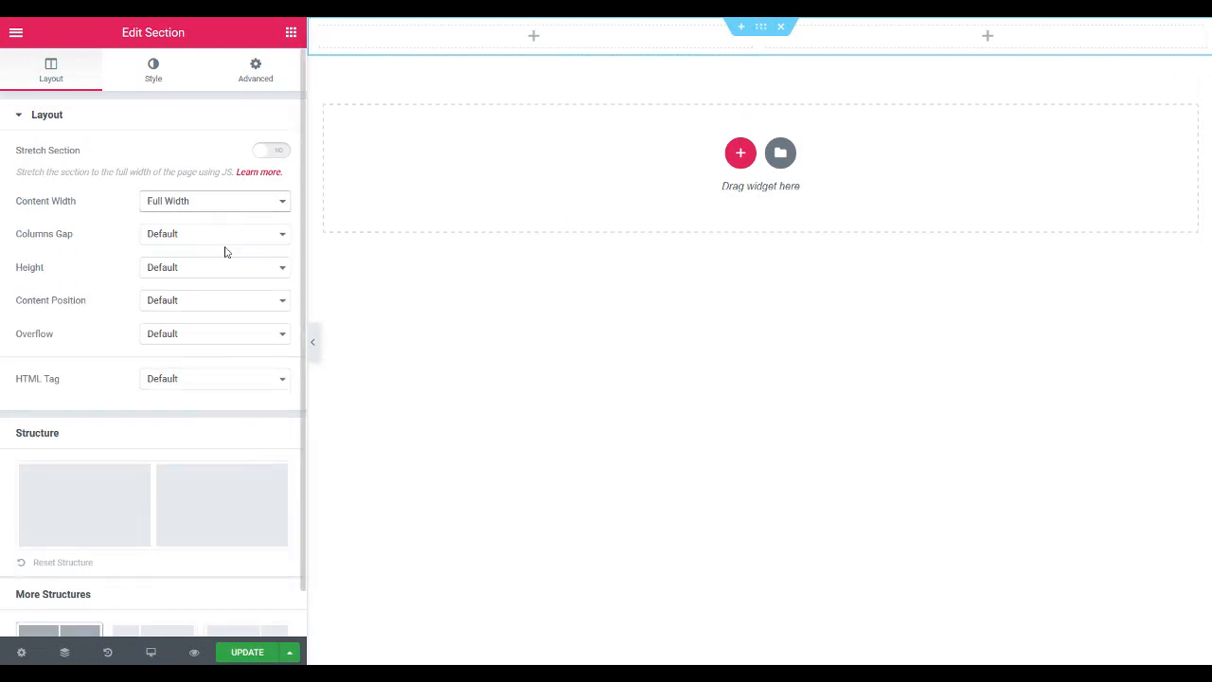
# Set the section's height to Fit To Screen, column position to Stretch and content position to Middle
pyautogui.click(222, 269)
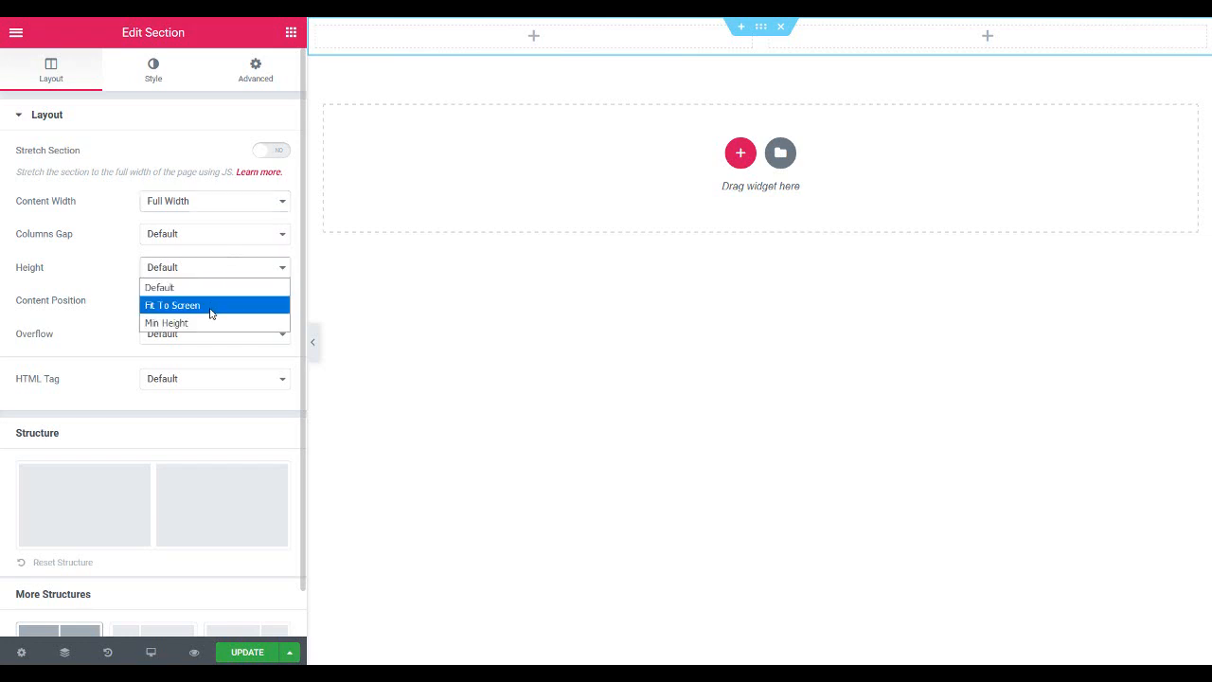
pyautogui.click(211, 306)
pyautogui.click(209, 308)
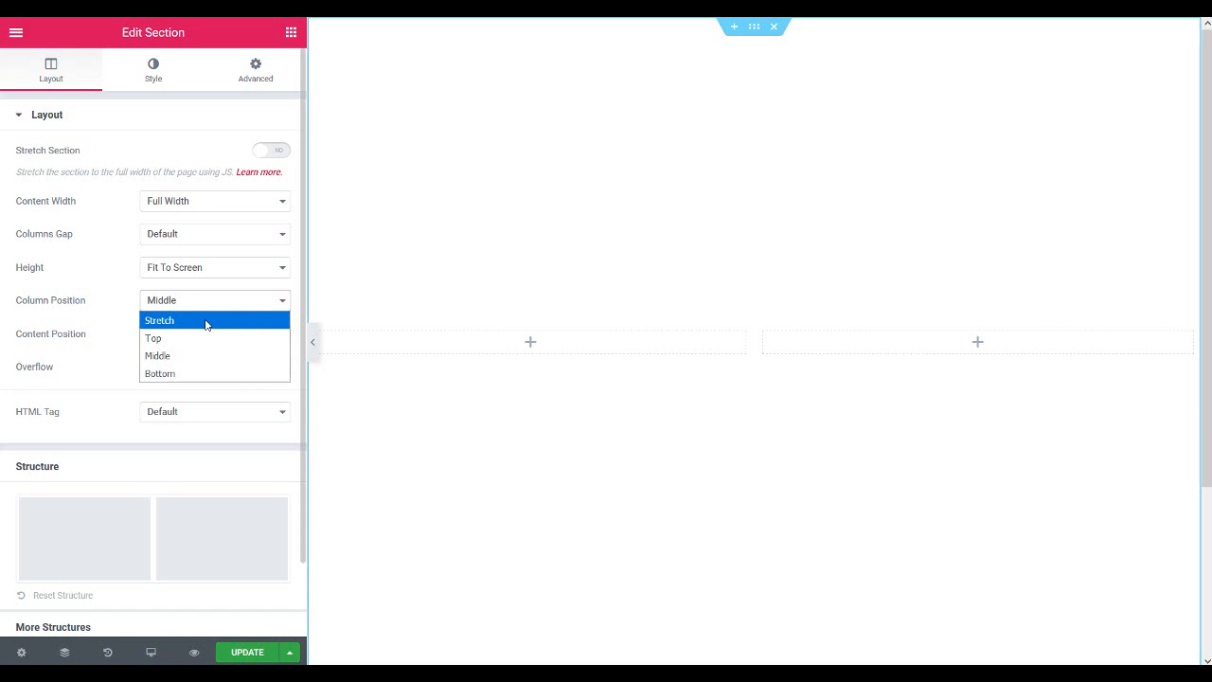
pyautogui.click(206, 324)
pyautogui.click(201, 336)
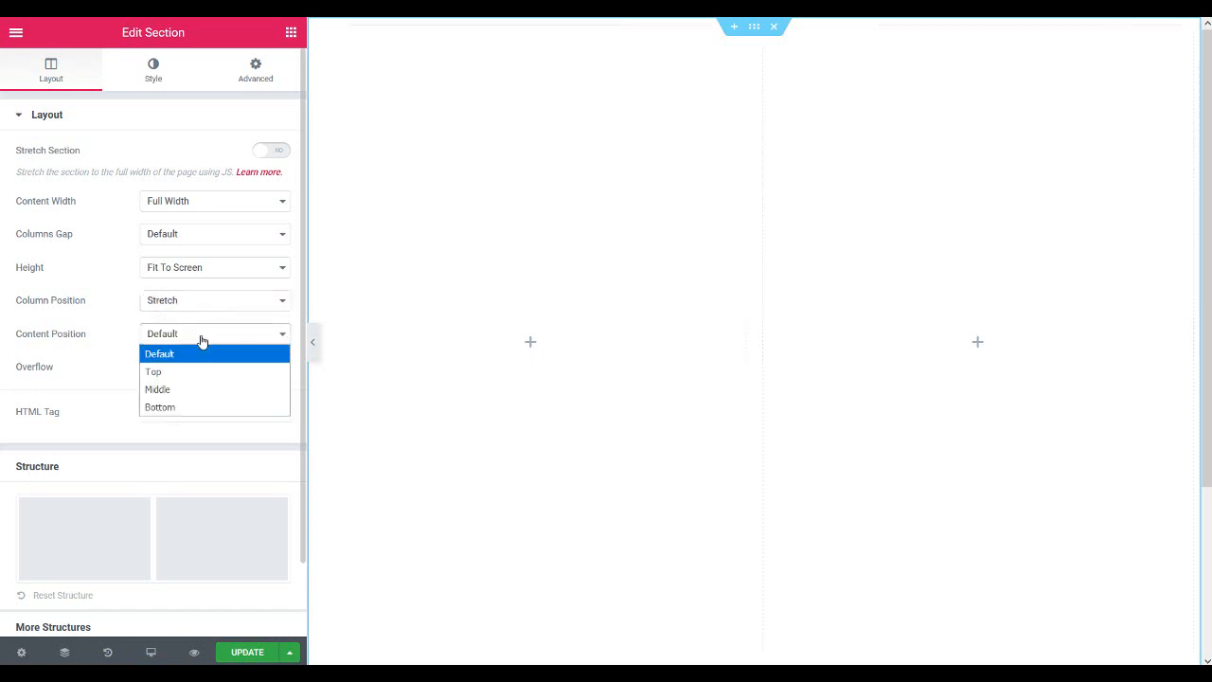
pyautogui.click(189, 390)
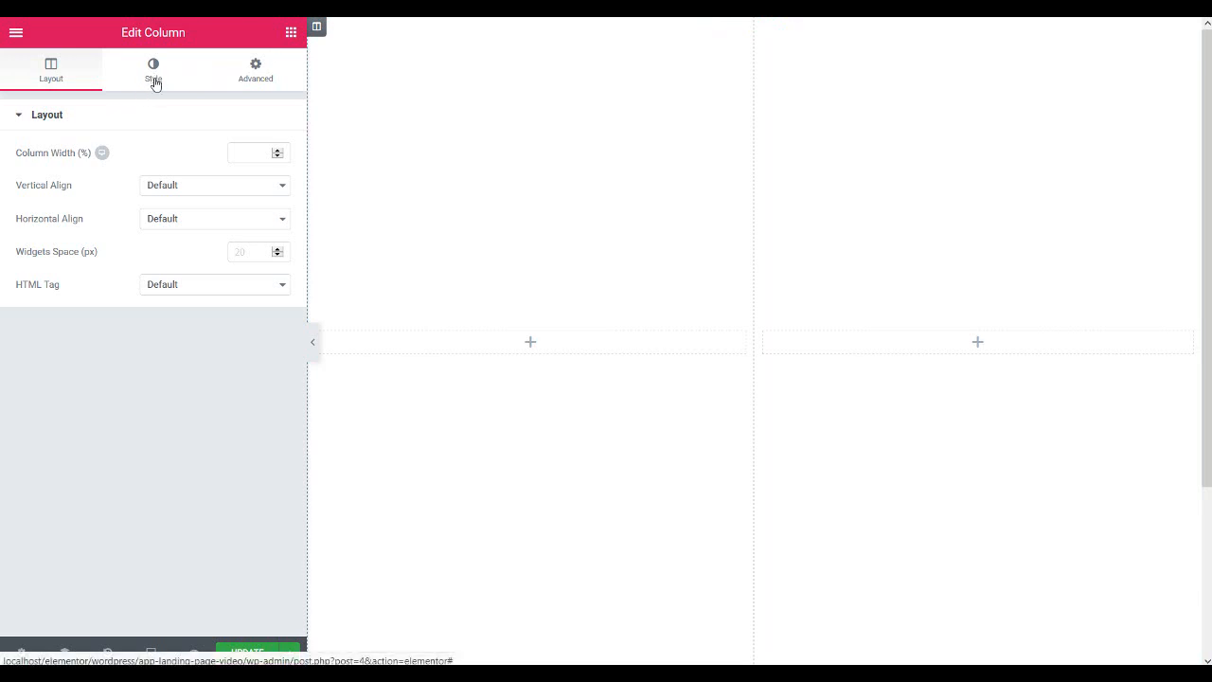
# Set the left column's vertical alignment to Middle and give it a classic background in color #cbad1a
pyautogui.click(178, 194)
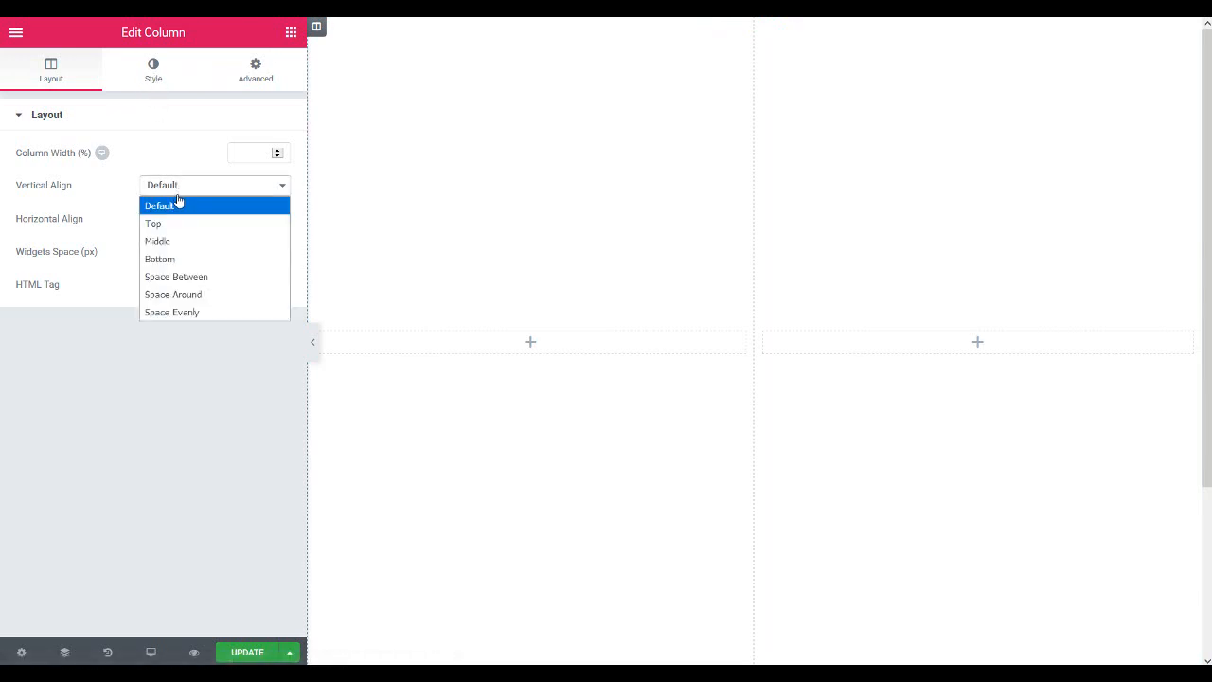
pyautogui.click(177, 243)
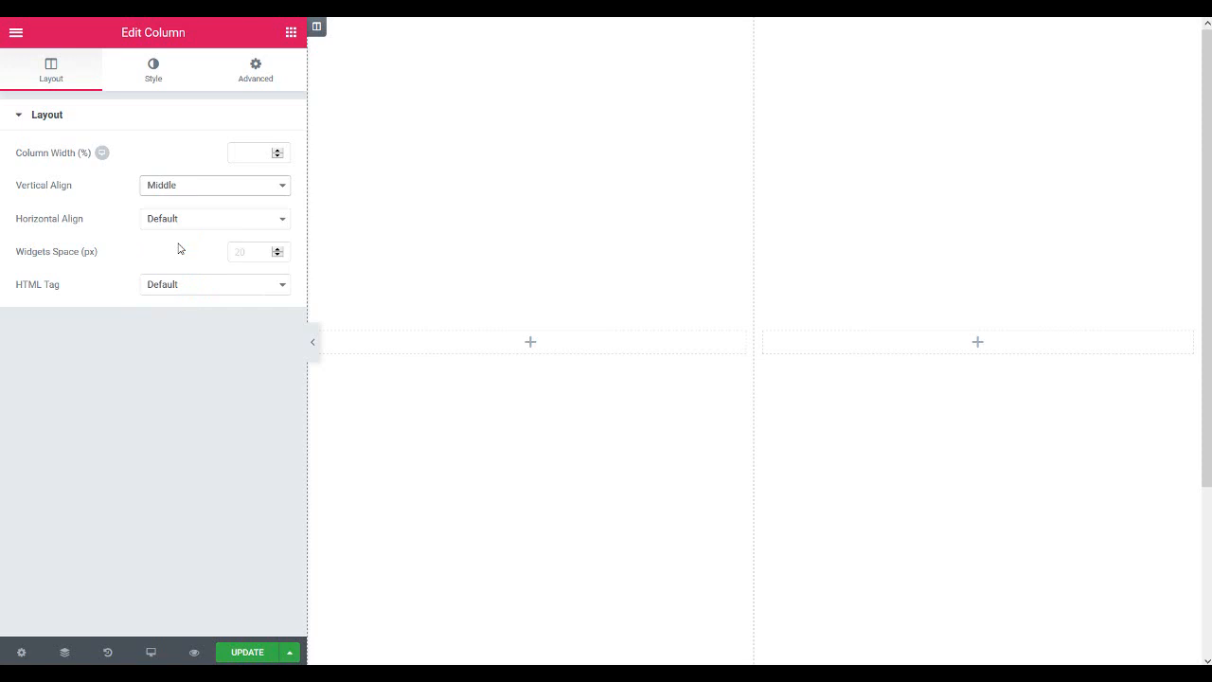
pyautogui.click(152, 82)
pyautogui.click(174, 191)
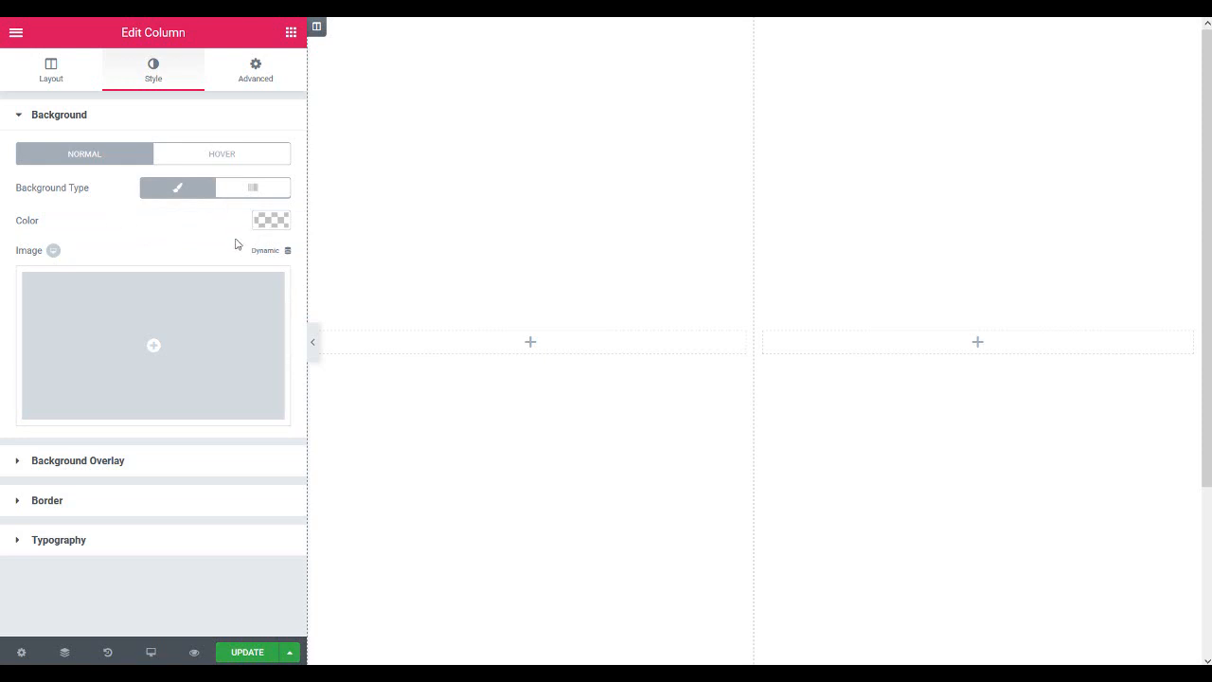
pyautogui.click(272, 222)
pyautogui.click(133, 224)
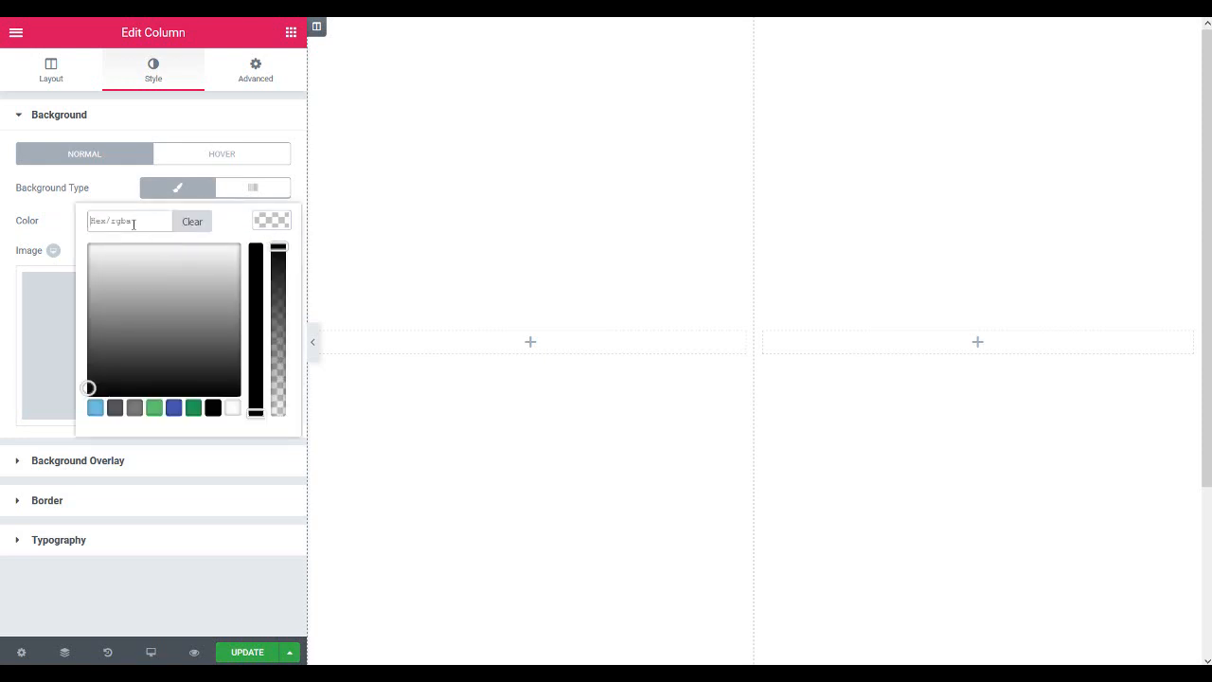
pyautogui.write(': #cbad1a')
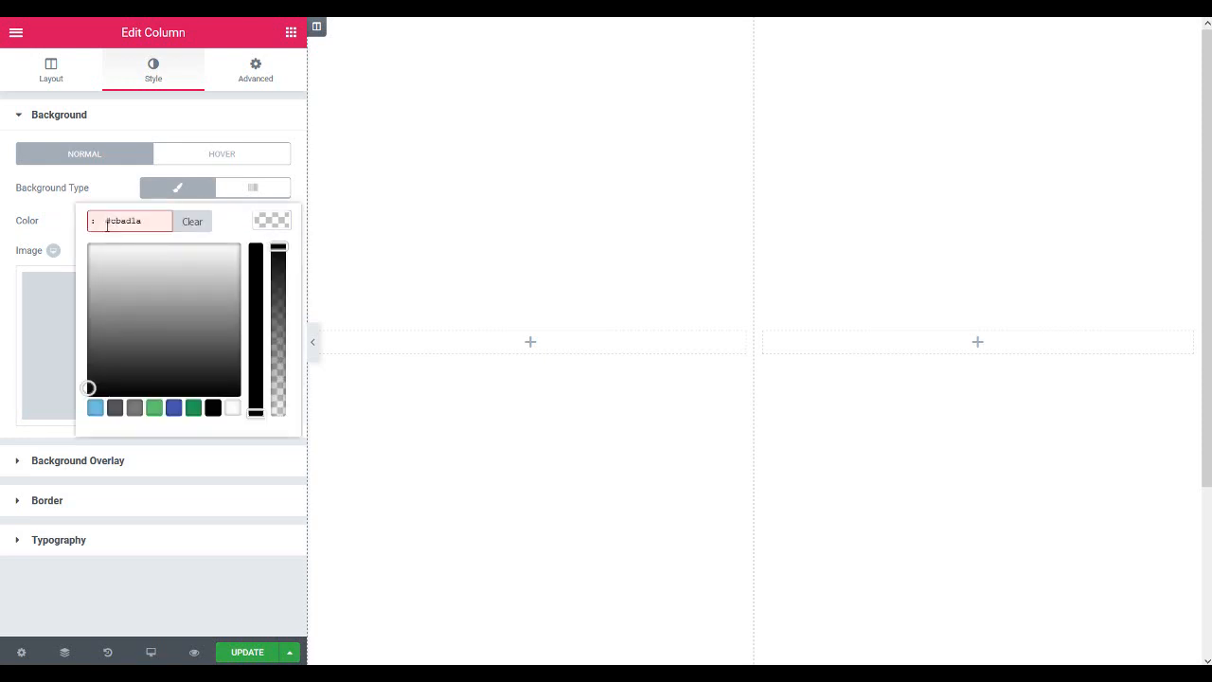
pyautogui.press('BackSpace')
pyautogui.press('BackSpace')
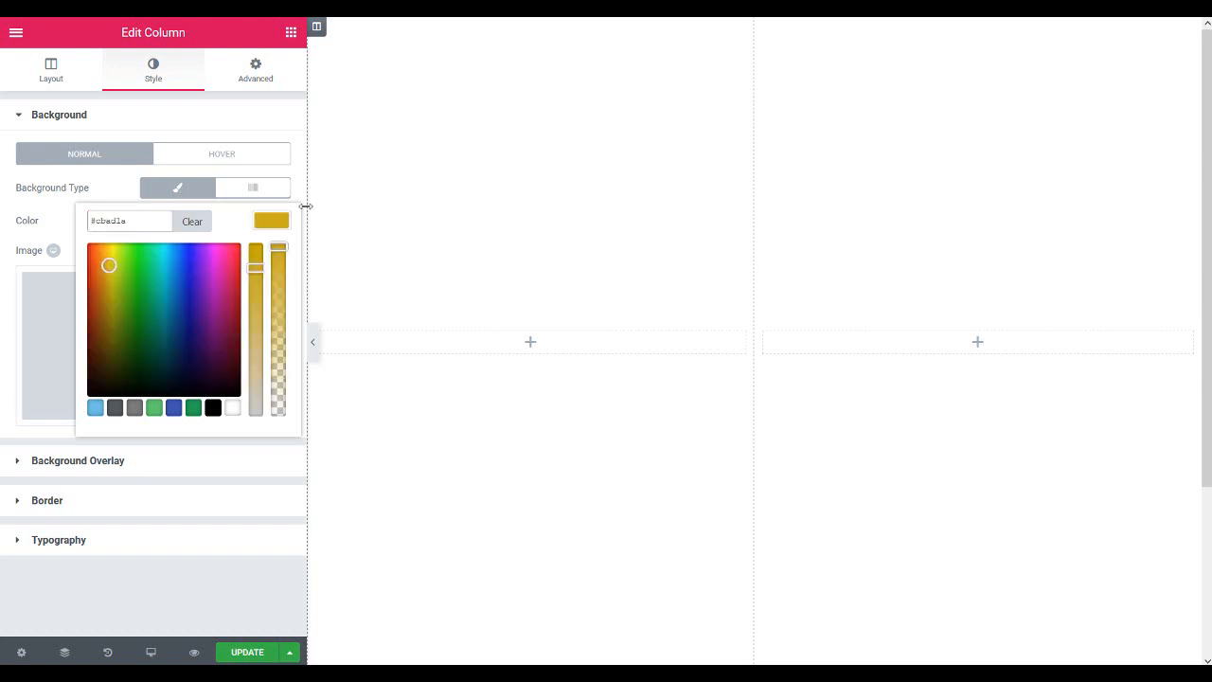
pyautogui.click(302, 196)
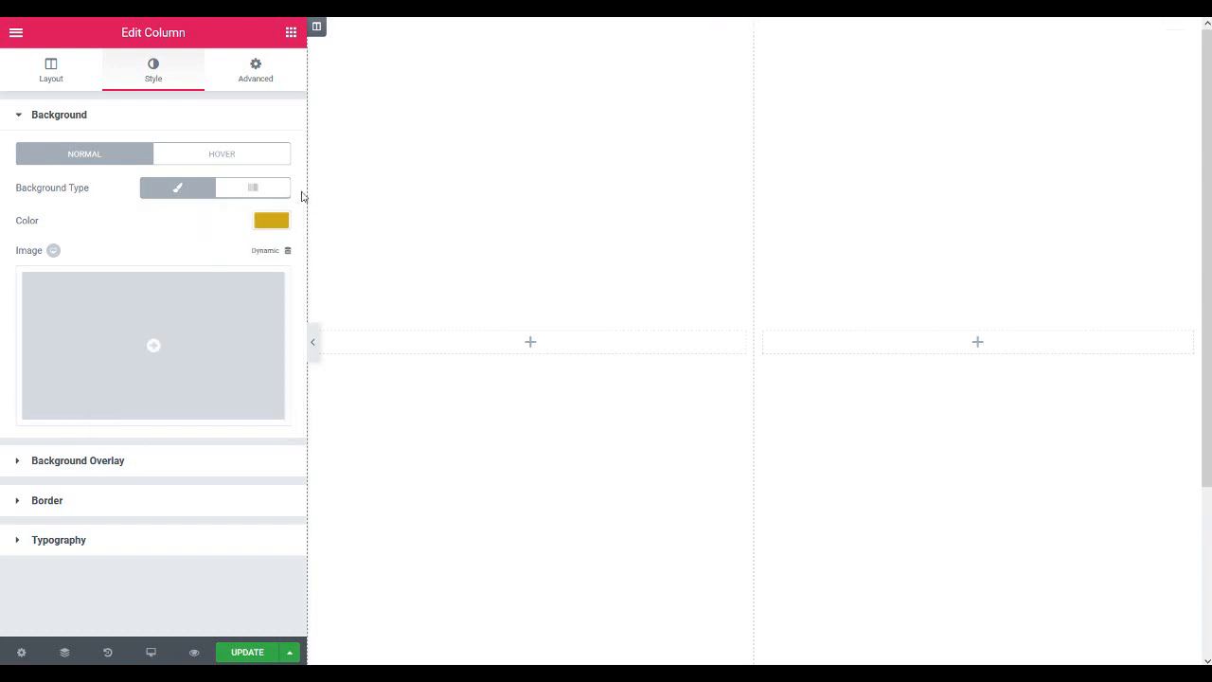
# Add an Image widget to the left column using the uploaded file iphone-app-screenshot.png with alt text "bumblesort app"
pyautogui.click(293, 35)
pyautogui.moveTo(79, 256); pyautogui.dragTo(515, 344)
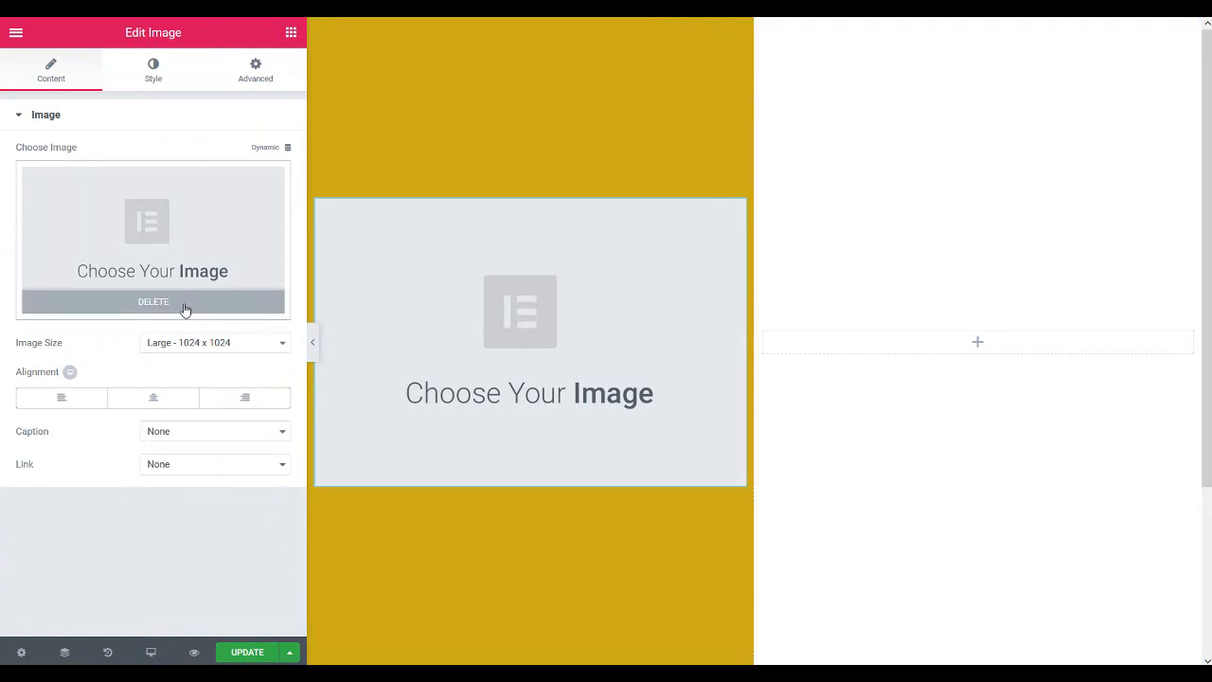
pyautogui.click(185, 309)
pyautogui.click(153, 240)
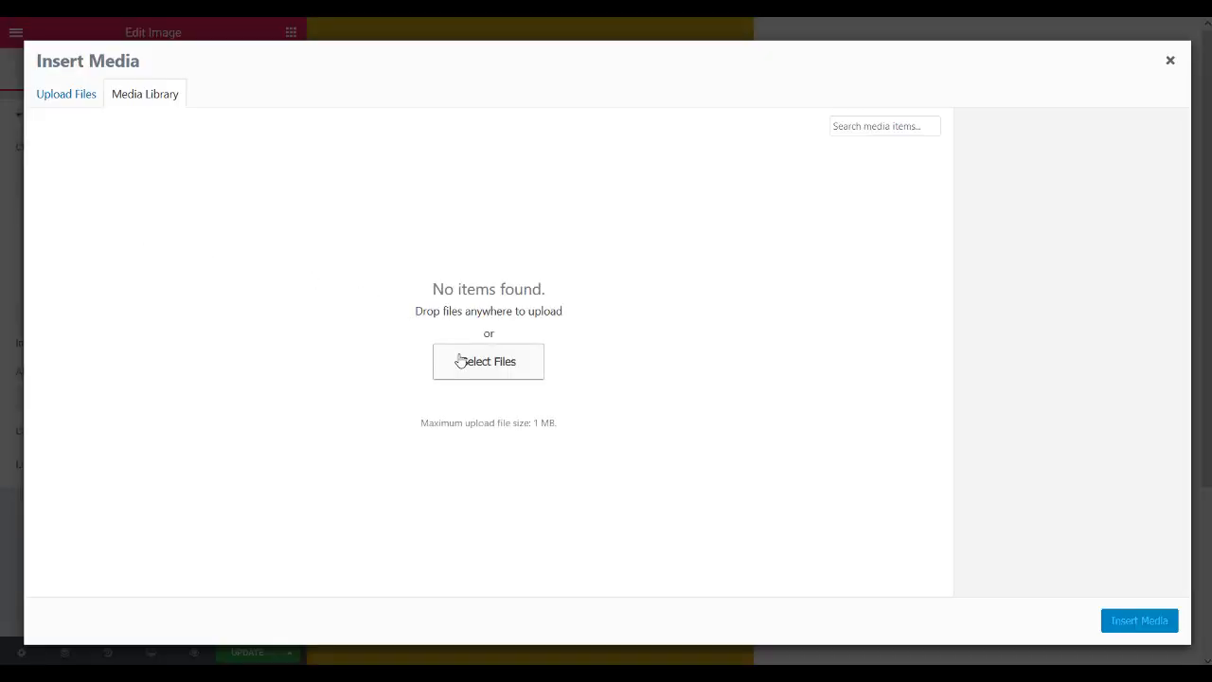
pyautogui.click(459, 360)
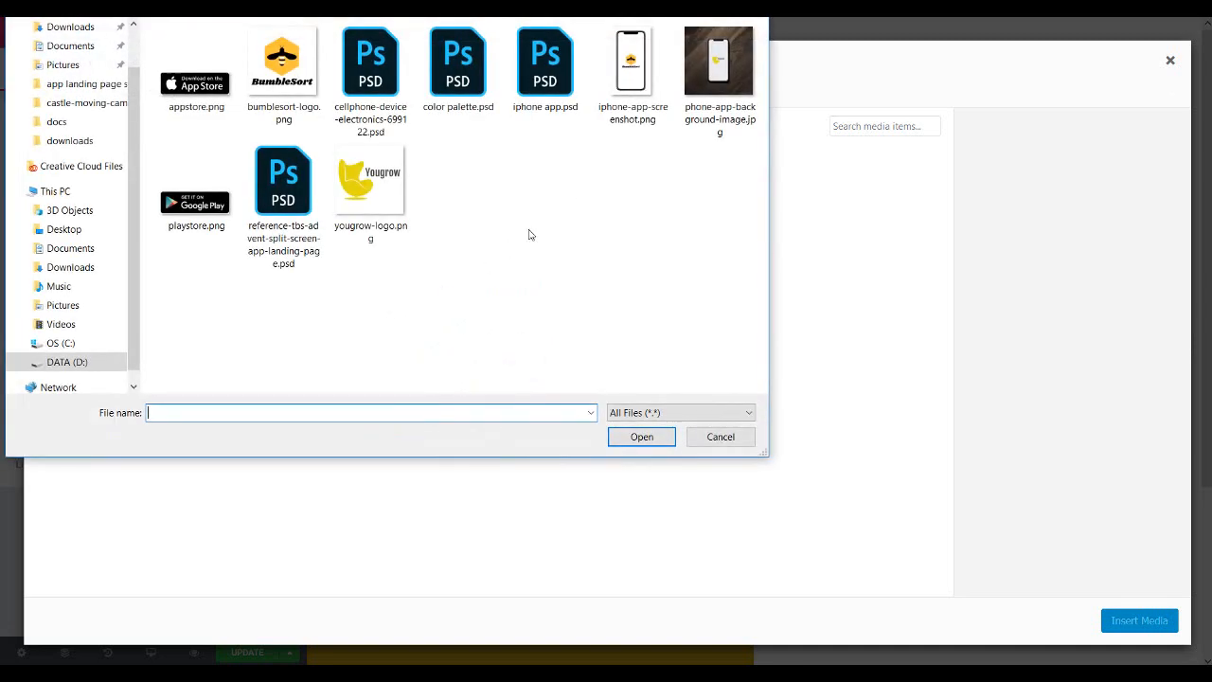
pyautogui.click(647, 63)
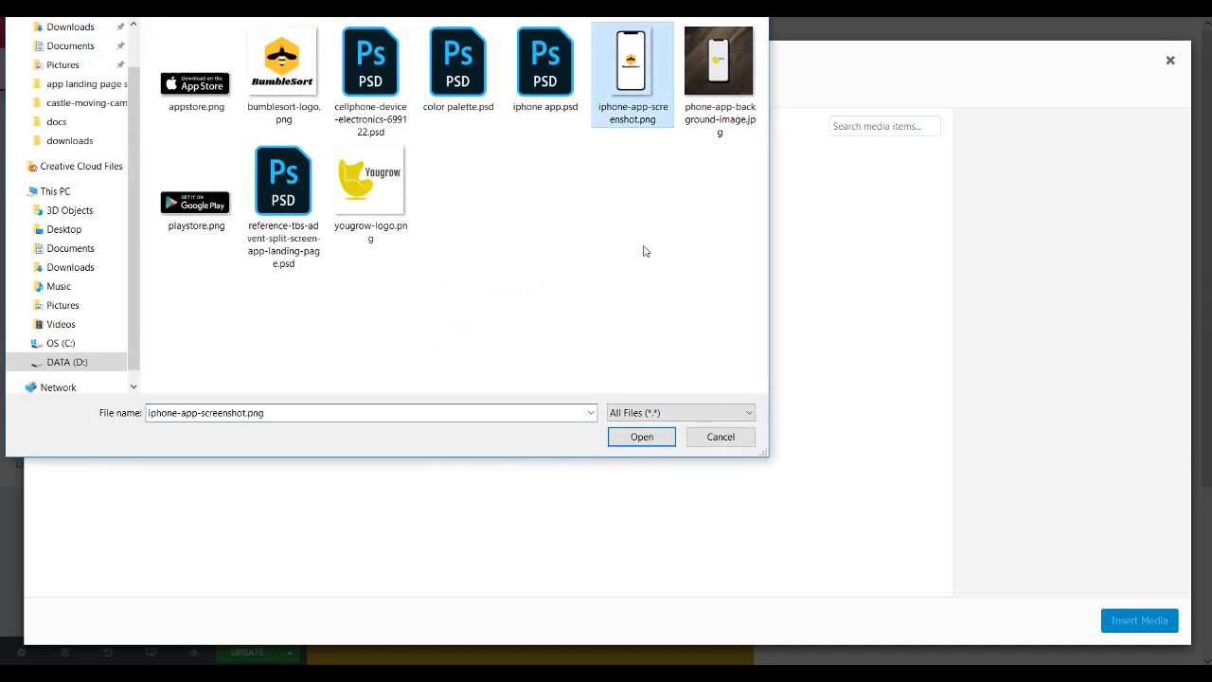
pyautogui.click(641, 438)
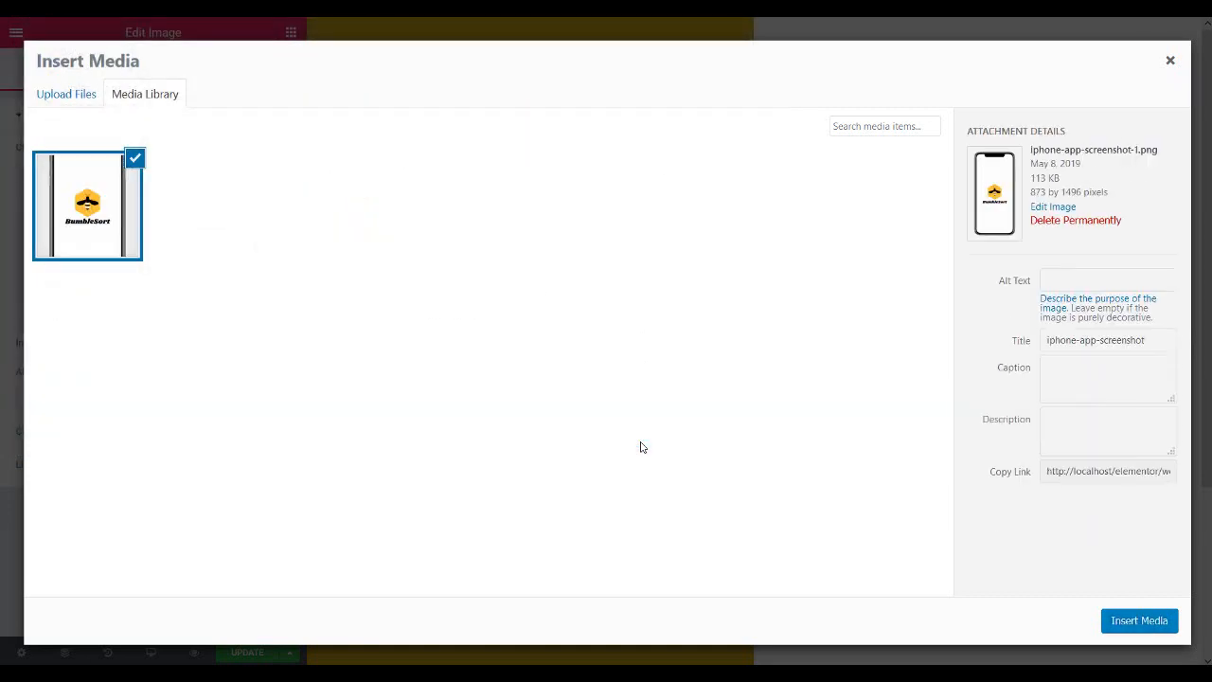
pyautogui.click(1085, 276)
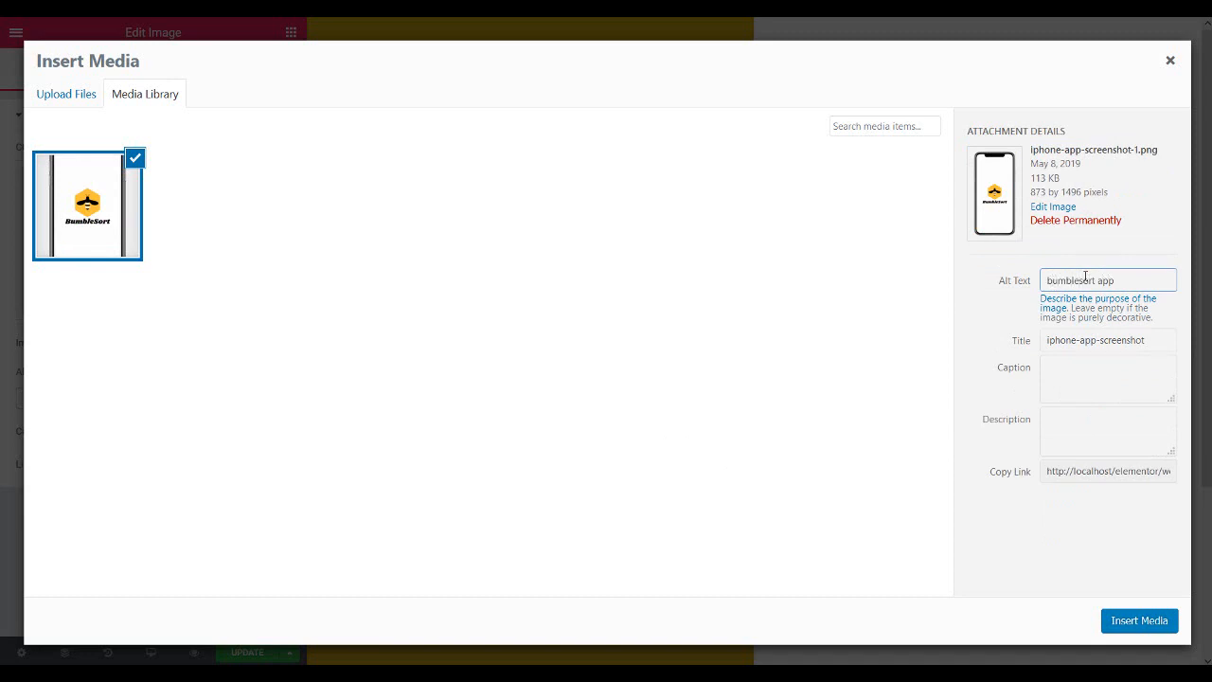
pyautogui.click(1139, 620)
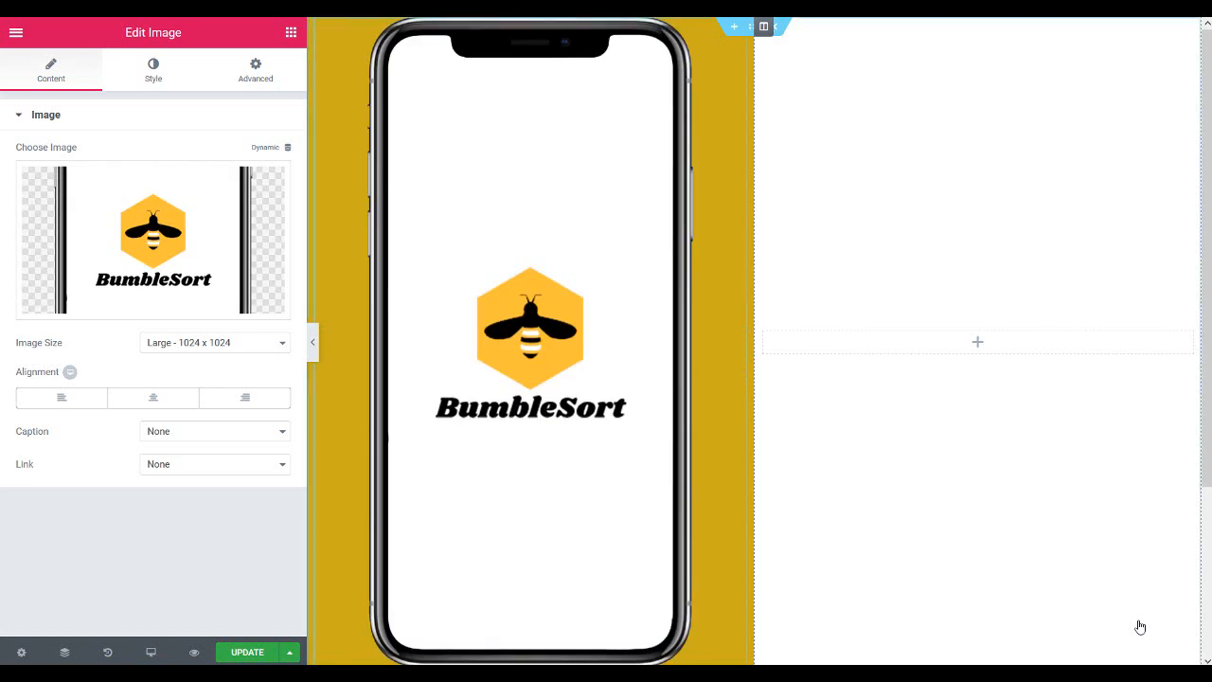
# Center the phone image and set its width to 325 px and max width to 100%
pyautogui.click(157, 405)
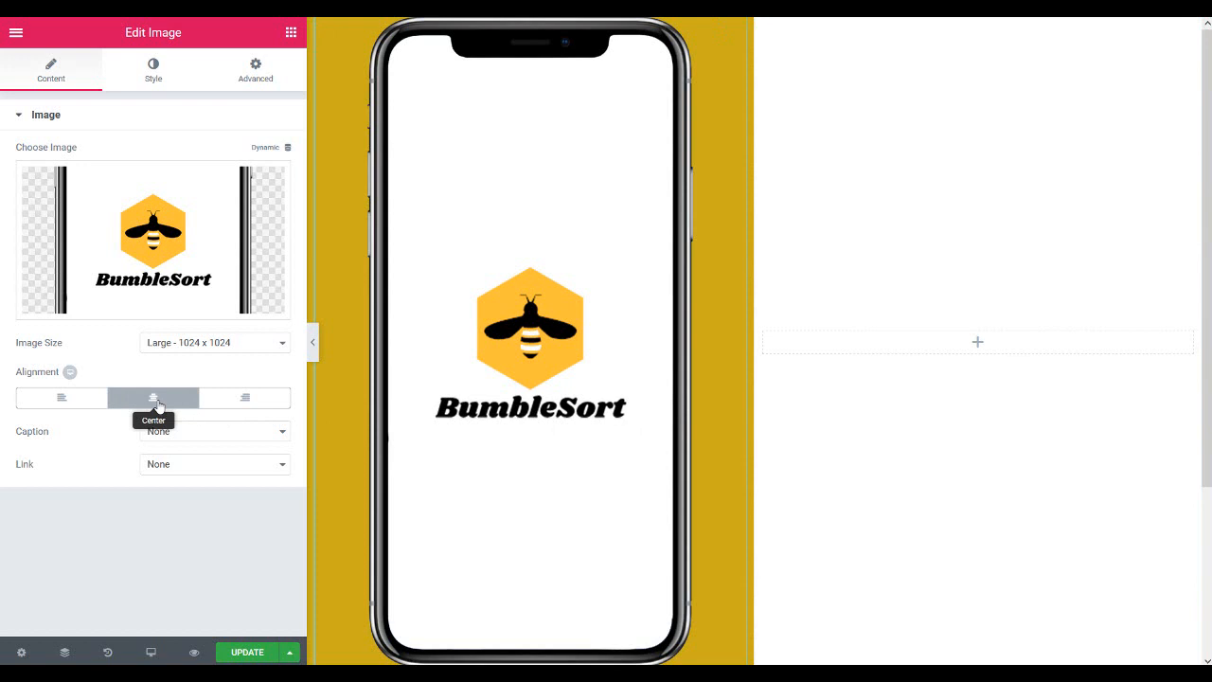
pyautogui.click(149, 83)
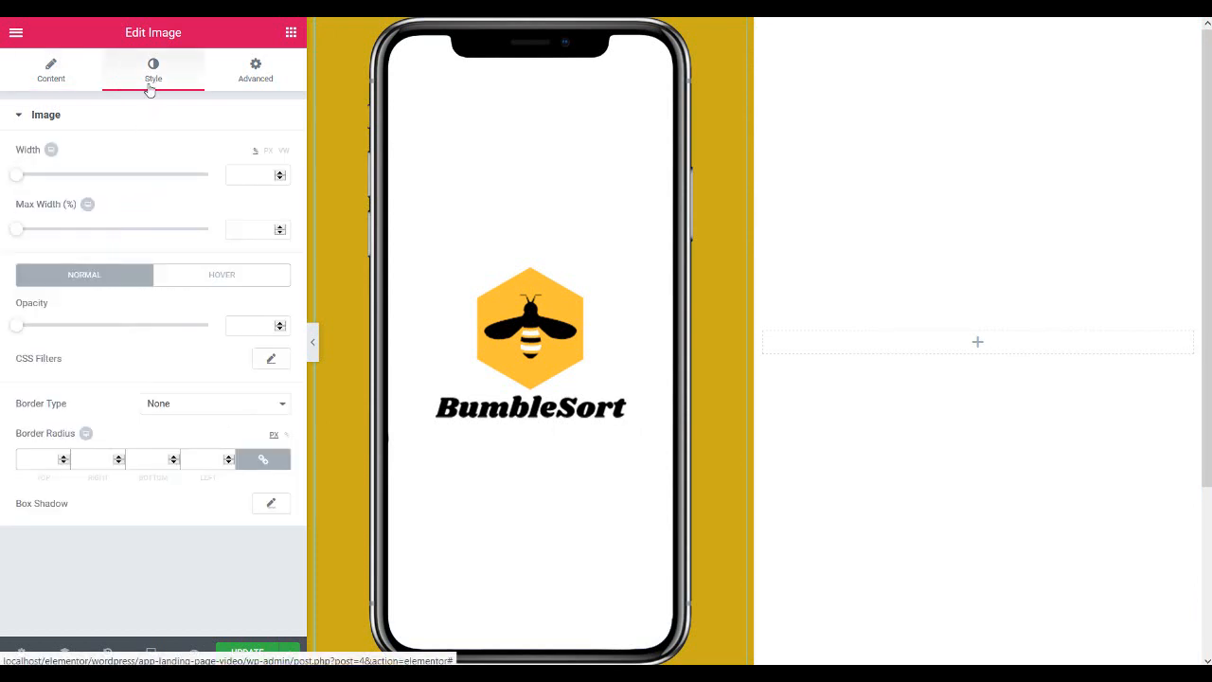
pyautogui.click(267, 151)
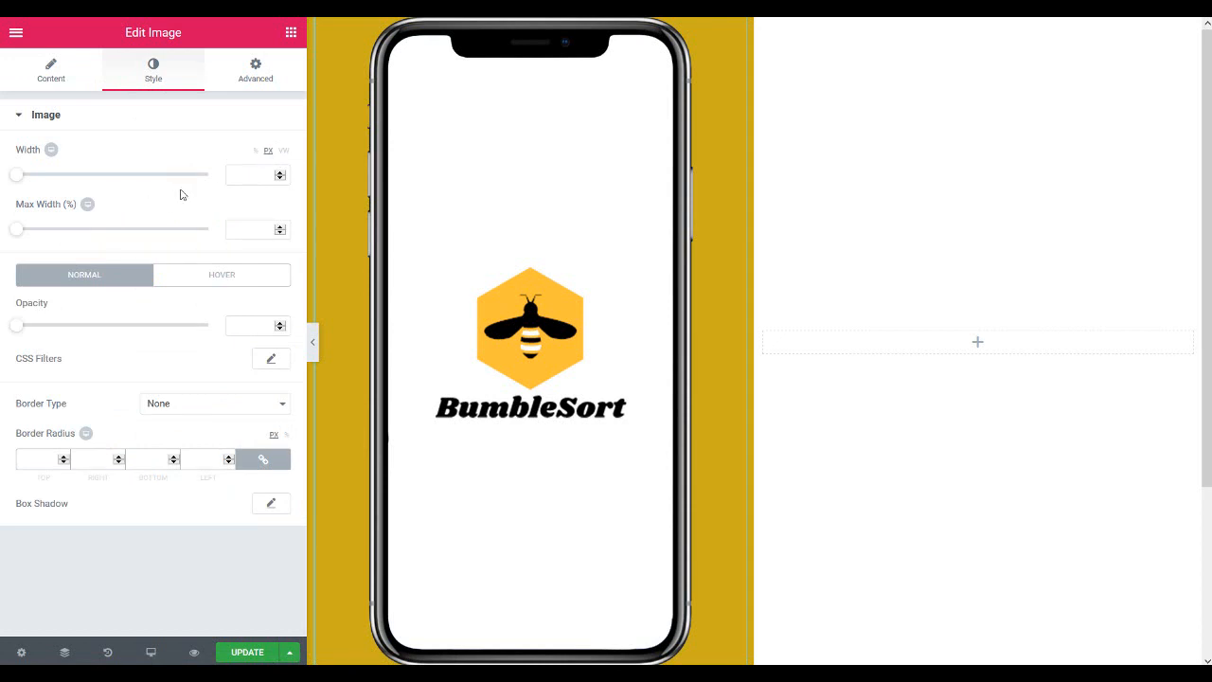
pyautogui.click(230, 179)
pyautogui.write('225')
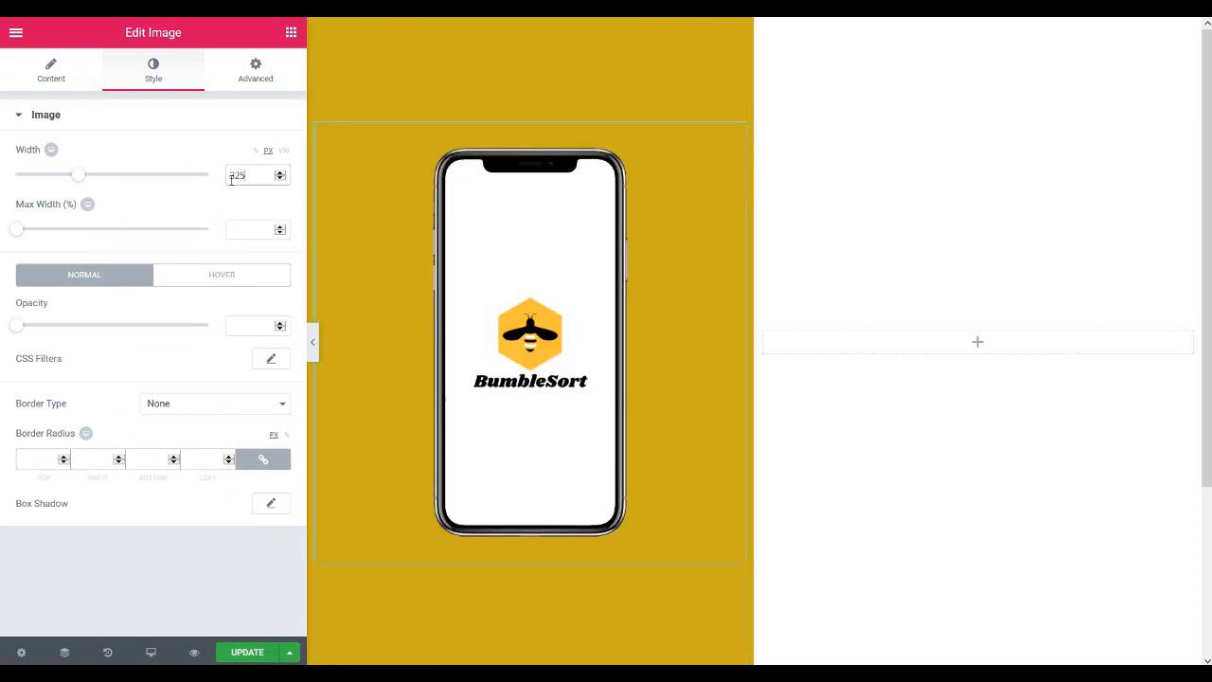
pyautogui.moveTo(16, 231); pyautogui.dragTo(215, 245)
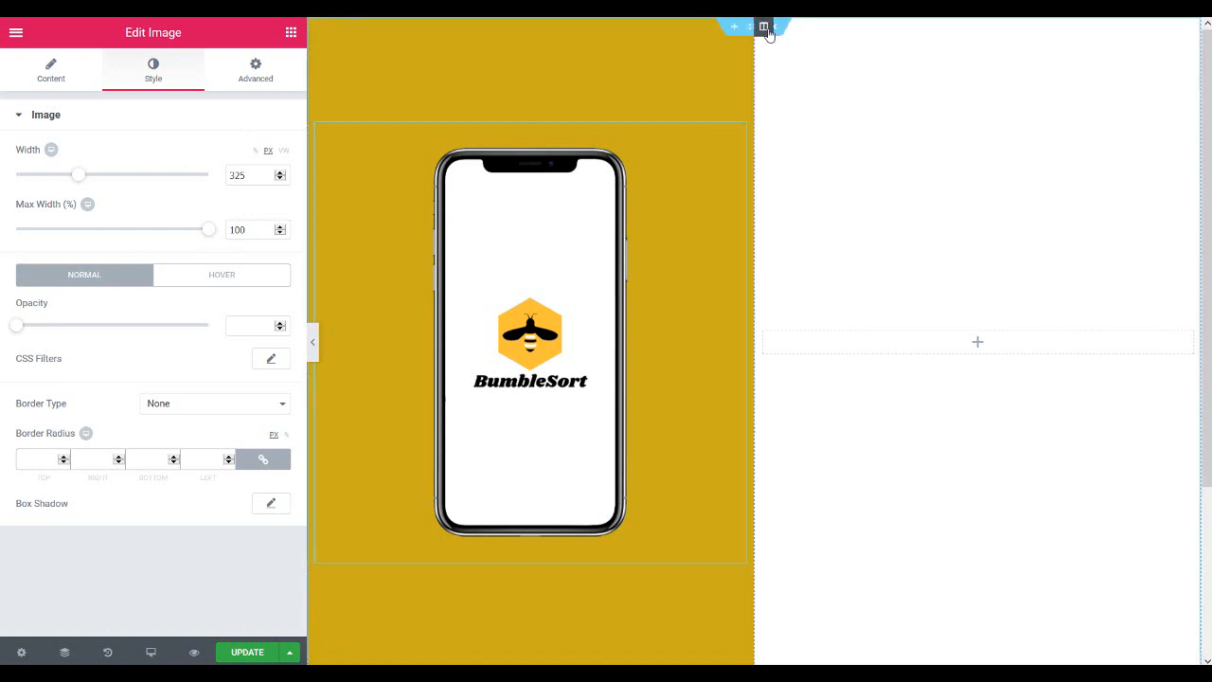
# Set the right column's vertical alignment to Middle
pyautogui.click(766, 29)
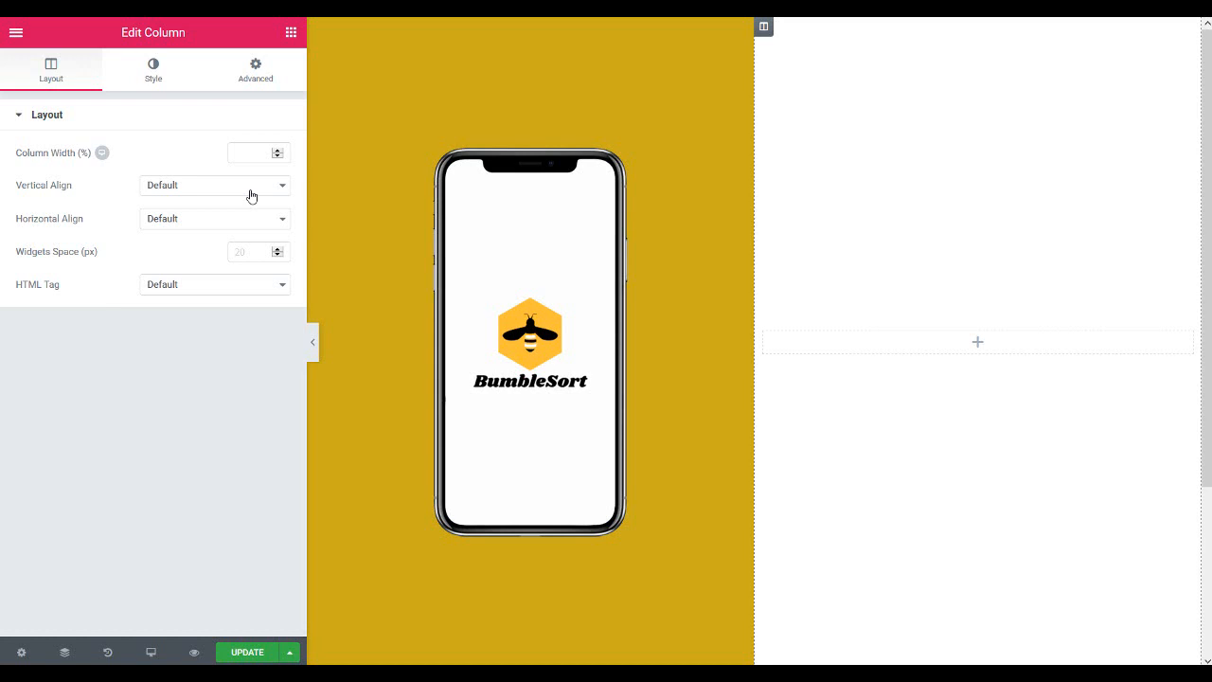
pyautogui.click(251, 194)
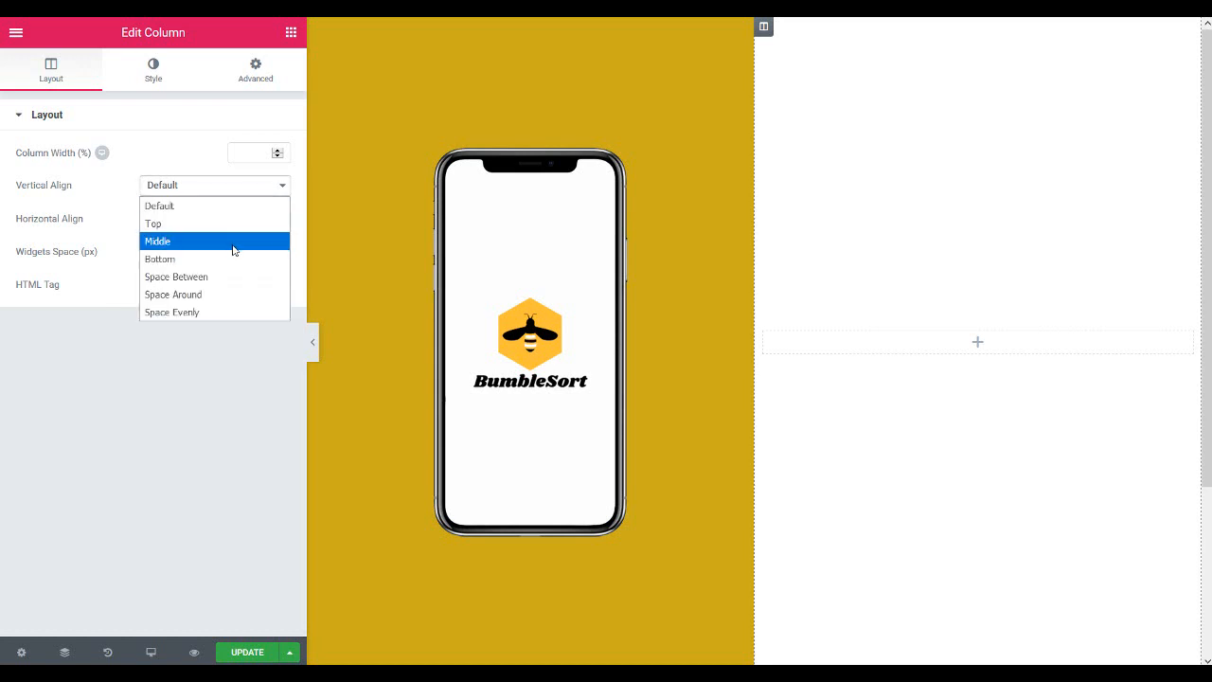
pyautogui.click(234, 241)
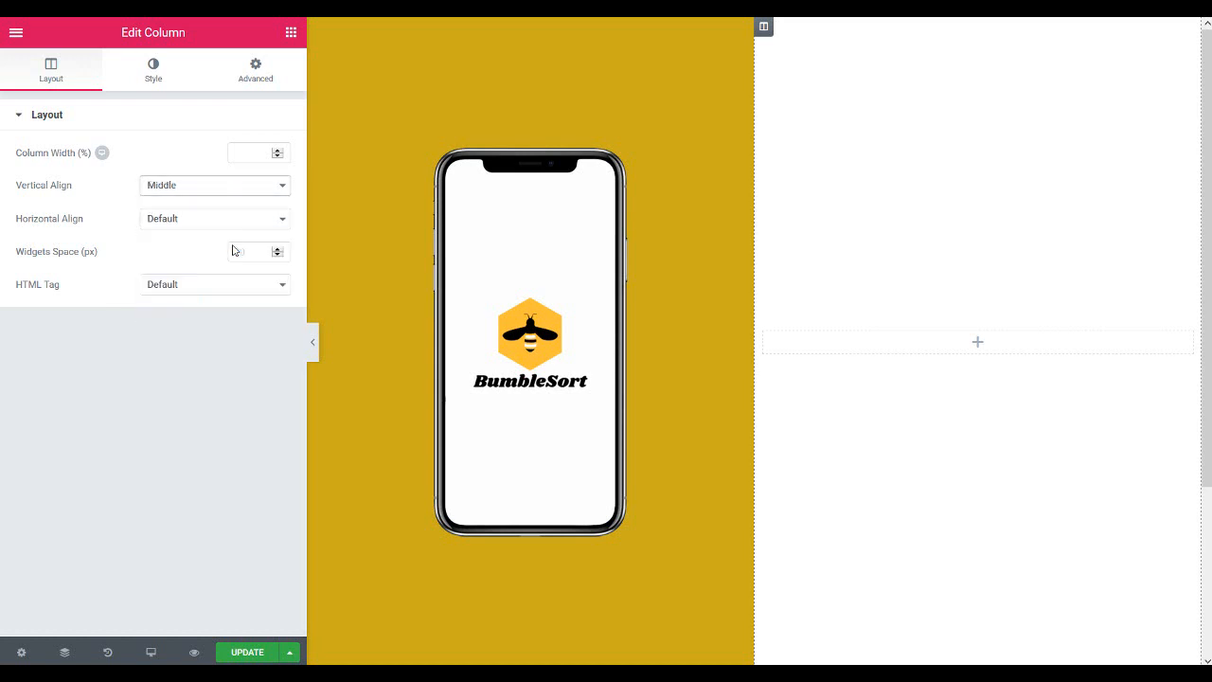
# Give the right column a classic background in color #f3f4f3
pyautogui.click(153, 72)
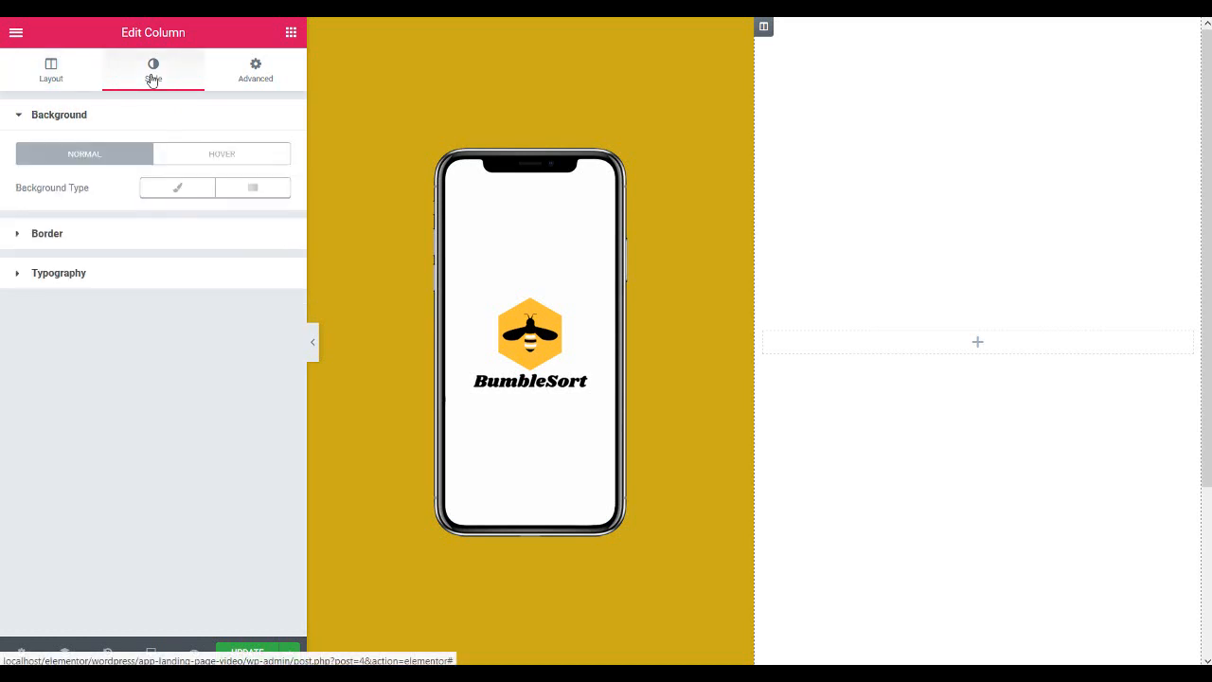
pyautogui.click(162, 193)
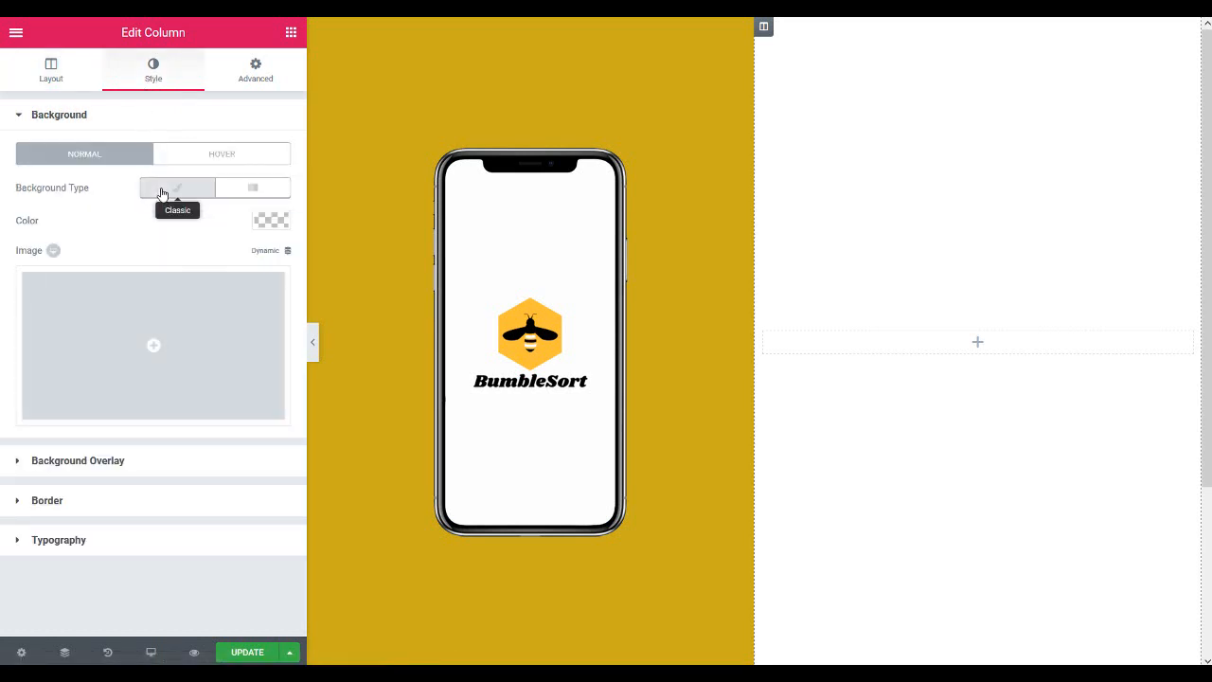
pyautogui.click(271, 221)
pyautogui.click(150, 224)
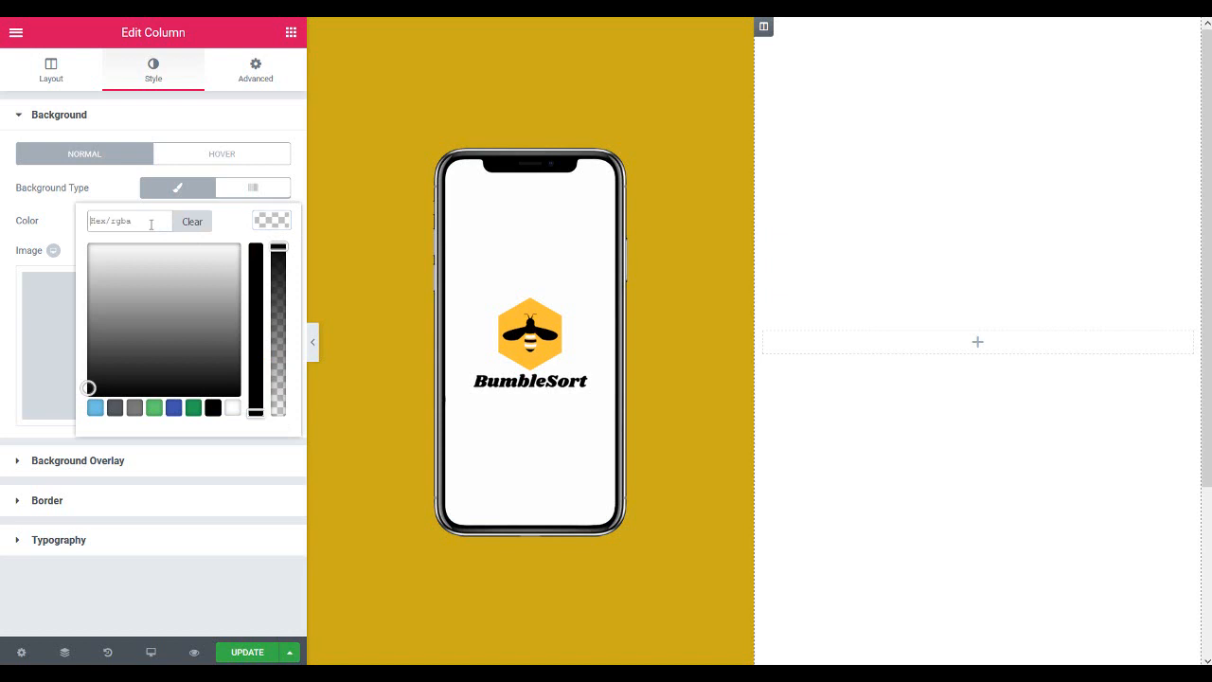
pyautogui.write('#E3E4E3')
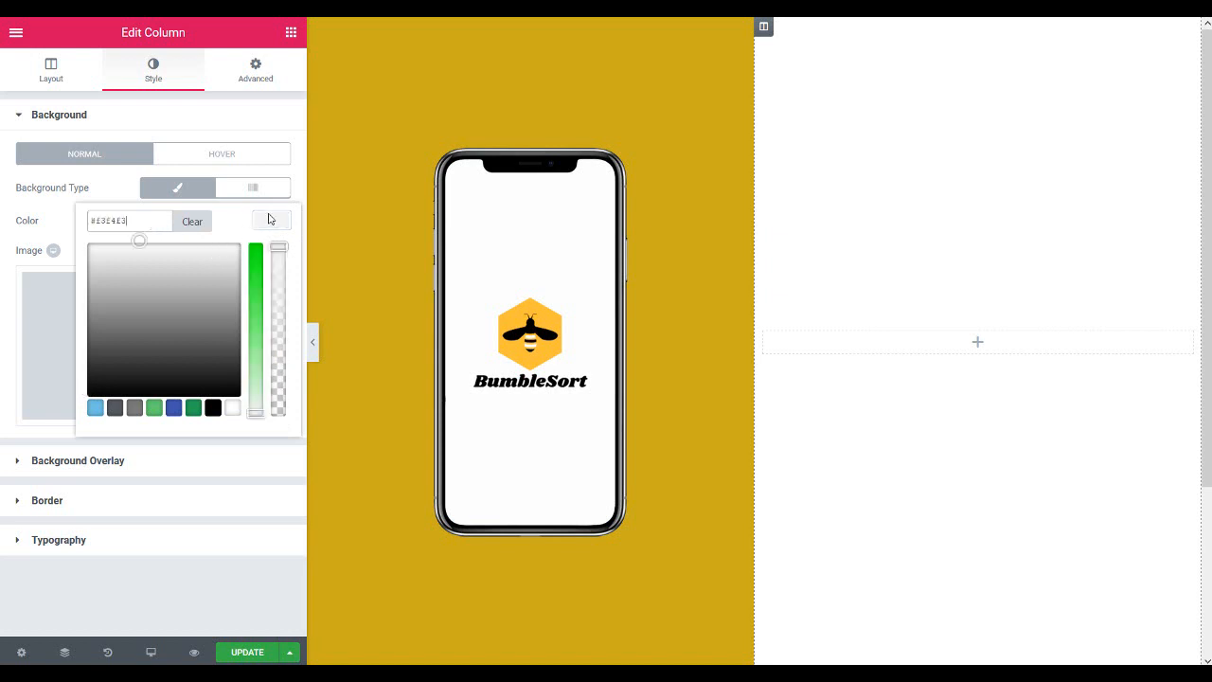
pyautogui.click(302, 196)
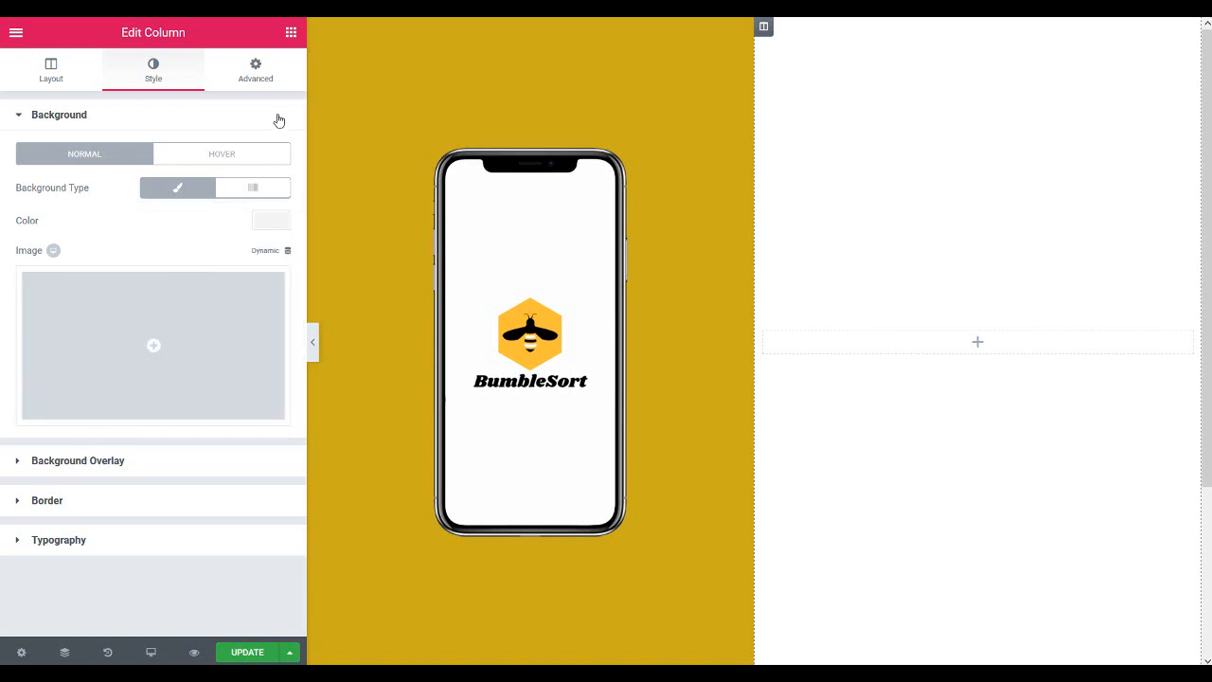
# Add an Image widget to the right column using the uploaded file bumblesort-logo.png with alt text "bumblesort logo"
pyautogui.click(290, 34)
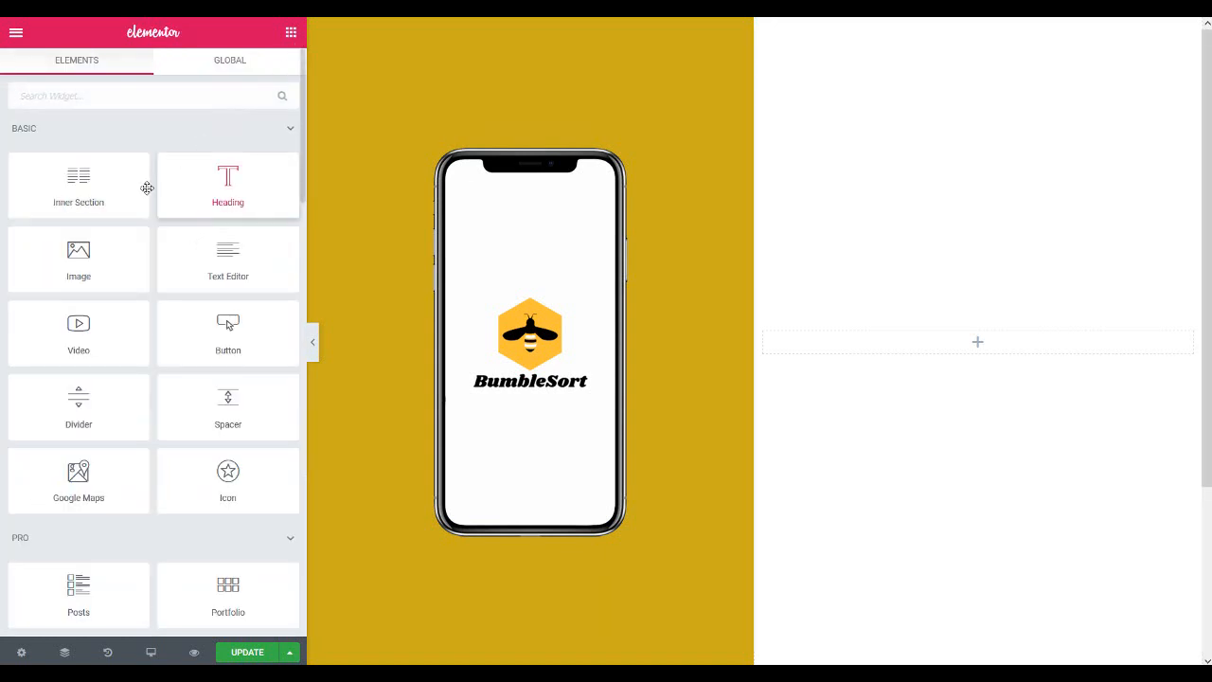
pyautogui.moveTo(82, 249); pyautogui.dragTo(875, 343)
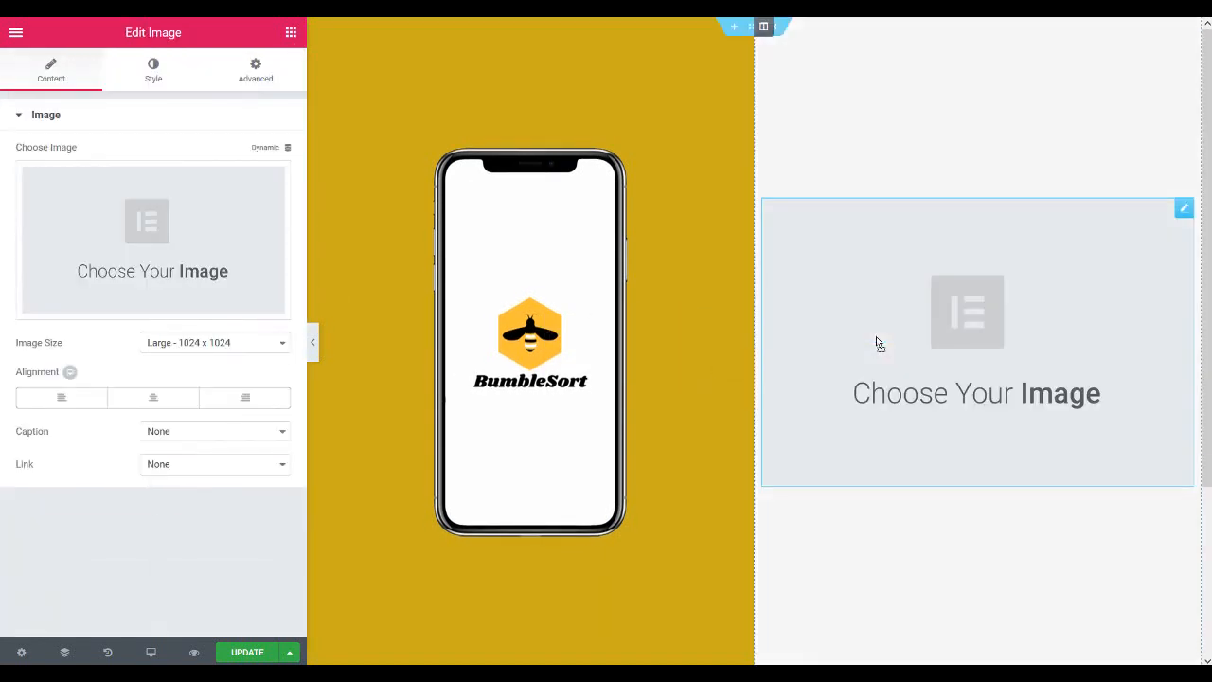
pyautogui.click(171, 309)
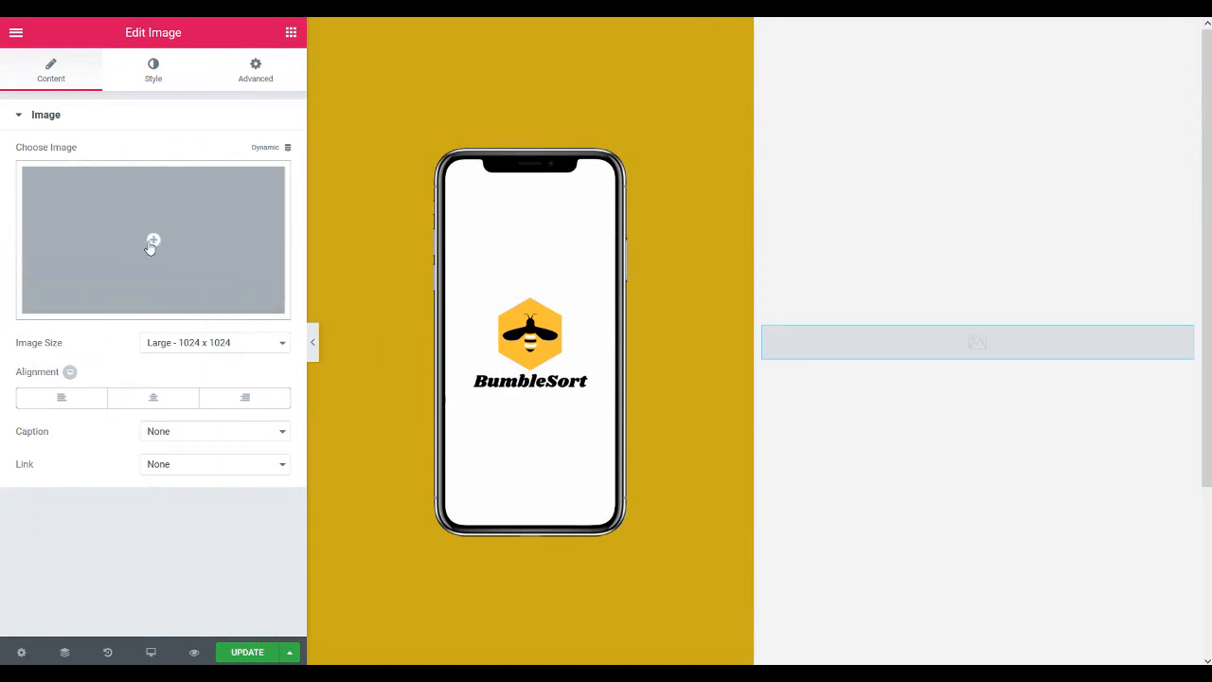
pyautogui.click(154, 239)
pyautogui.click(75, 96)
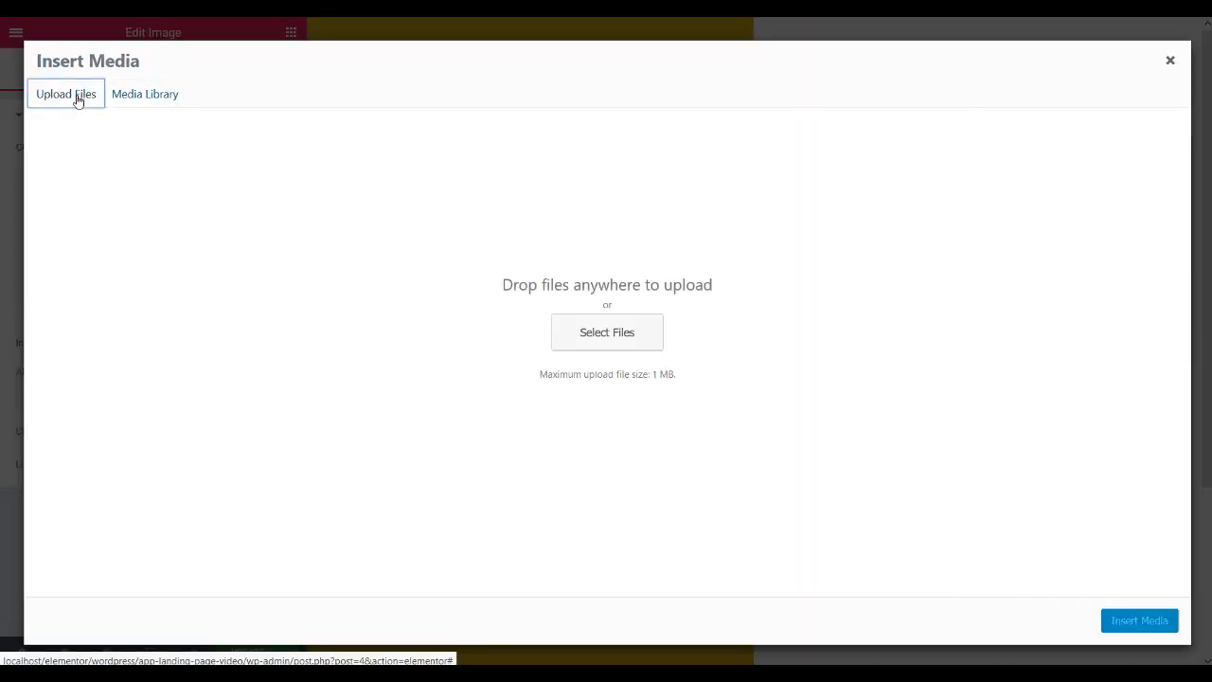
pyautogui.click(589, 339)
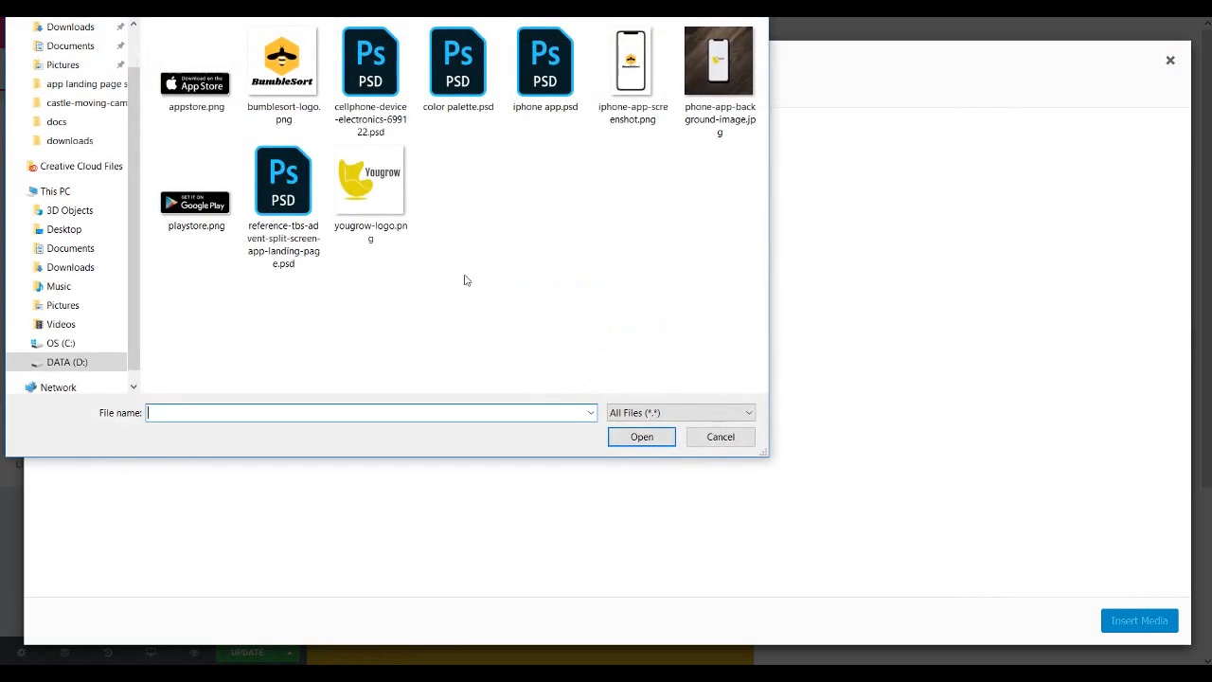
pyautogui.click(287, 74)
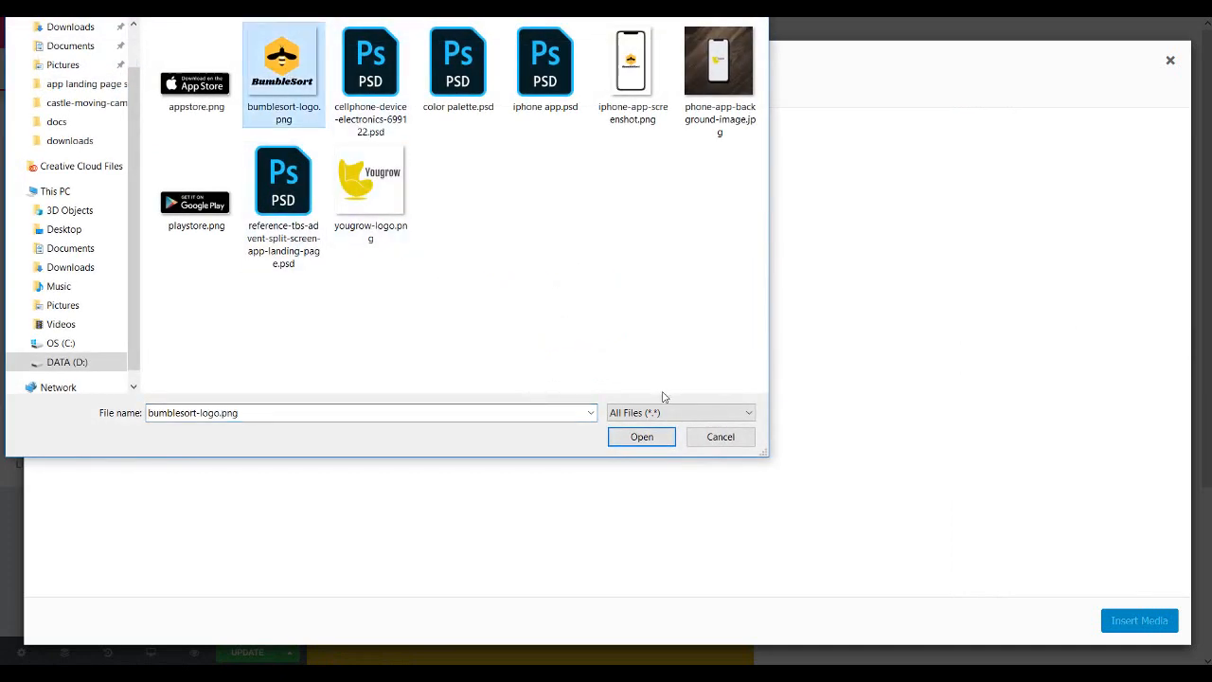
pyautogui.click(645, 440)
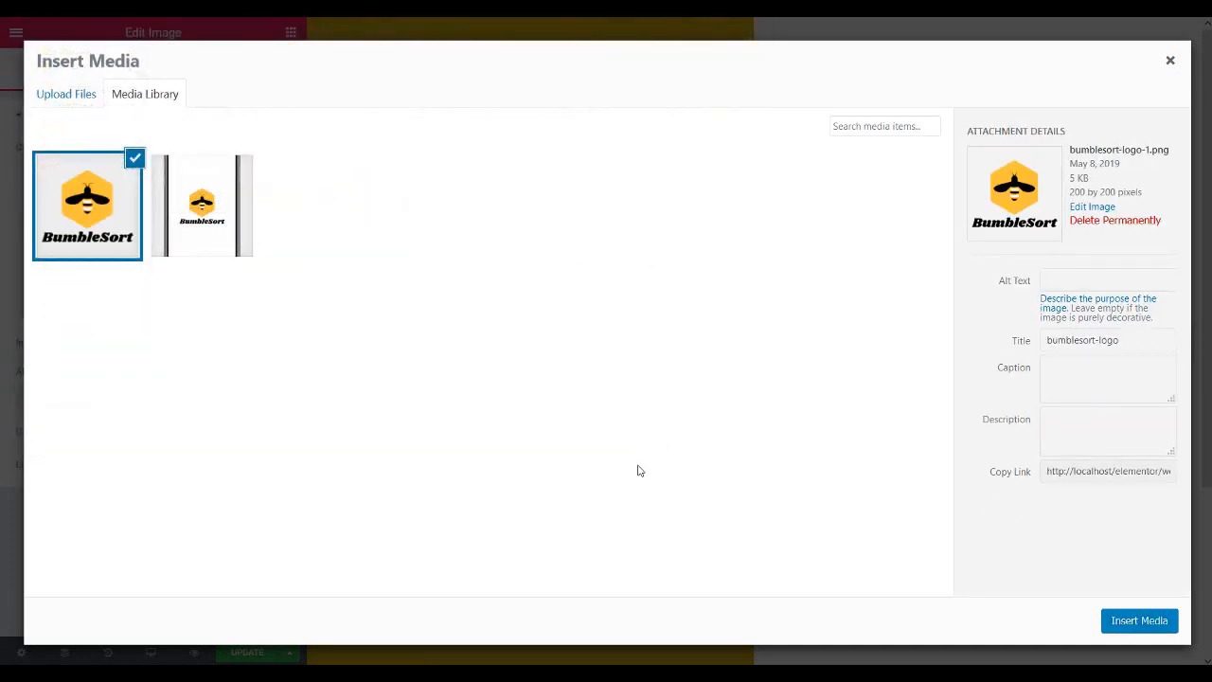
pyautogui.click(1060, 275)
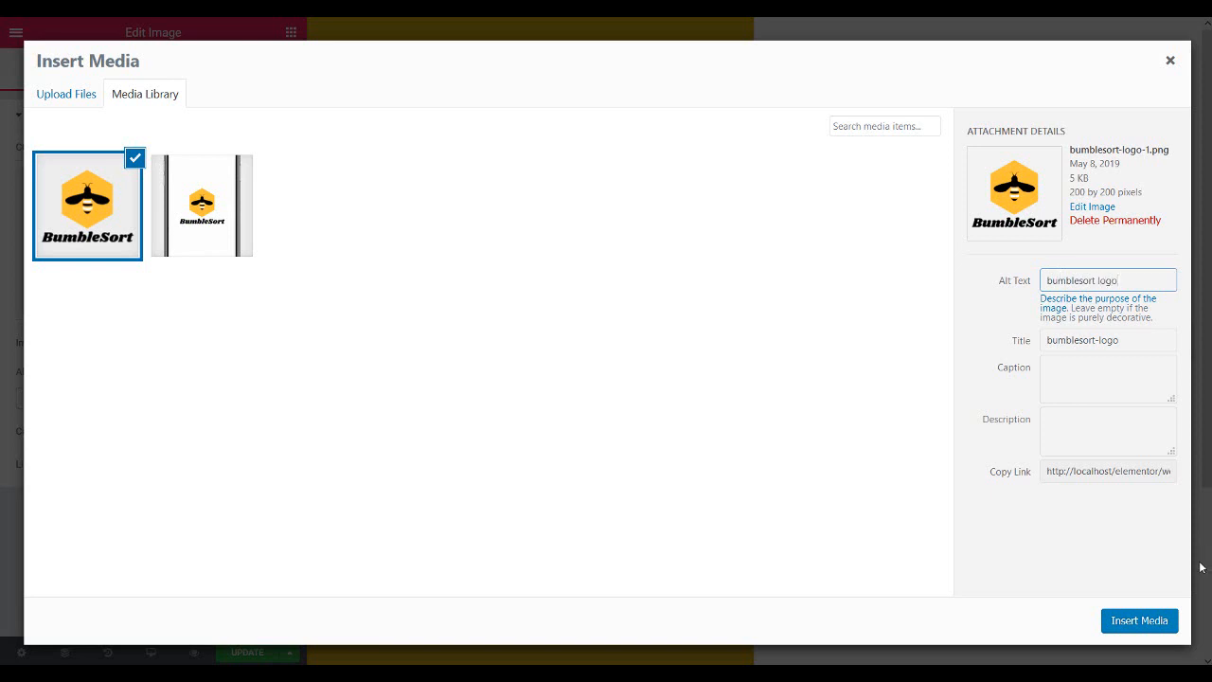
pyautogui.click(1149, 621)
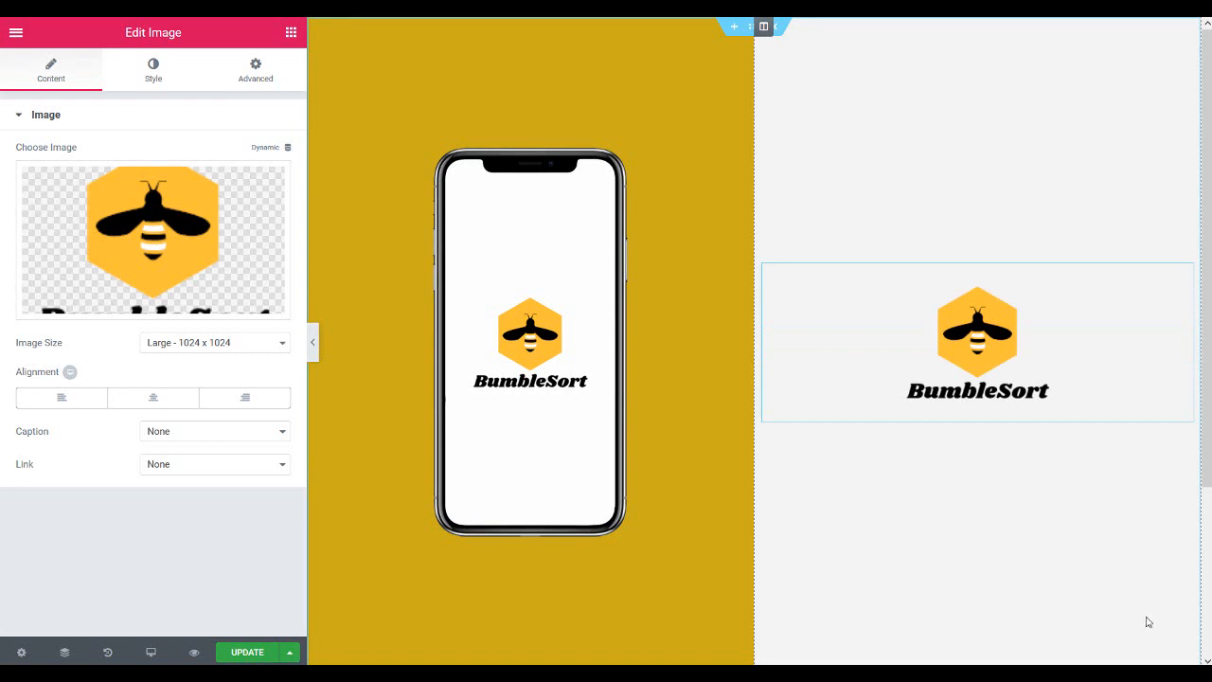
# Center the logo image, set its width to 155 px and raise its max width to the maximum
pyautogui.click(167, 403)
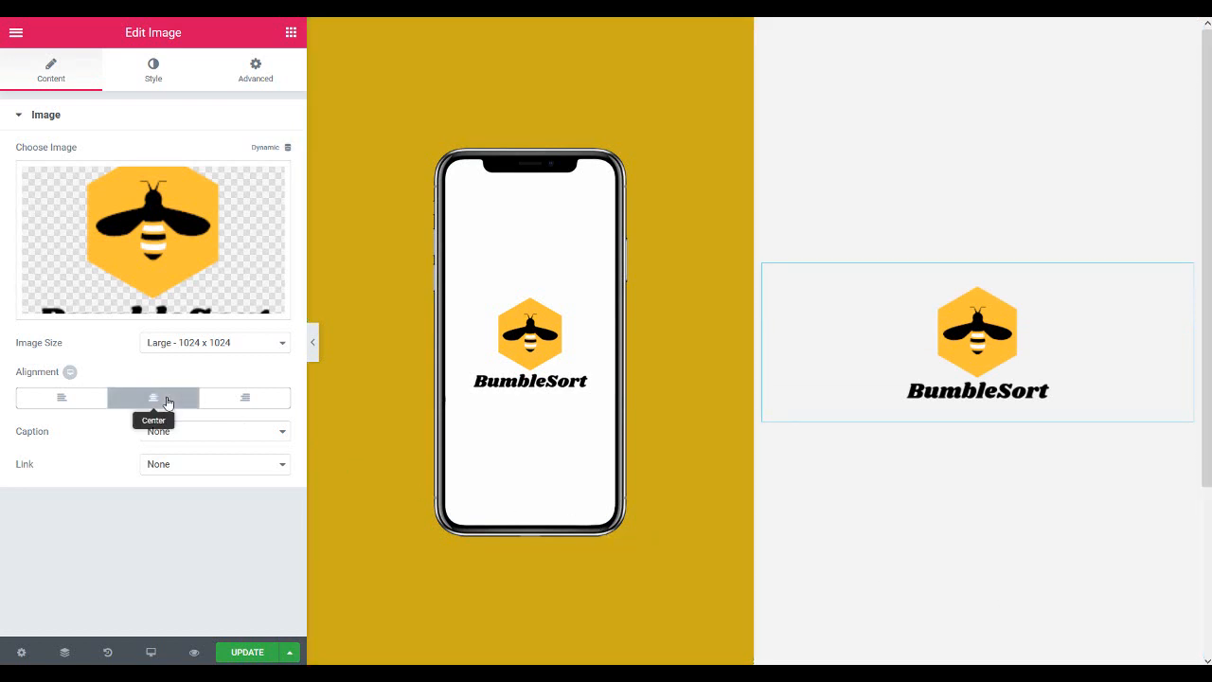
pyautogui.click(150, 78)
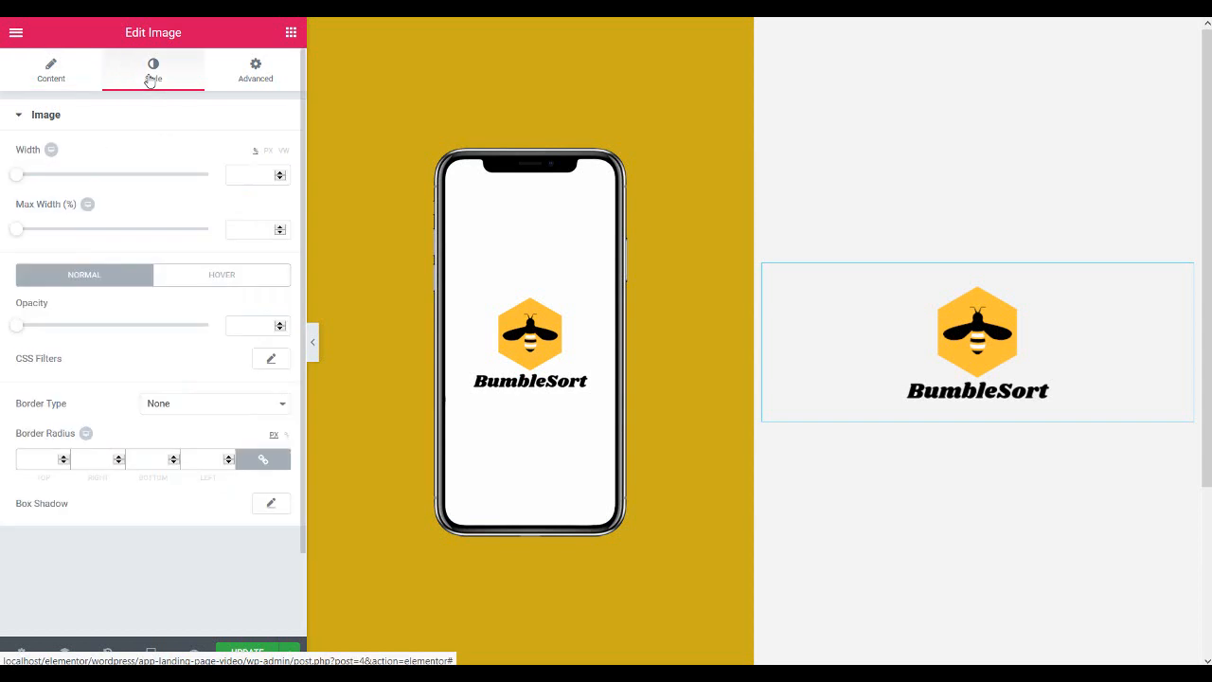
pyautogui.click(258, 176)
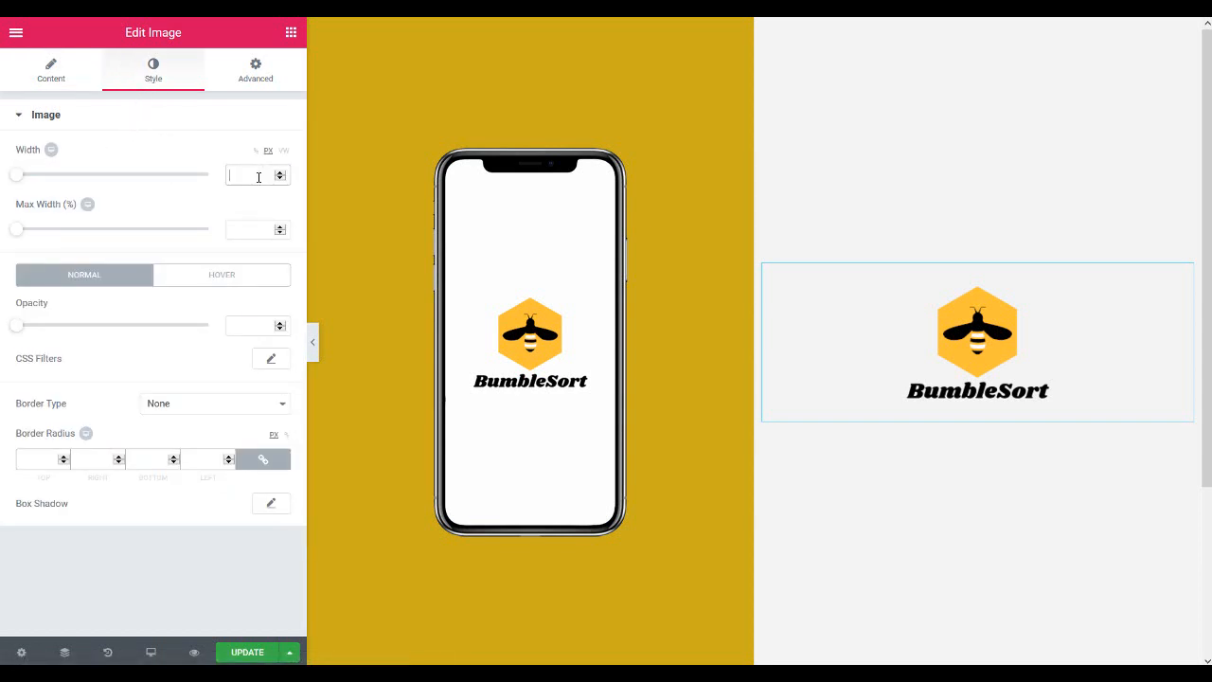
pyautogui.write('155')
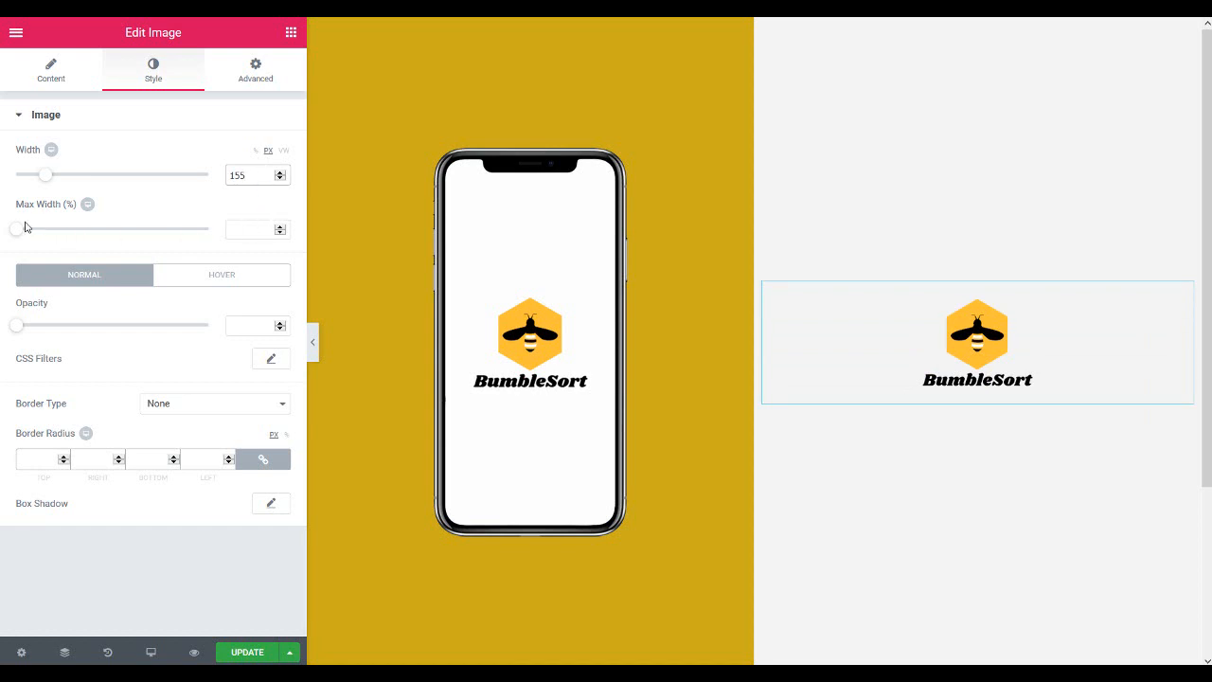
pyautogui.moveTo(16, 229); pyautogui.dragTo(221, 240)
# Apply the Fade In Up entrance animation to the logo image
pyautogui.click(253, 76)
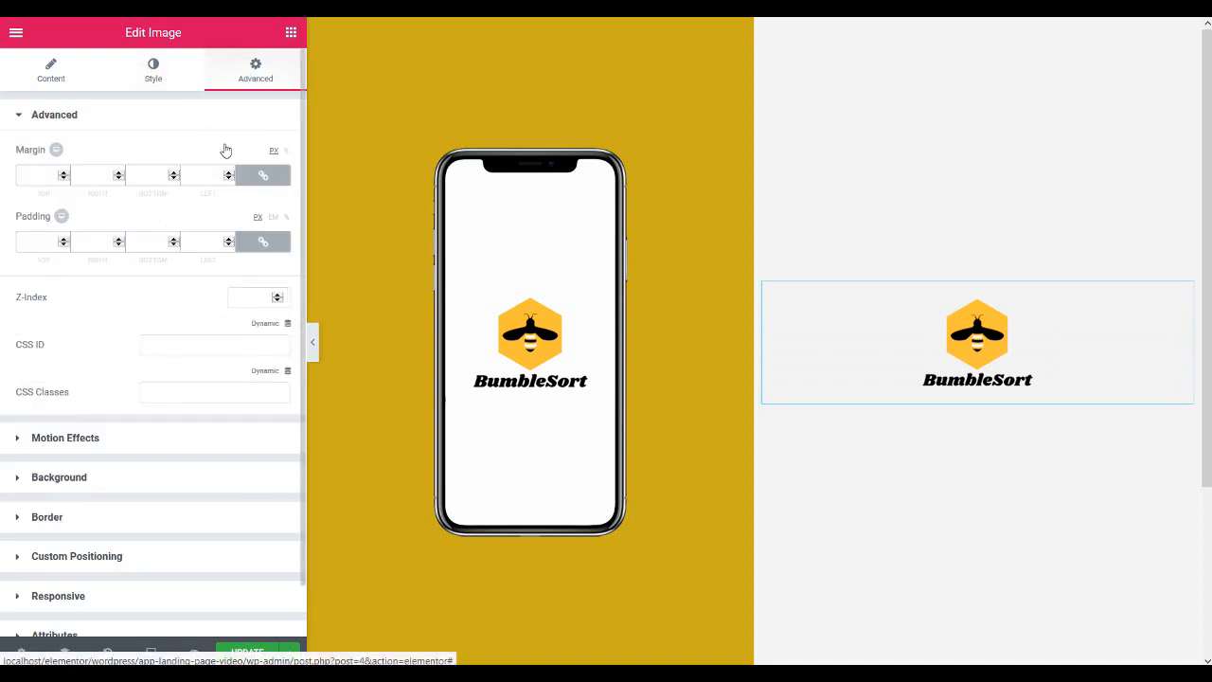
pyautogui.click(158, 449)
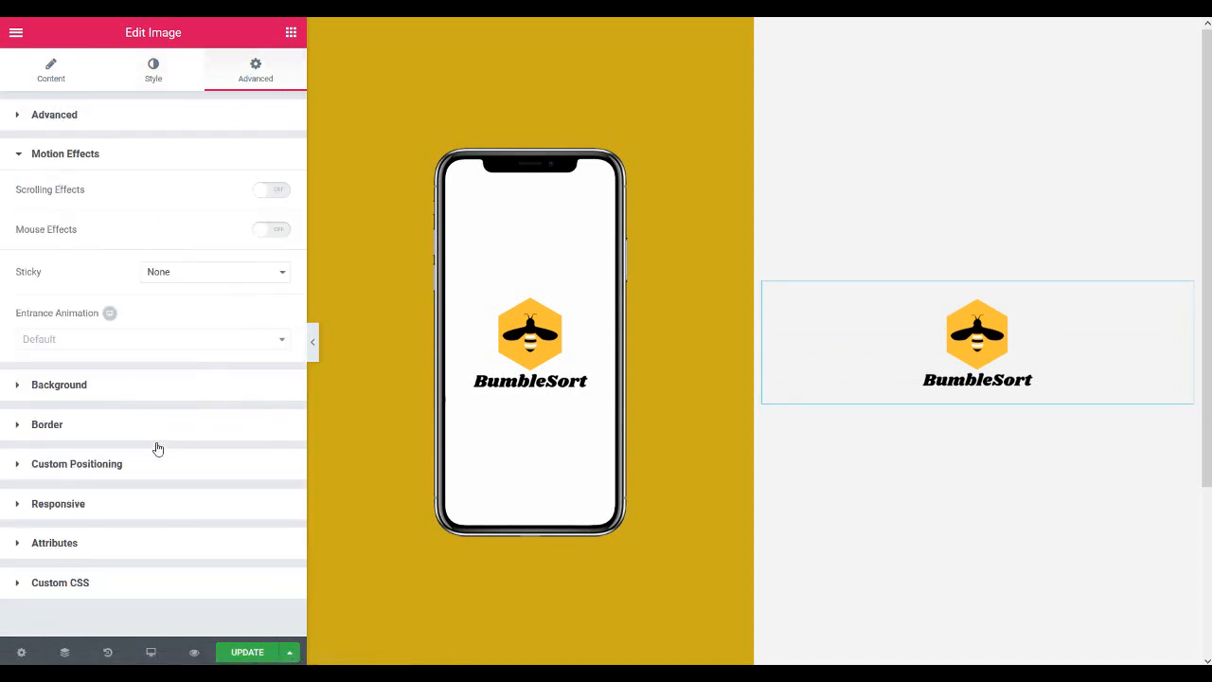
pyautogui.click(164, 343)
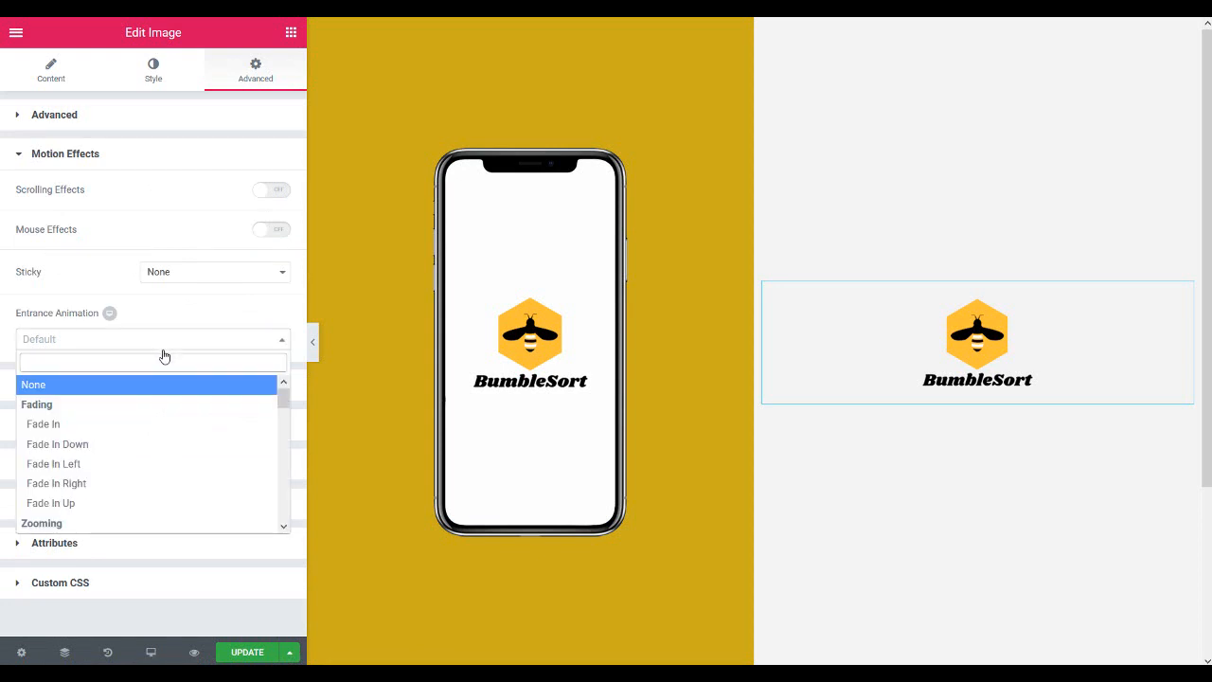
pyautogui.click(128, 503)
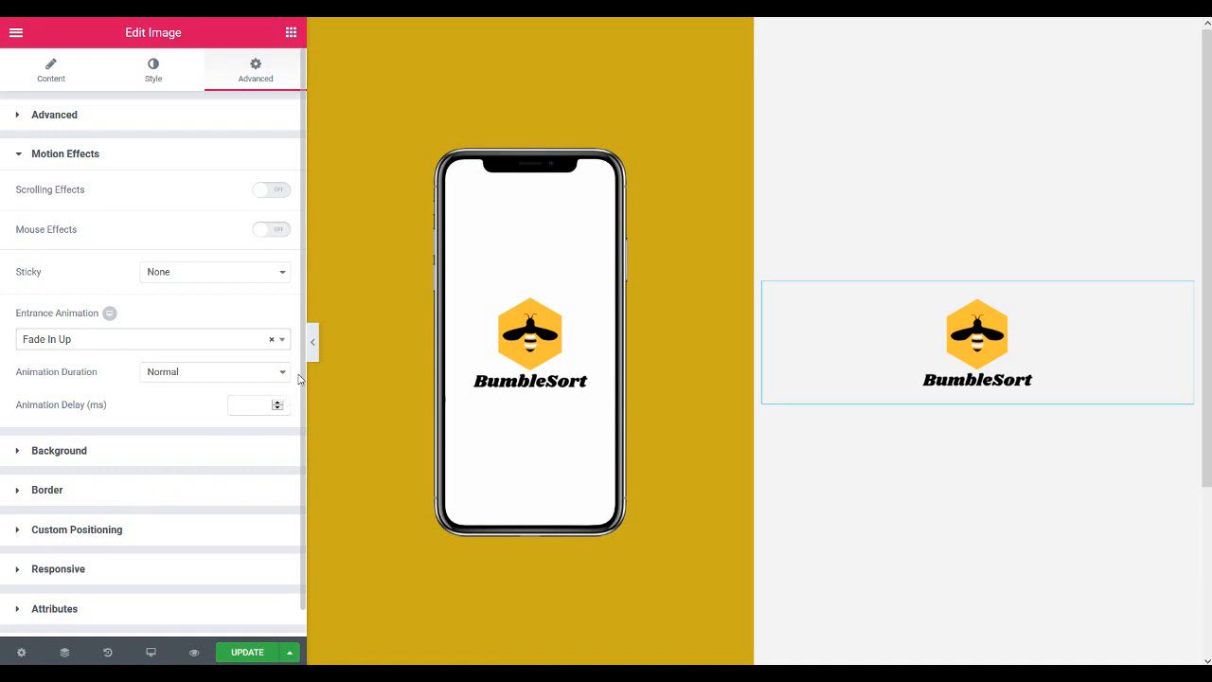
# Add a Heading widget below the logo with the title "Download BumbleSort App"
pyautogui.click(292, 35)
pyautogui.moveTo(219, 182); pyautogui.dragTo(907, 391)
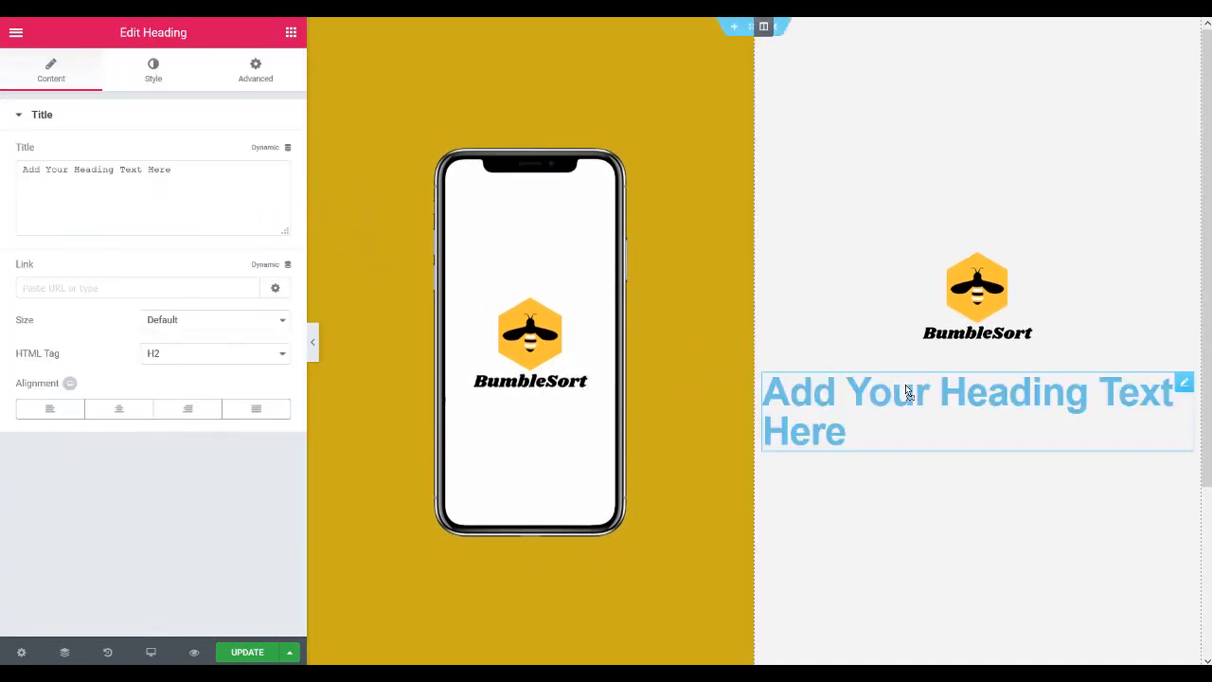
pyautogui.click(249, 175)
pyautogui.hotkey('ctrl', 'a')
pyautogui.press('BackSpace')
pyautogui.write('Download BumbleSort App')
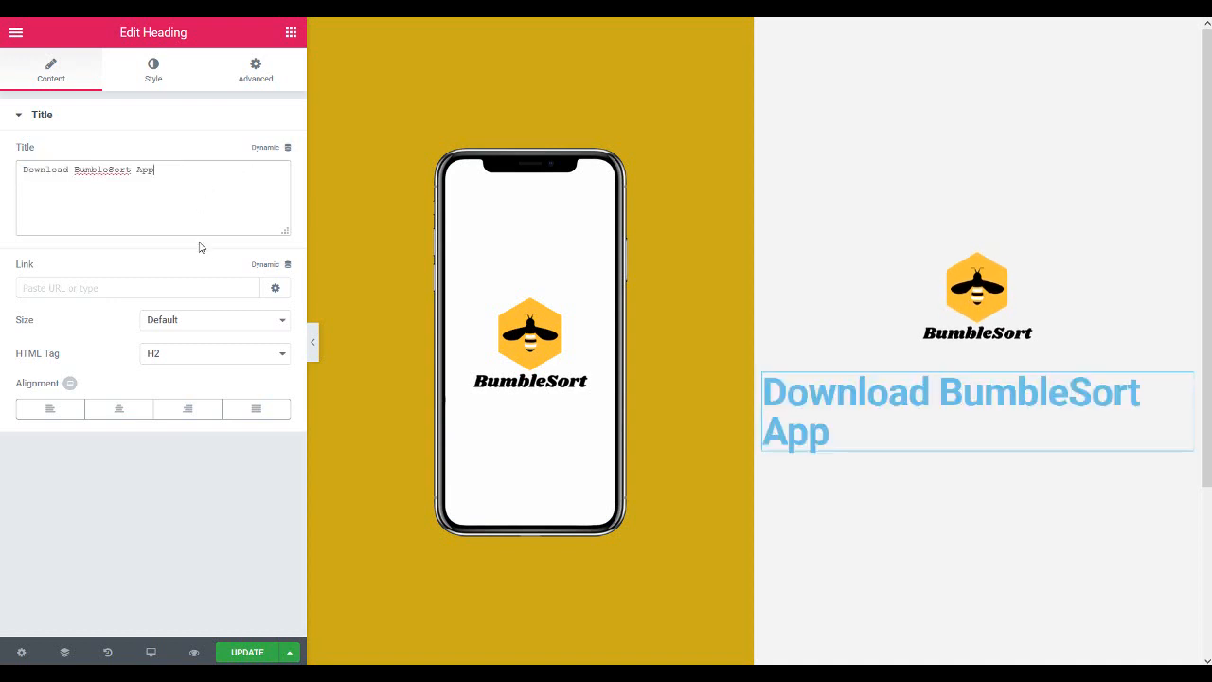
# Set the heading's HTML tag to H1 and center its alignment
pyautogui.click(194, 354)
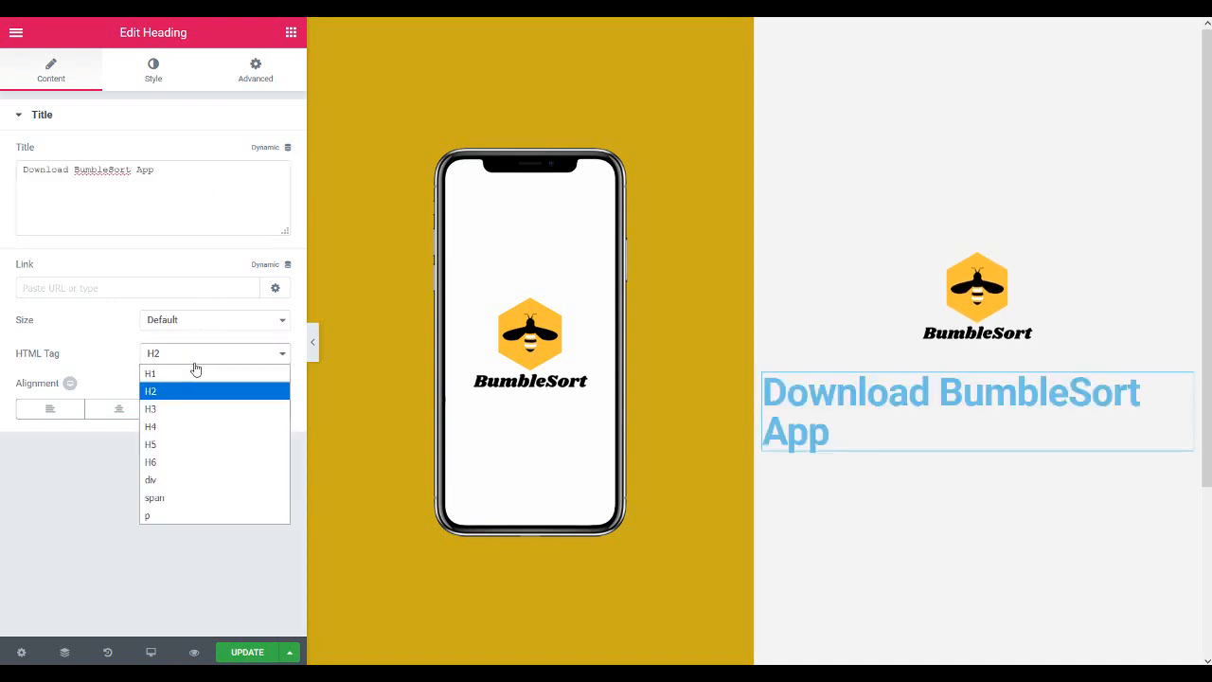
pyautogui.click(193, 374)
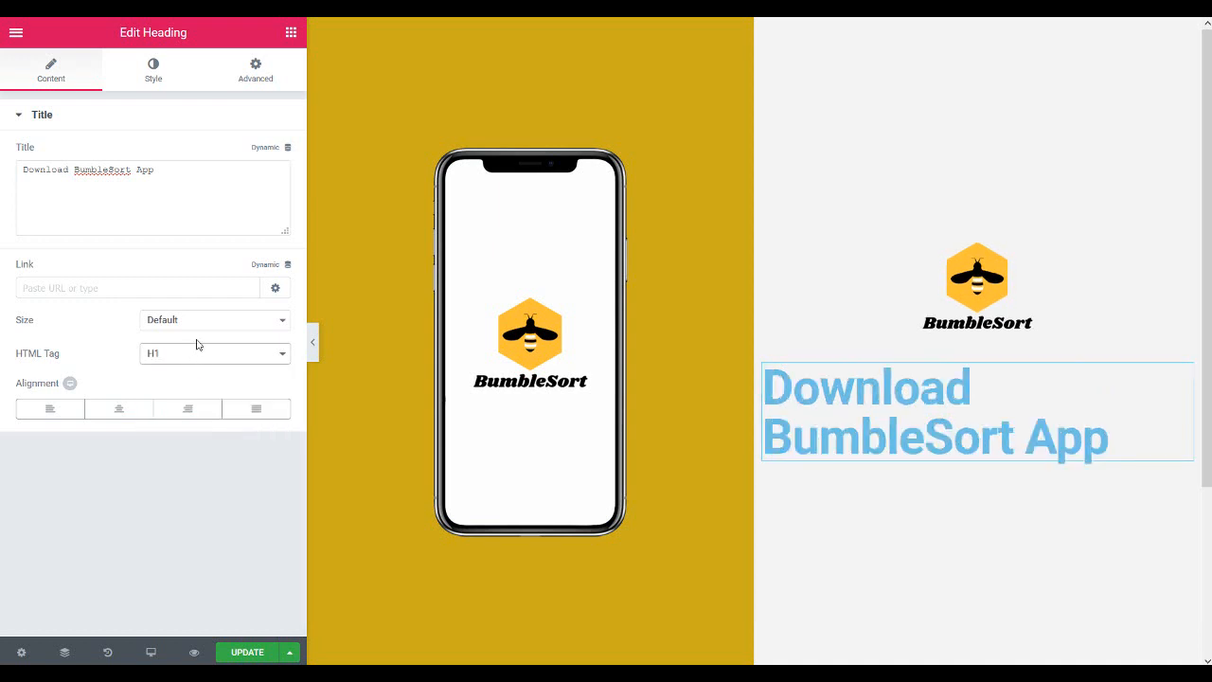
pyautogui.click(119, 409)
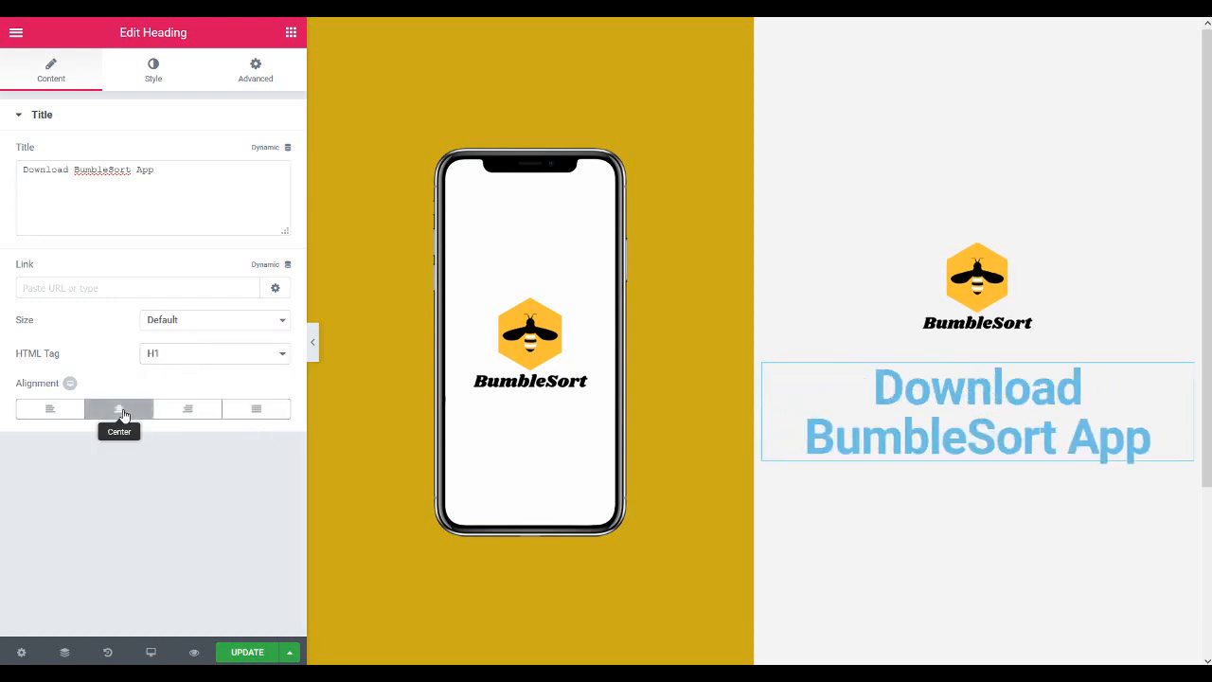
# Set the heading's text color to #27231b
pyautogui.click(156, 81)
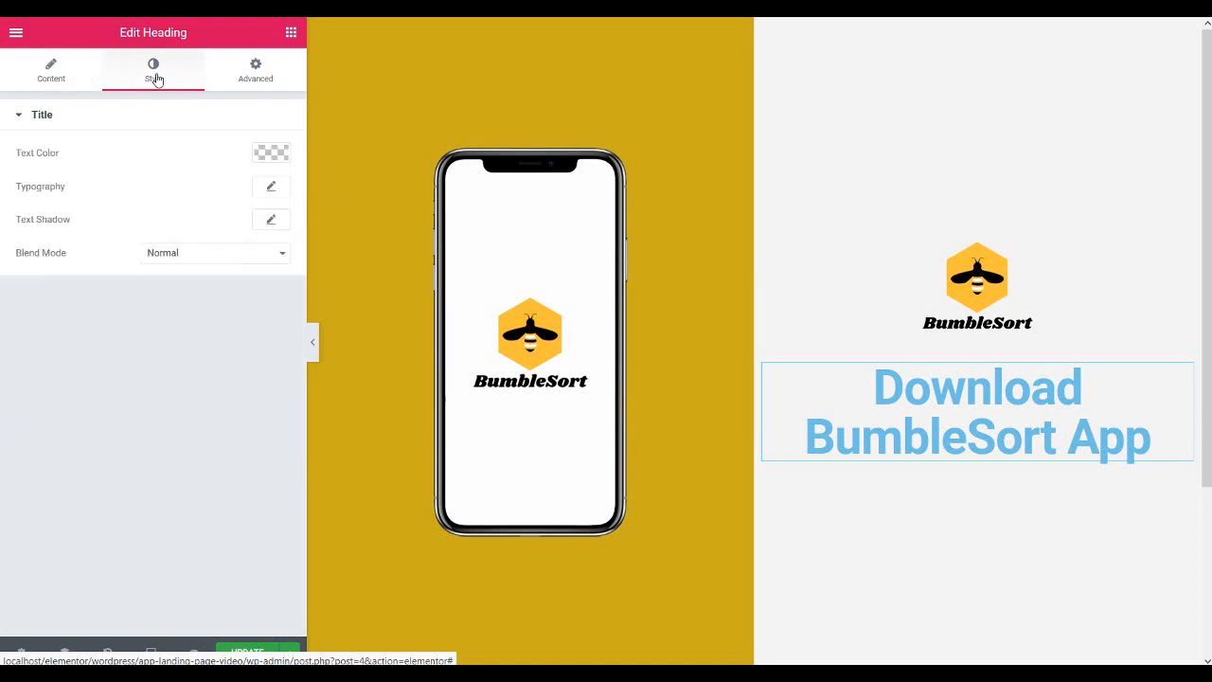
pyautogui.click(271, 153)
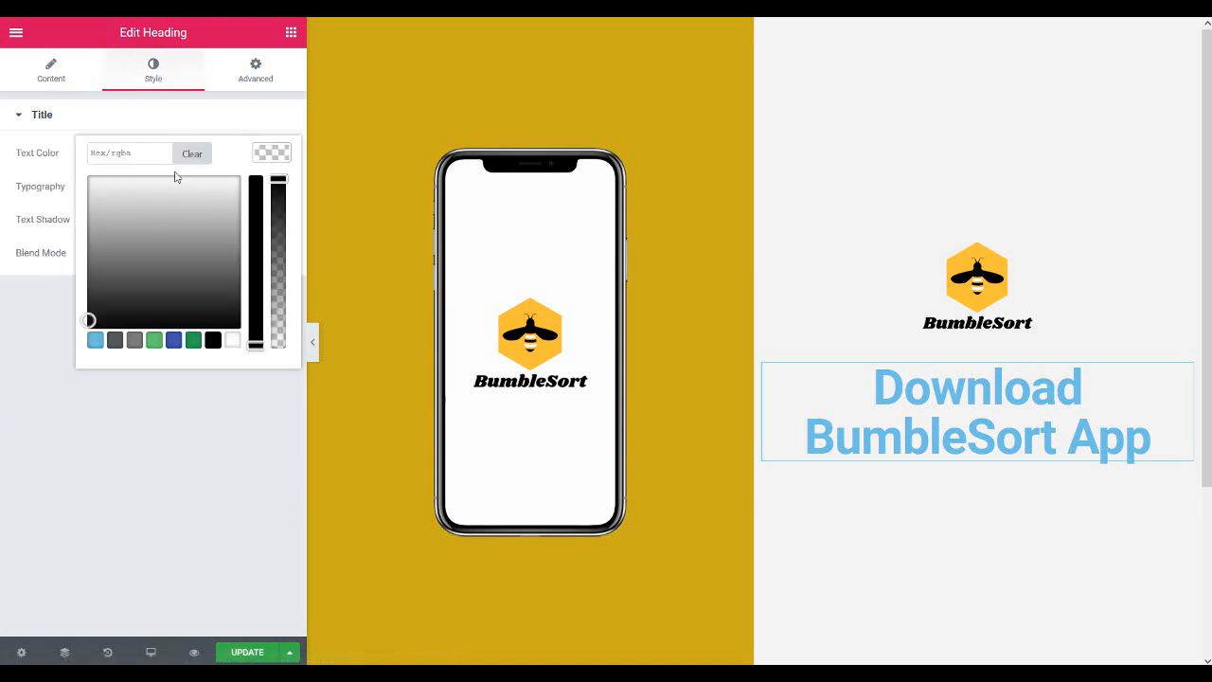
pyautogui.click(136, 155)
pyautogui.write('#27231b')
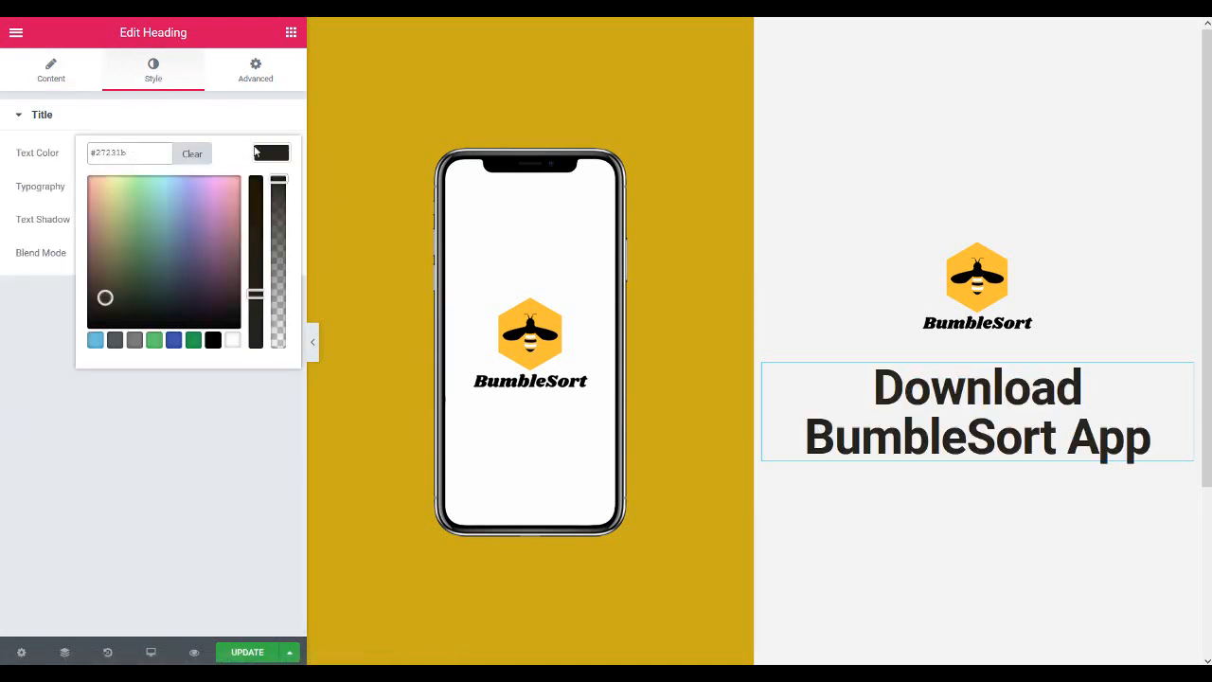
pyautogui.click(293, 128)
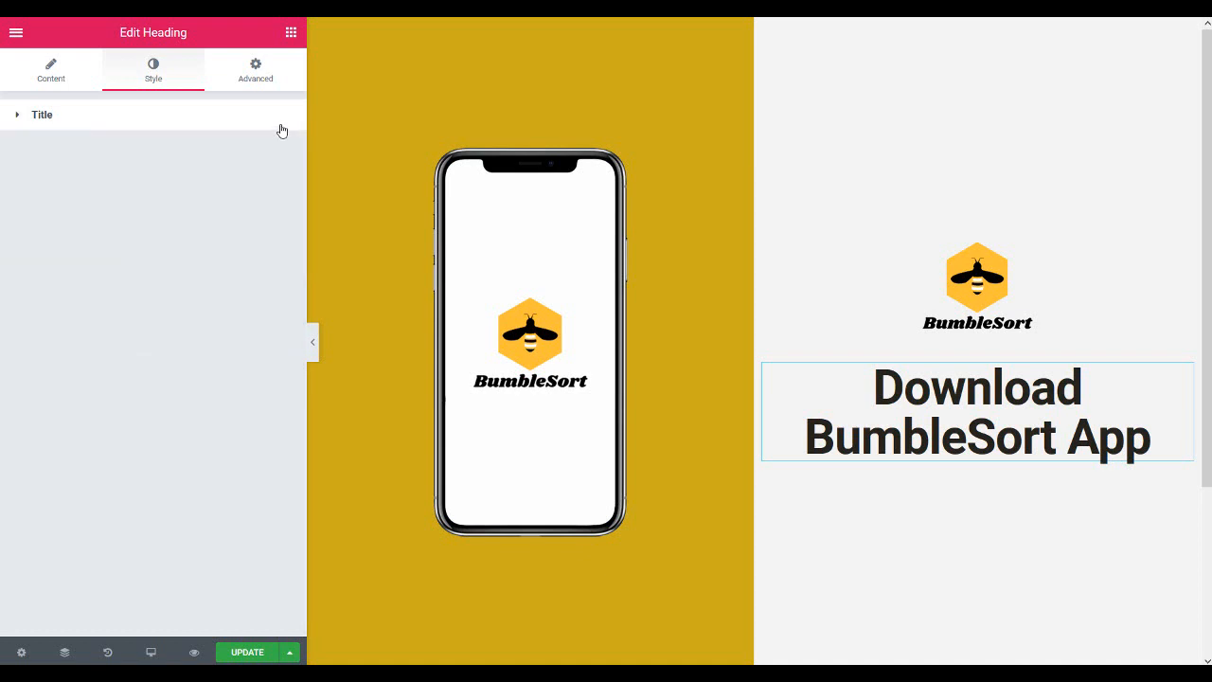
pyautogui.click(278, 127)
# Set the heading's typography to the Muli font family, size 34 px, with Bold weight
pyautogui.click(271, 189)
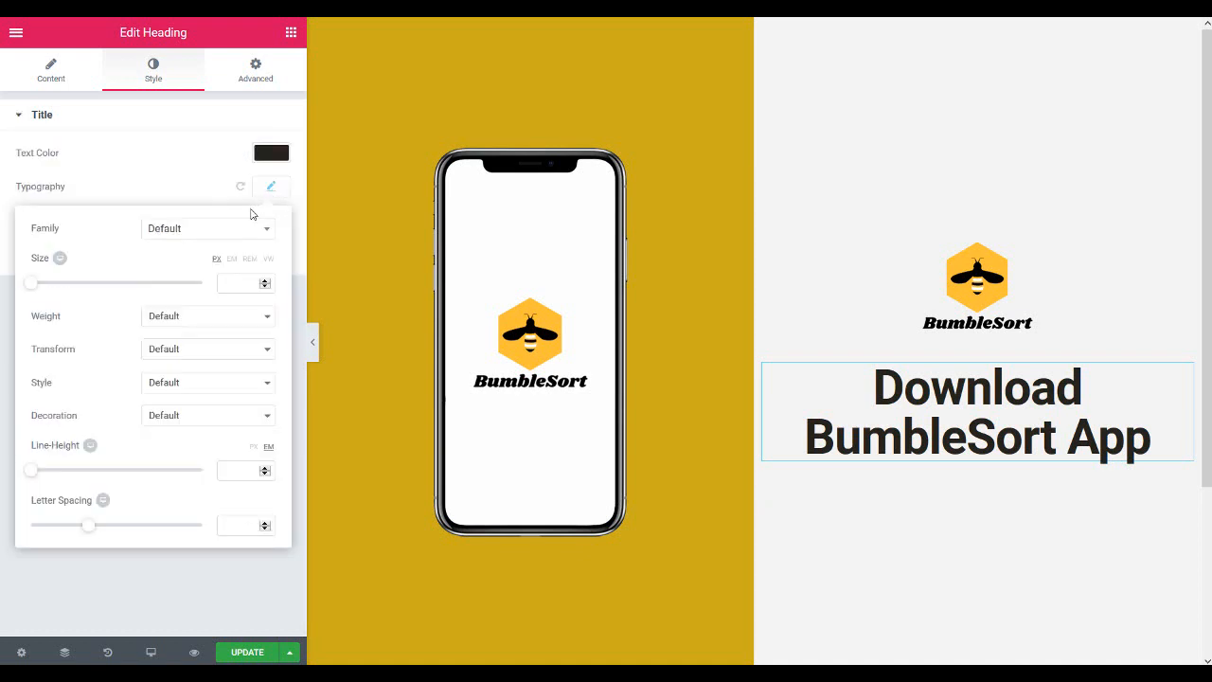
pyautogui.click(223, 236)
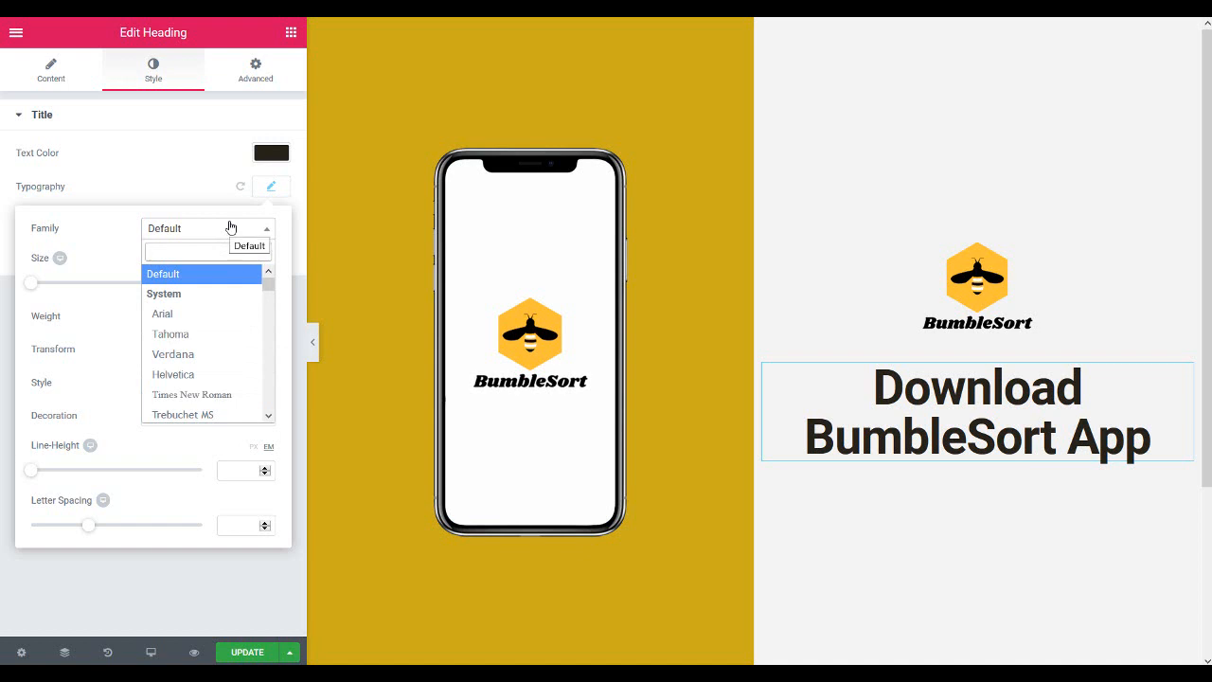
pyautogui.write('muli')
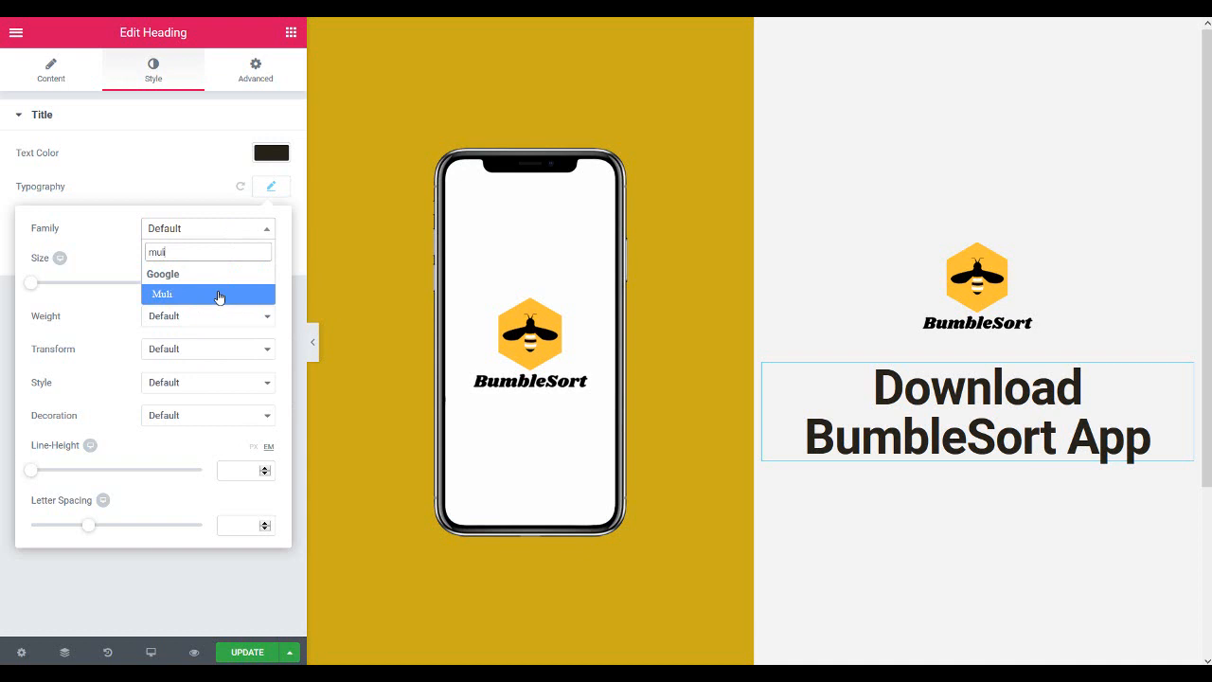
pyautogui.click(219, 295)
pyautogui.click(233, 286)
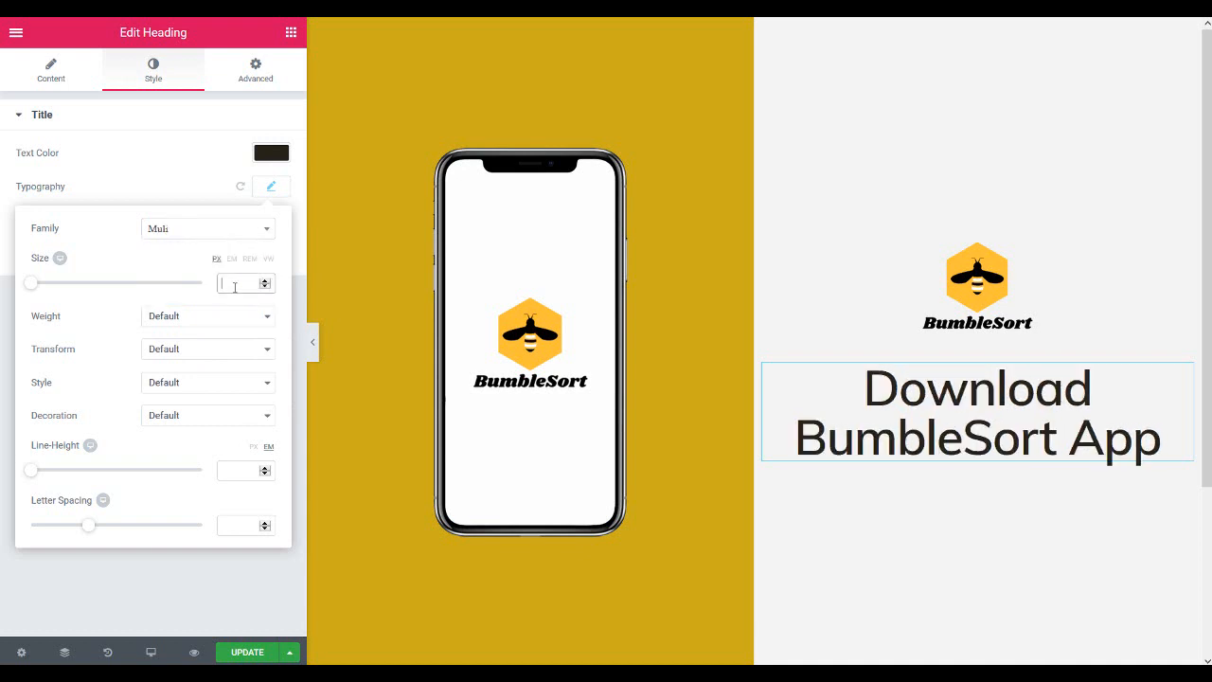
pyautogui.write('34')
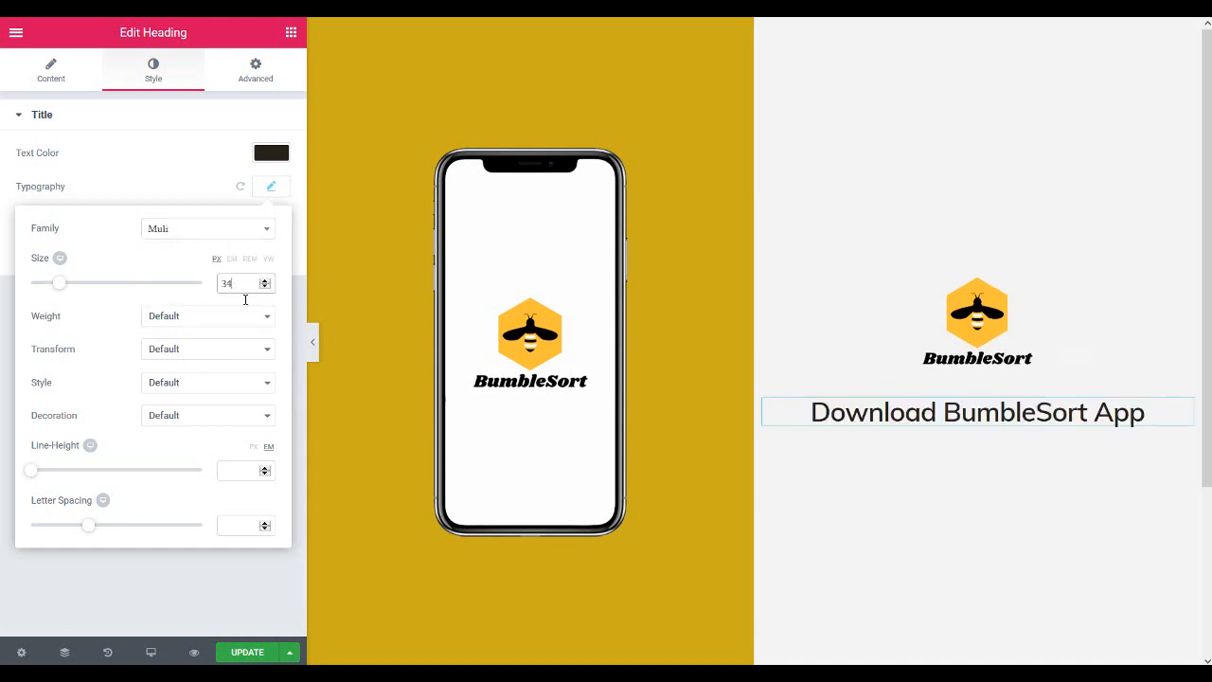
pyautogui.click(194, 317)
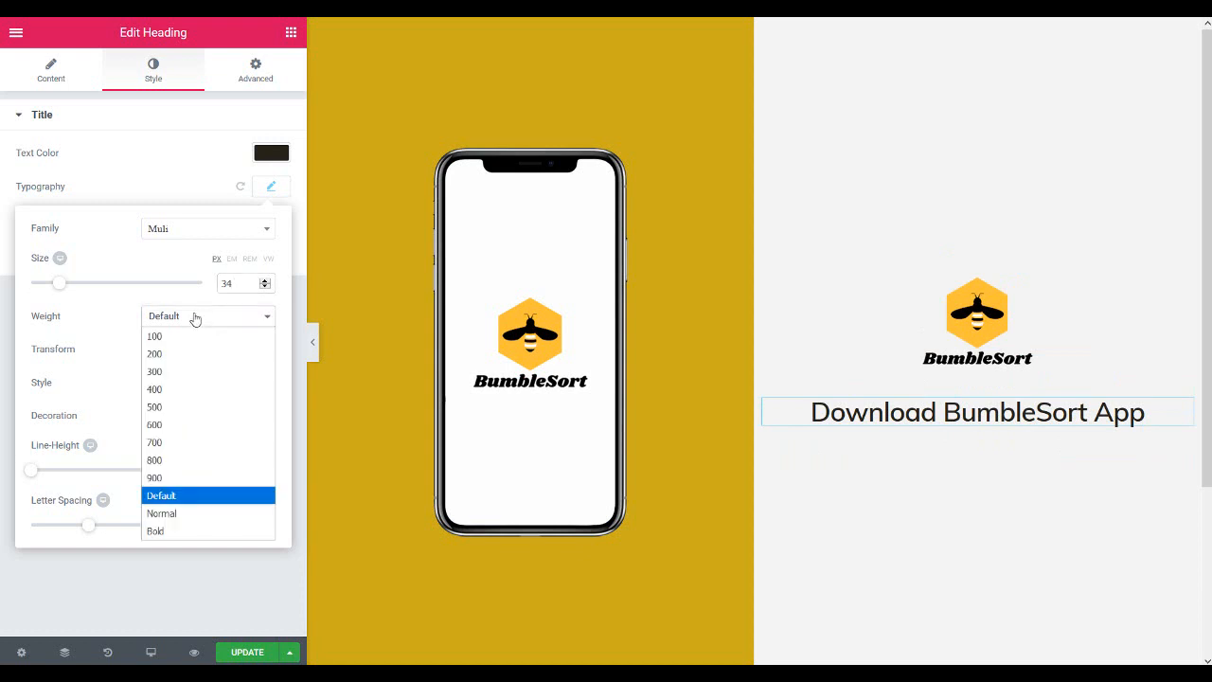
pyautogui.click(162, 531)
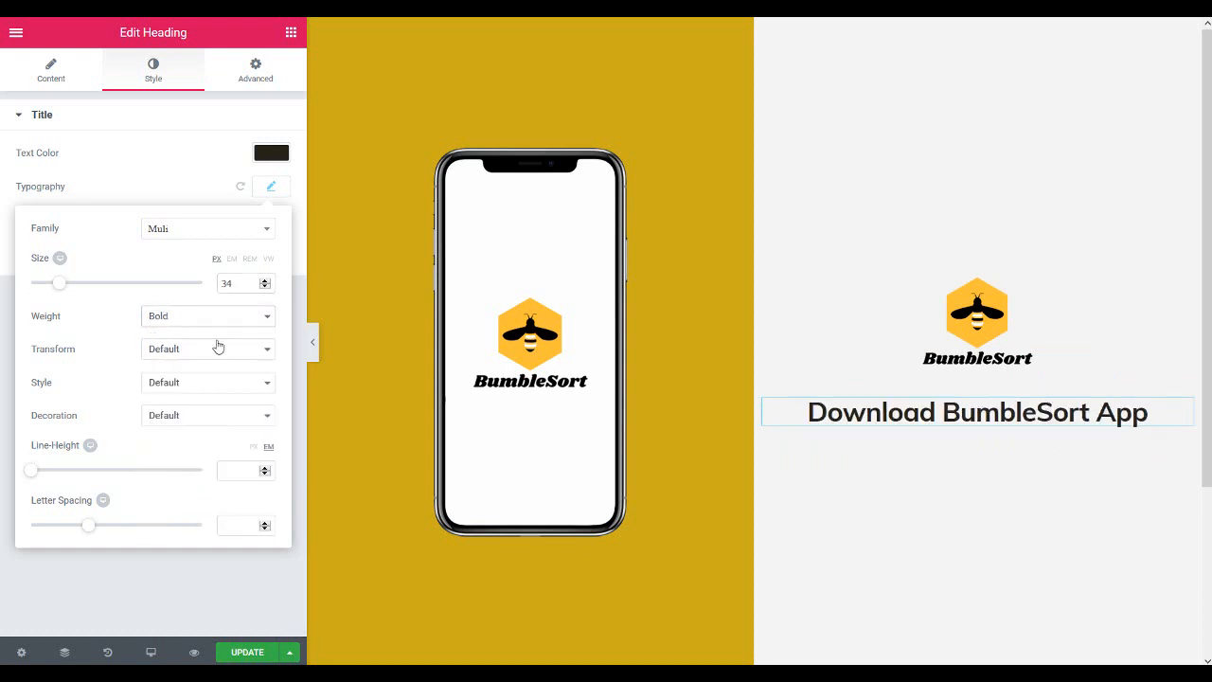
# Give the heading a Fade In Up entrance animation with a 300 ms delay
pyautogui.click(250, 73)
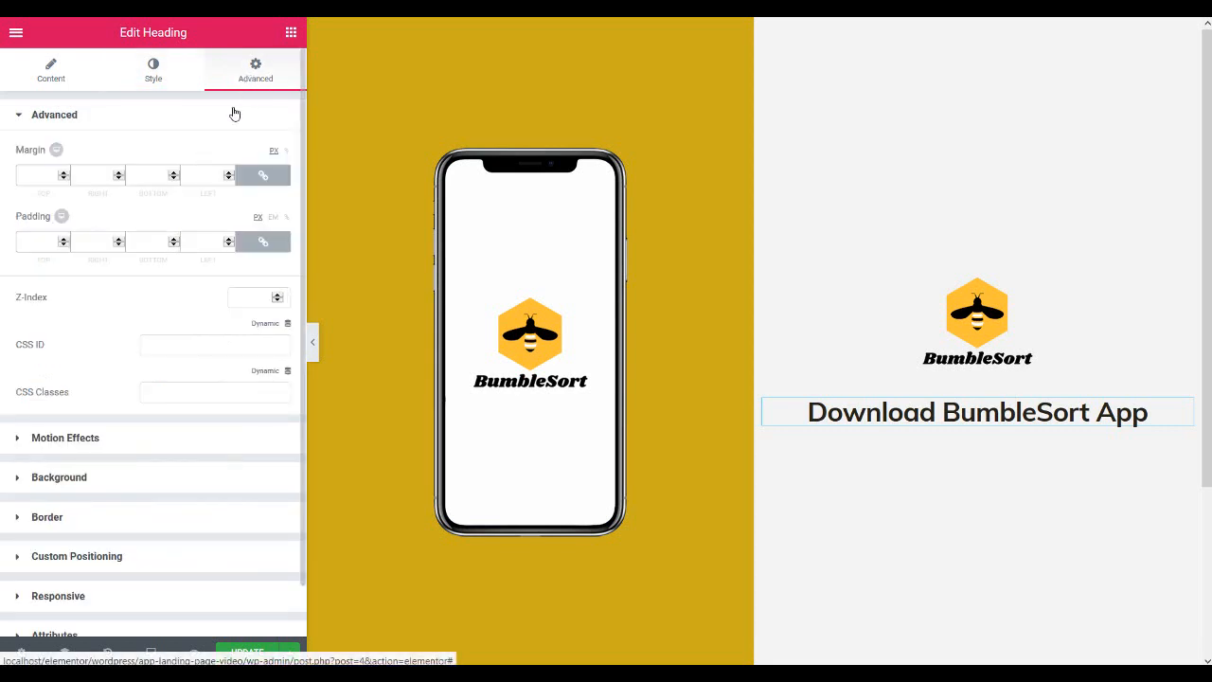
pyautogui.click(161, 441)
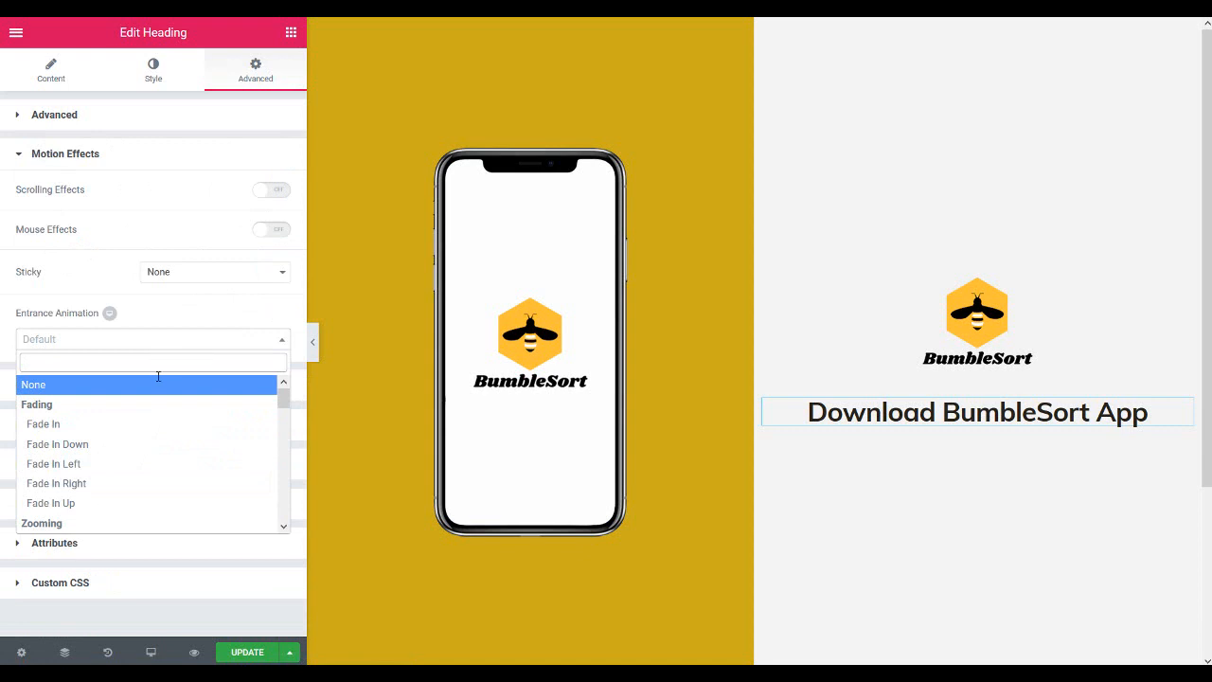
pyautogui.click(127, 507)
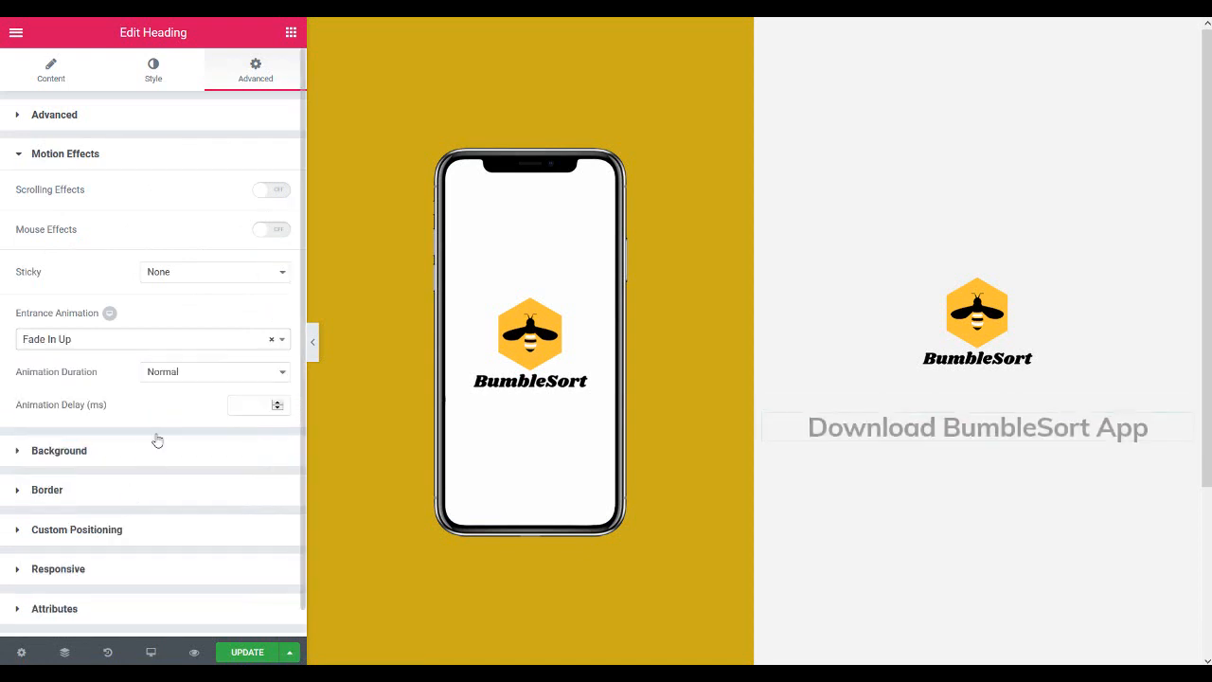
pyautogui.click(240, 405)
pyautogui.write('300')
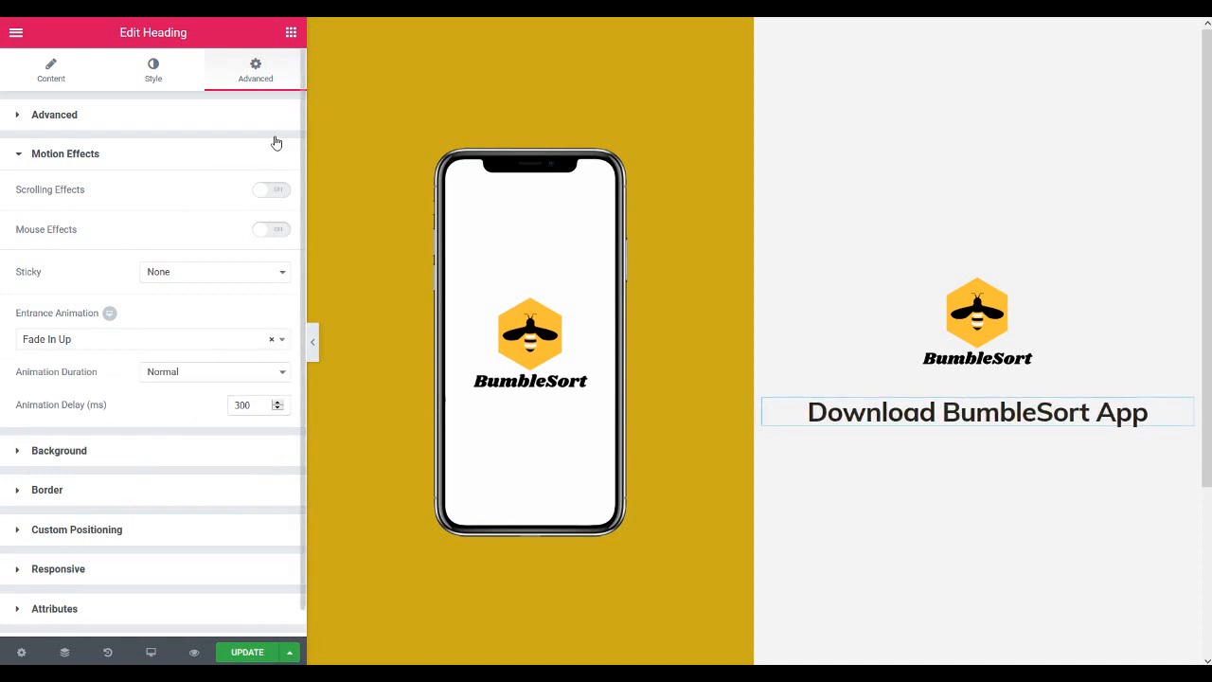
# Add a Text Editor widget below the heading with a description starting "The BumbleSort app helps style-challenged souls become overnight fashion models."
pyautogui.click(280, 38)
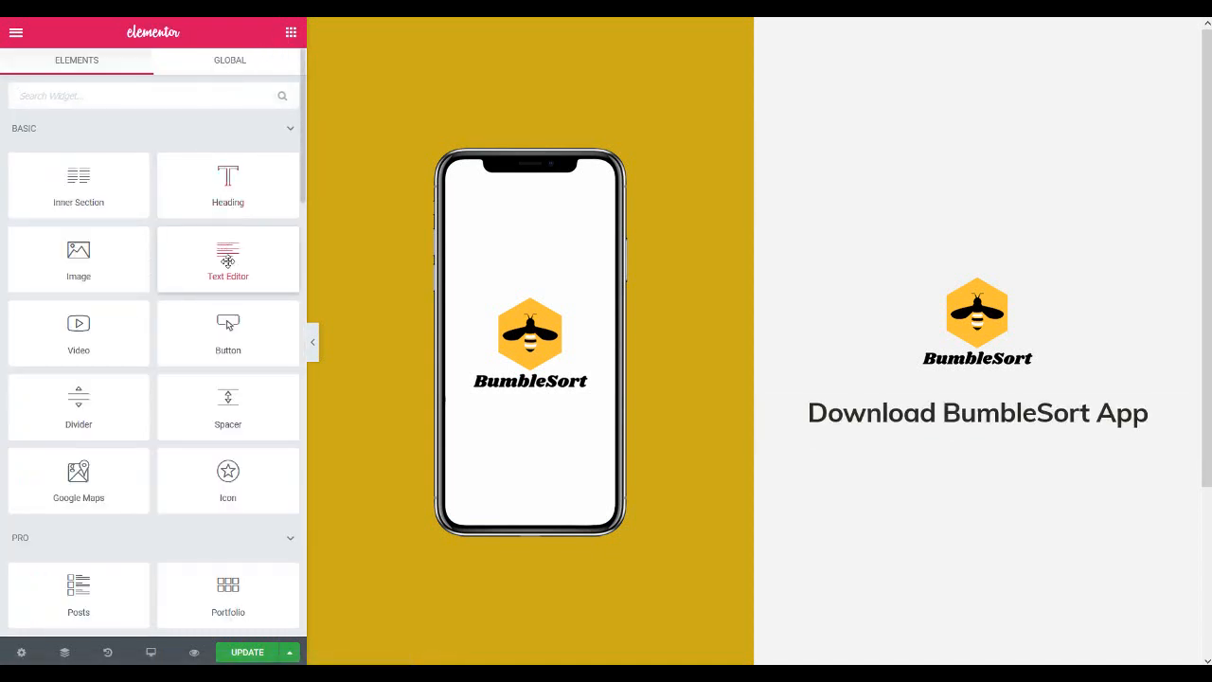
pyautogui.moveTo(253, 276); pyautogui.dragTo(983, 420)
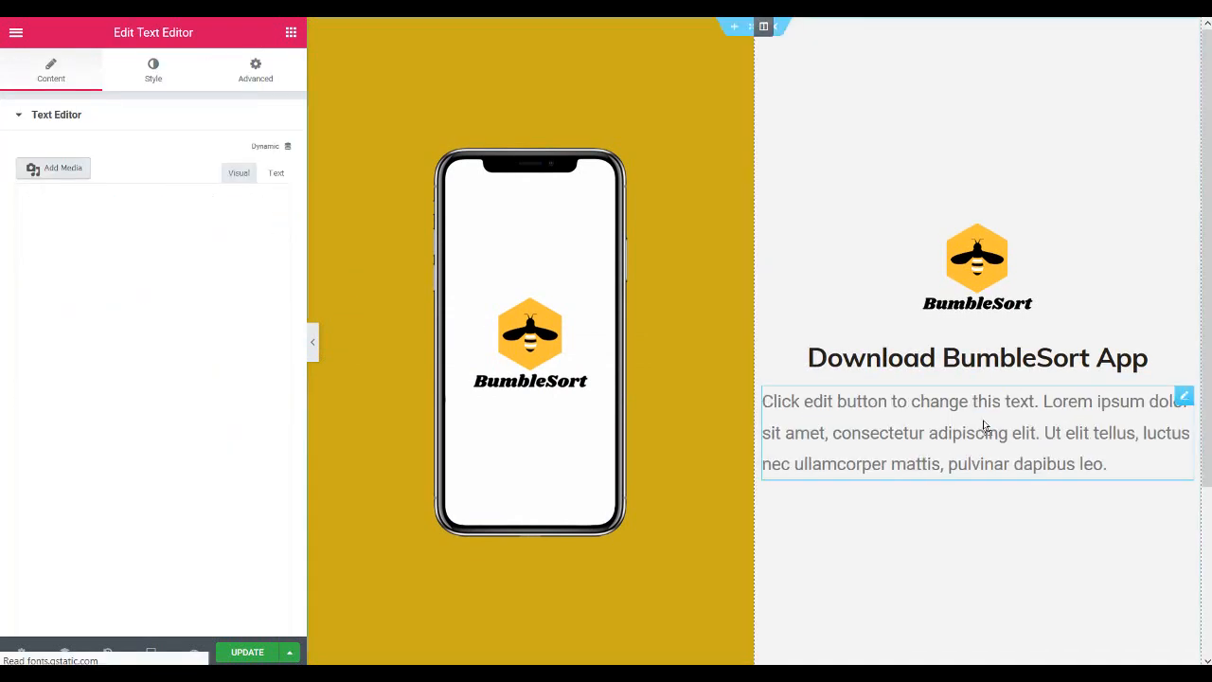
pyautogui.click(146, 267)
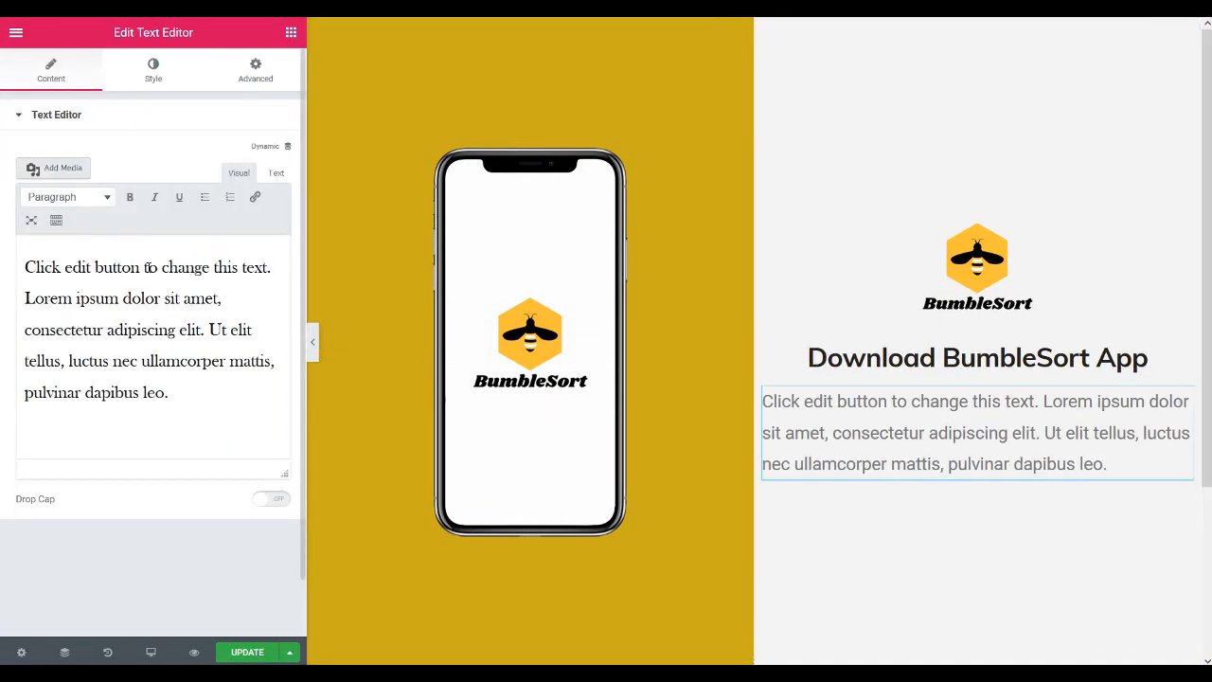
pyautogui.hotkey('ctrl', 'a')
pyautogui.press('BackSpace')
pyautogui.write('The BumbleSort app helps style-challenged souls become overnight fashion models.  Never wear the same outfit more than once a month using the patented BumbleSort algorithm.')
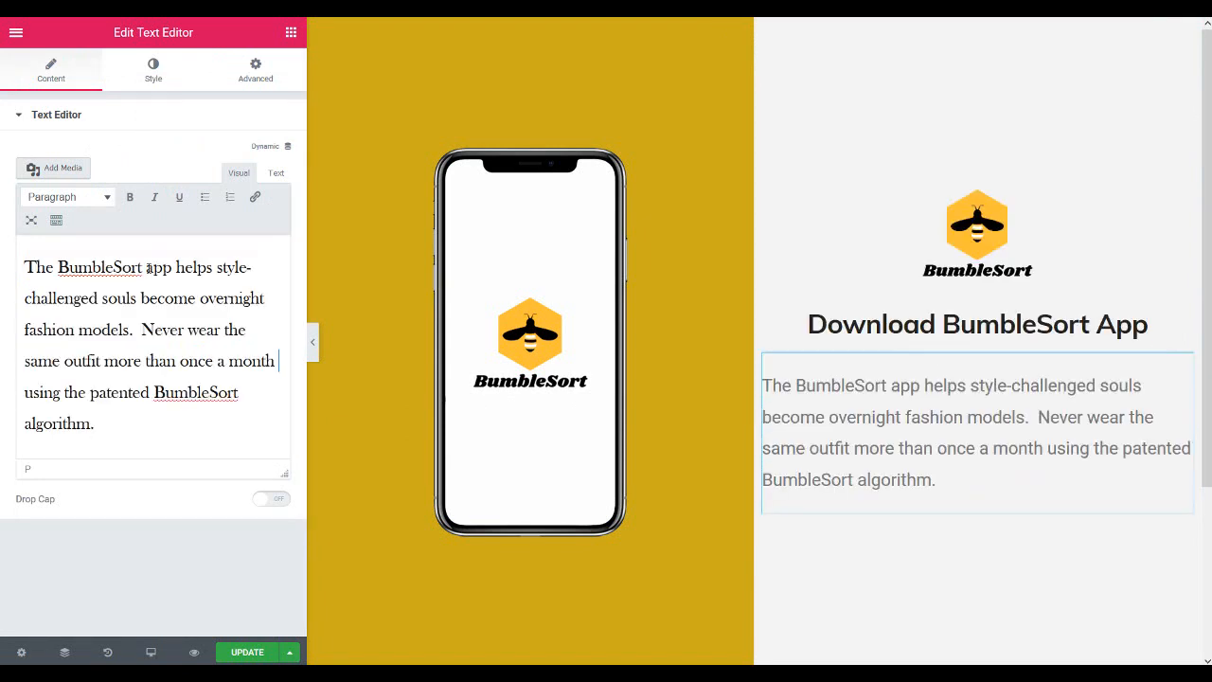
# Center the description text and set its text color to #7f5c1d
pyautogui.click(153, 72)
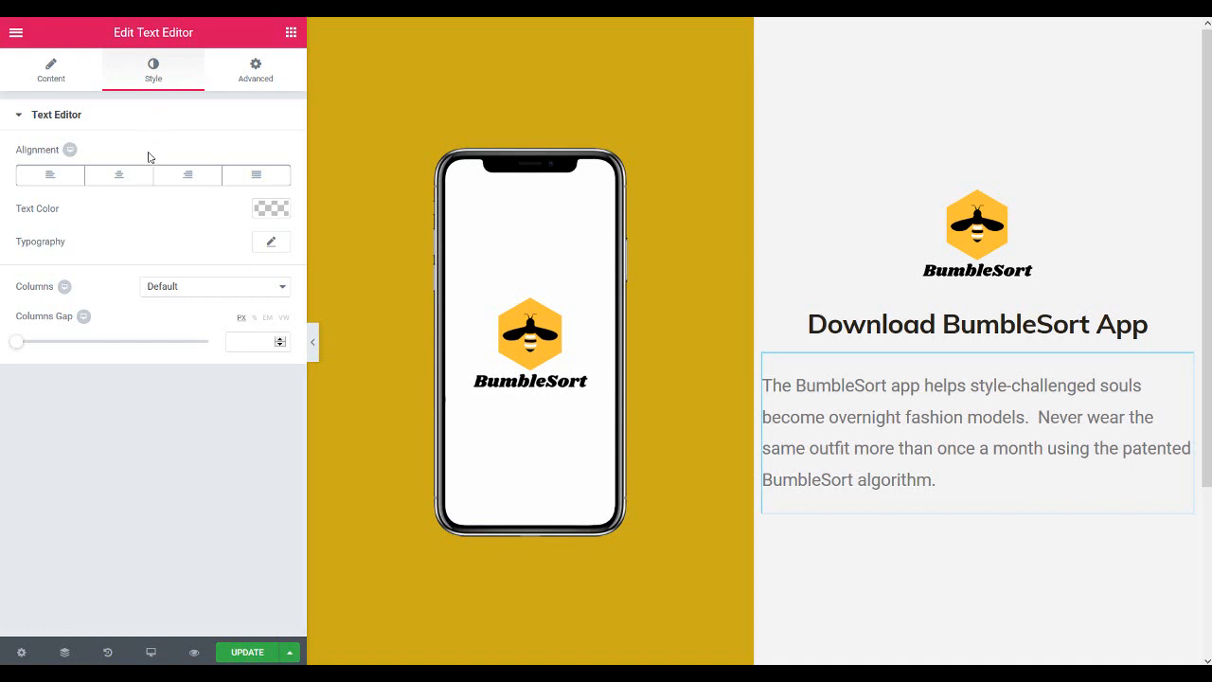
pyautogui.click(132, 184)
pyautogui.click(131, 184)
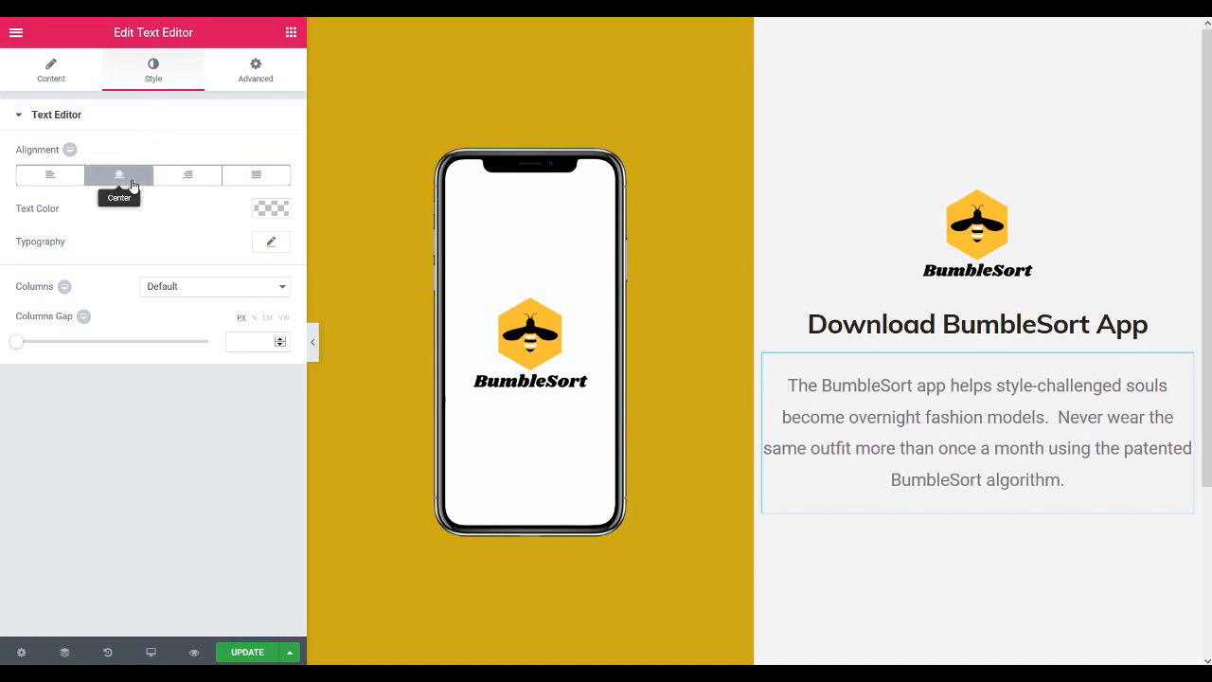
pyautogui.click(271, 210)
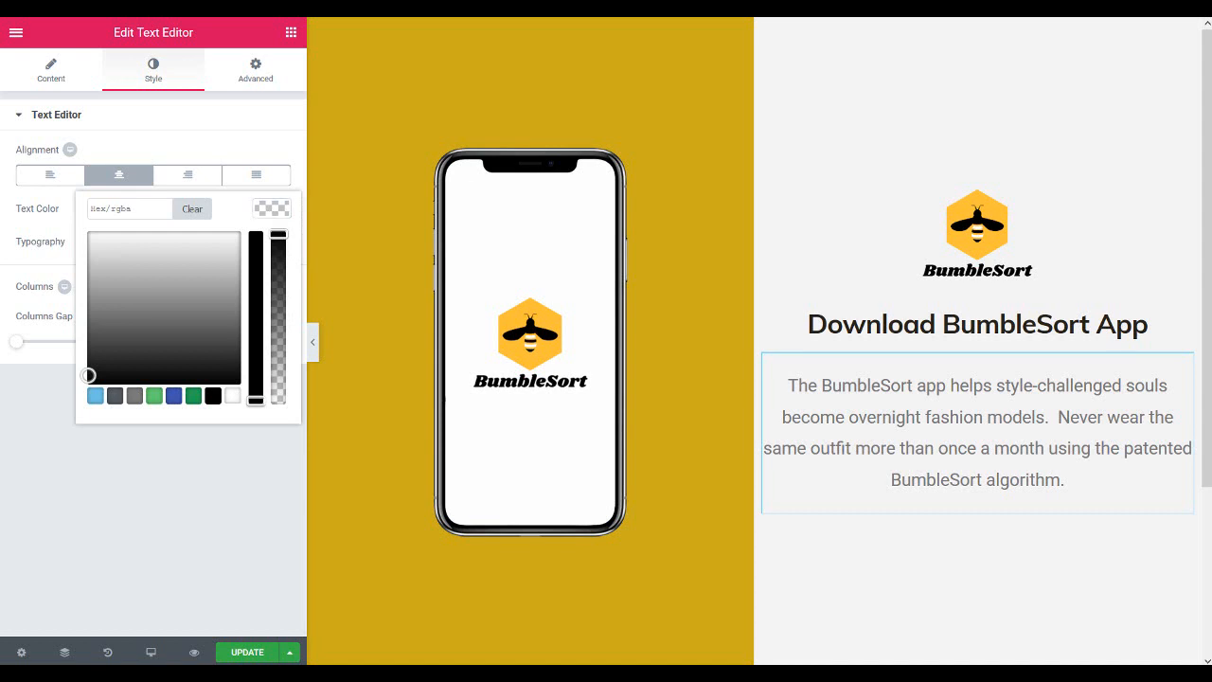
pyautogui.click(144, 206)
pyautogui.write('#7f5c1d')
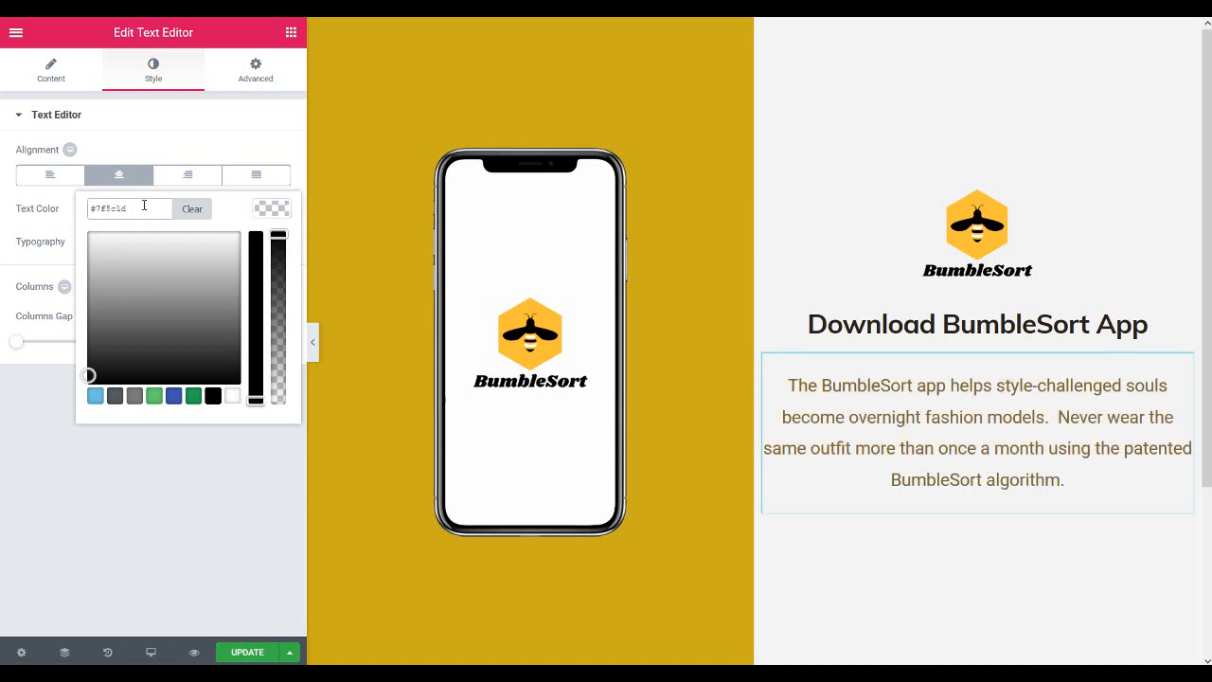
pyautogui.click(301, 187)
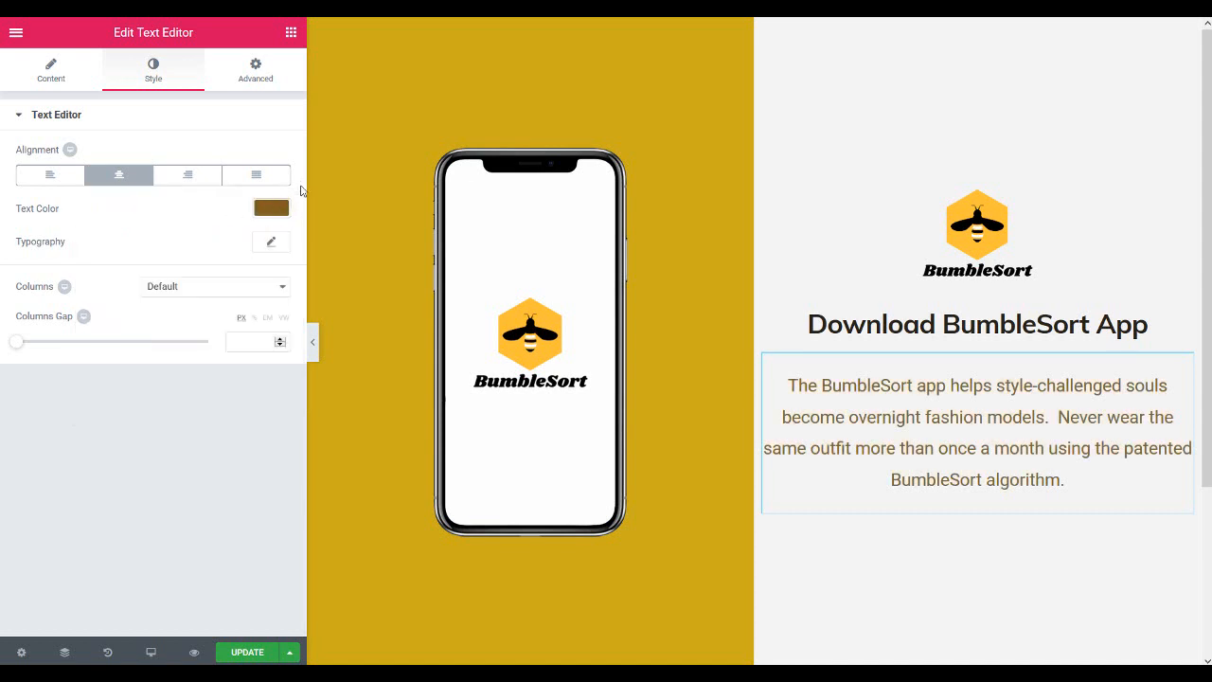
# Set the description's typography to the Mukta Vaani font family at 16 px
pyautogui.click(276, 244)
pyautogui.click(265, 289)
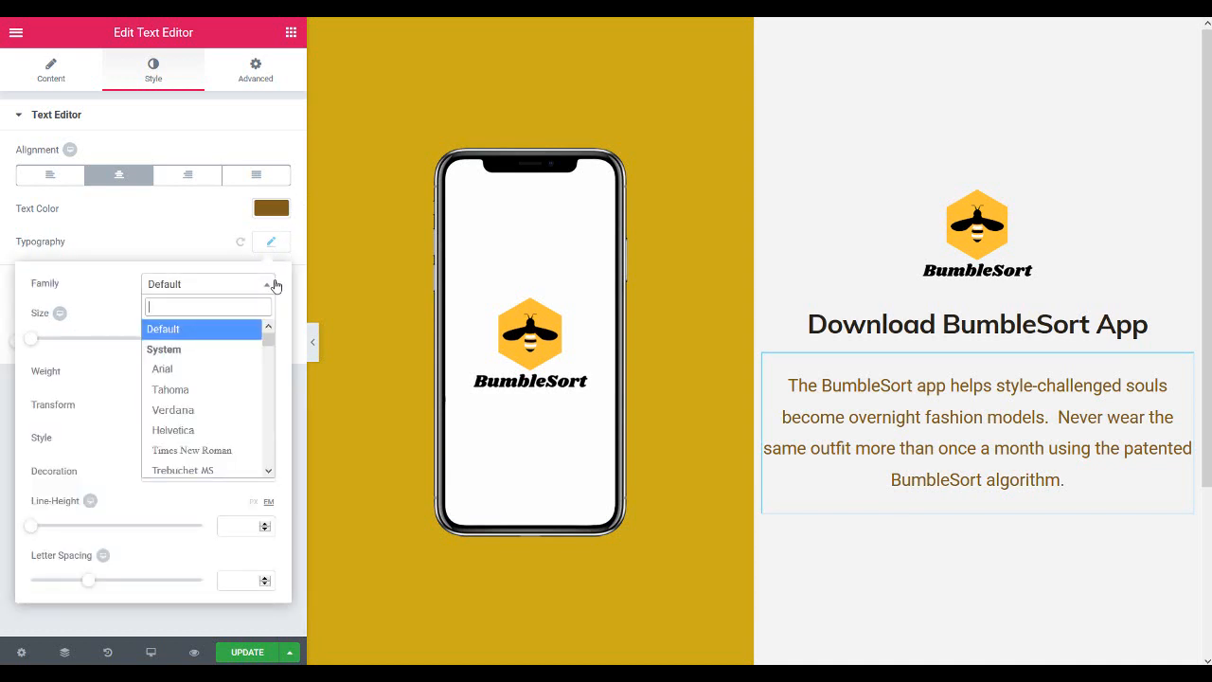
pyautogui.write('muk')
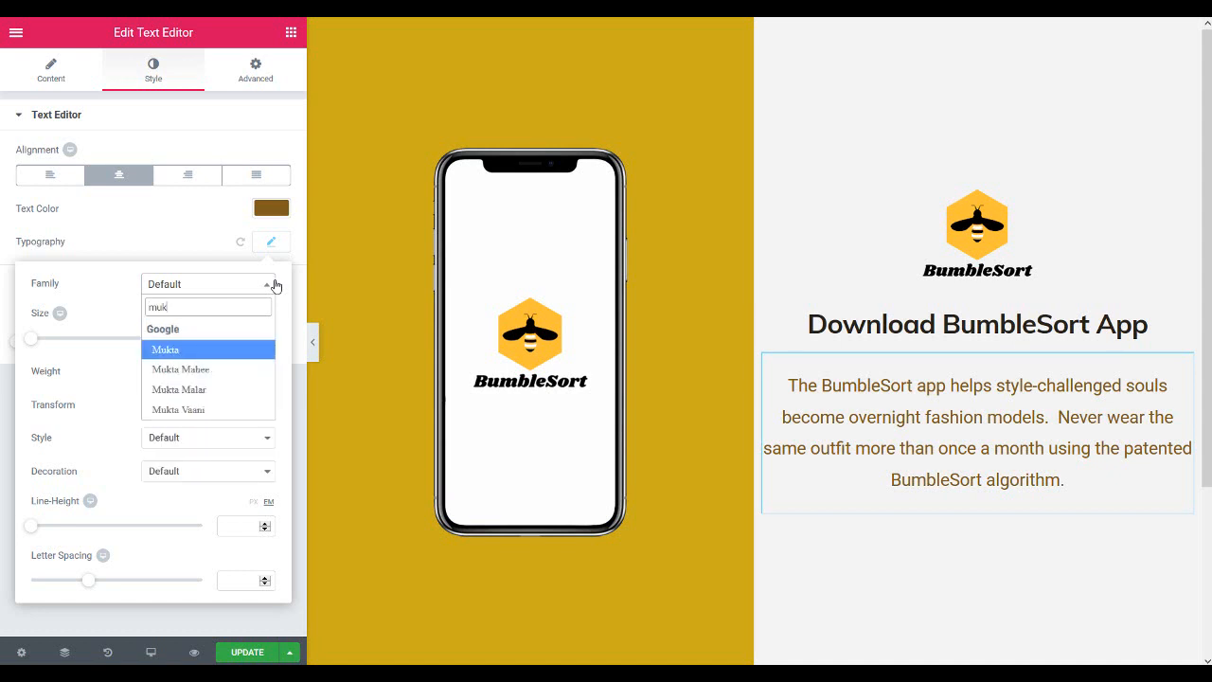
pyautogui.click(203, 409)
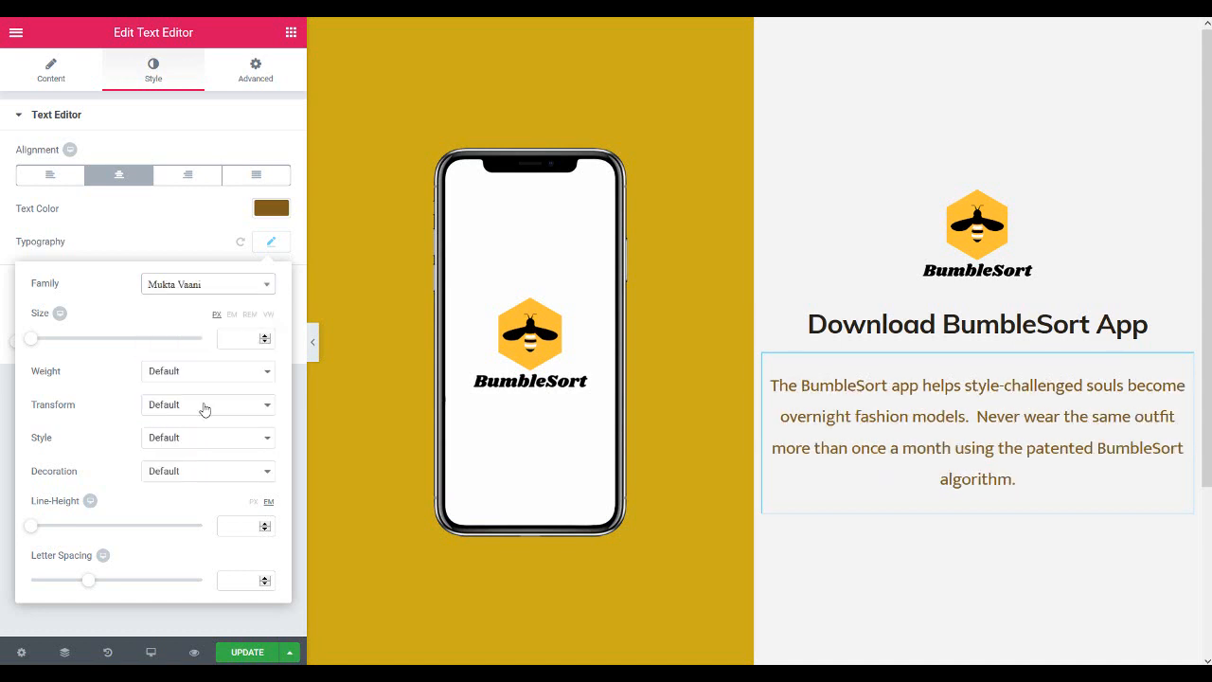
pyautogui.click(248, 338)
pyautogui.write('16')
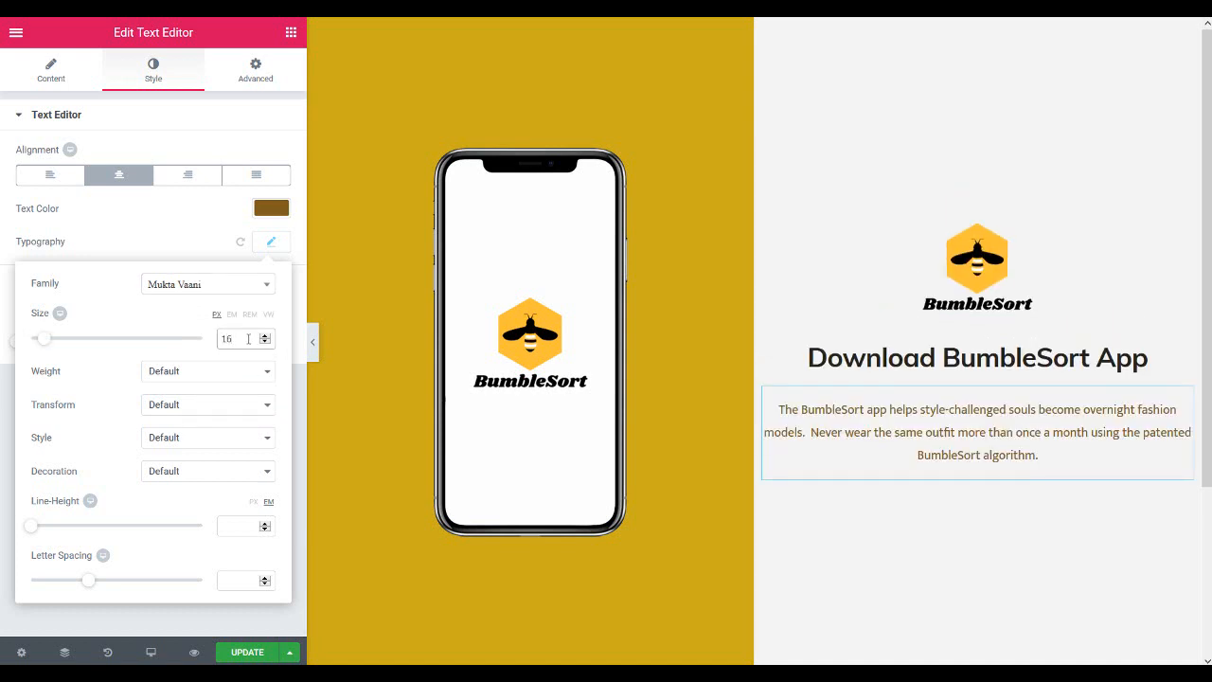
# Set all margins and paddings of the description widget to 0 and unlink the values of their sides
pyautogui.click(256, 76)
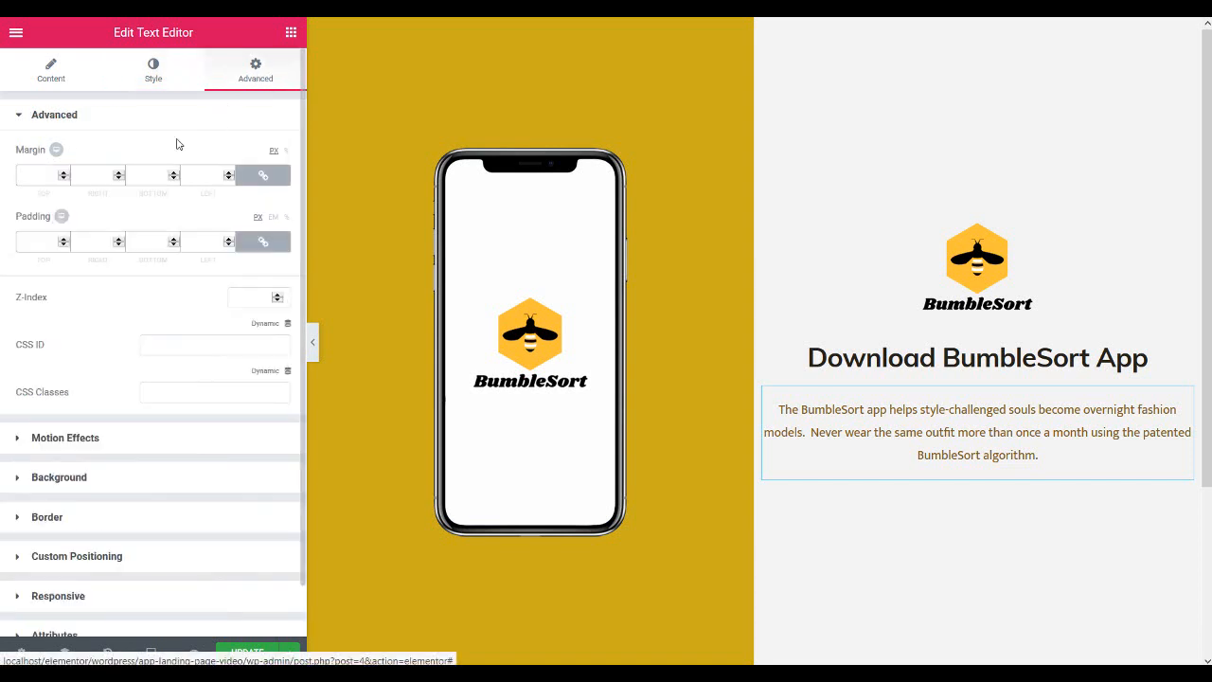
pyautogui.click(43, 177)
pyautogui.write('0')
pyautogui.click(34, 244)
pyautogui.write('0')
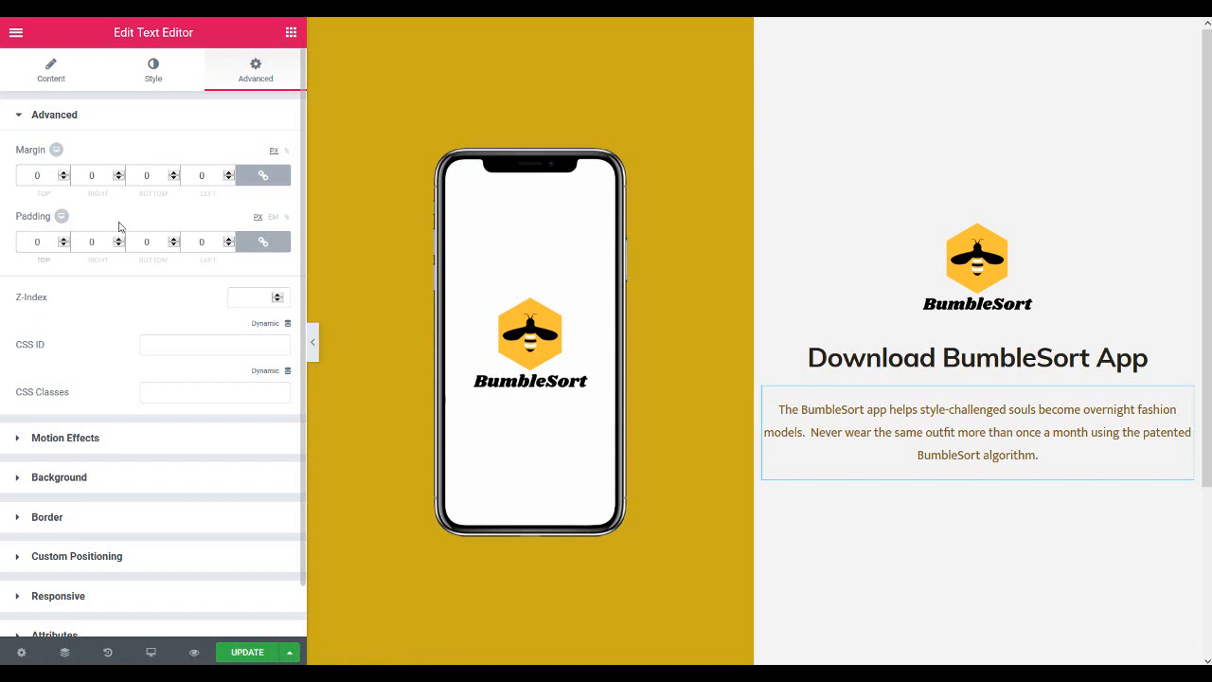
pyautogui.click(242, 179)
pyautogui.click(256, 240)
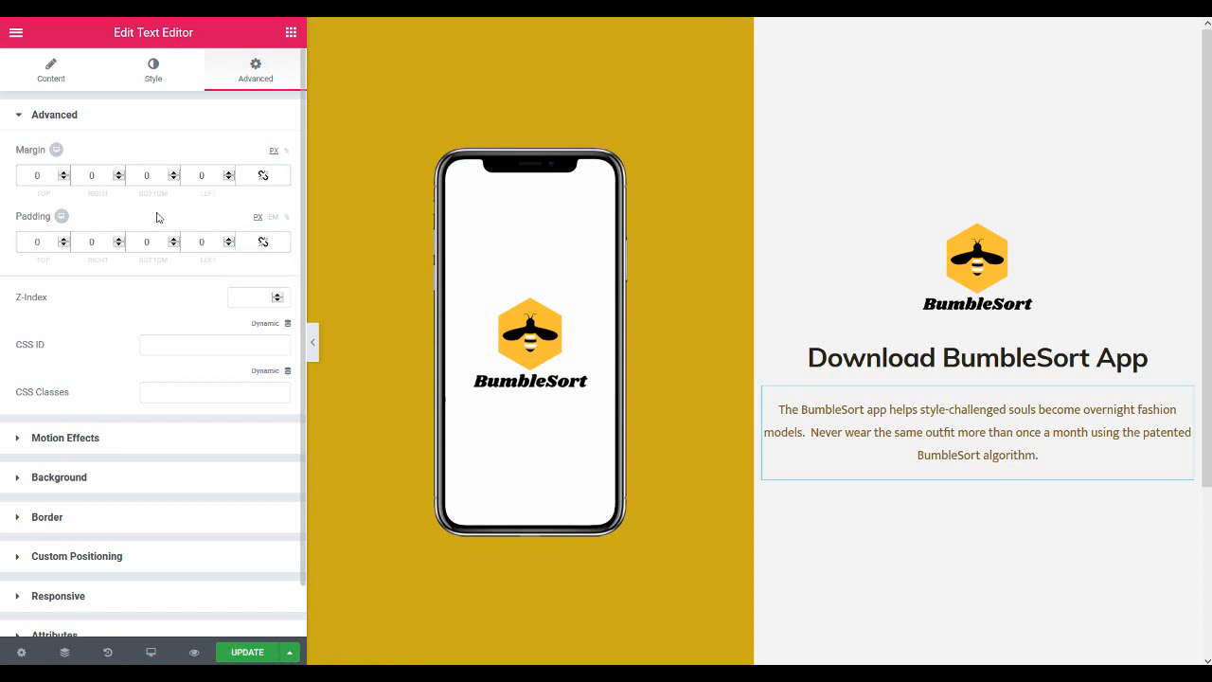
# Lower the description widget's top margin to -25 px
pyautogui.click(64, 180)
pyautogui.click(64, 180)
pyautogui.click(63, 179)
pyautogui.click(63, 180)
pyautogui.click(63, 179)
pyautogui.click(63, 180)
pyautogui.click(64, 180)
pyautogui.click(64, 180)
pyautogui.click(63, 180)
pyautogui.click(64, 180)
pyautogui.click(64, 180)
pyautogui.click(63, 180)
pyautogui.click(64, 180)
pyautogui.click(63, 180)
pyautogui.click(64, 180)
pyautogui.click(64, 180)
pyautogui.click(64, 180)
pyautogui.click(64, 180)
pyautogui.click(63, 180)
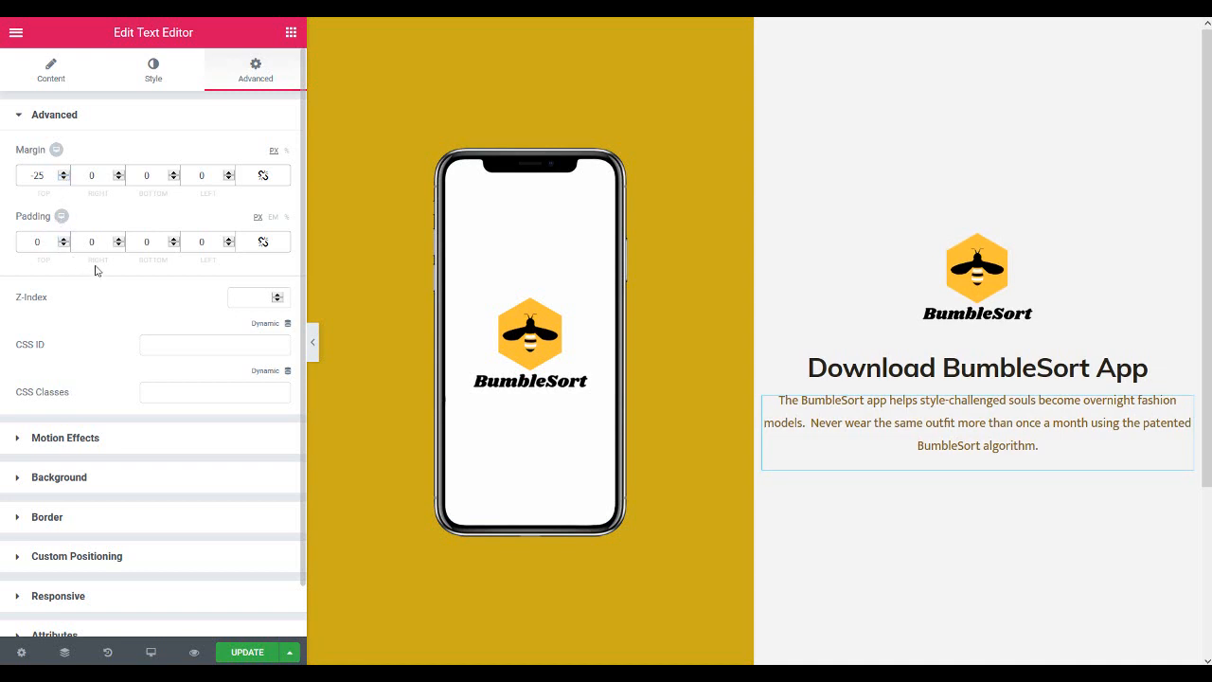
# Set the description widget's right and left padding to 50 px each
pyautogui.write('50')
pyautogui.click(202, 242)
pyautogui.write('50')
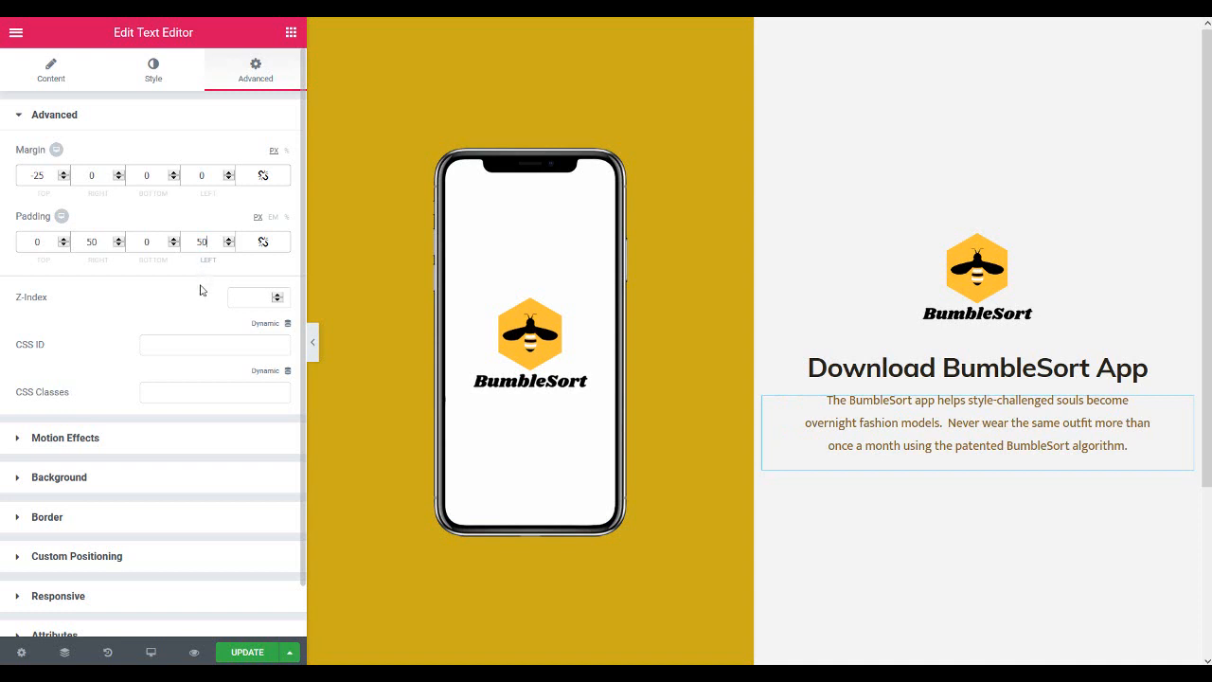
# Give the description text a Fade In Up entrance animation with a 300 ms delay
pyautogui.click(155, 441)
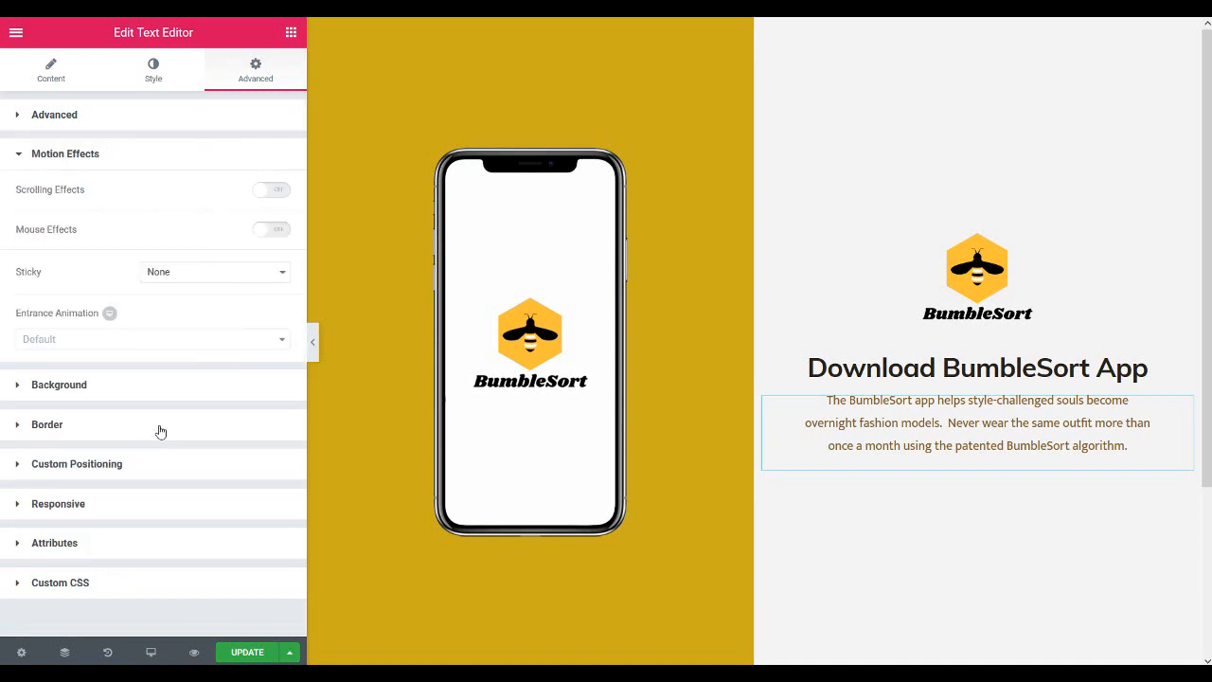
pyautogui.click(172, 341)
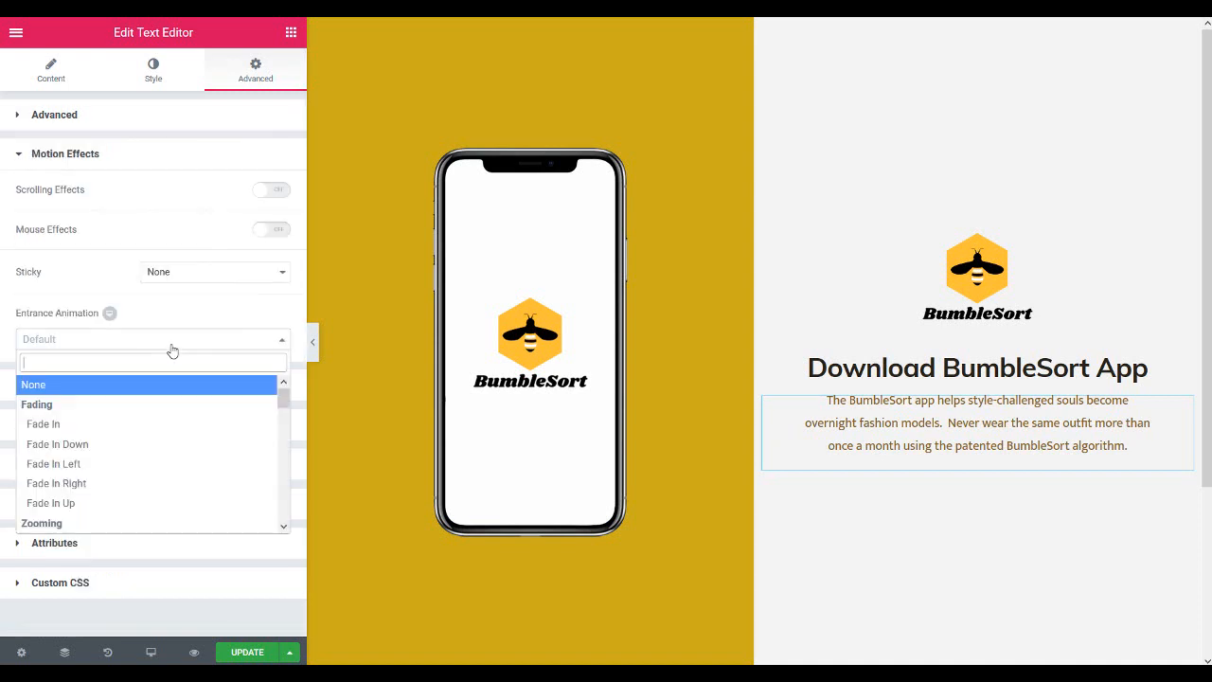
pyautogui.click(152, 507)
pyautogui.click(248, 402)
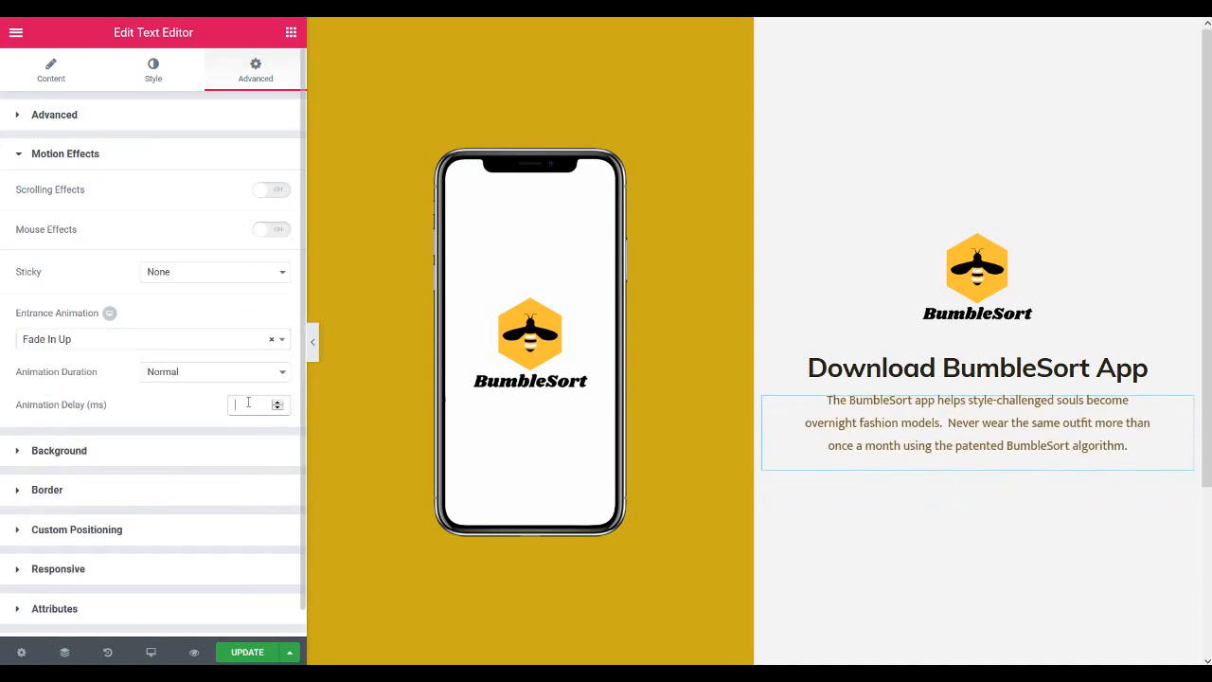
pyautogui.write('300')
# Find the Star Rating widget and add it below the description text
pyautogui.click(291, 34)
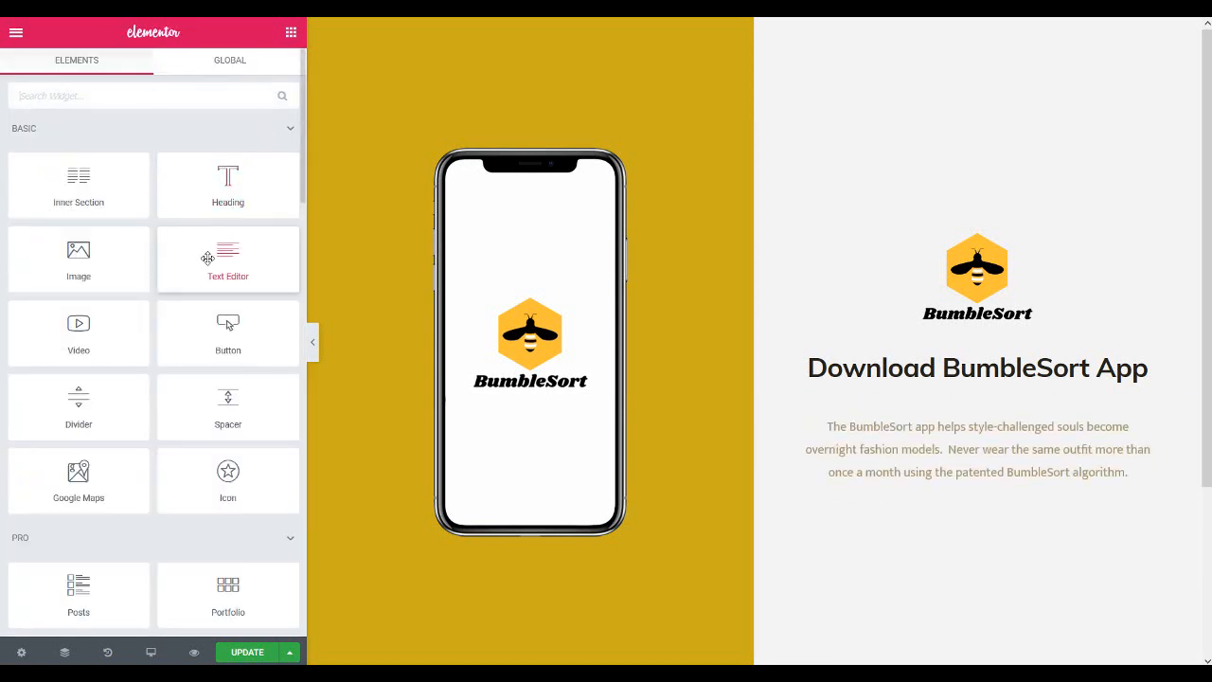
pyautogui.click(110, 97)
pyautogui.write('star')
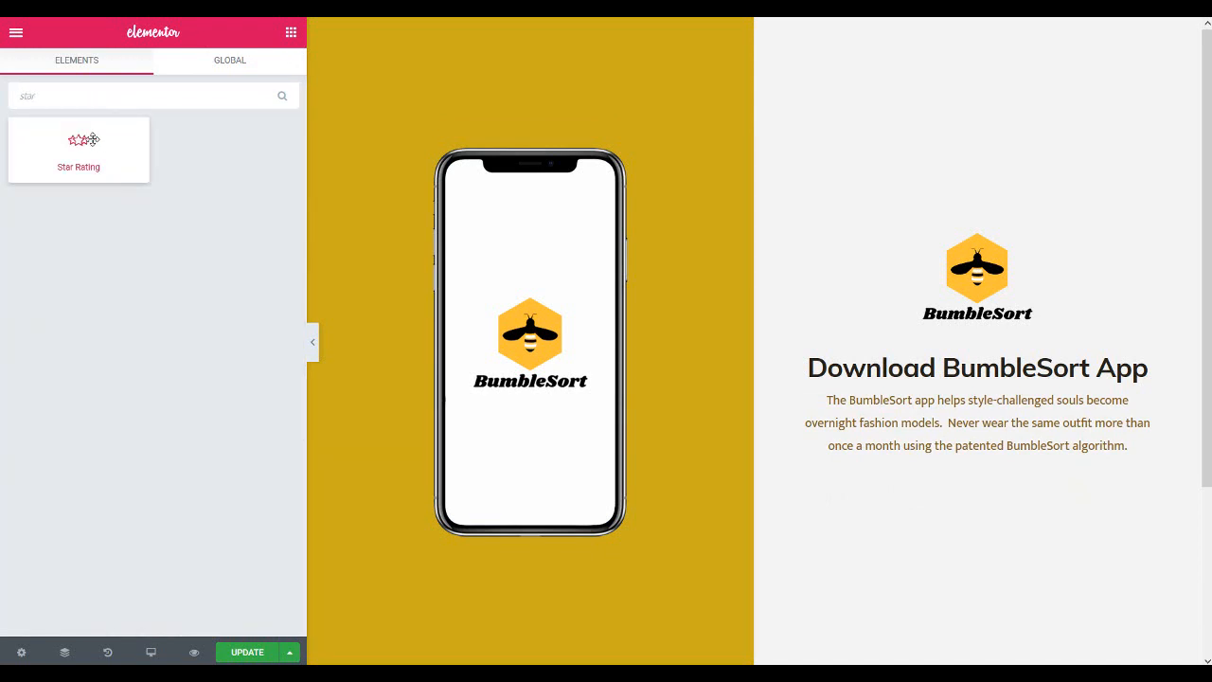
pyautogui.moveTo(83, 141); pyautogui.dragTo(998, 452)
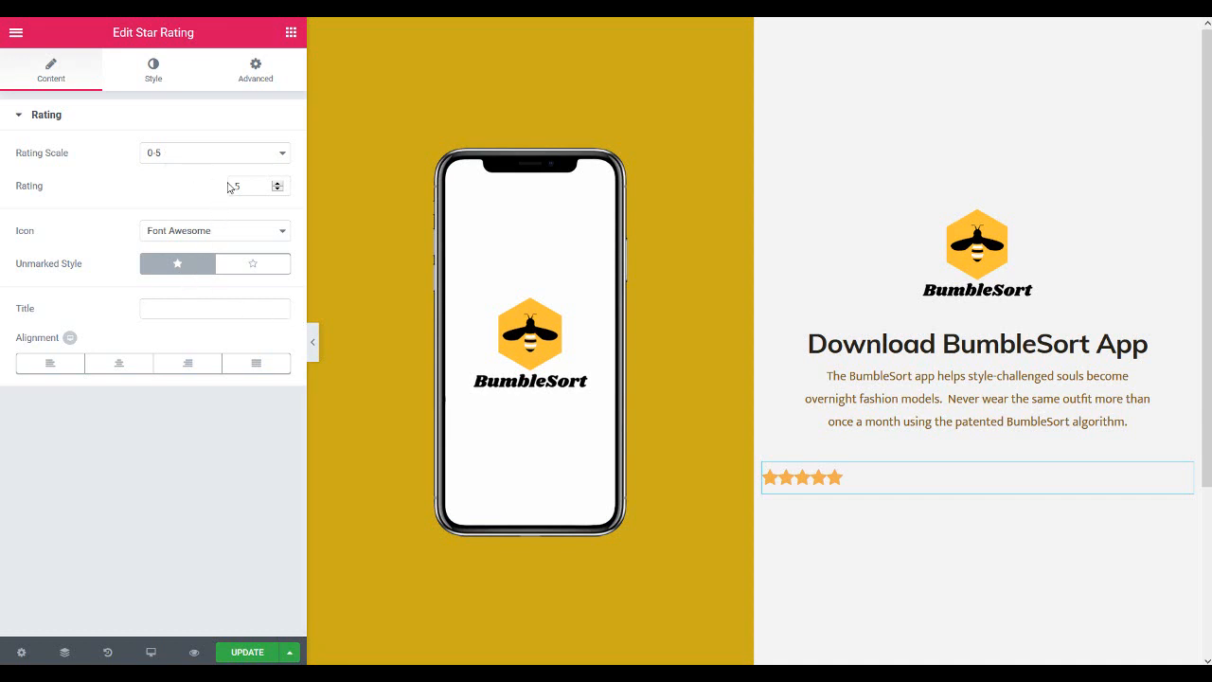
# Title the star rating "(643)" and align it to the center
pyautogui.click(180, 310)
pyautogui.write('(643')
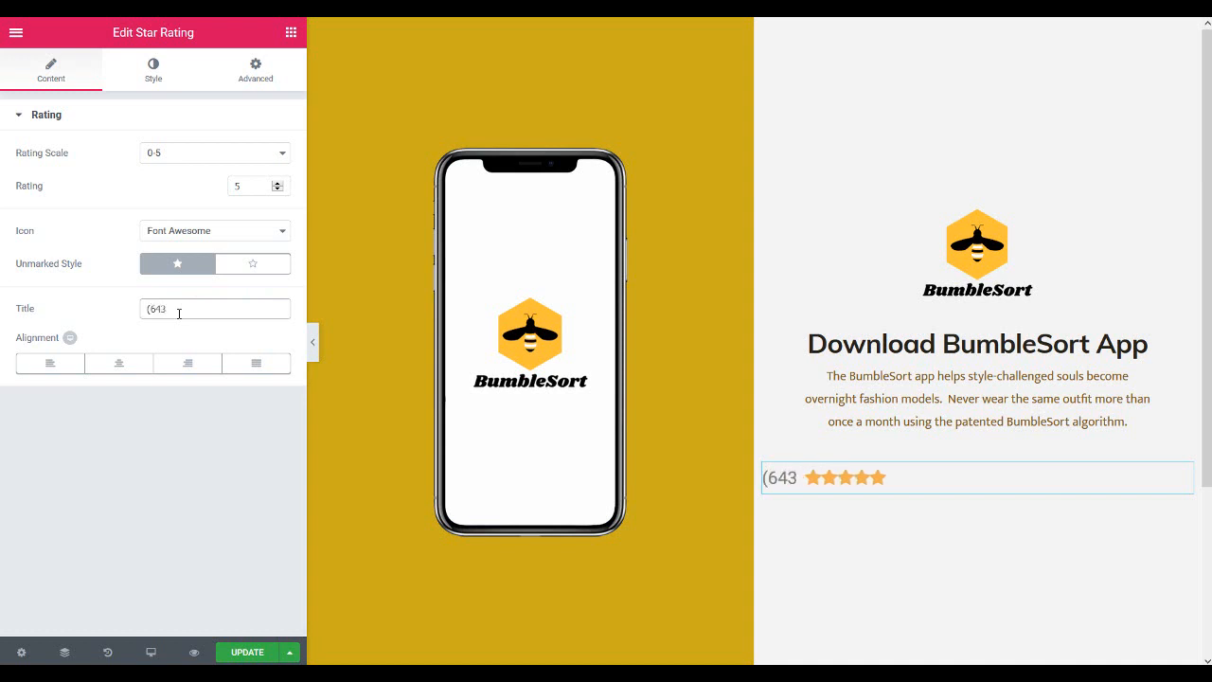
pyautogui.write(')')
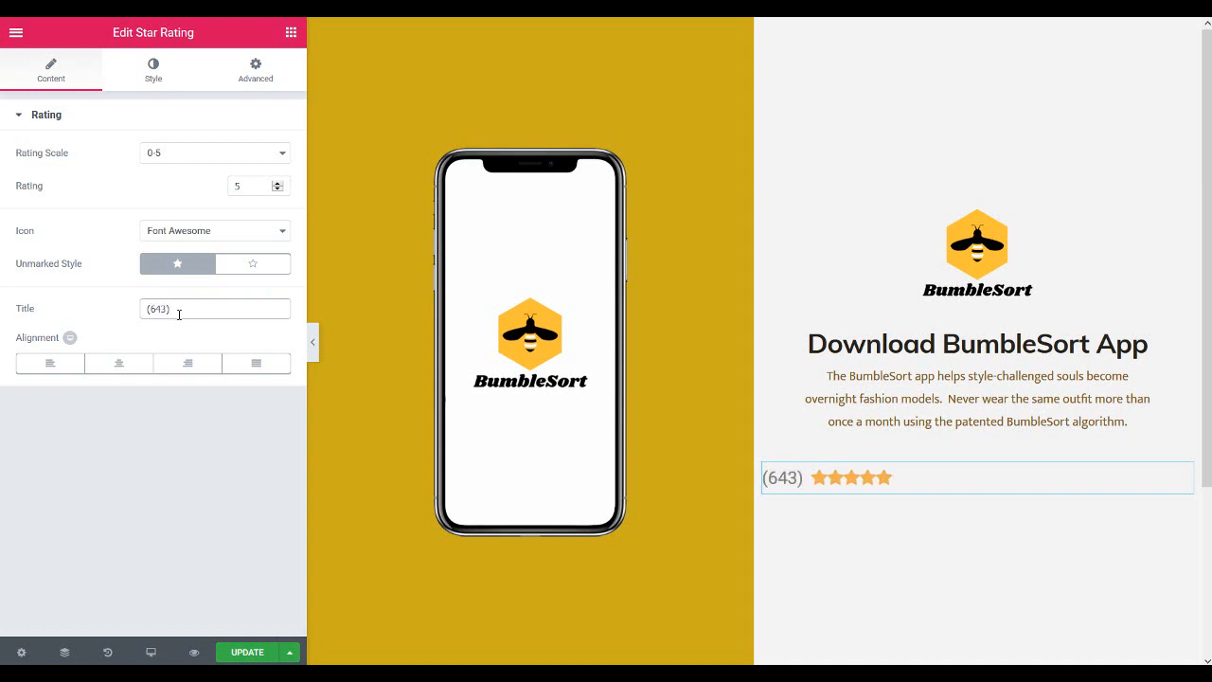
pyautogui.click(117, 365)
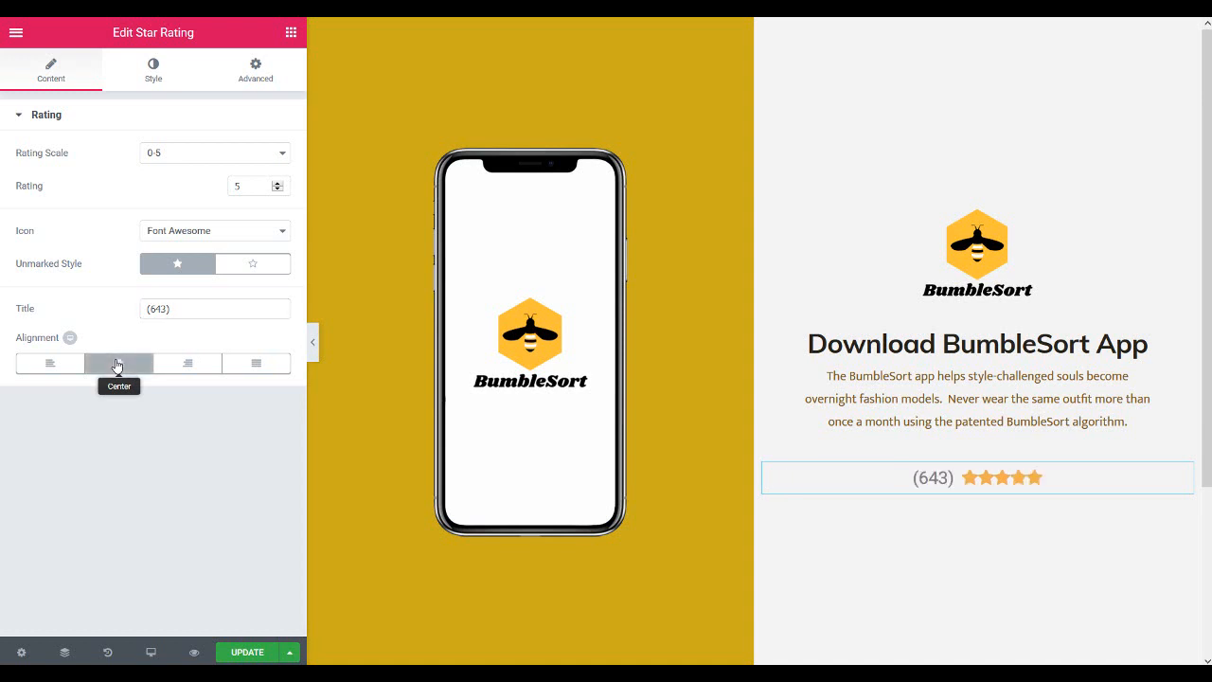
# Set the star rating title's text color to #27231b
pyautogui.click(154, 76)
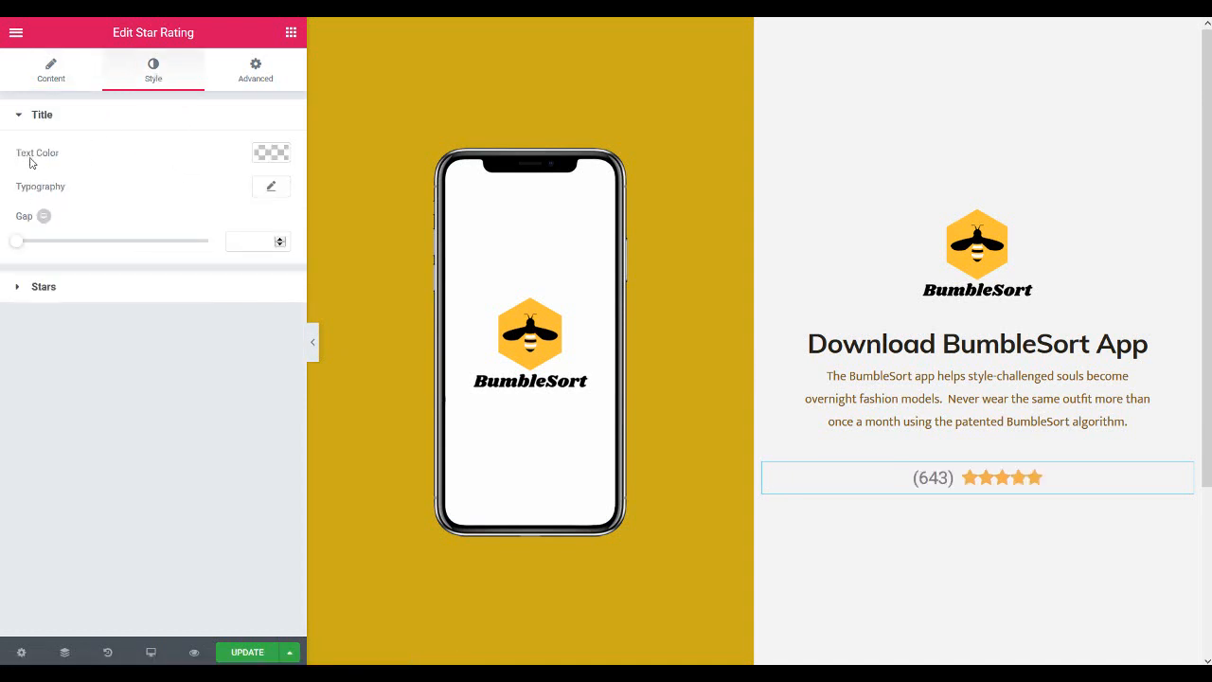
pyautogui.click(269, 154)
pyautogui.click(129, 153)
pyautogui.write('#27231b')
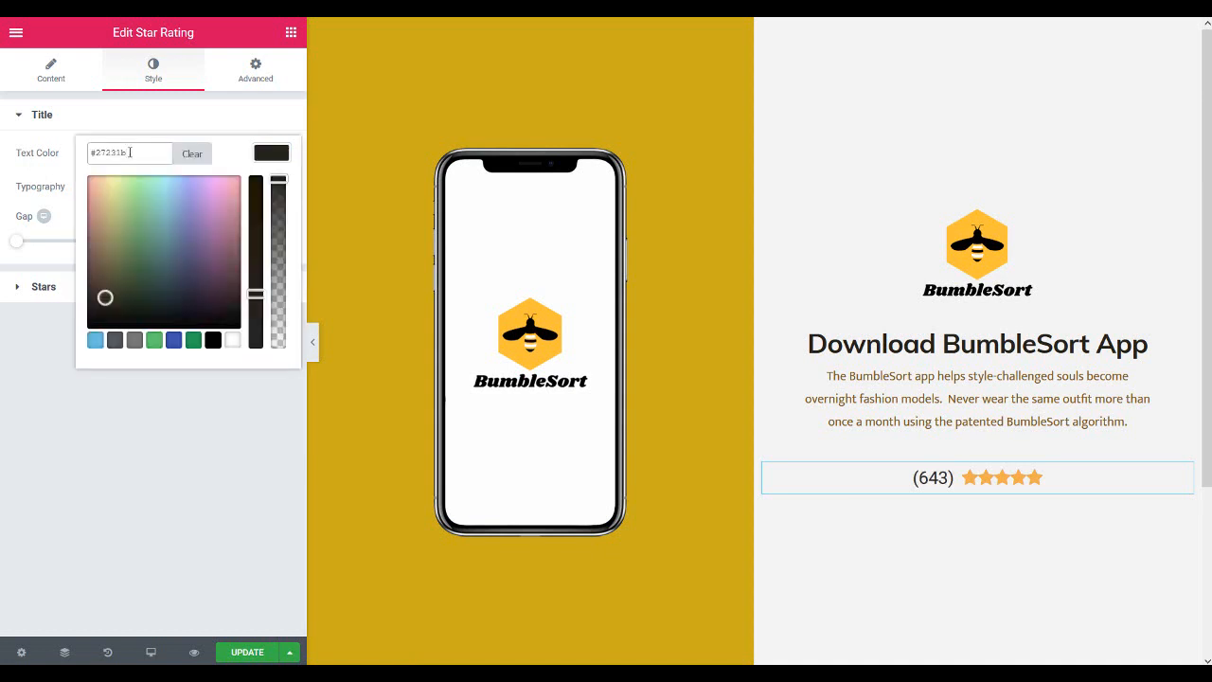
pyautogui.click(54, 197)
# Set the rating title's font family to Rambla and the gap between title and stars to 6
pyautogui.click(271, 194)
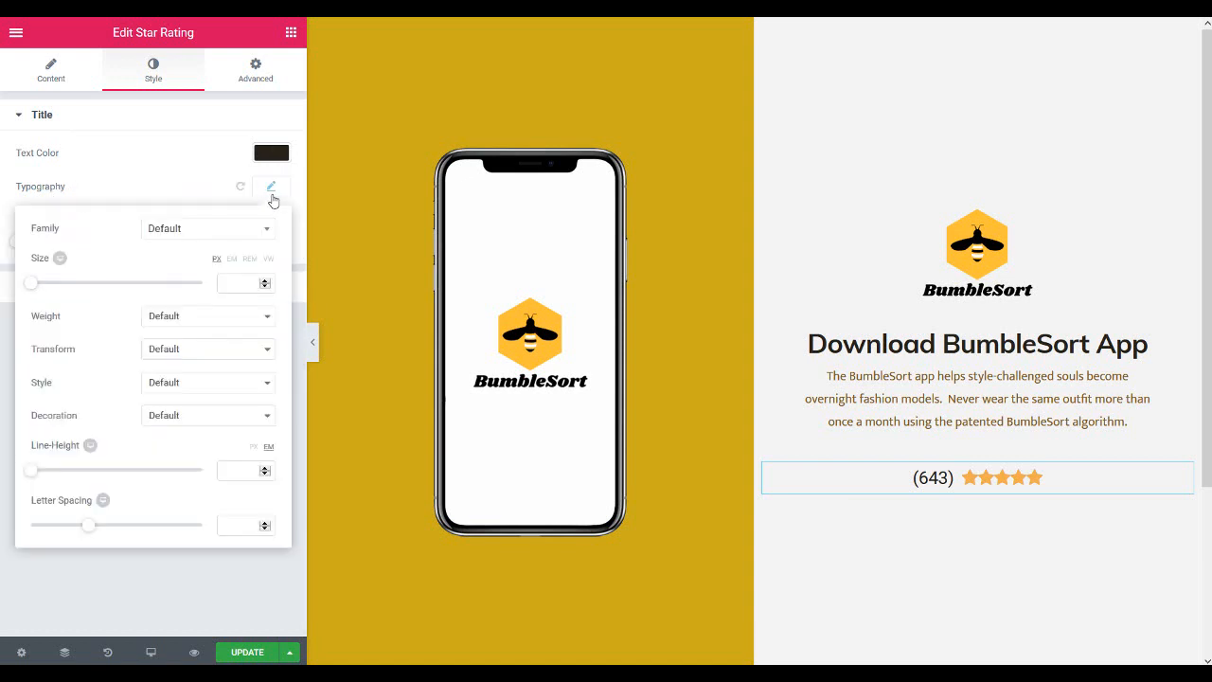
pyautogui.click(217, 232)
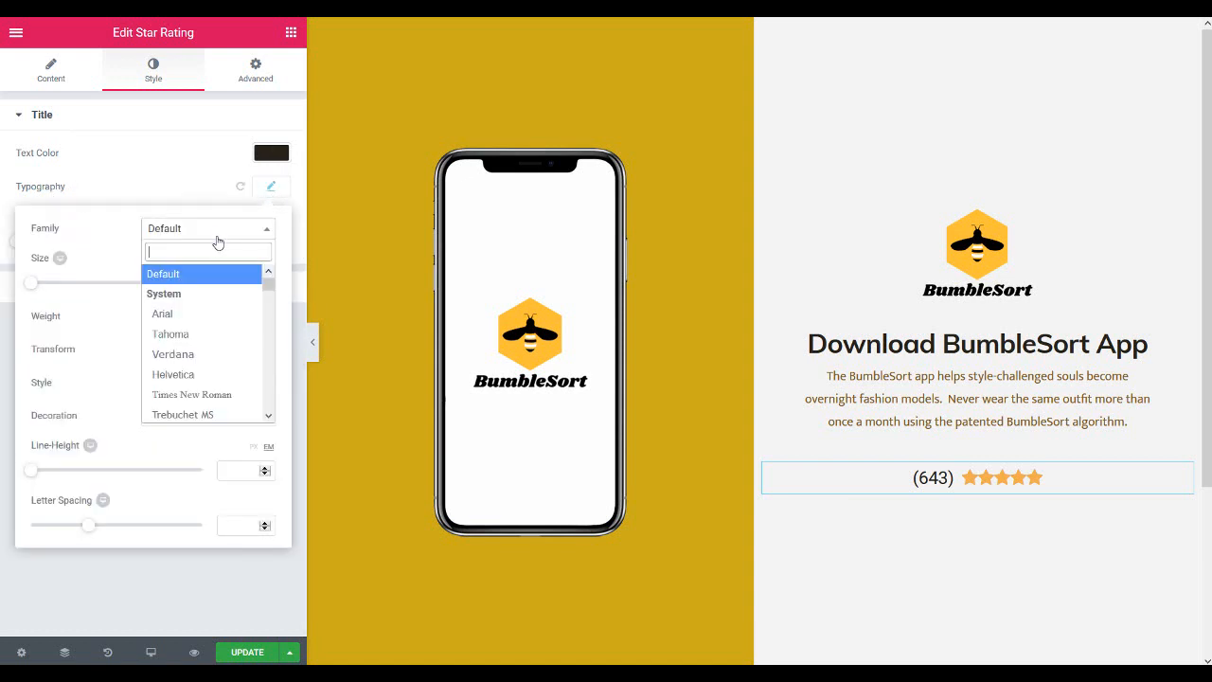
pyautogui.write('ra')
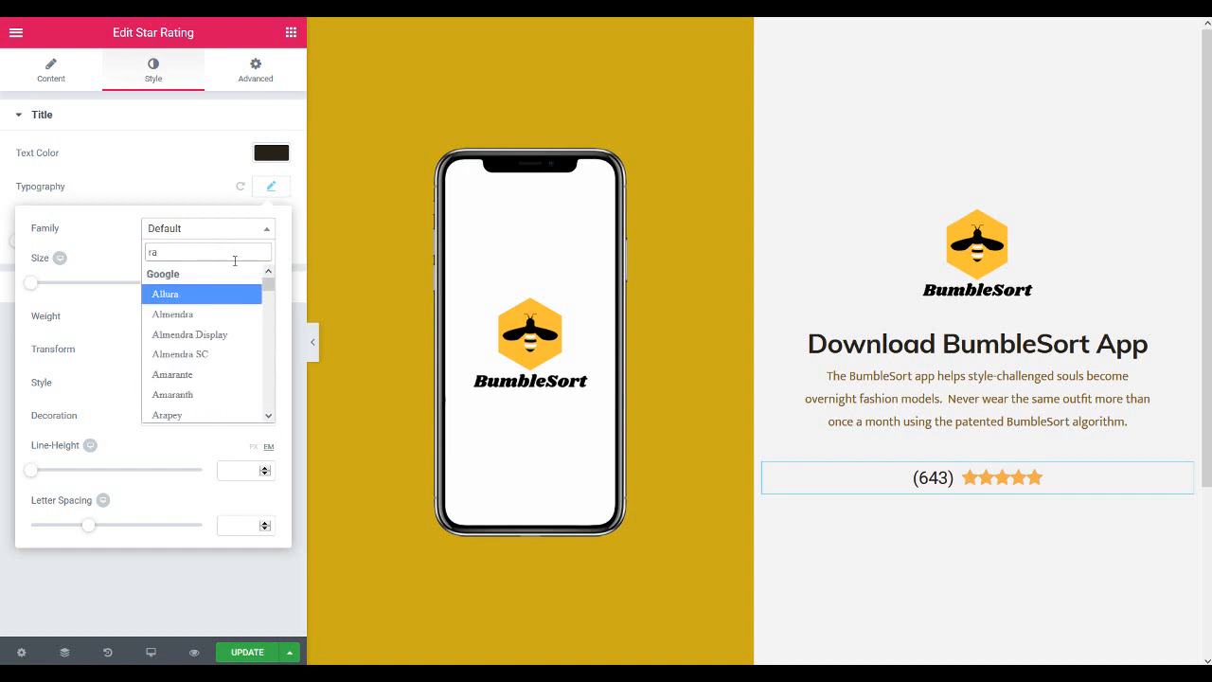
pyautogui.write('mbl')
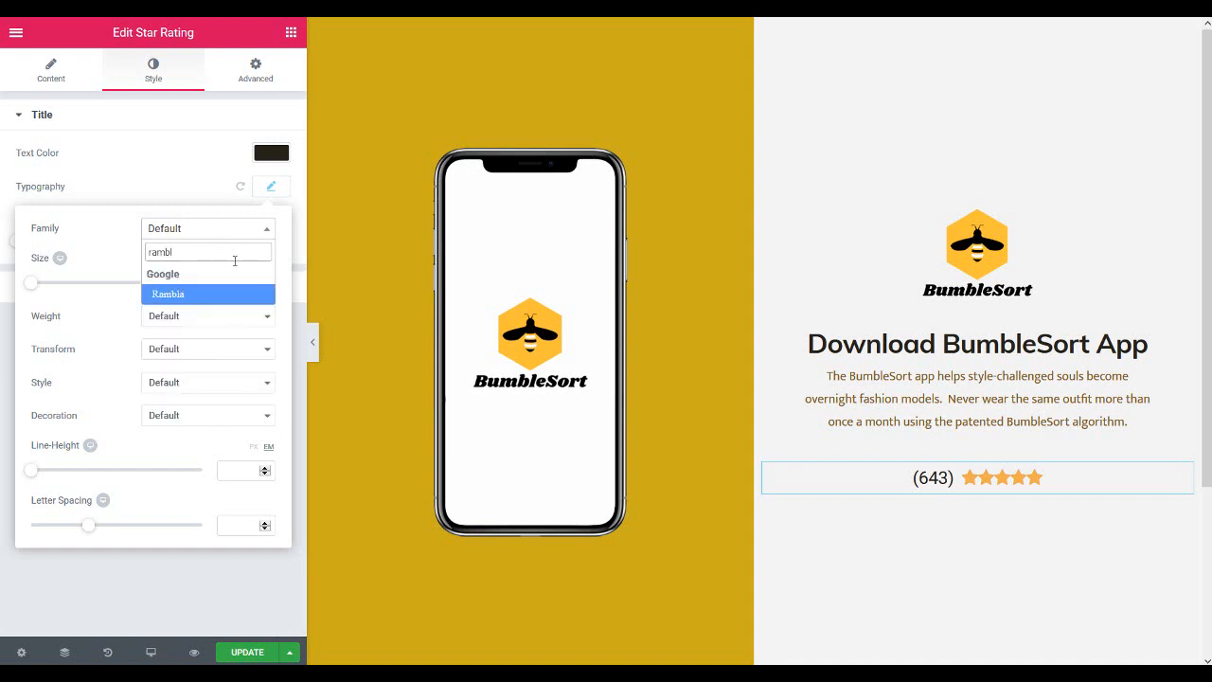
pyautogui.click(236, 295)
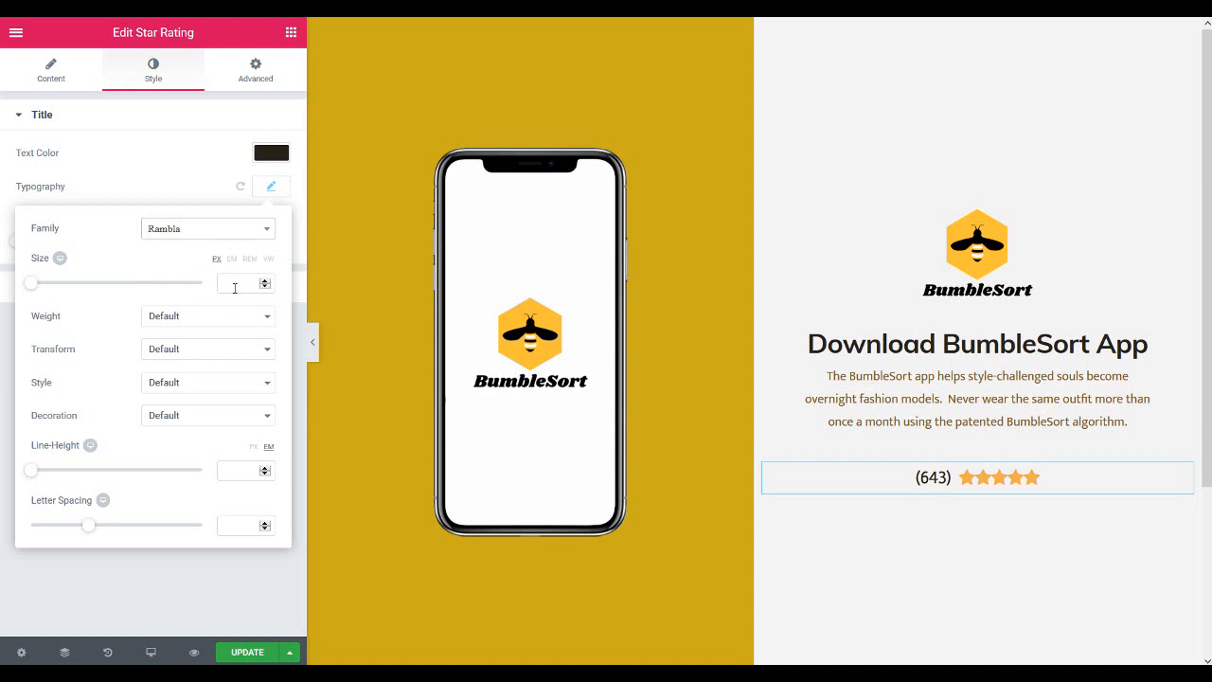
pyautogui.click(298, 195)
pyautogui.click(254, 241)
pyautogui.write('6')
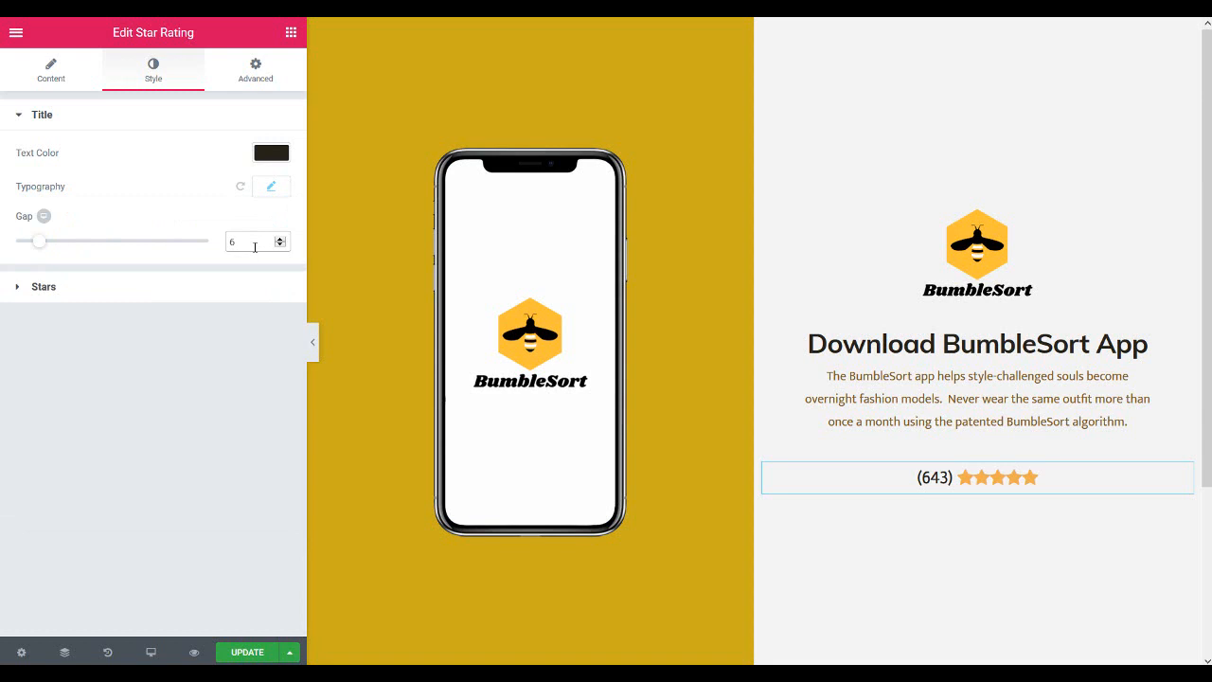
# Color the rating stars #cbad1a and set their spacing to 4
pyautogui.click(226, 287)
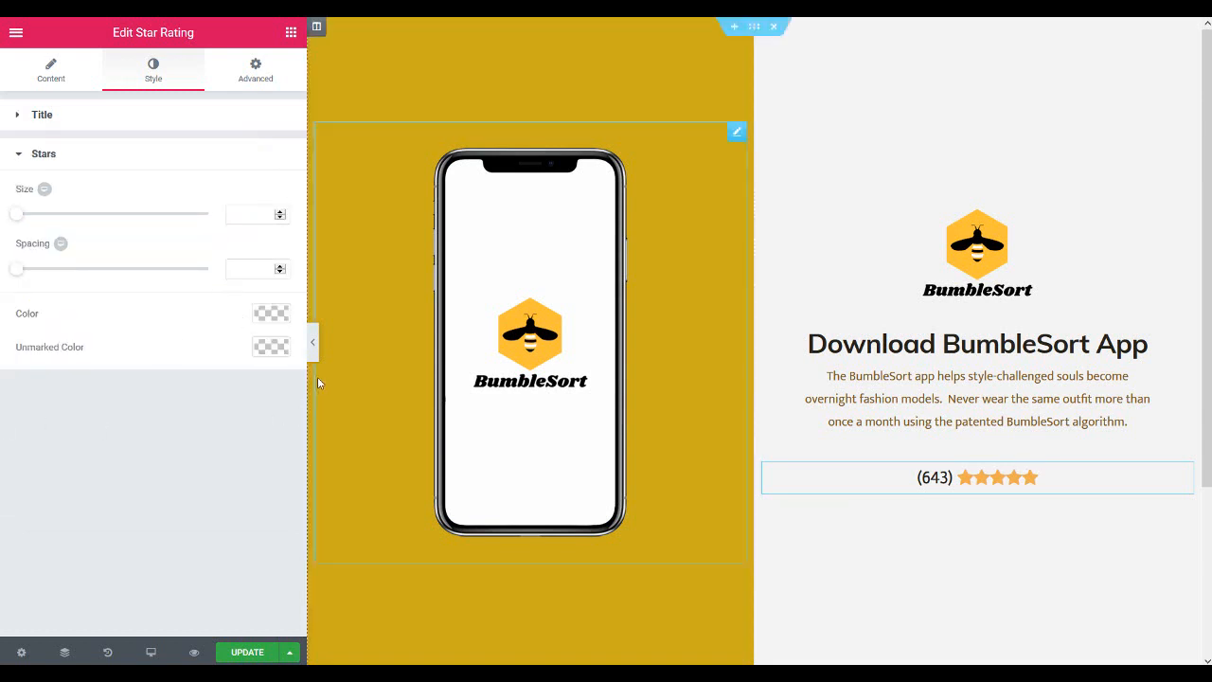
pyautogui.click(272, 313)
pyautogui.click(147, 303)
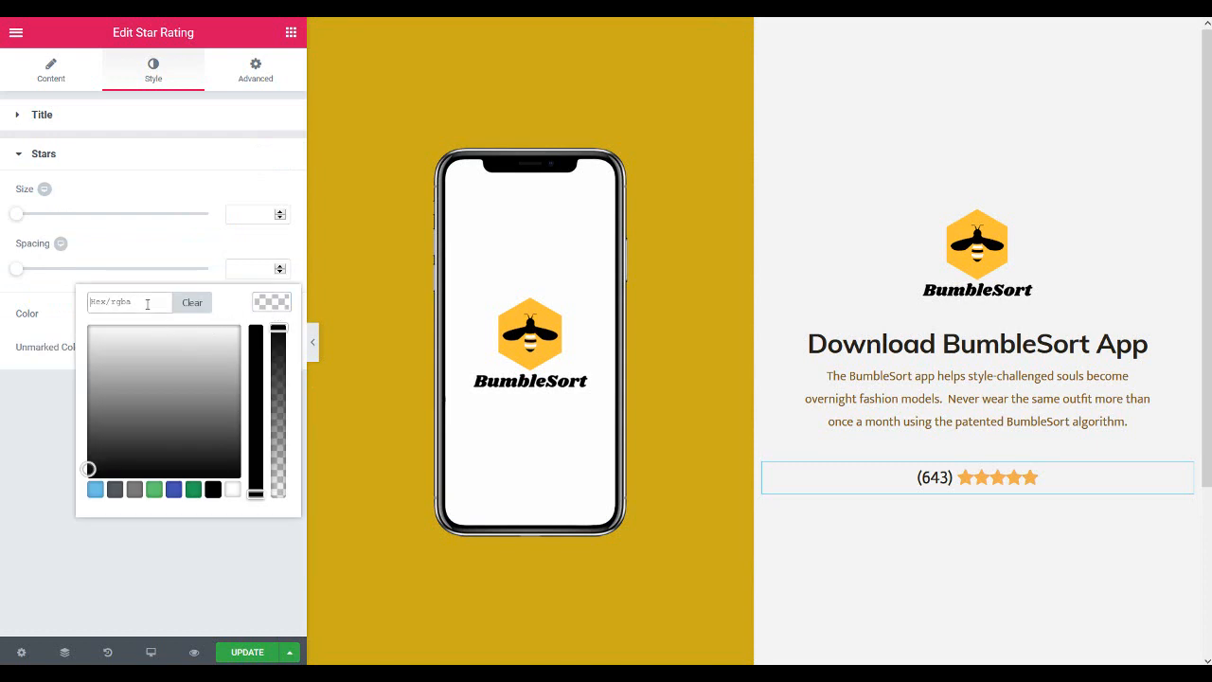
pyautogui.write('#cbad1a')
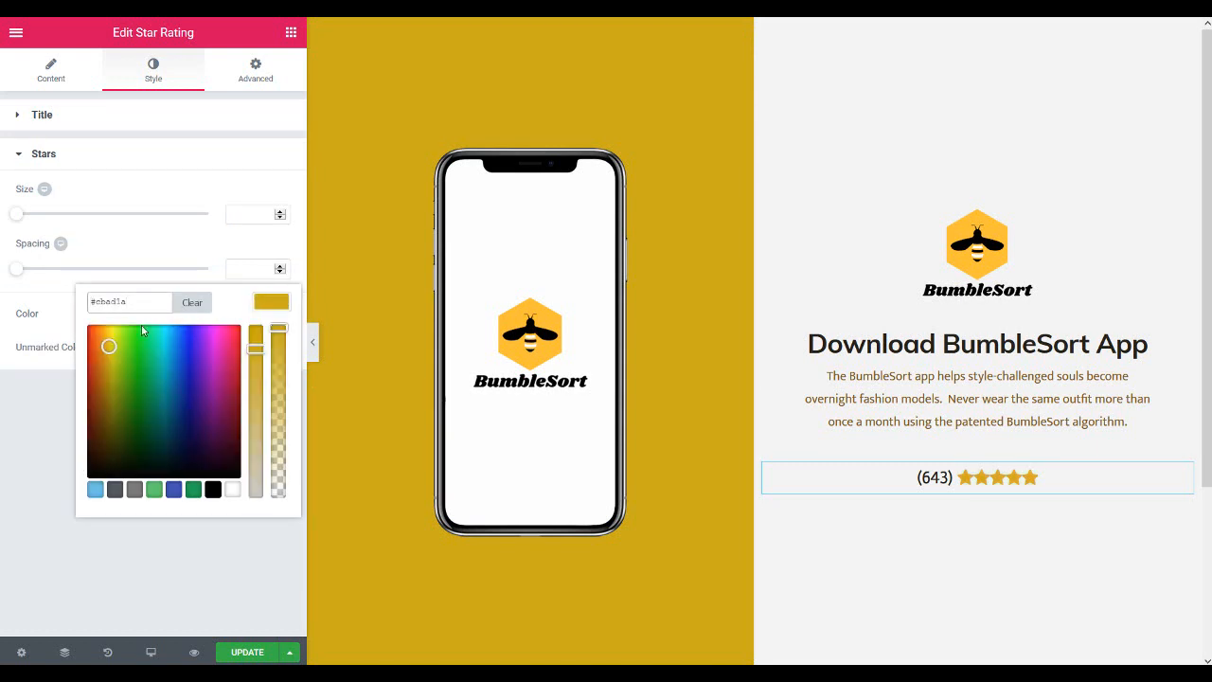
pyautogui.click(63, 364)
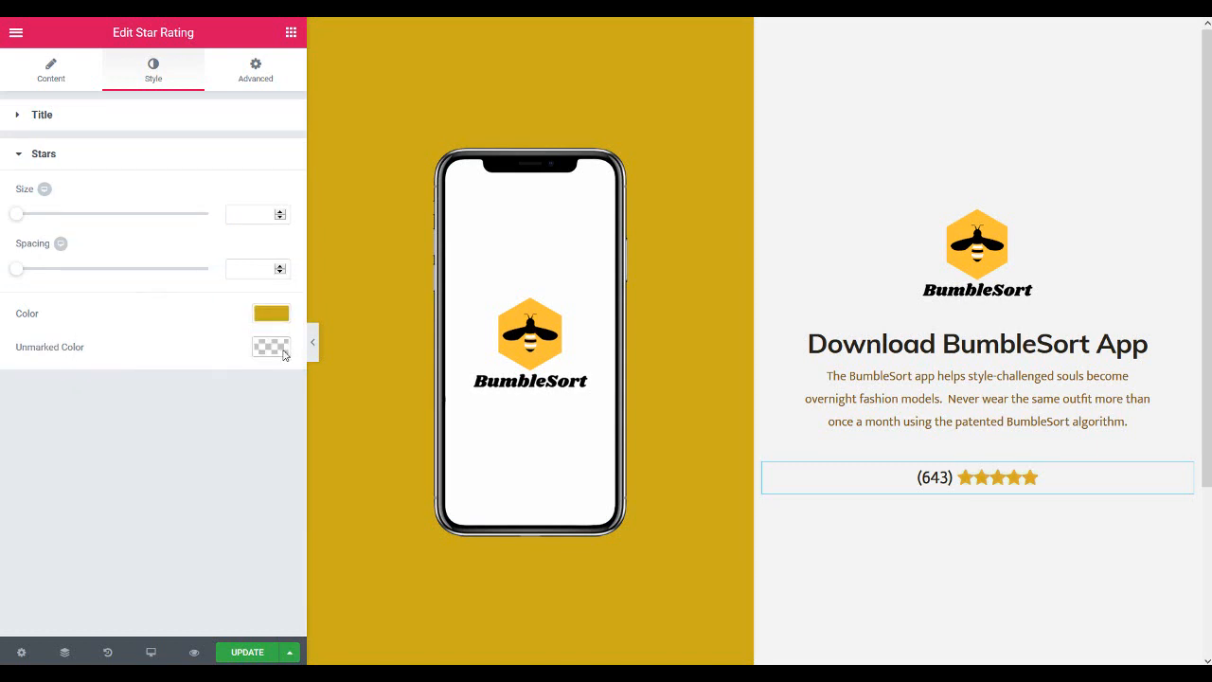
pyautogui.click(266, 263)
pyautogui.write('4')
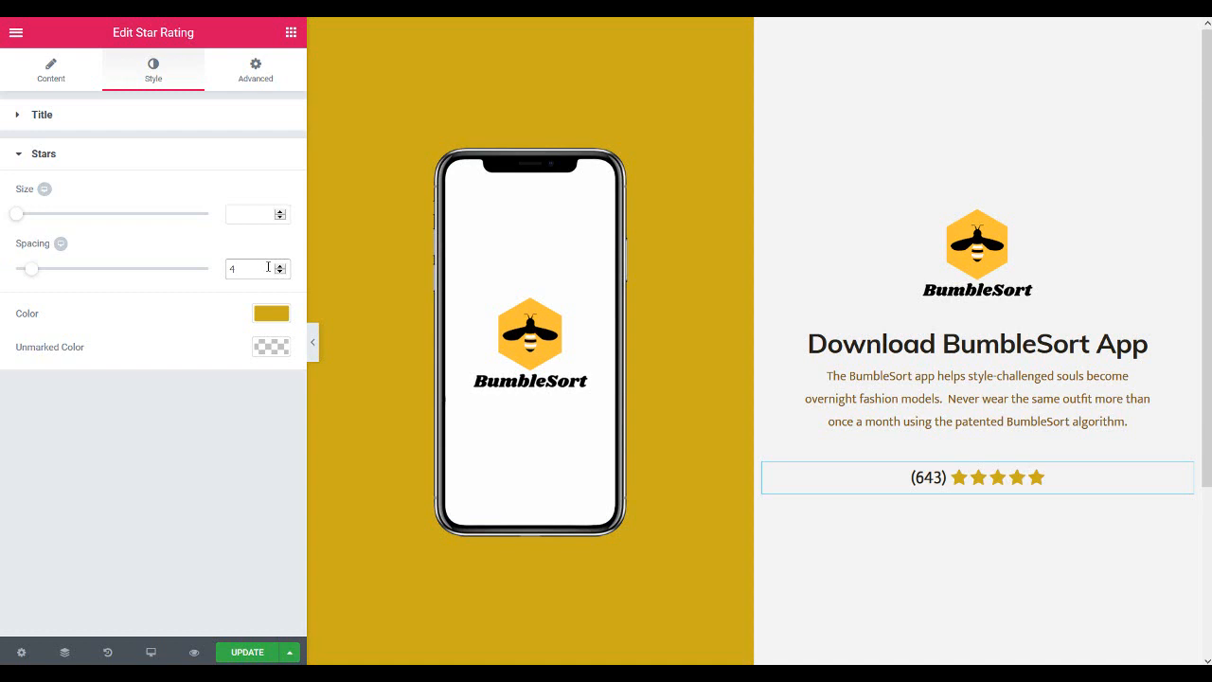
# Set the star rating widget's margin and padding to 0 px and unlink the values of both
pyautogui.click(251, 79)
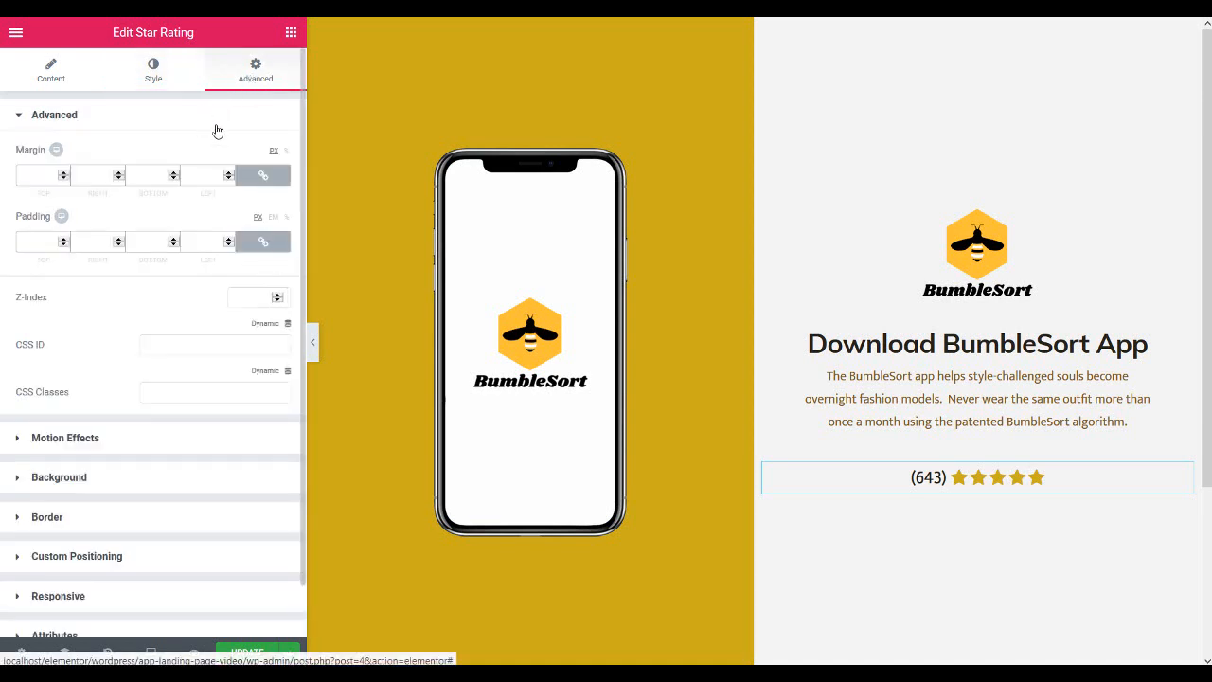
pyautogui.click(35, 177)
pyautogui.write('00')
pyautogui.click(262, 175)
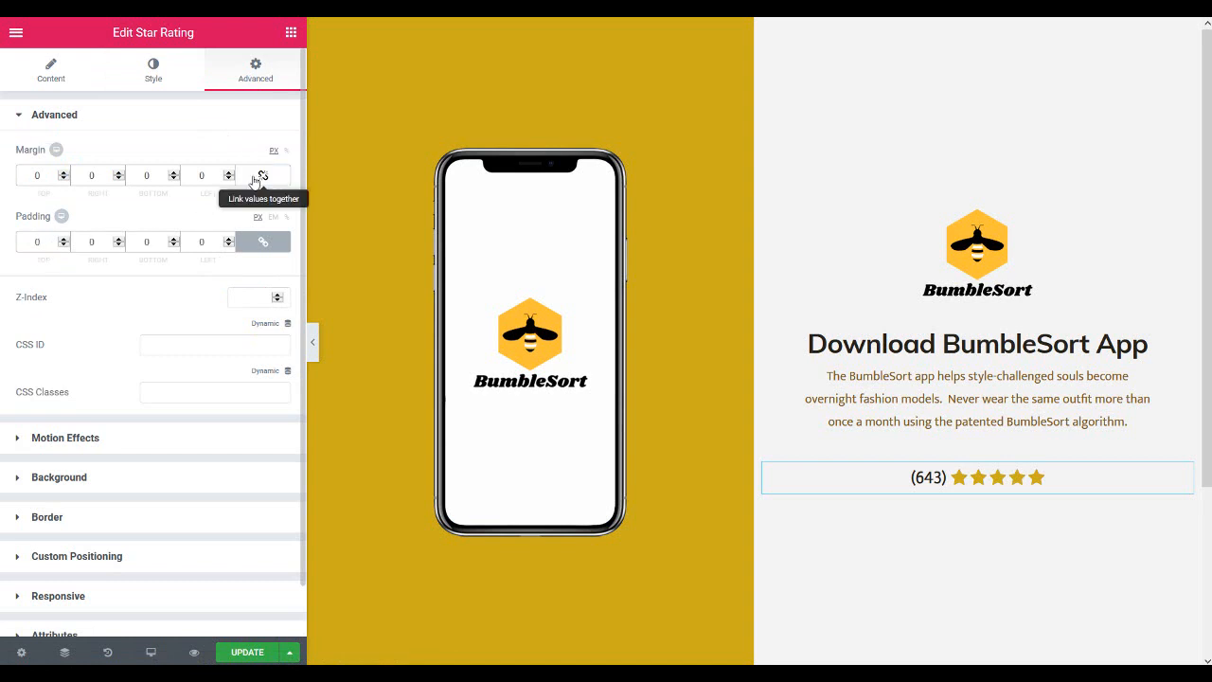
pyautogui.click(262, 241)
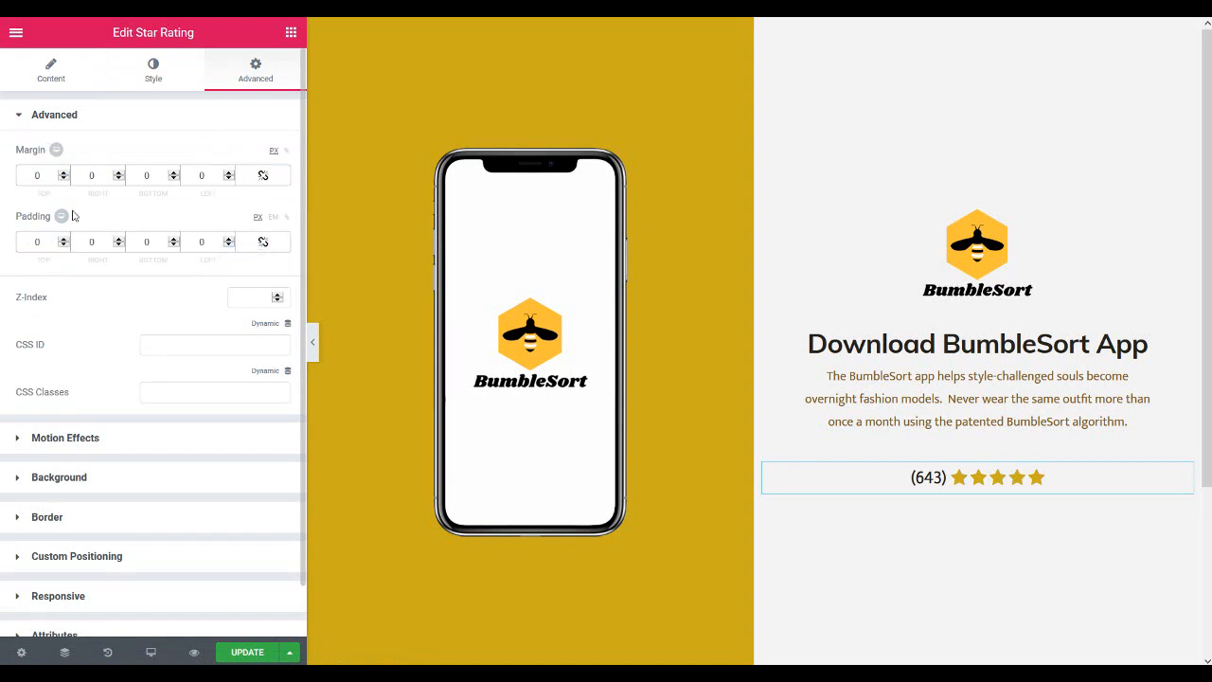
# Lower the star rating widget's top margin to -30 px
pyautogui.doubleClick(33, 175)
pyautogui.press('Up')
pyautogui.press('Up')
pyautogui.press('Up')
pyautogui.click(63, 179)
pyautogui.click(62, 179)
pyautogui.click(62, 179)
pyautogui.click(63, 179)
pyautogui.click(63, 179)
pyautogui.click(63, 179)
pyautogui.click(63, 179)
pyautogui.click(62, 179)
pyautogui.click(63, 179)
pyautogui.click(63, 179)
pyautogui.click(62, 179)
pyautogui.click(63, 179)
pyautogui.click(62, 179)
pyautogui.click(63, 179)
pyautogui.click(62, 179)
pyautogui.click(62, 179)
pyautogui.click(63, 179)
pyautogui.click(63, 179)
pyautogui.click(62, 179)
pyautogui.click(63, 179)
pyautogui.click(62, 179)
pyautogui.click(63, 179)
pyautogui.click(63, 179)
pyautogui.click(63, 178)
pyautogui.click(63, 179)
pyautogui.click(62, 179)
pyautogui.click(62, 179)
pyautogui.click(63, 179)
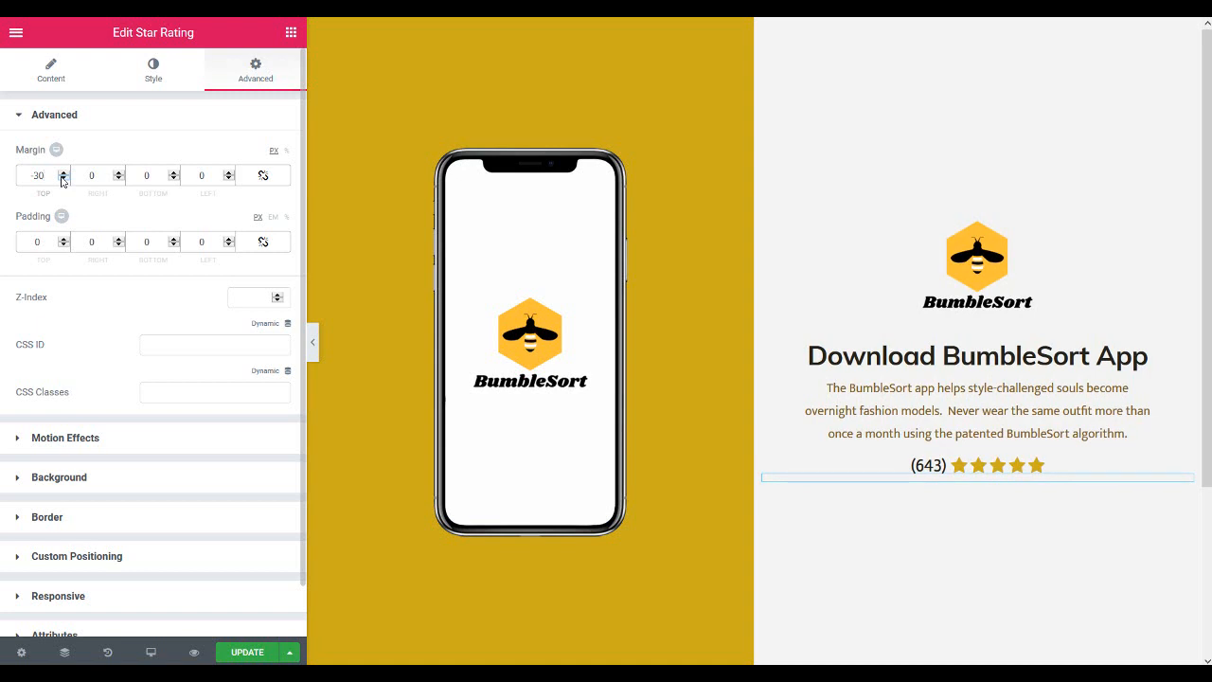
# Give the star rating a Fade In entrance animation with a 300 ms delay
pyautogui.click(117, 438)
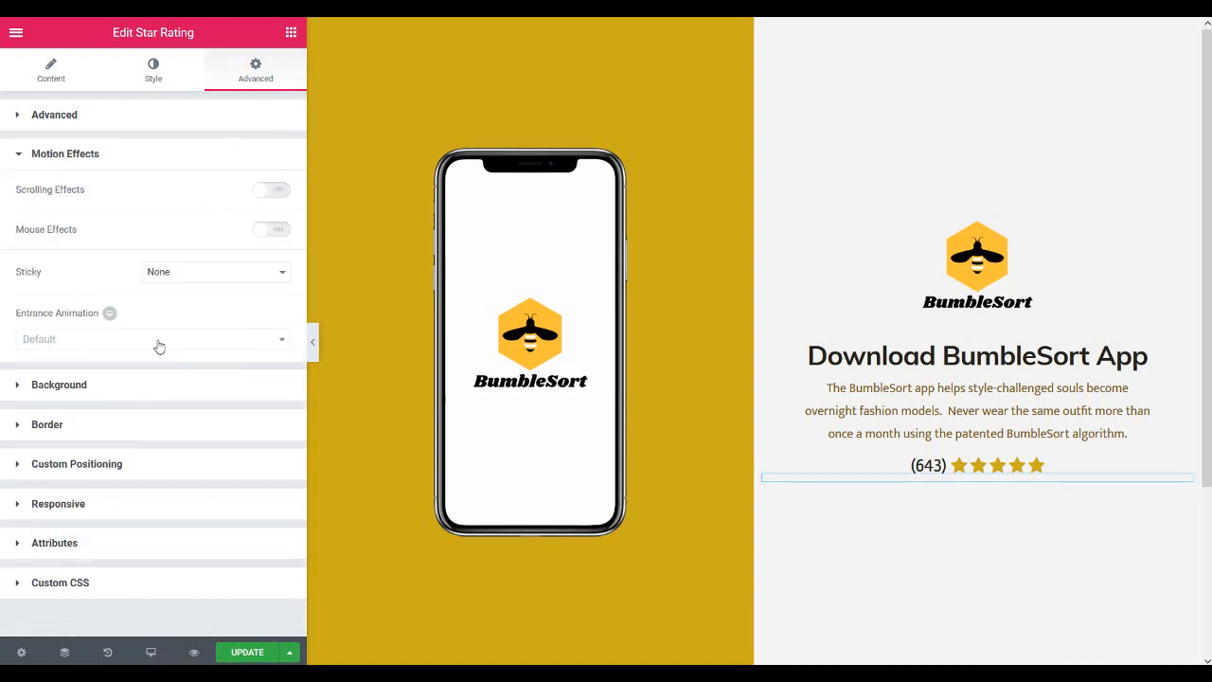
pyautogui.click(157, 343)
pyautogui.click(149, 425)
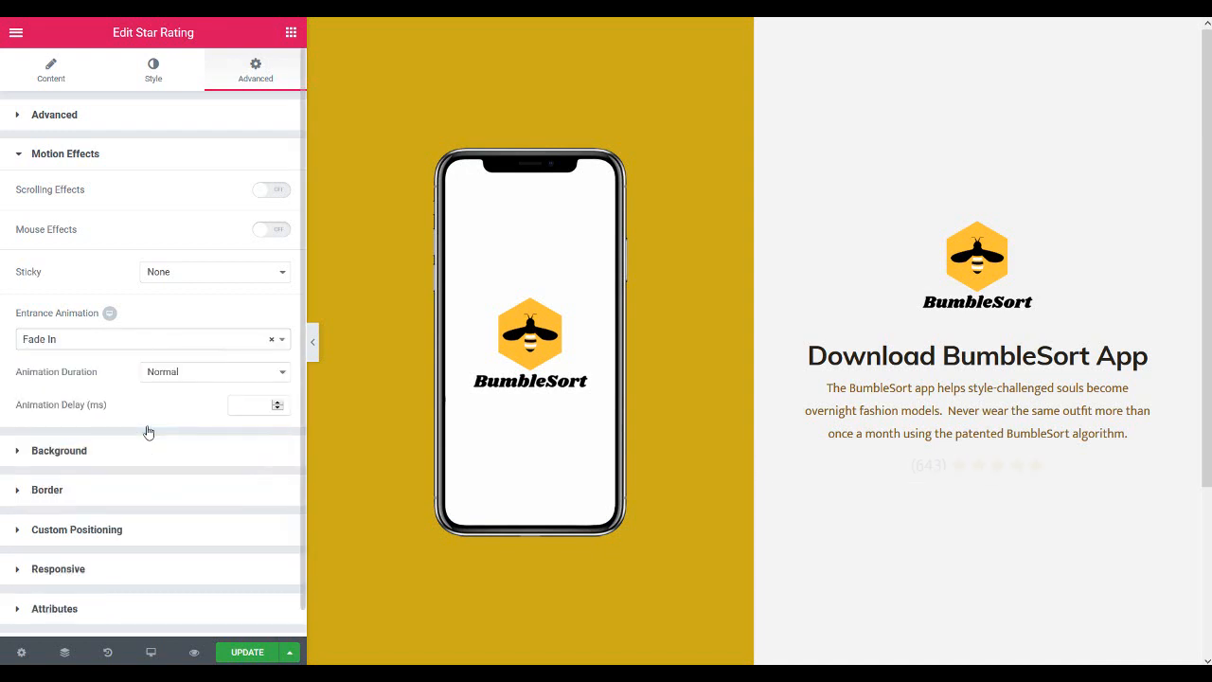
pyautogui.click(240, 407)
pyautogui.write('300')
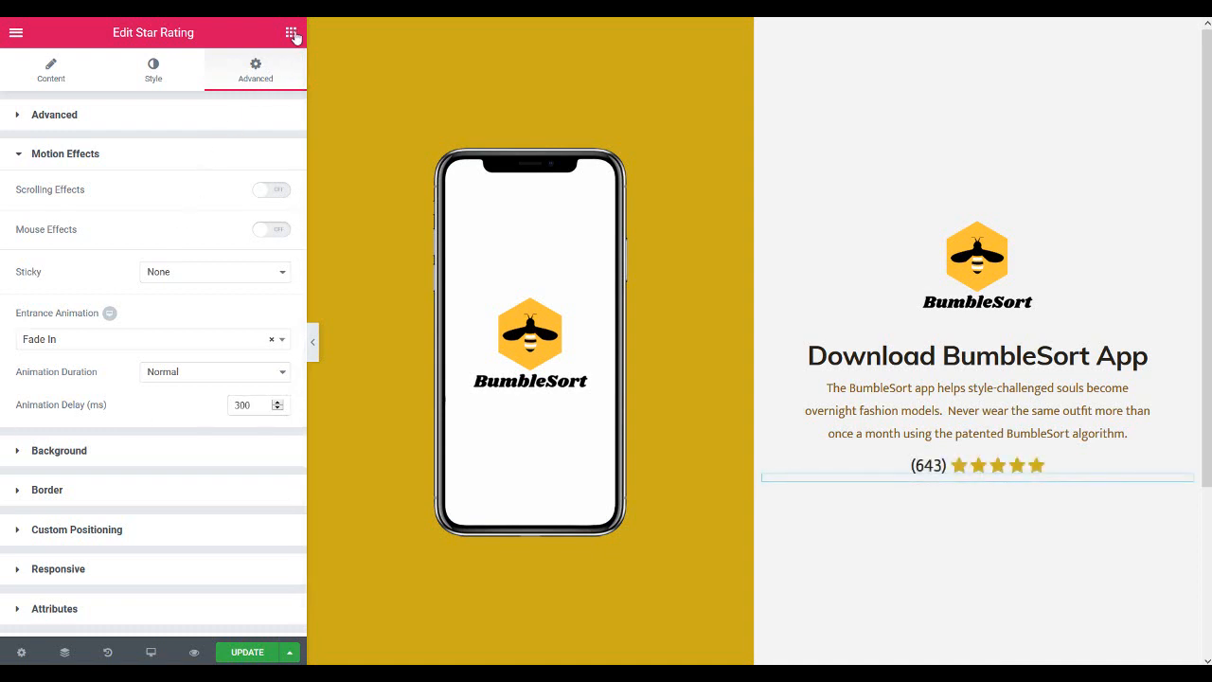
# Add an Inner Section below the star rating and set its boxed content width to 400
pyautogui.click(290, 33)
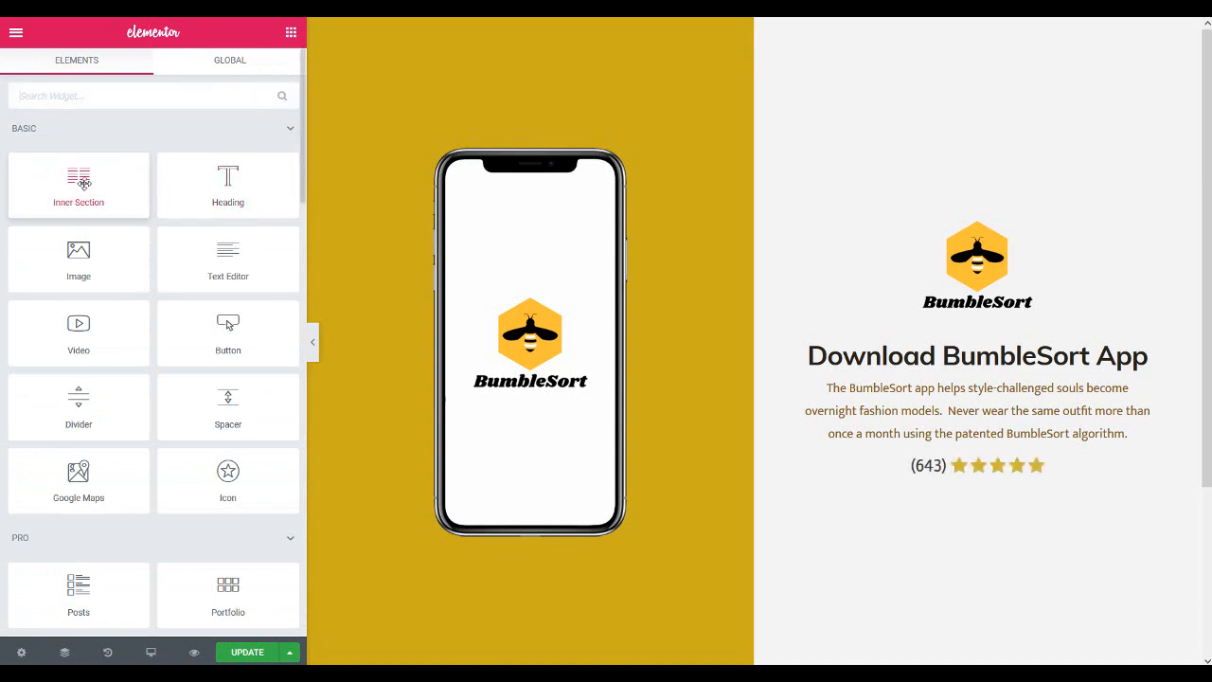
pyautogui.moveTo(83, 180); pyautogui.dragTo(220, 255)
pyautogui.moveTo(801, 412); pyautogui.dragTo(1003, 476)
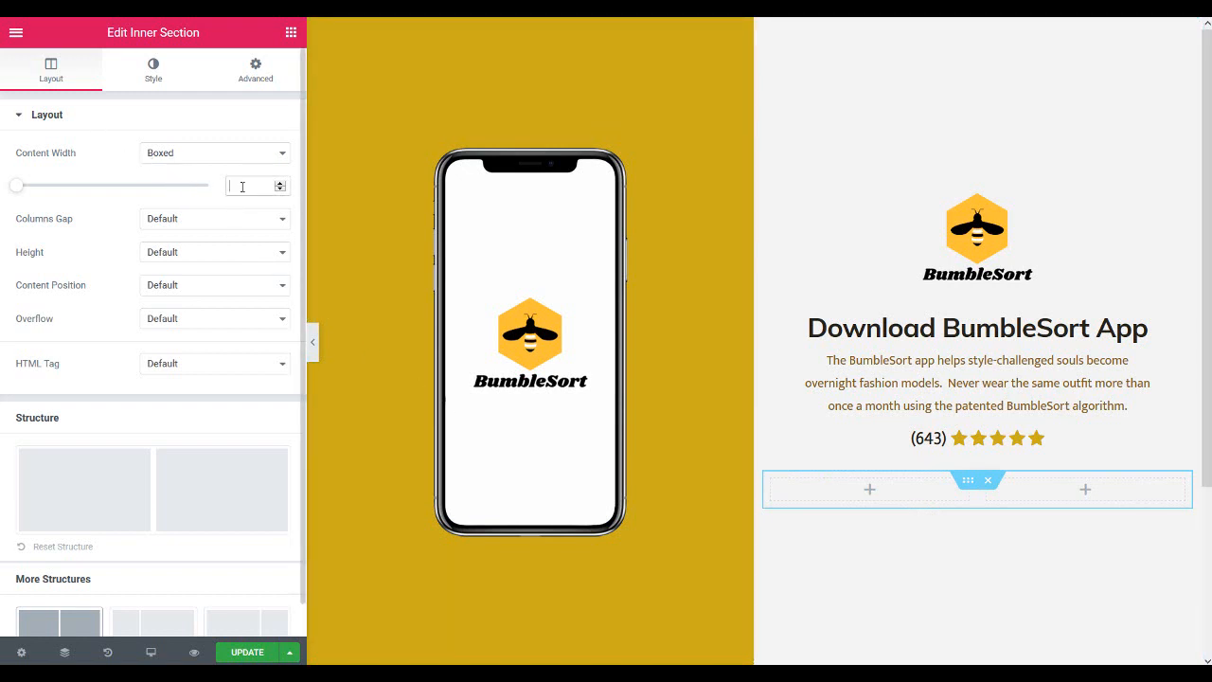
pyautogui.write('400')
# Give the inner section a Zoom In entrance animation with a 500 ms delay
pyautogui.click(260, 68)
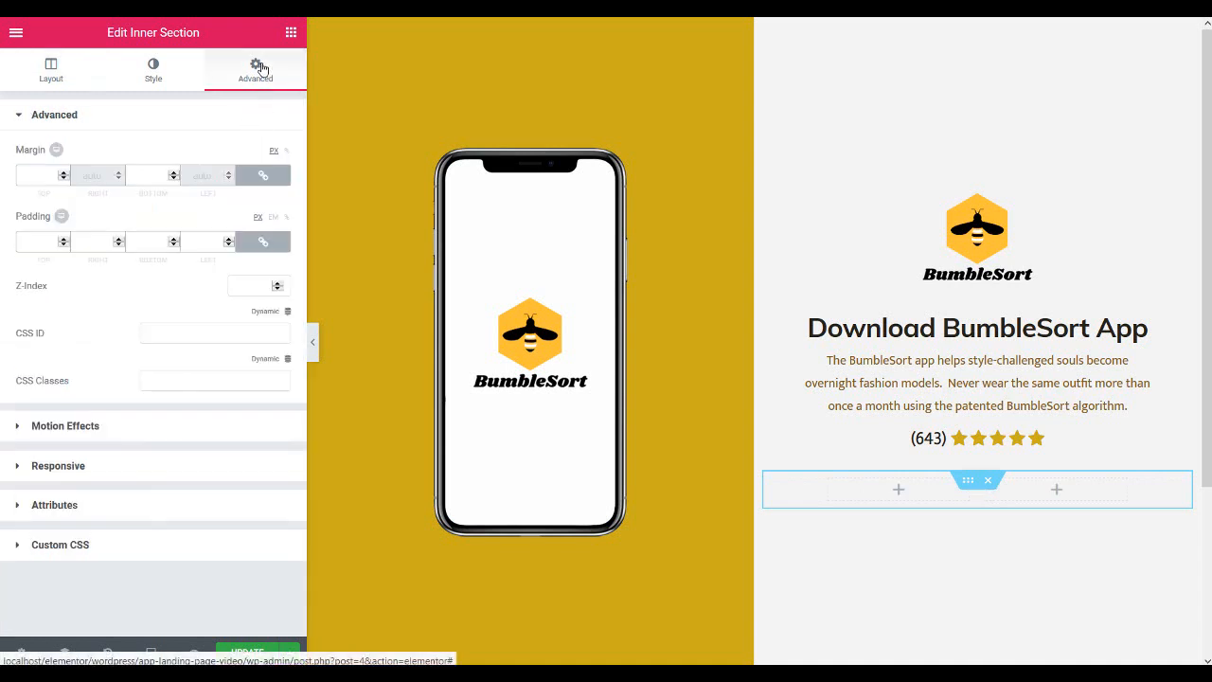
pyautogui.click(143, 436)
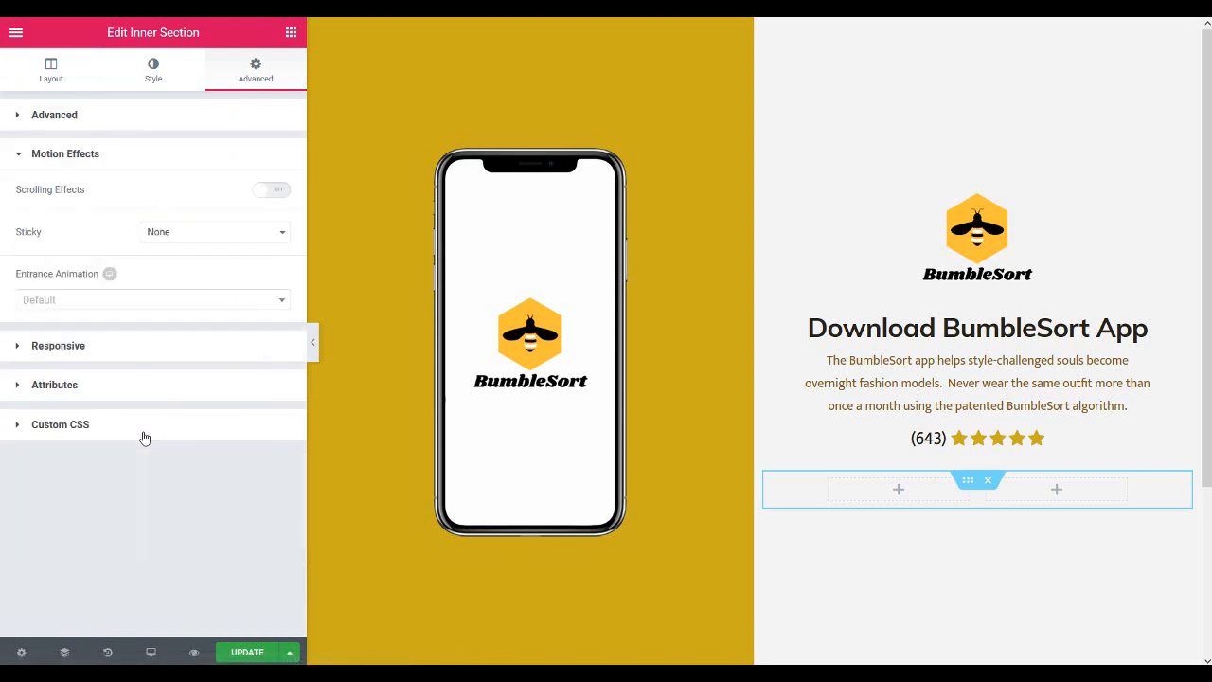
pyautogui.click(157, 303)
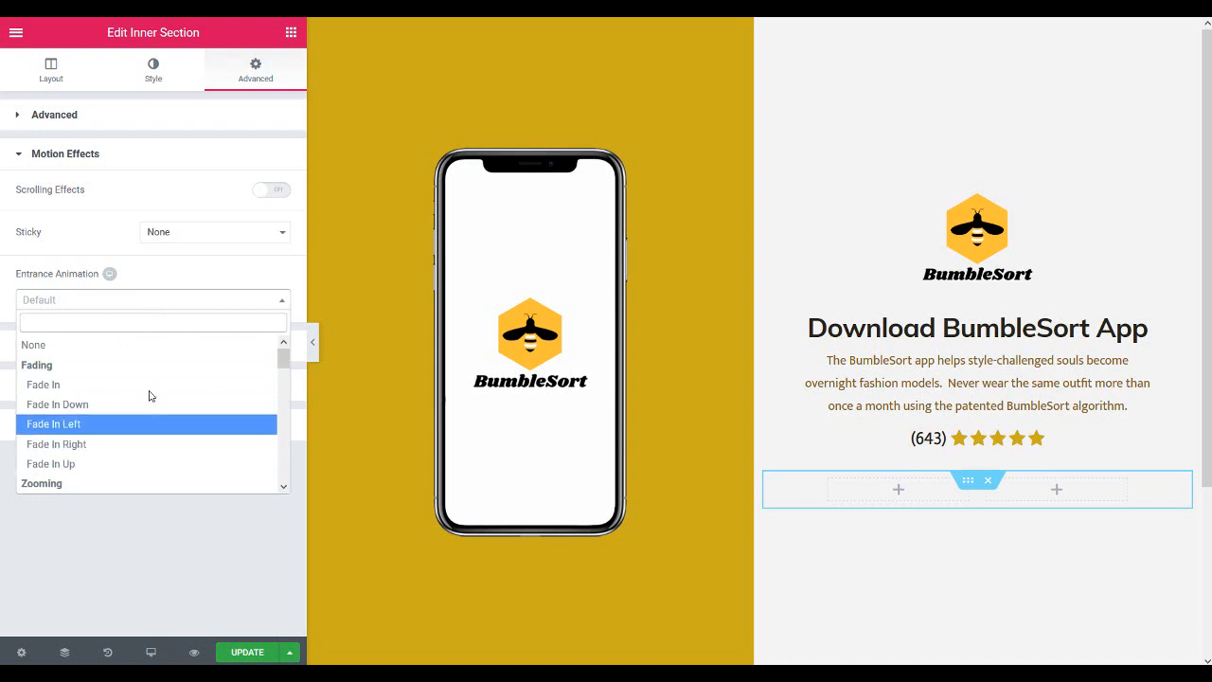
pyautogui.click(142, 423)
pyautogui.click(149, 302)
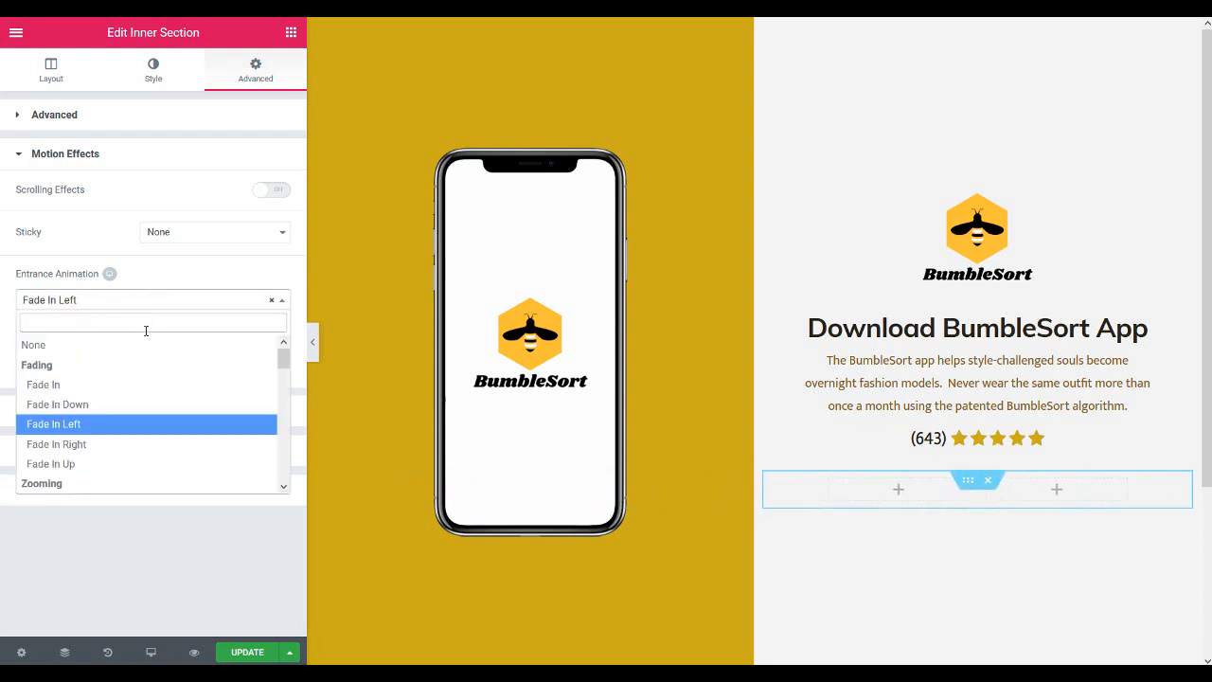
pyautogui.write('zoo')
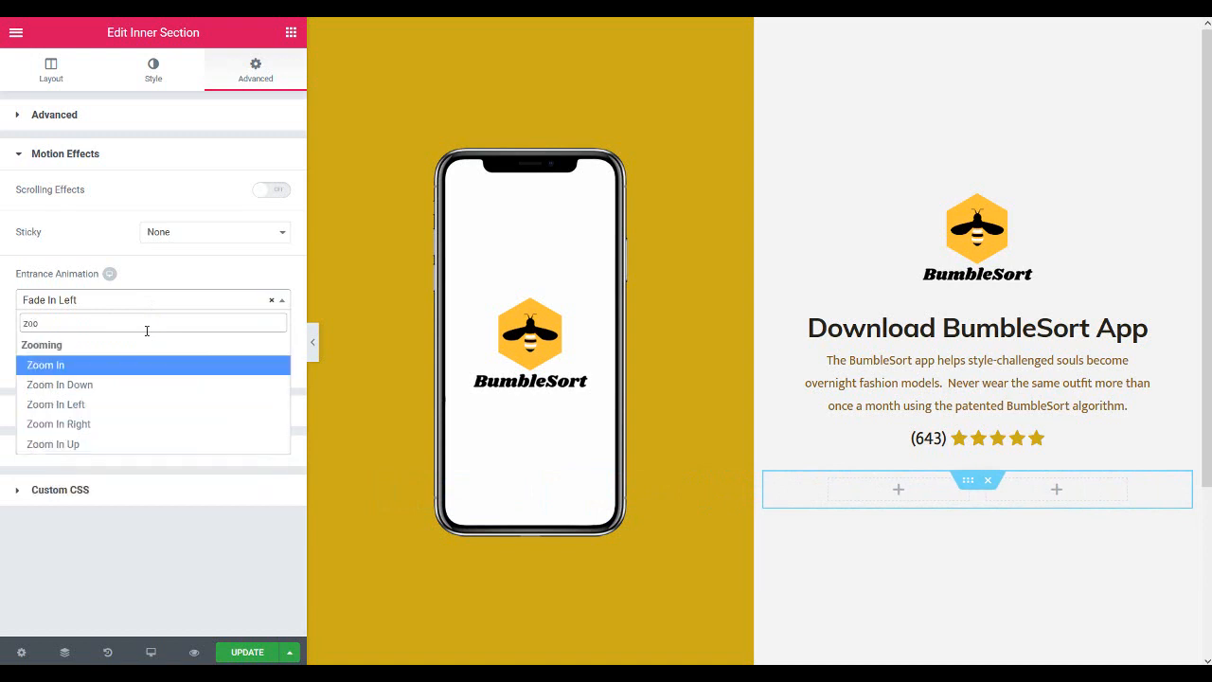
pyautogui.click(151, 366)
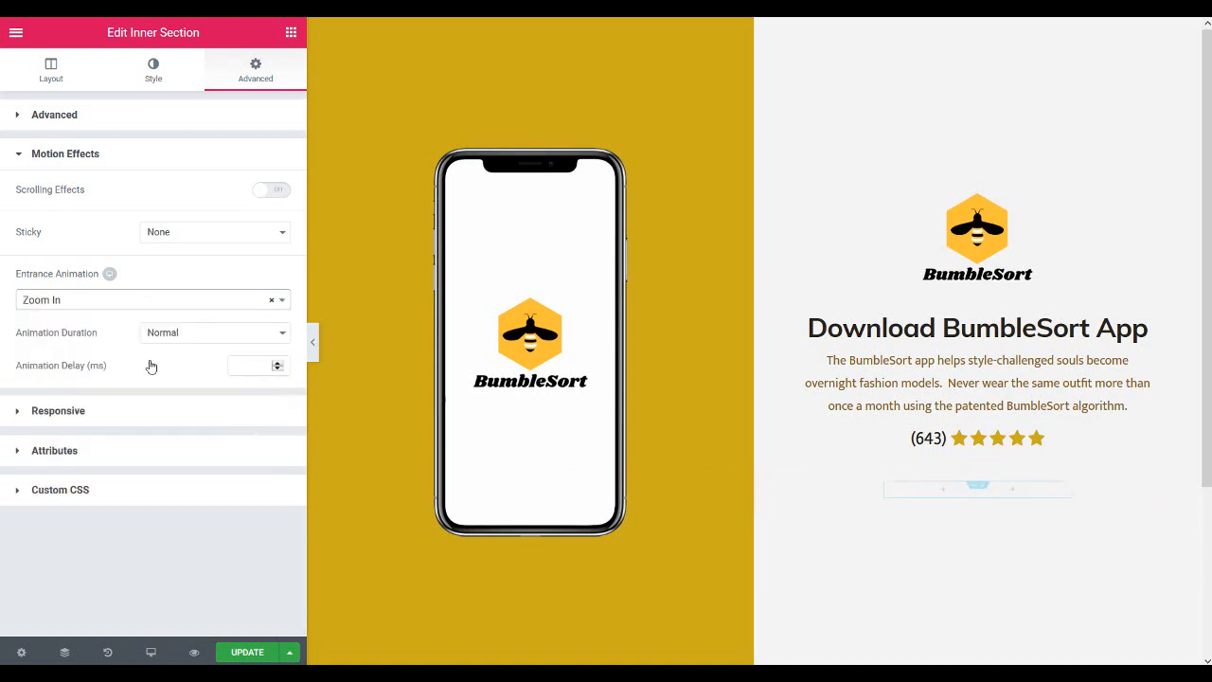
pyautogui.click(244, 366)
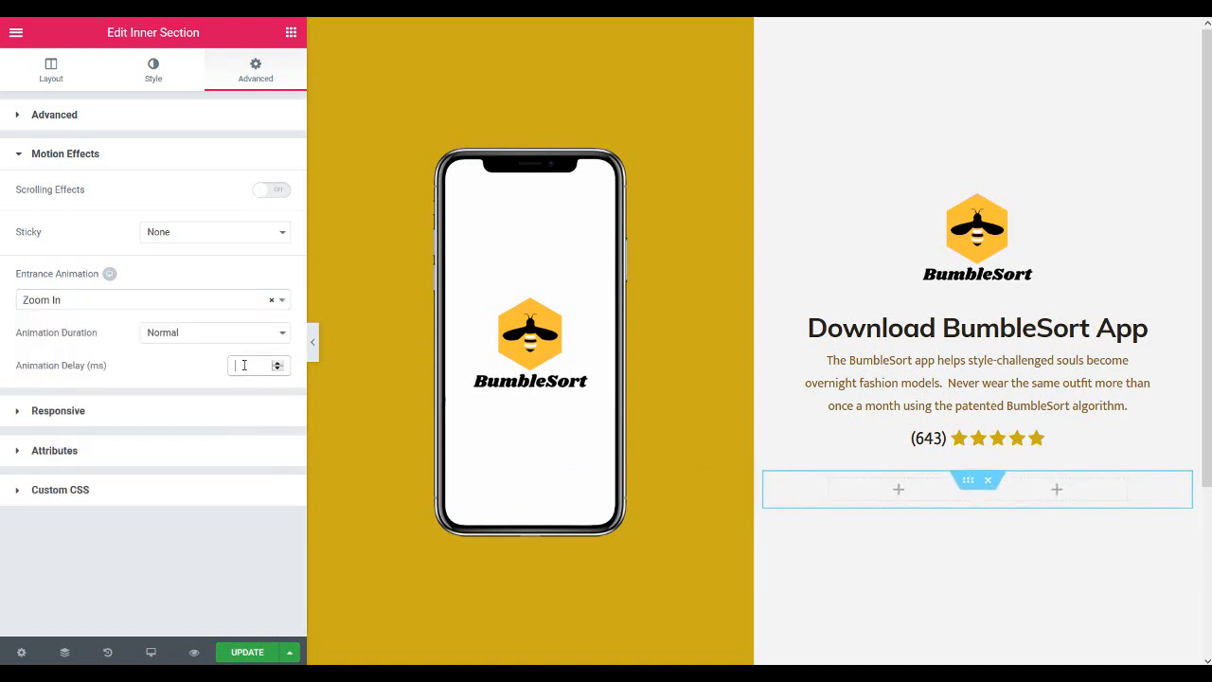
pyautogui.write('500')
# Add an Image widget to the inner section's left column and delete its placeholder image
pyautogui.click(898, 491)
pyautogui.moveTo(89, 267); pyautogui.dragTo(878, 497)
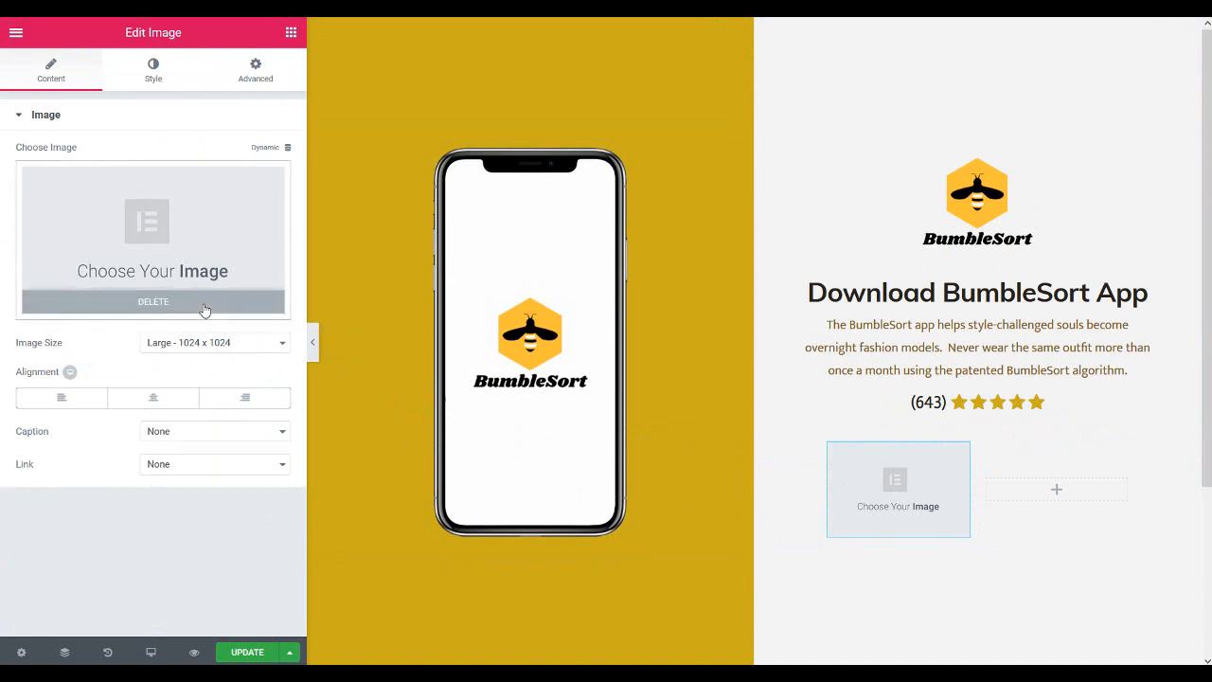
pyautogui.click(204, 303)
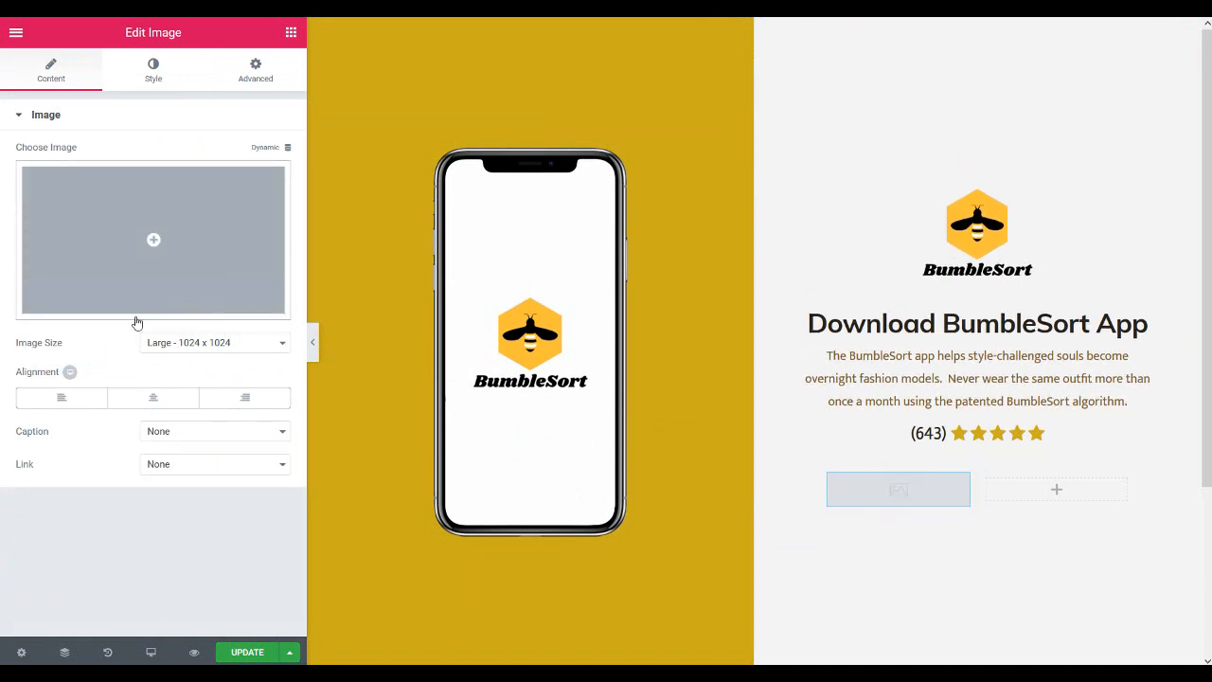
# Upload appstore.png as the left column's image with the alt text "app store button"
pyautogui.click(154, 239)
pyautogui.click(86, 98)
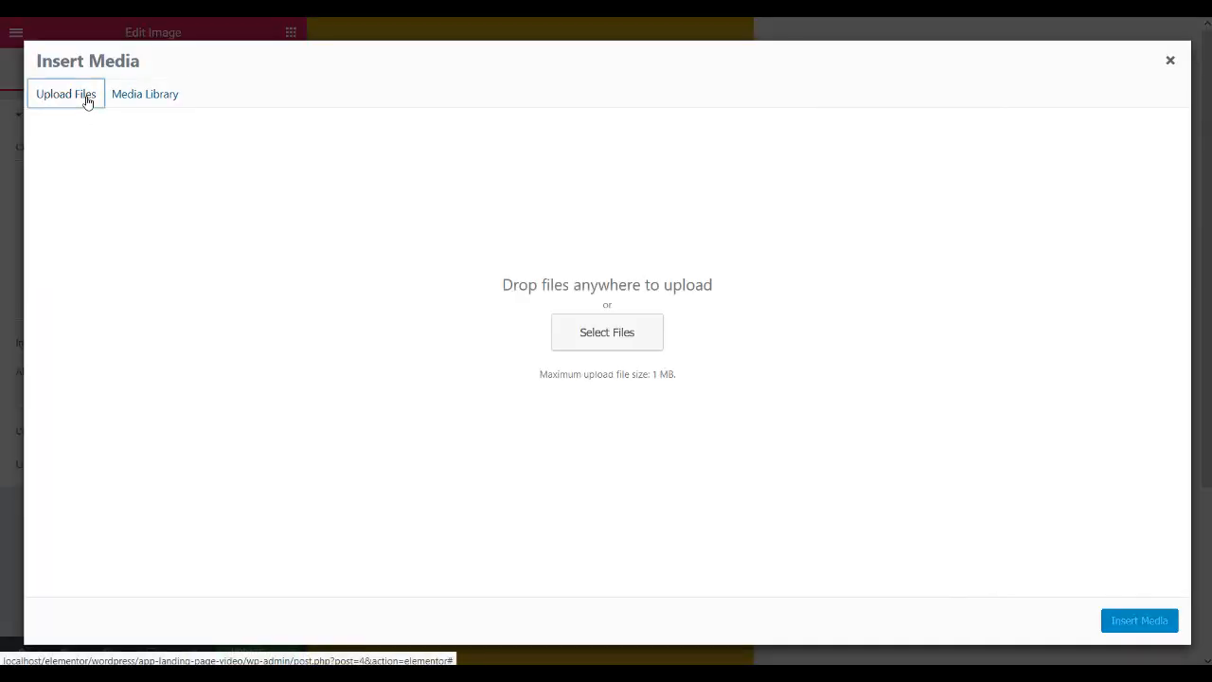
pyautogui.click(584, 337)
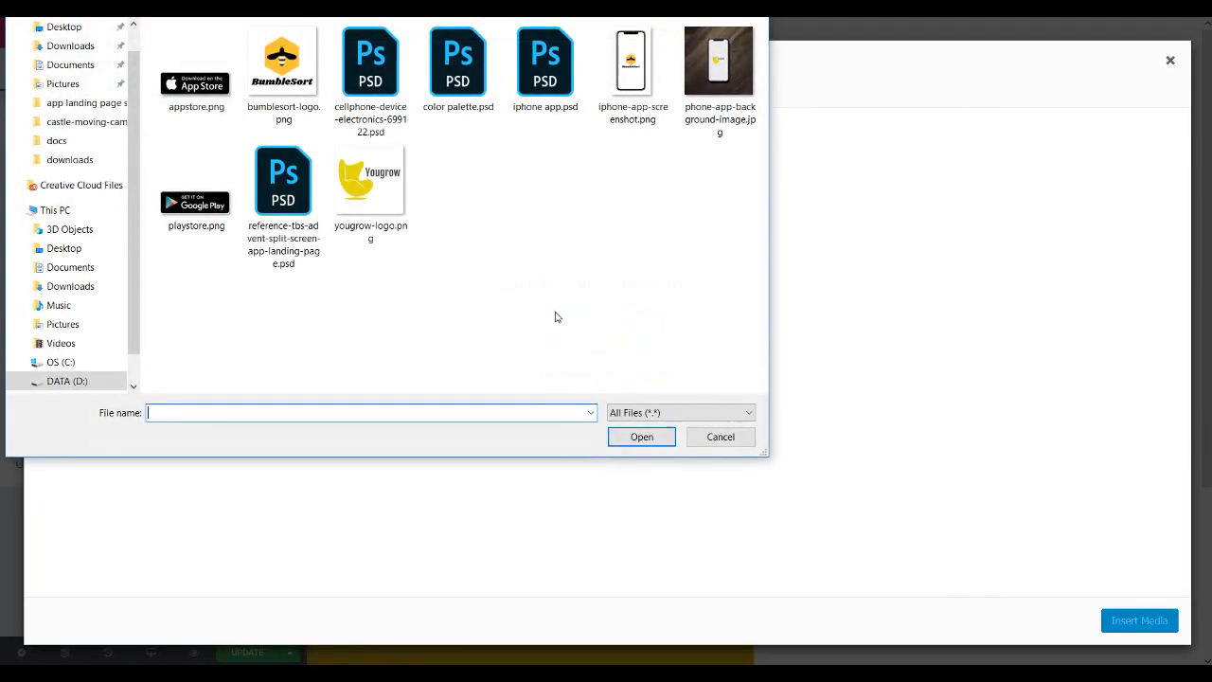
pyautogui.click(196, 66)
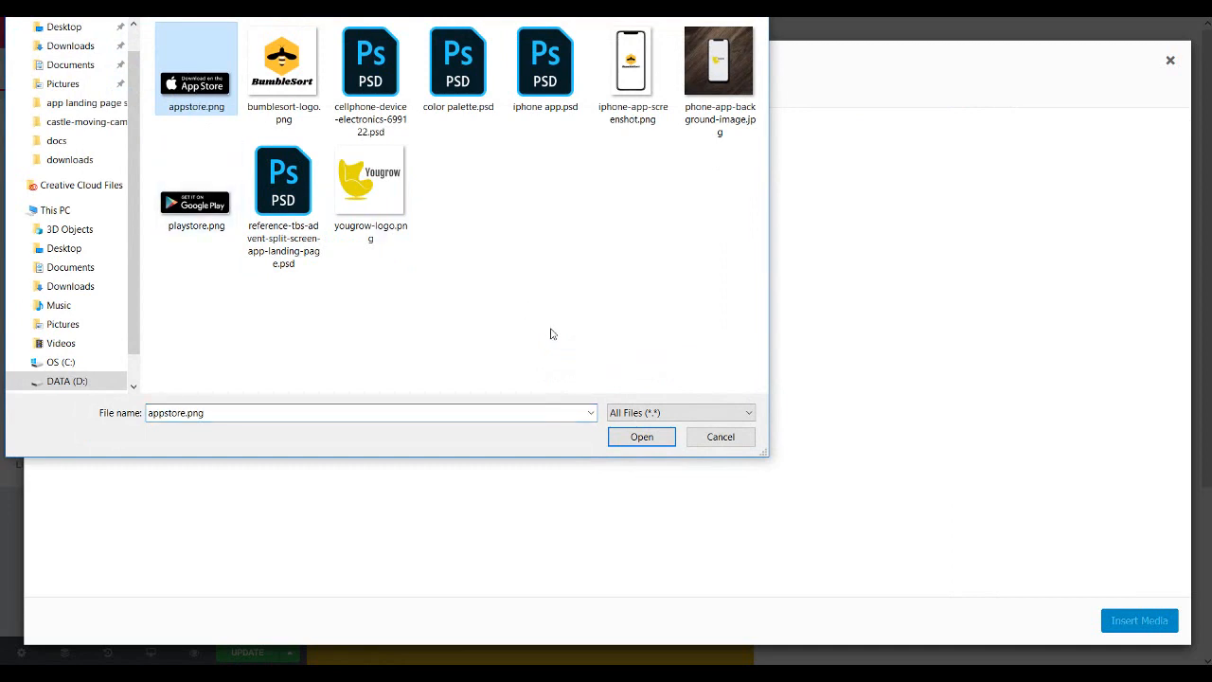
pyautogui.click(629, 434)
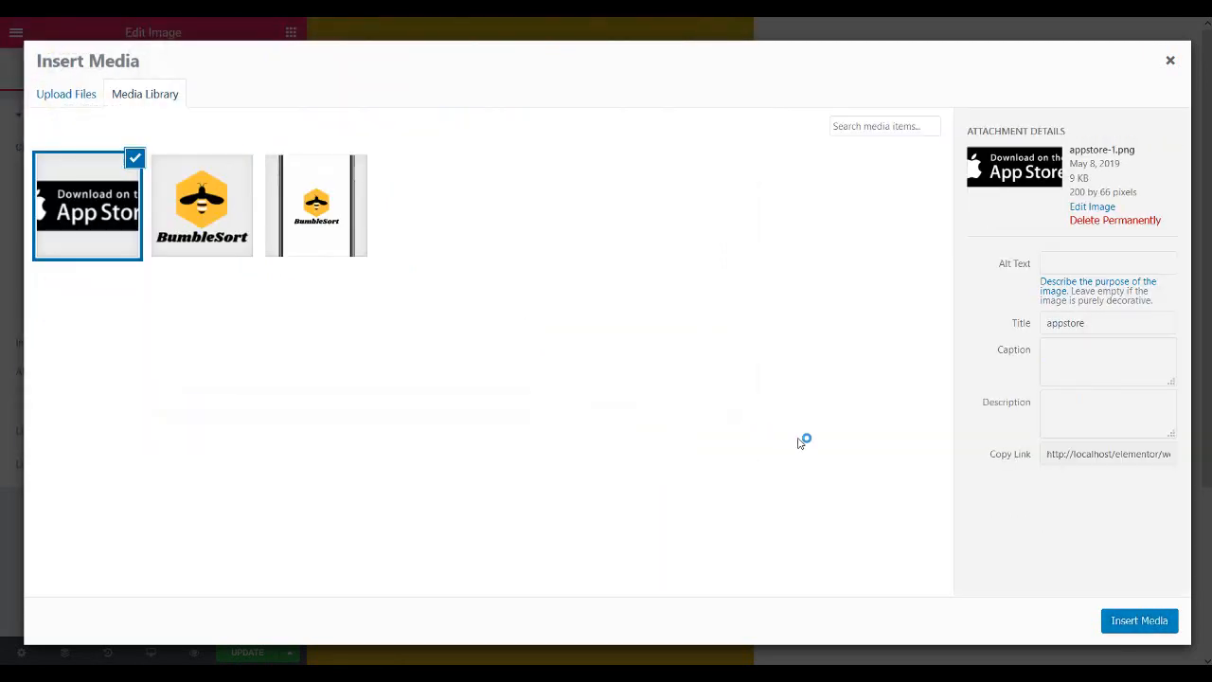
pyautogui.click(1067, 266)
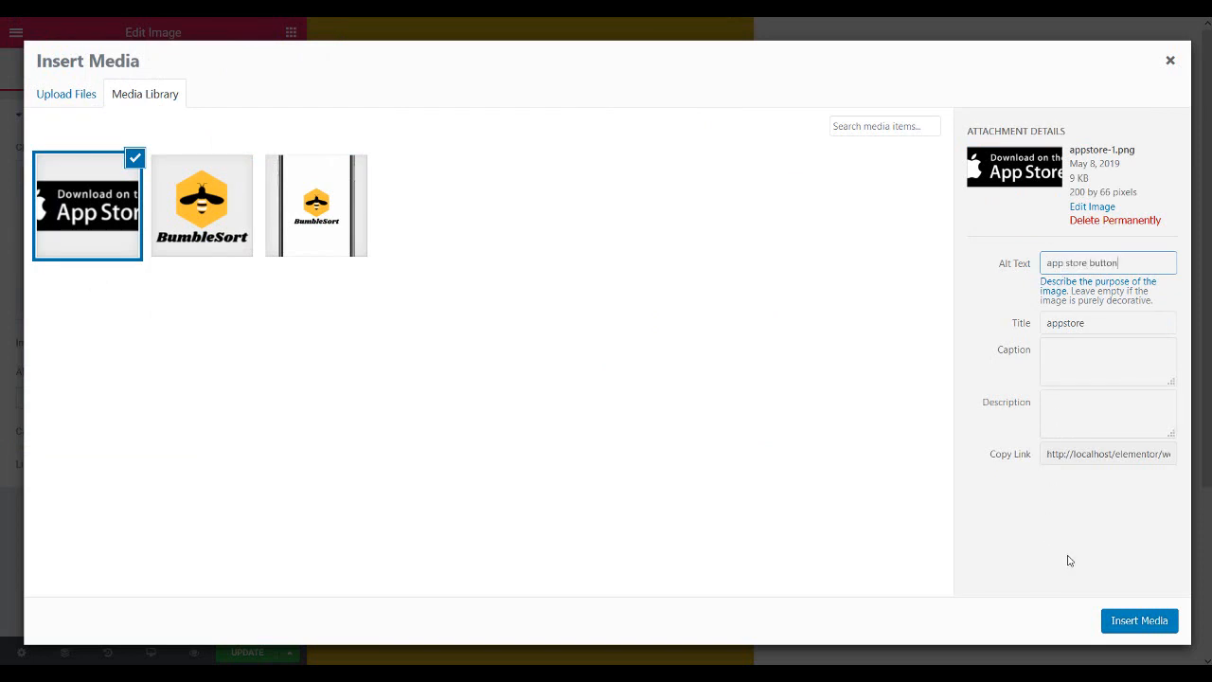
pyautogui.click(1139, 623)
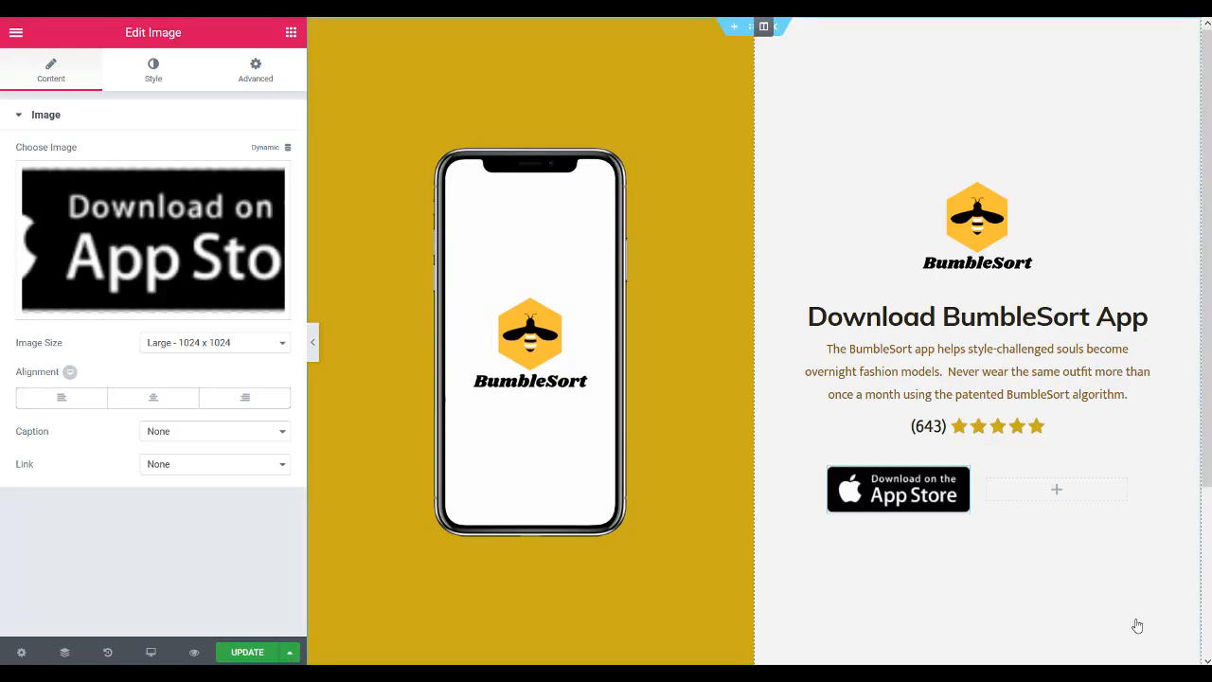
pyautogui.click(151, 400)
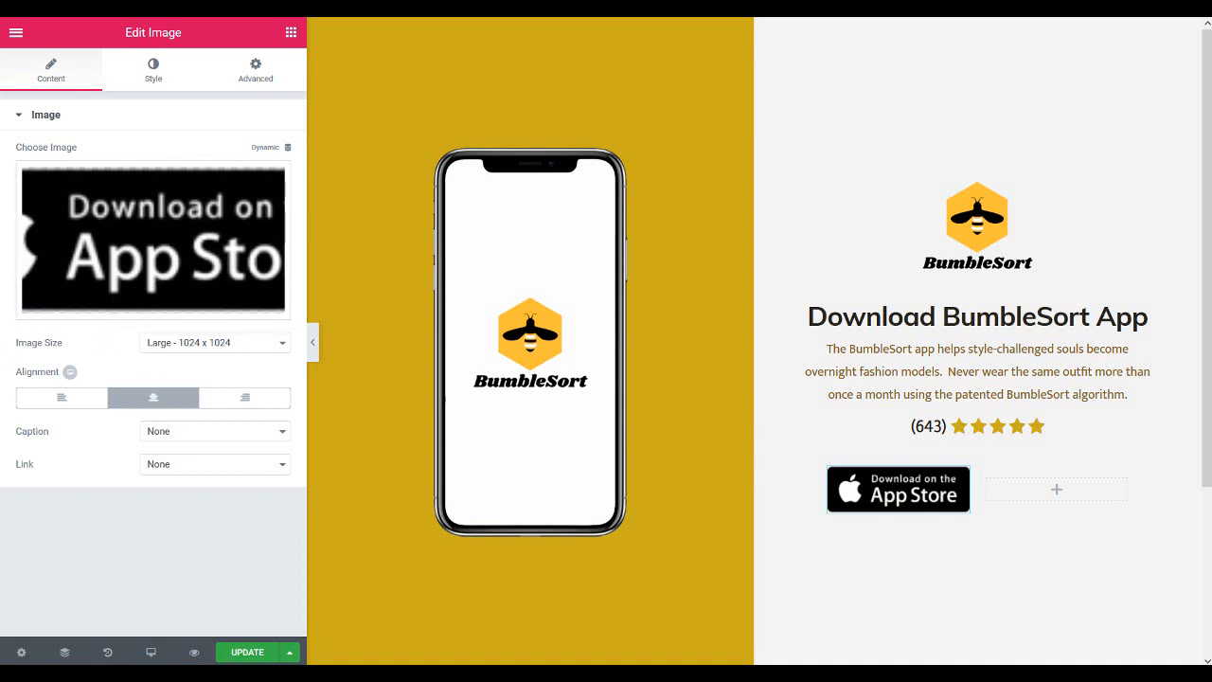
pyautogui.click(266, 465)
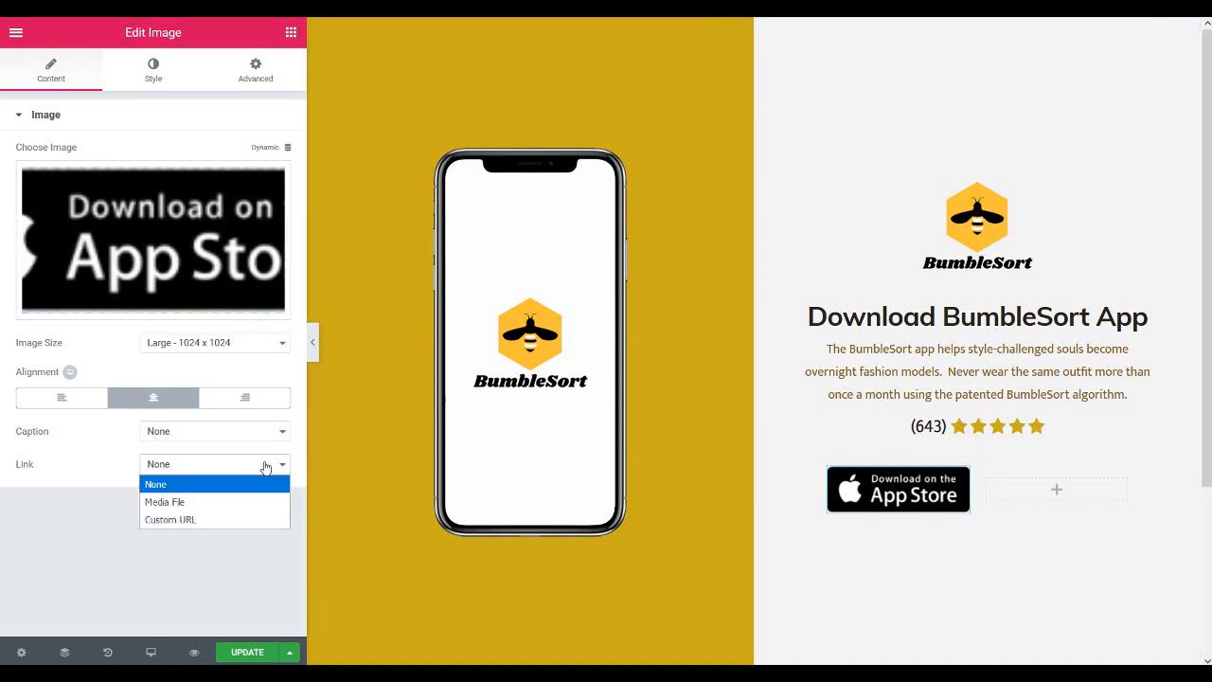
pyautogui.click(243, 520)
pyautogui.click(144, 514)
pyautogui.write('https://www.apple.com/ios/app-store/')
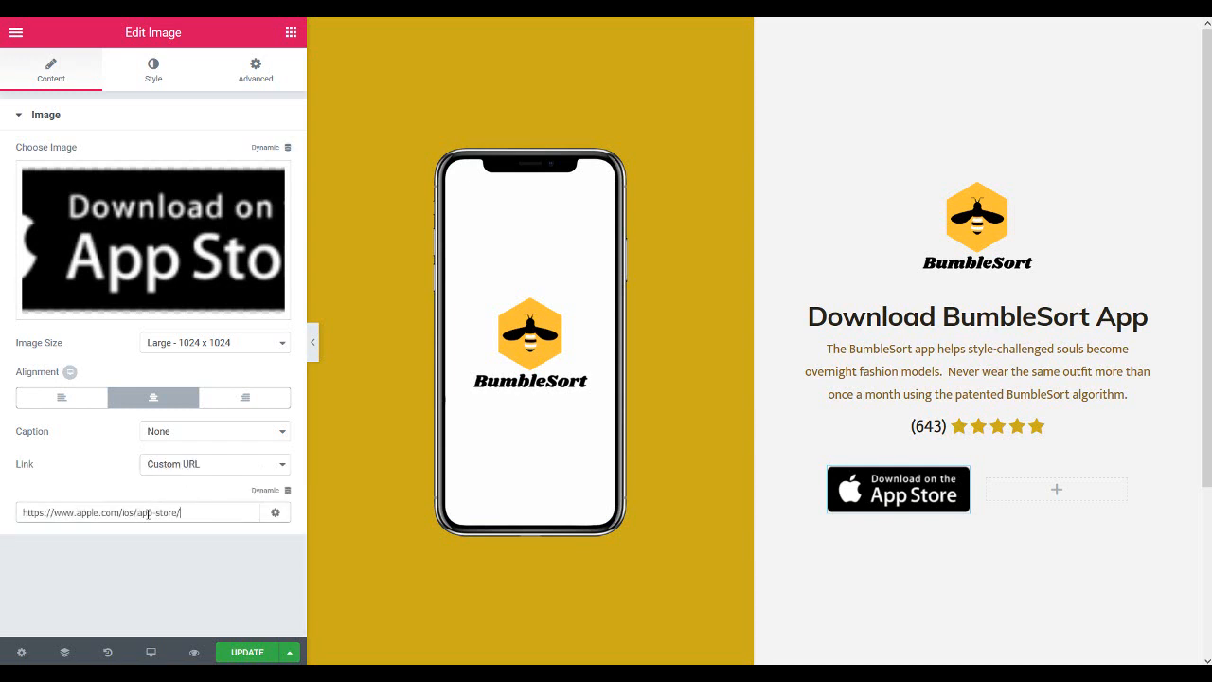
# Set the App Store image's width to 150 px and its hover animation to Grow
pyautogui.click(154, 76)
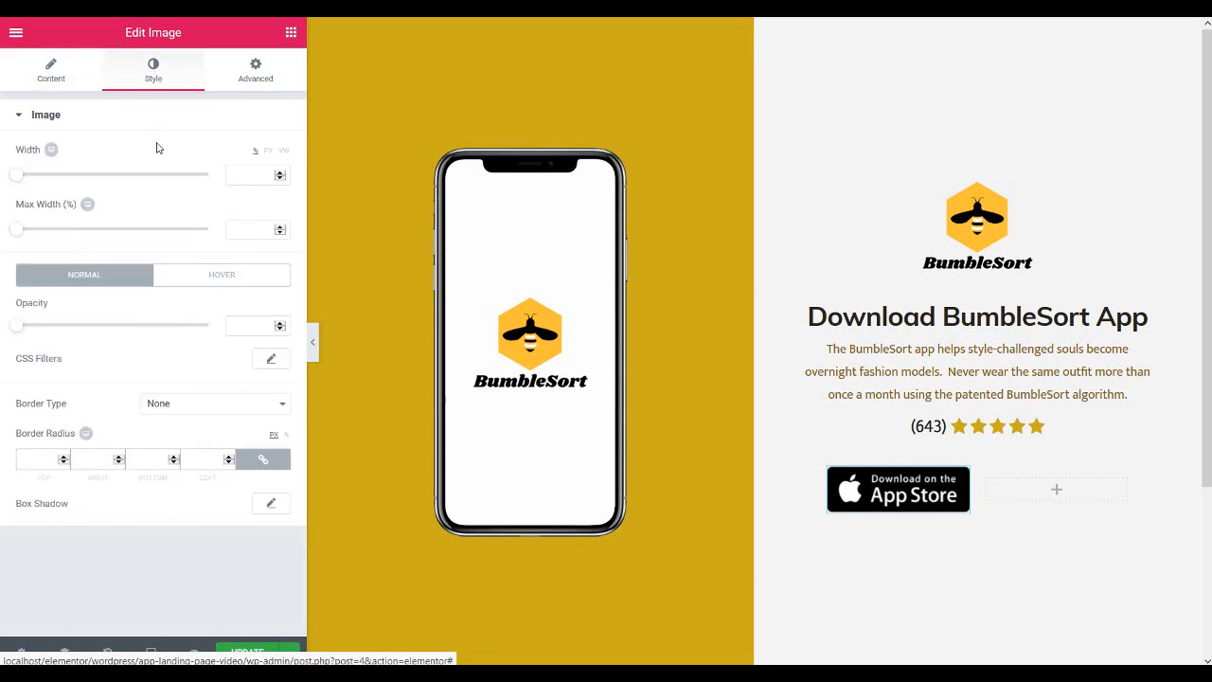
pyautogui.click(258, 176)
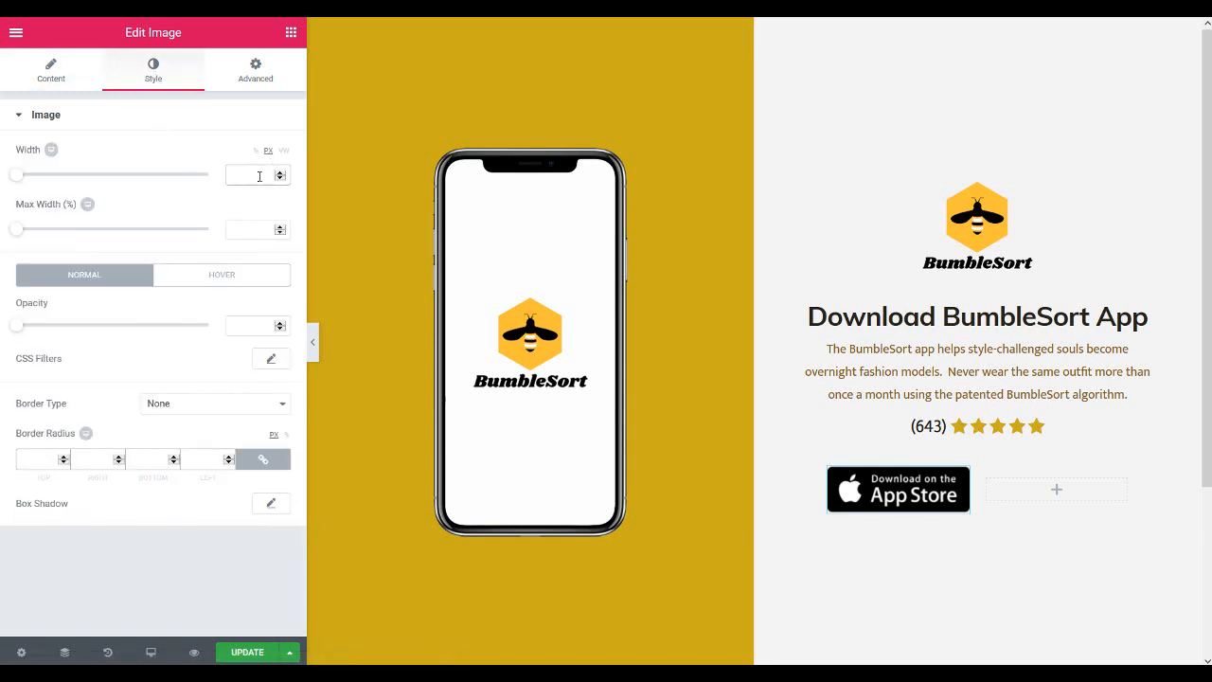
pyautogui.write('150')
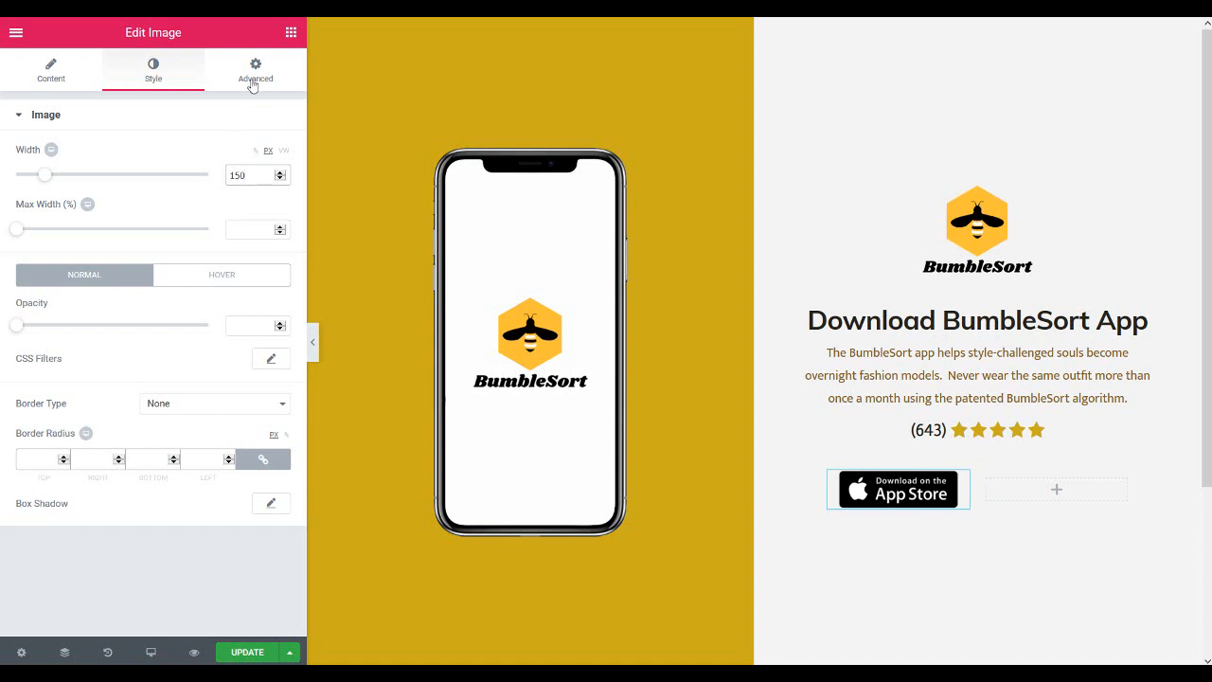
pyautogui.click(217, 280)
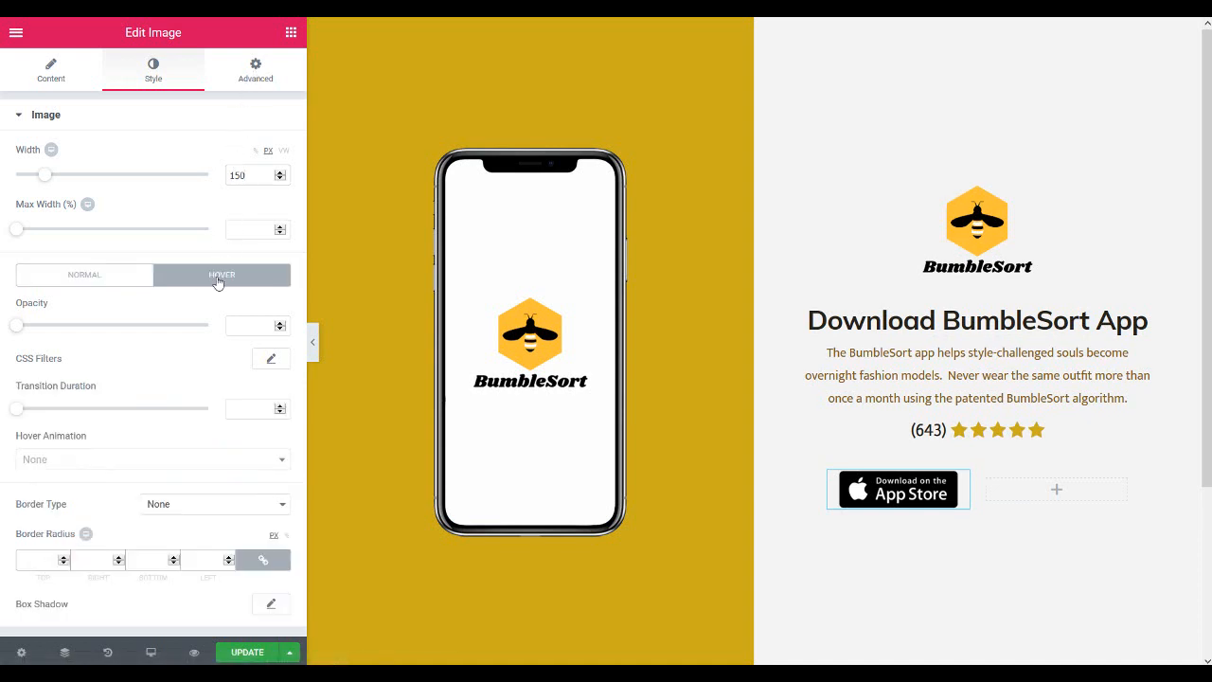
pyautogui.click(174, 464)
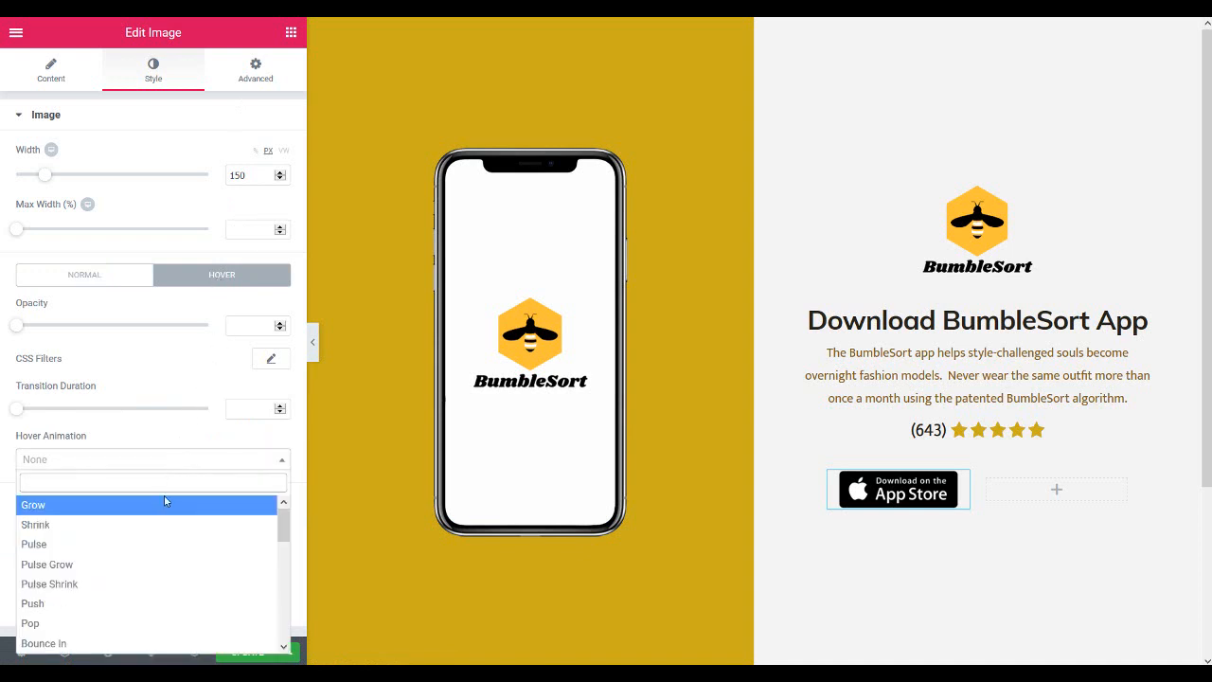
pyautogui.click(163, 507)
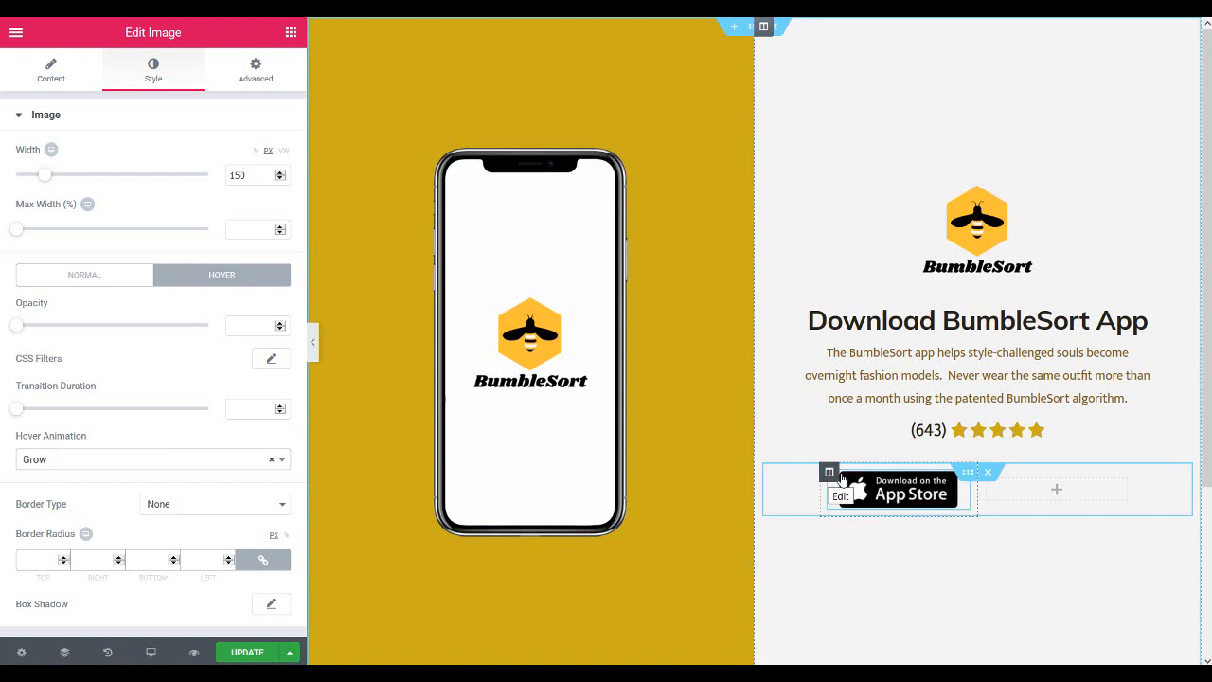
# Copy the App Store image widget and paste it into the inner section's empty right column
pyautogui.rightClick(959, 486)
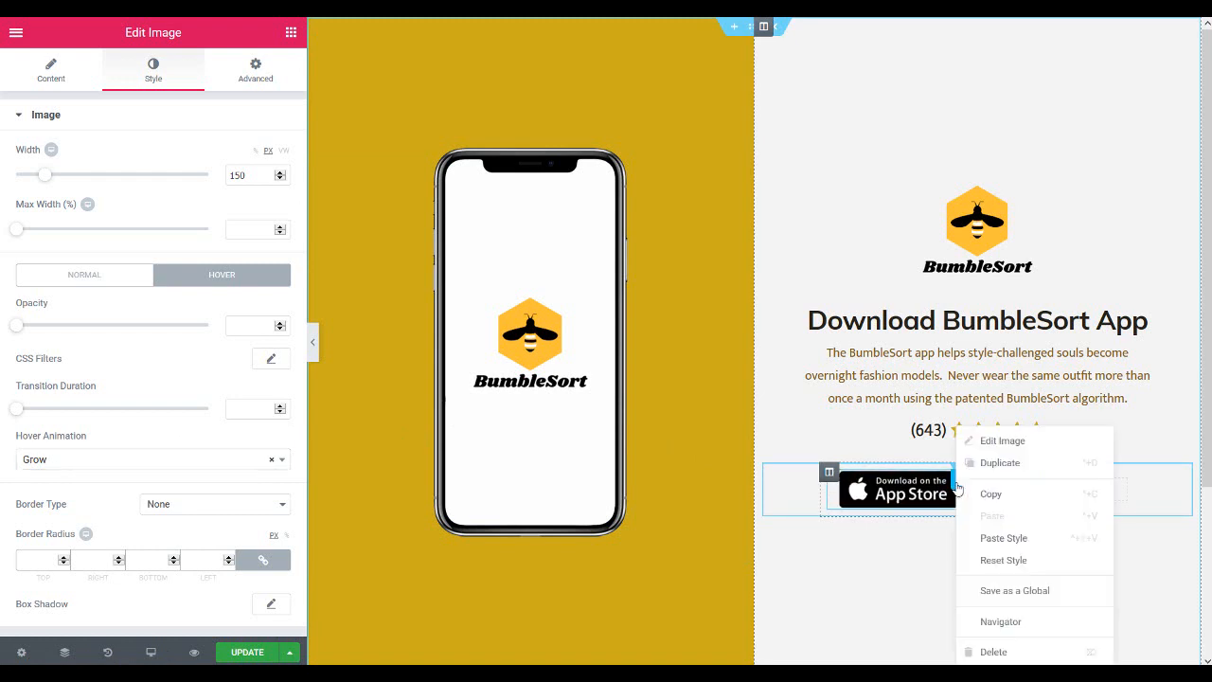
pyautogui.click(980, 494)
pyautogui.rightClick(1060, 493)
pyautogui.click(1089, 508)
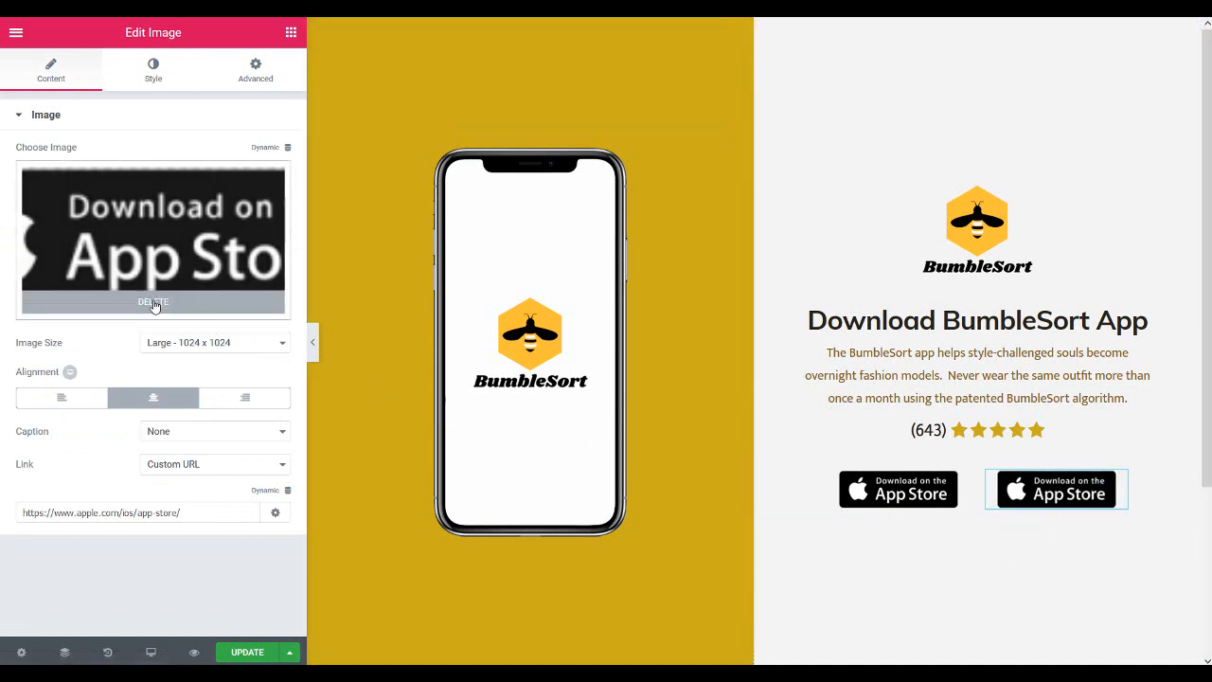
# Replace the pasted widget's image with an upload of playstore.png, using the alt text "google play button"
pyautogui.click(154, 304)
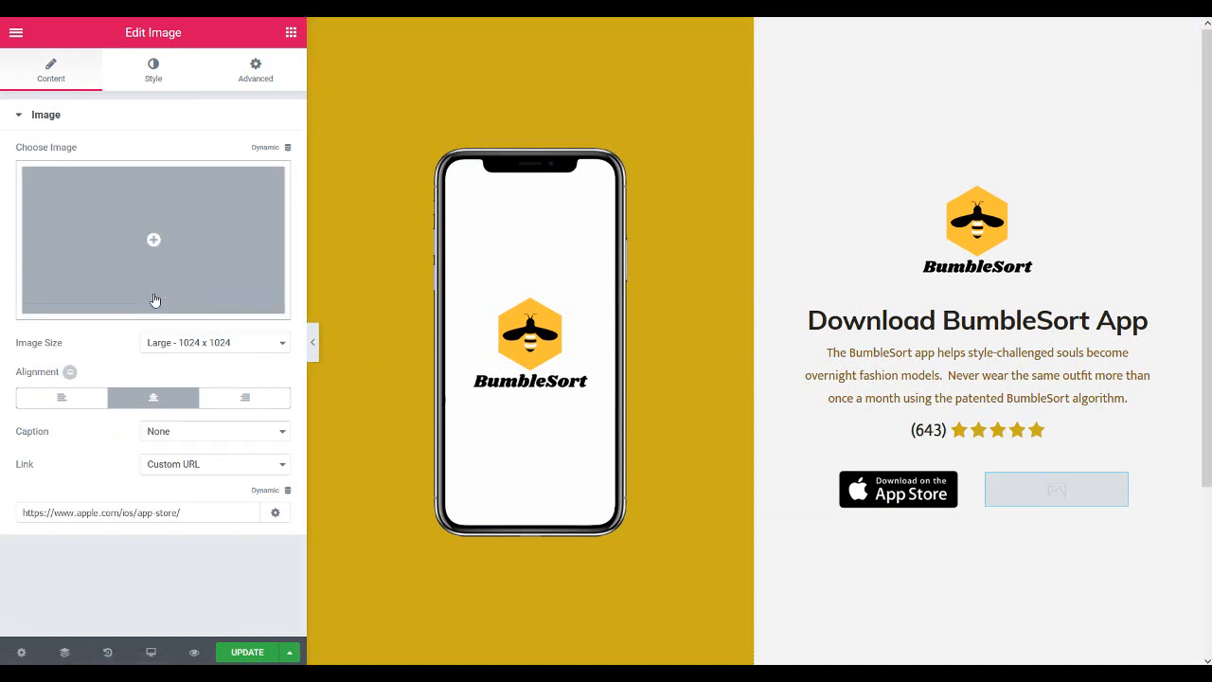
pyautogui.click(151, 239)
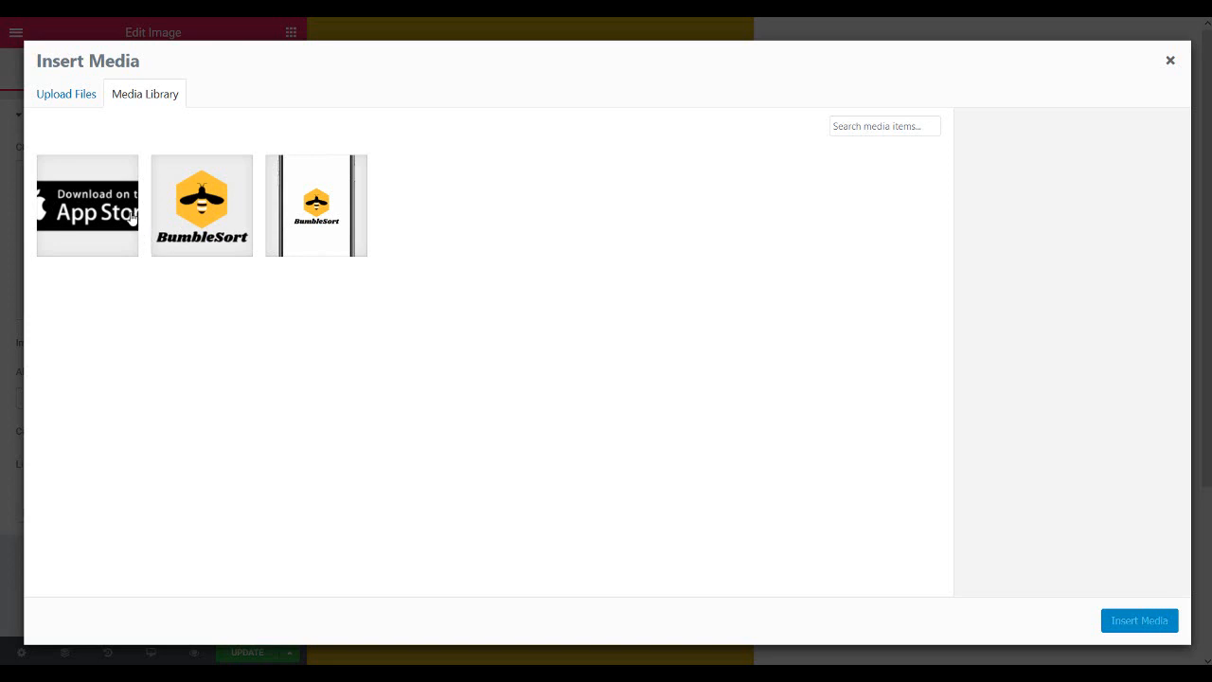
pyautogui.click(72, 100)
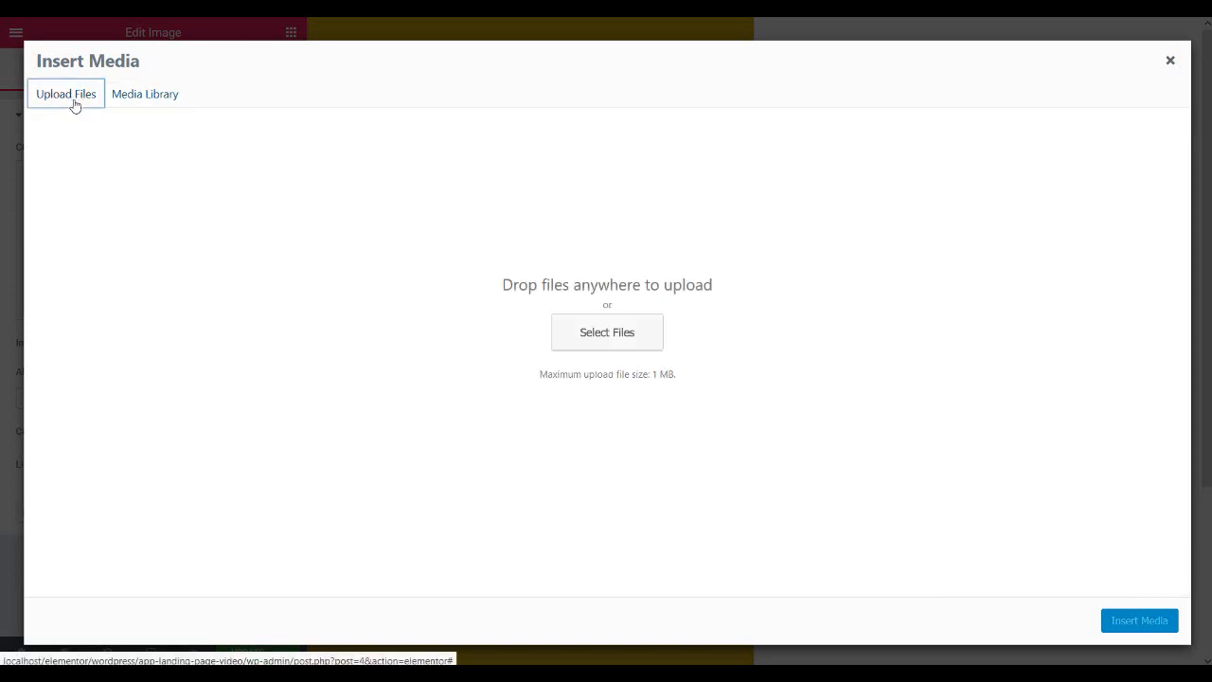
pyautogui.click(574, 332)
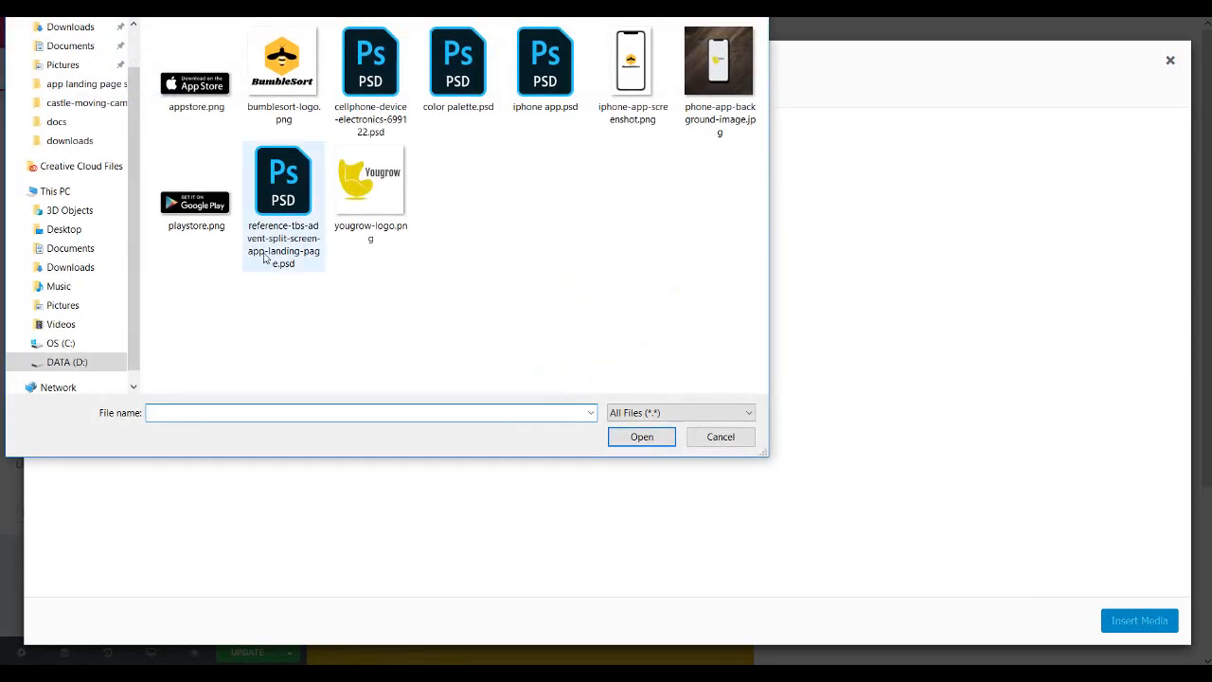
pyautogui.click(196, 194)
pyautogui.click(627, 438)
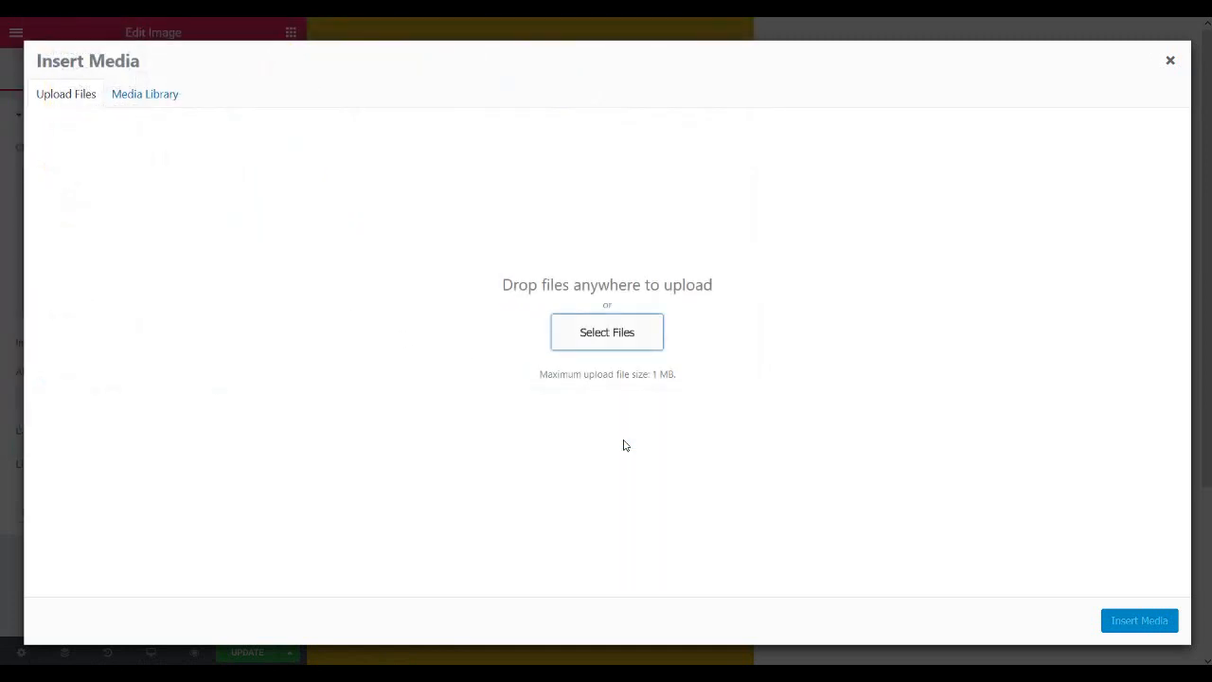
pyautogui.click(1048, 262)
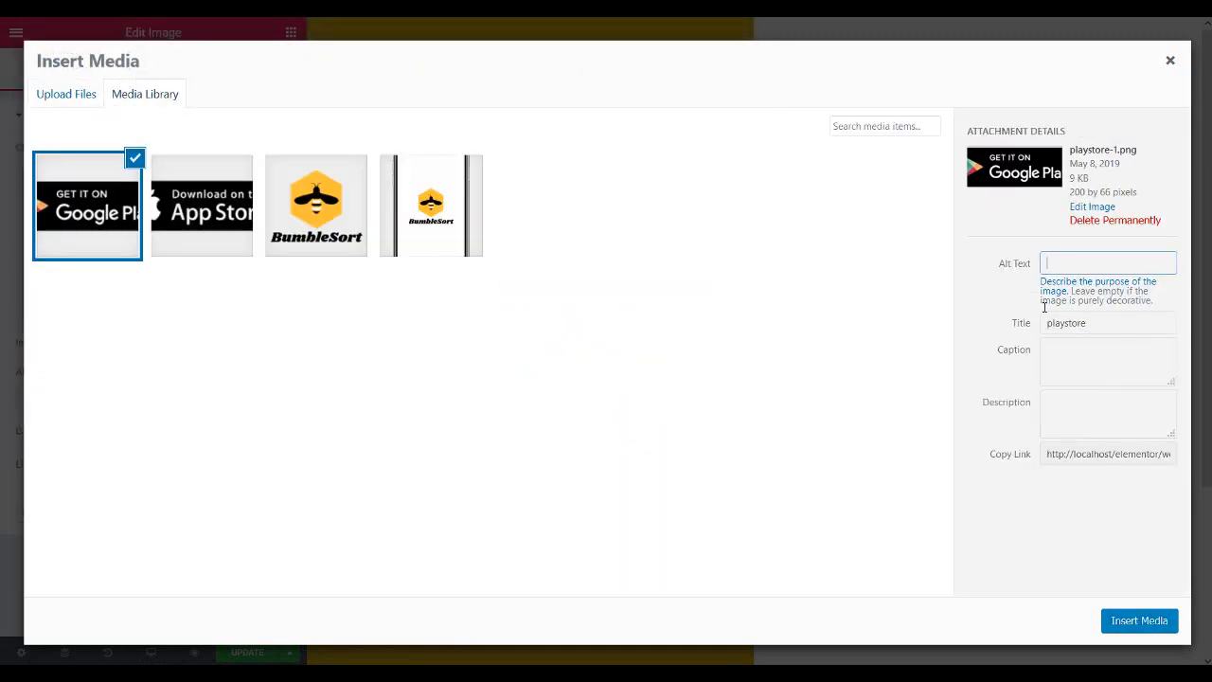
pyautogui.write('google play button')
pyautogui.click(1140, 617)
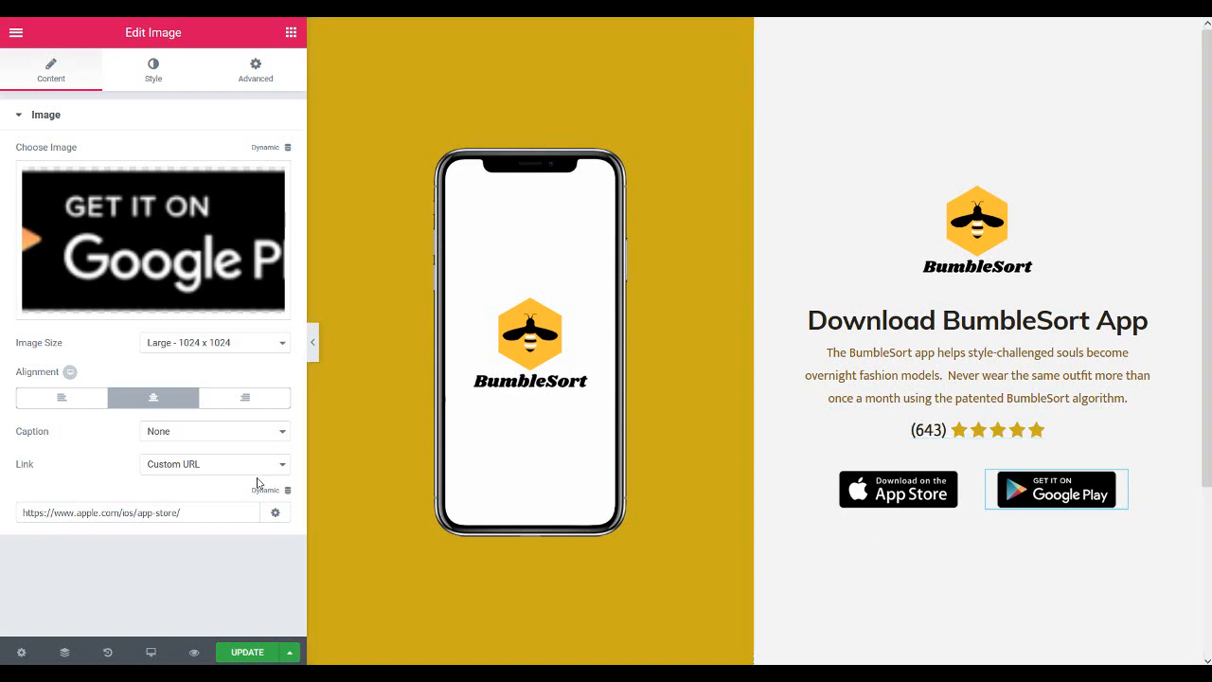
pyautogui.click(237, 512)
pyautogui.hotkey('ctrl', 'a')
pyautogui.press('BackSpace')
pyautogui.write('https://play.google.com/store')
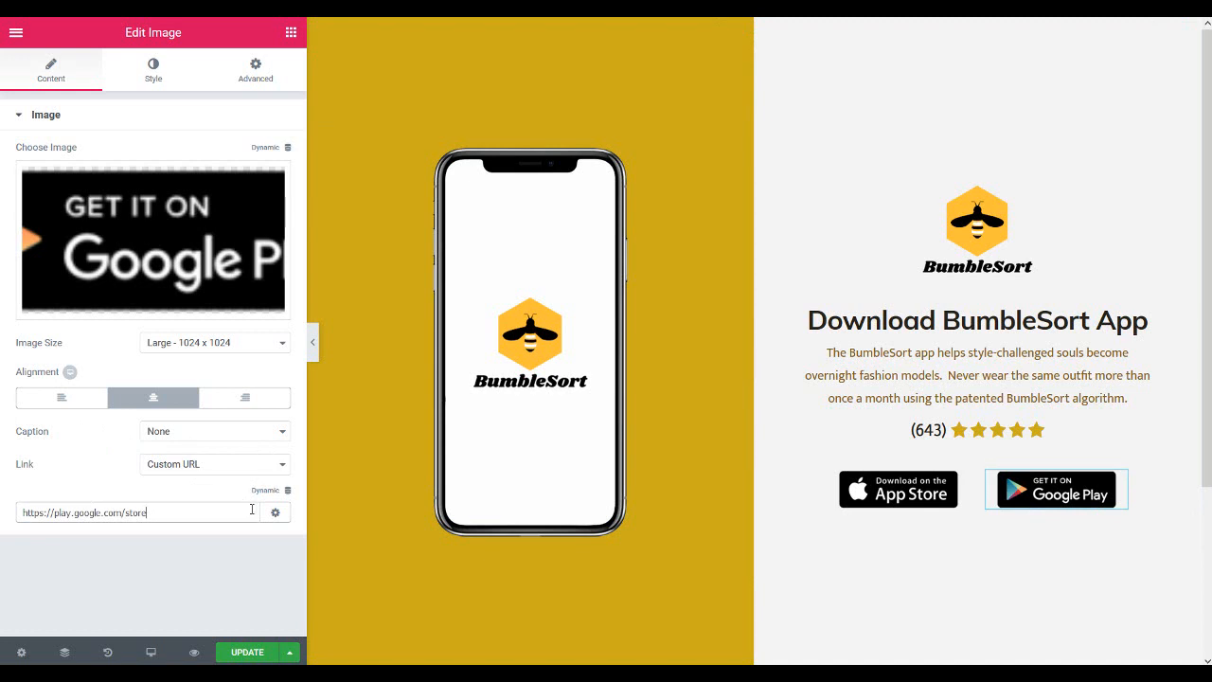
pyautogui.click(255, 653)
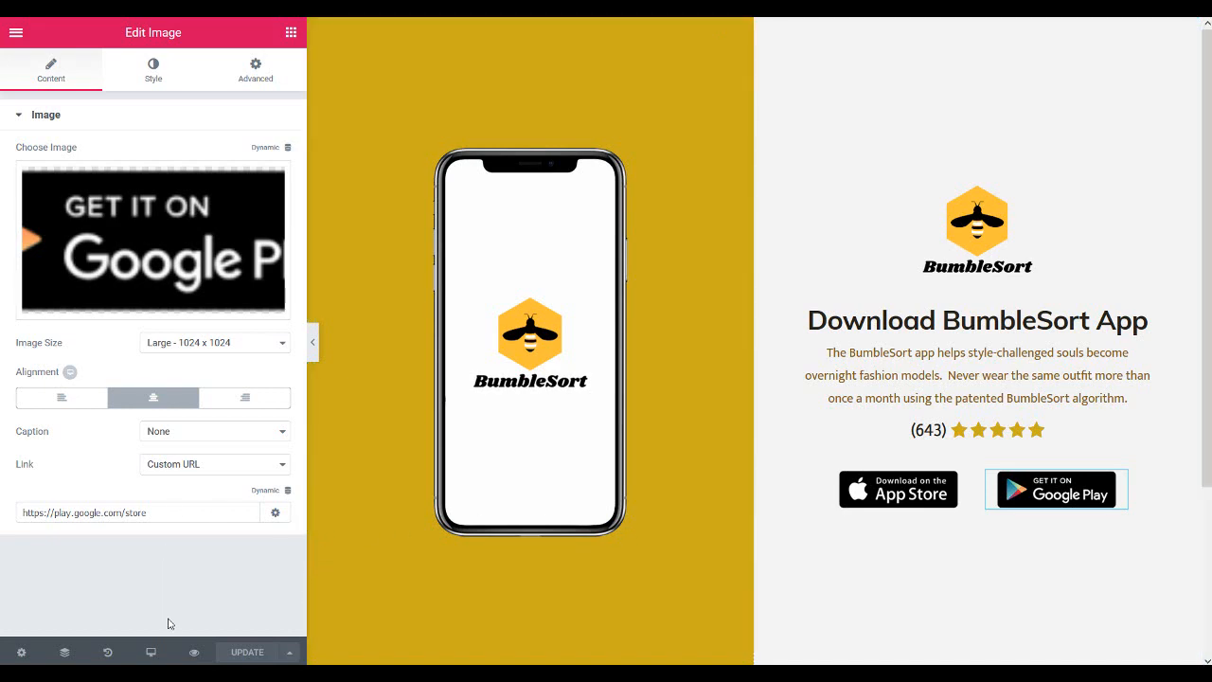
# Examine the whole page's layout in the tablet and mobile responsive previews
pyautogui.click(151, 654)
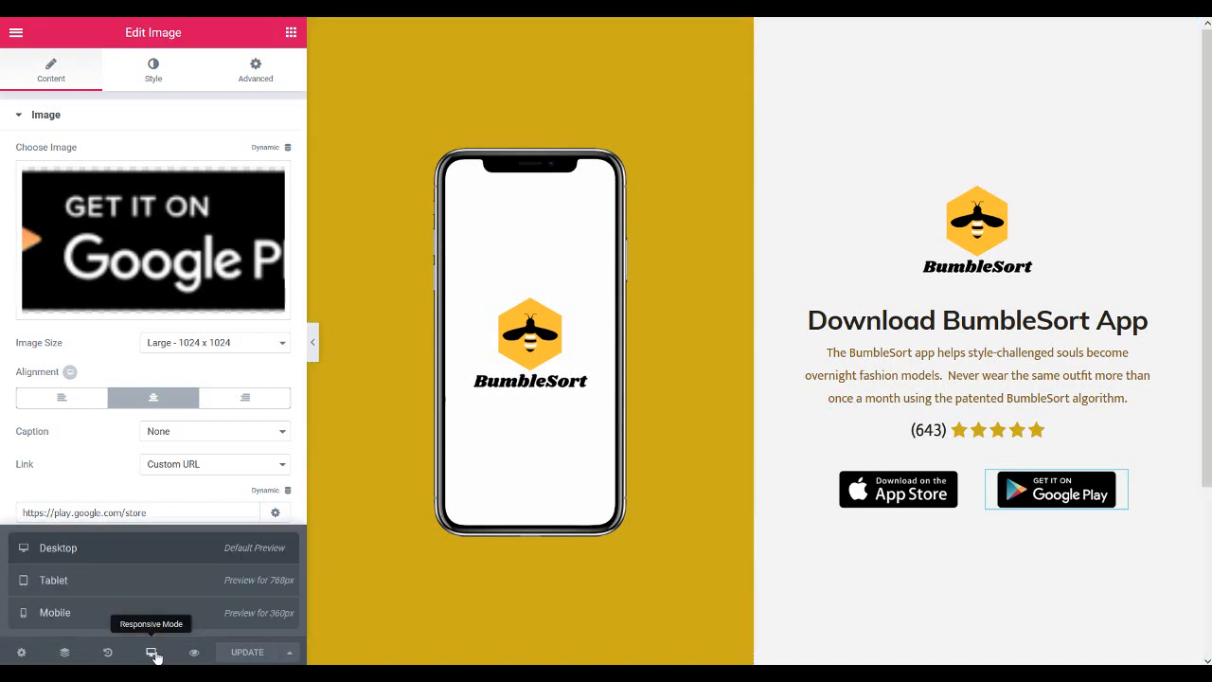
pyautogui.click(161, 585)
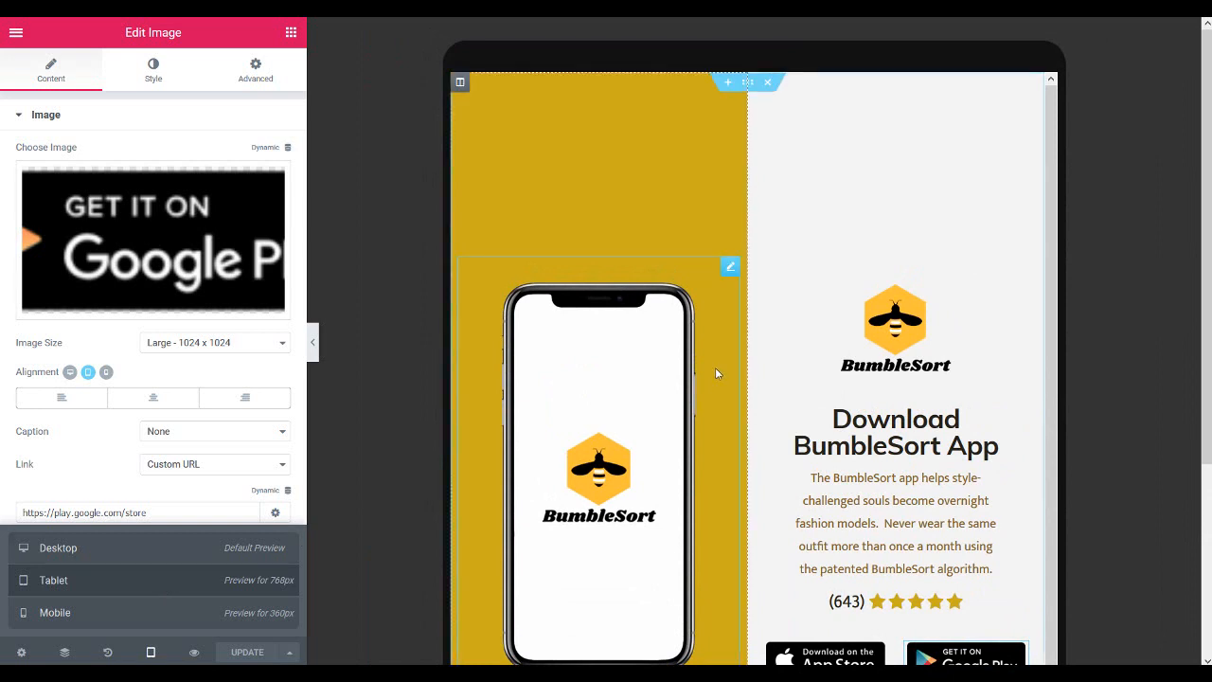
pyautogui.scroll(-2, 849, 329)
pyautogui.scroll(2, 849, 330)
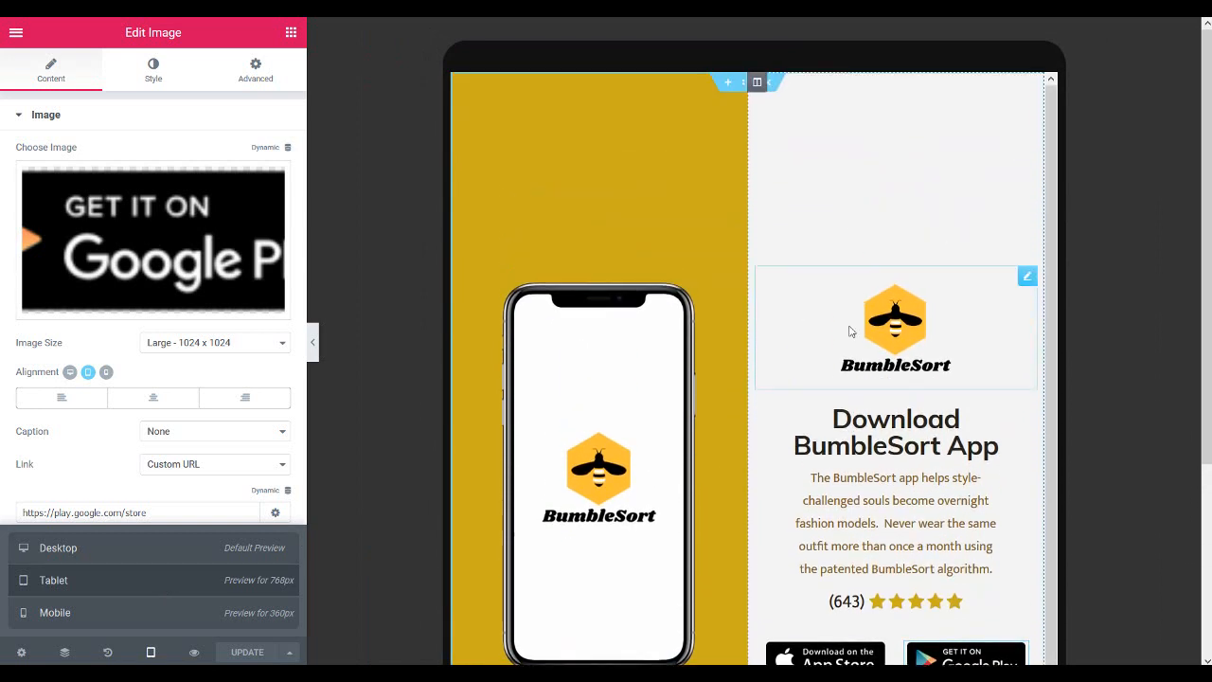
pyautogui.click(131, 614)
pyautogui.scroll(-5, 663, 416)
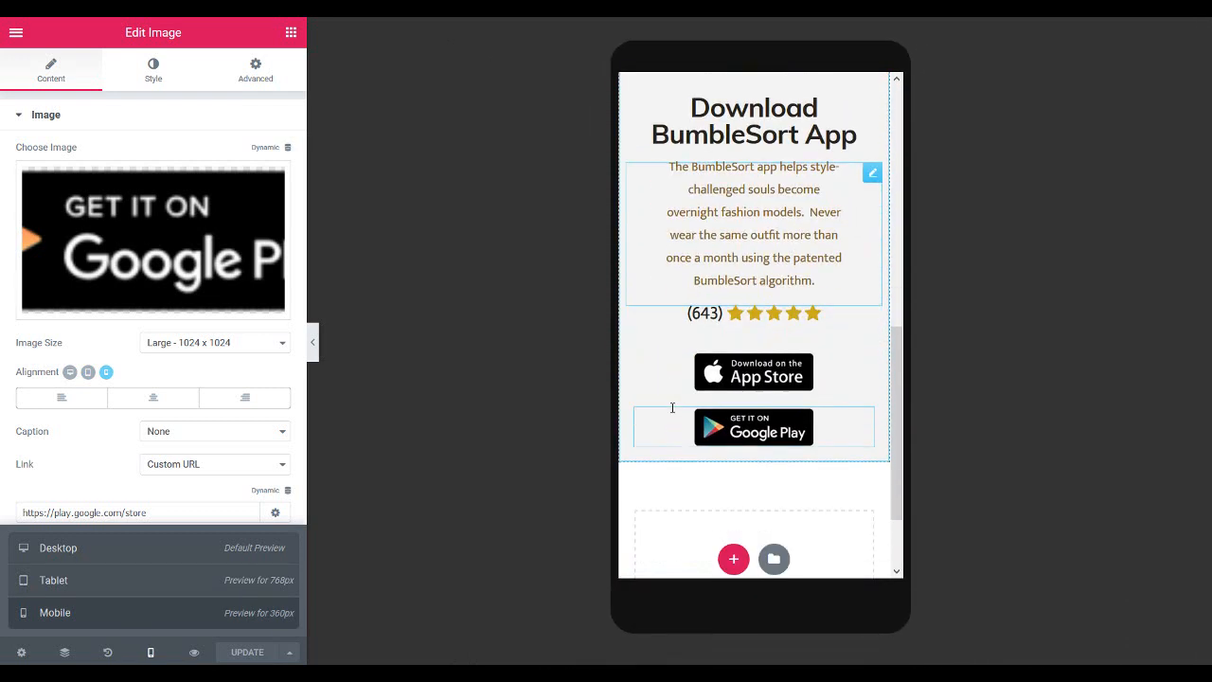
pyautogui.scroll(5, 672, 407)
pyautogui.scroll(-3, 674, 413)
pyautogui.scroll(-2, 672, 413)
pyautogui.scroll(6, 671, 411)
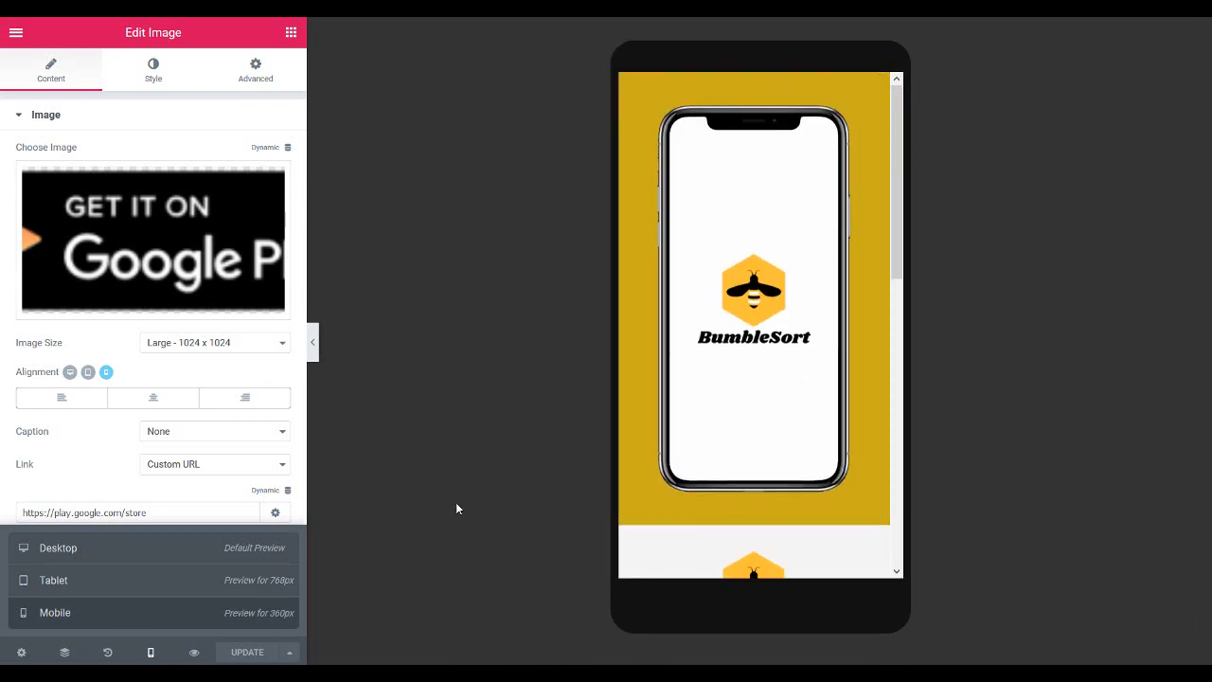
pyautogui.click(184, 585)
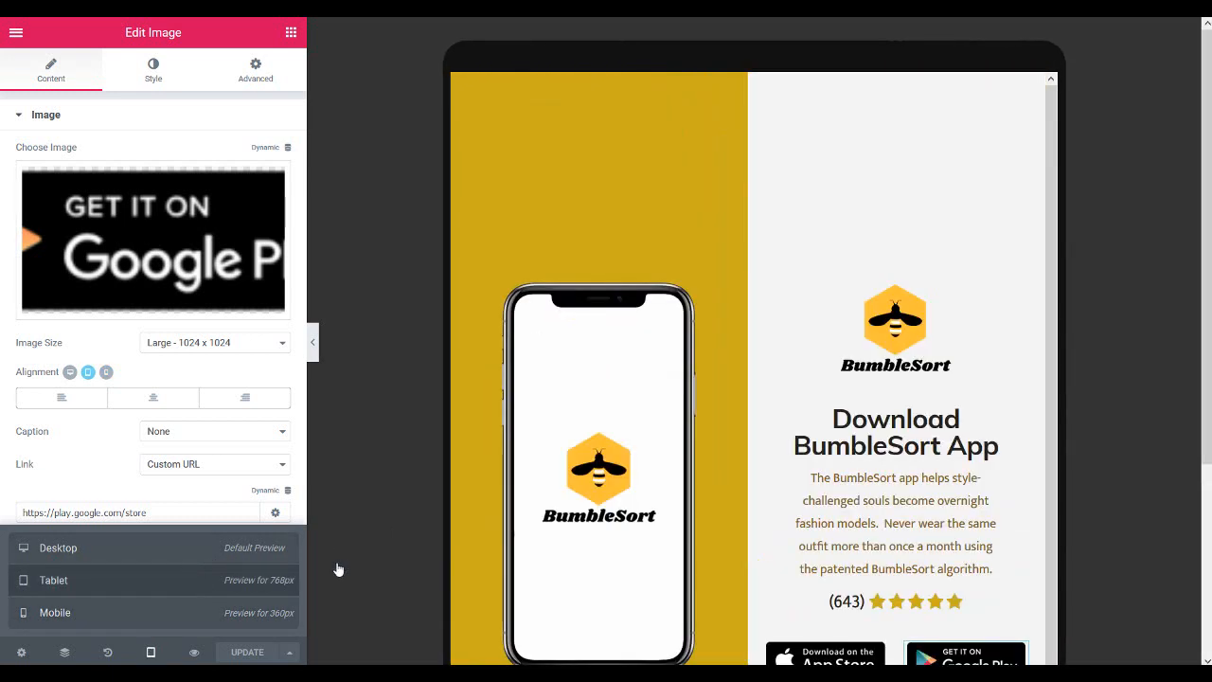
pyautogui.scroll(-2, 663, 538)
pyautogui.scroll(2, 571, 539)
# Return to the desktop layout, preview the page in the browser and reload it to check the entrance animations
pyautogui.click(210, 548)
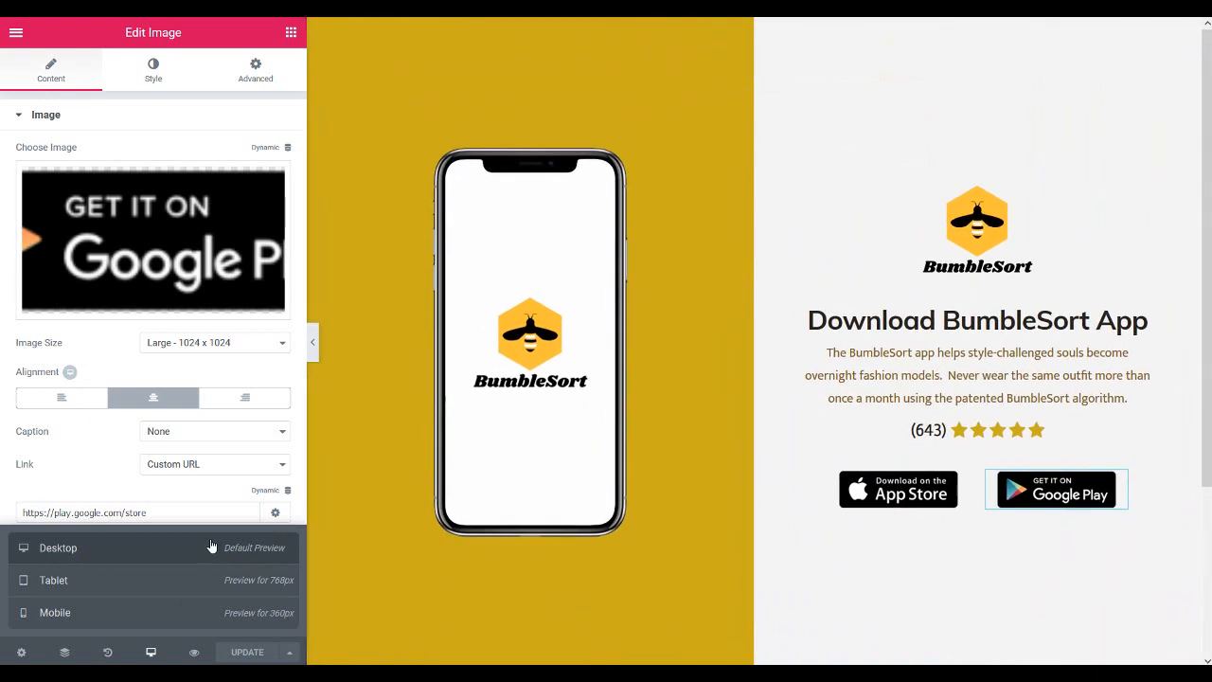
pyautogui.click(194, 652)
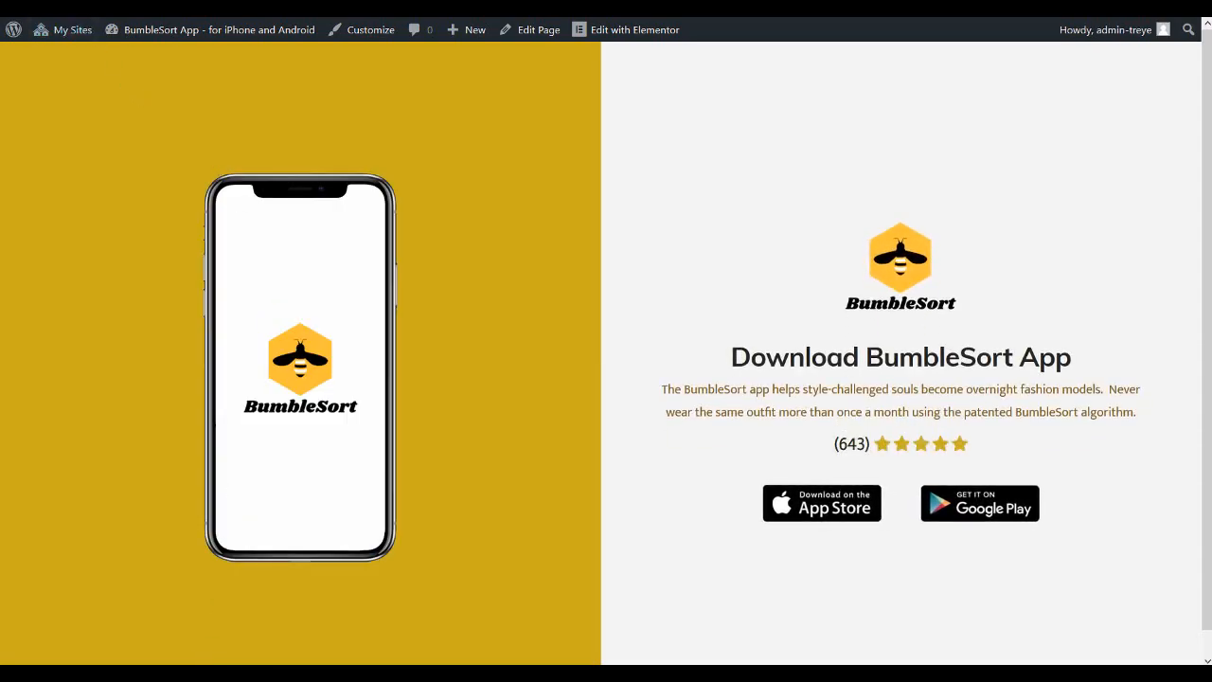
pyautogui.press('F5')
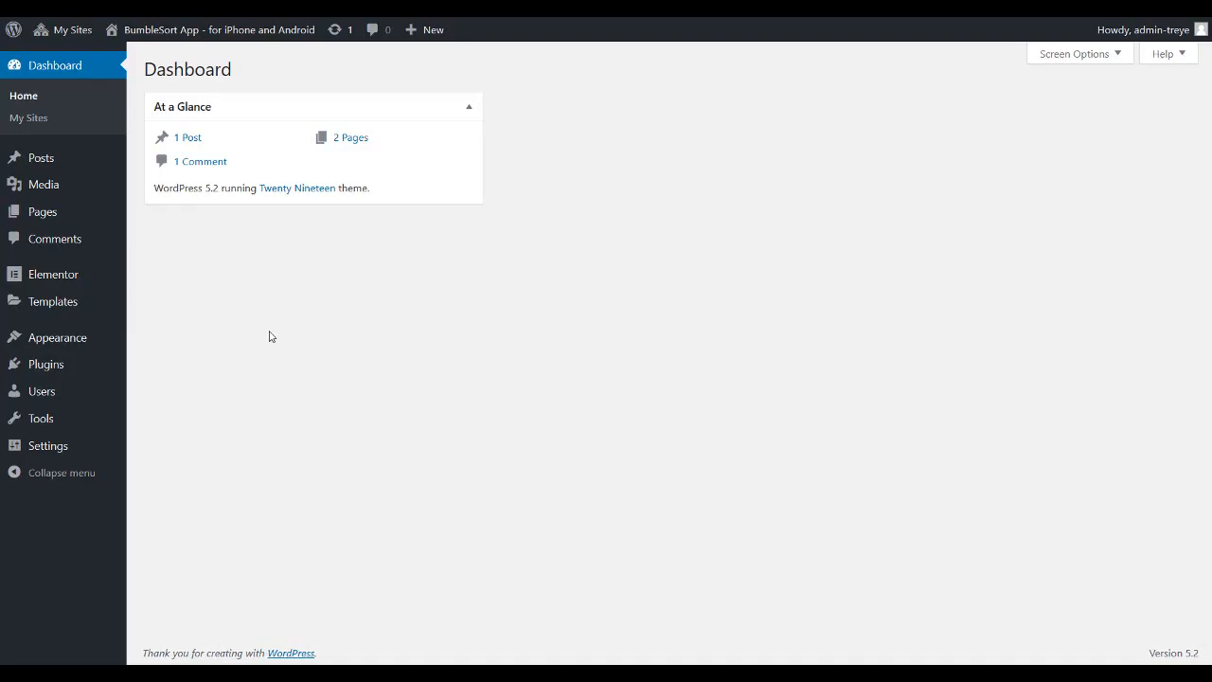
# View the new BumbleSort site's current front page and return to its dashboard
pyautogui.click(235, 36)
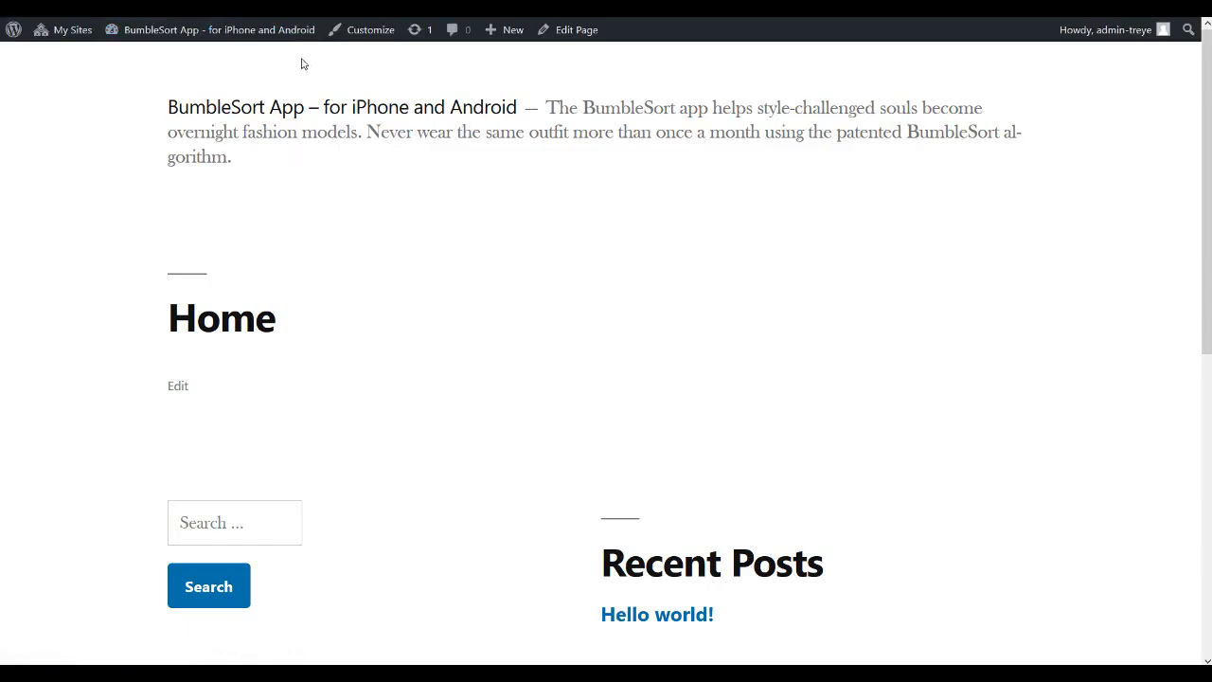
pyautogui.moveTo(273, 36)
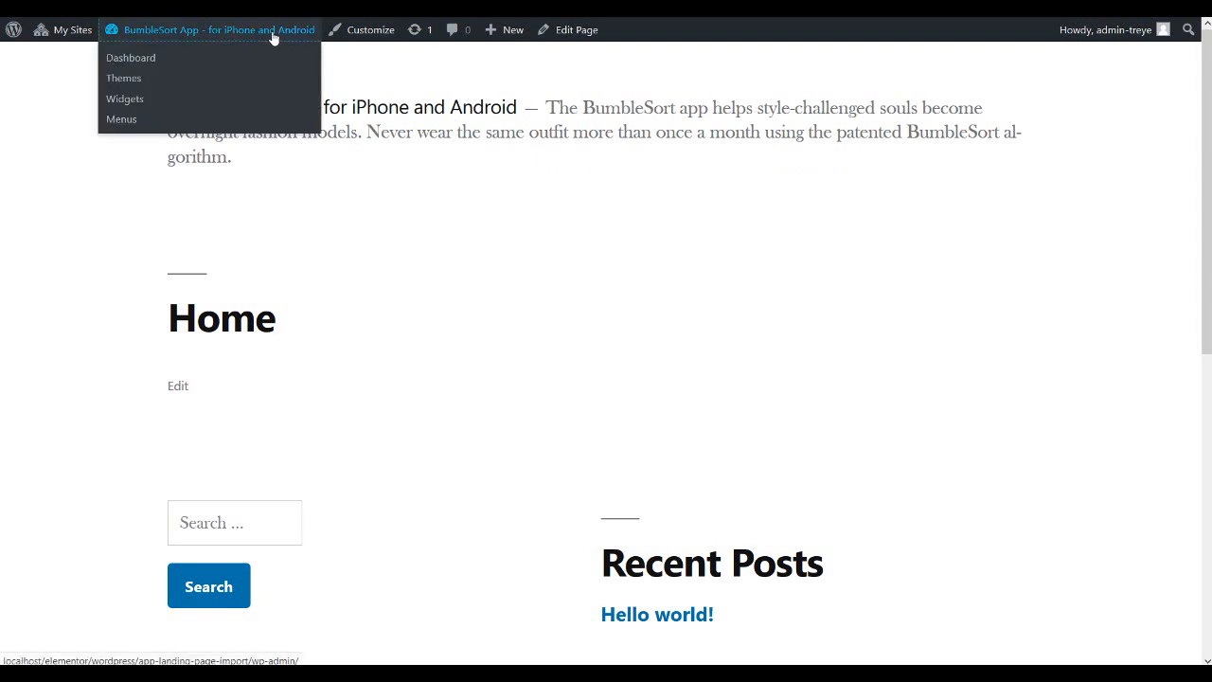
pyautogui.click(274, 35)
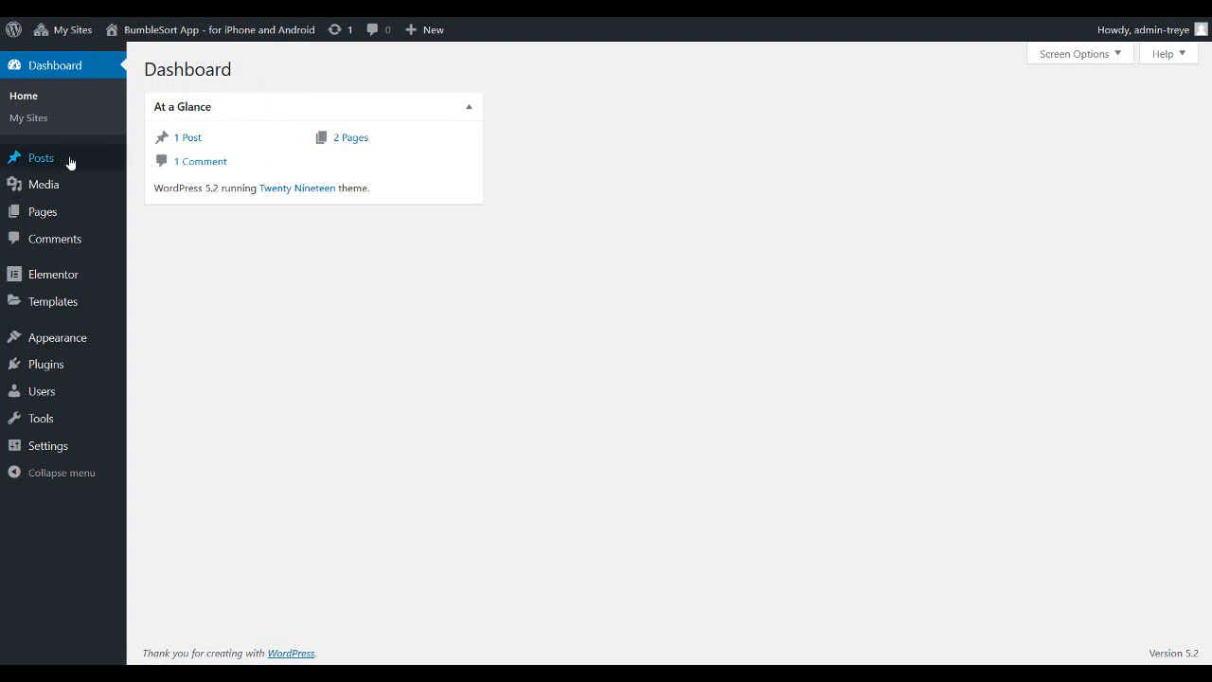
# Create a new page titled "App" and publish it
pyautogui.moveTo(57, 161)
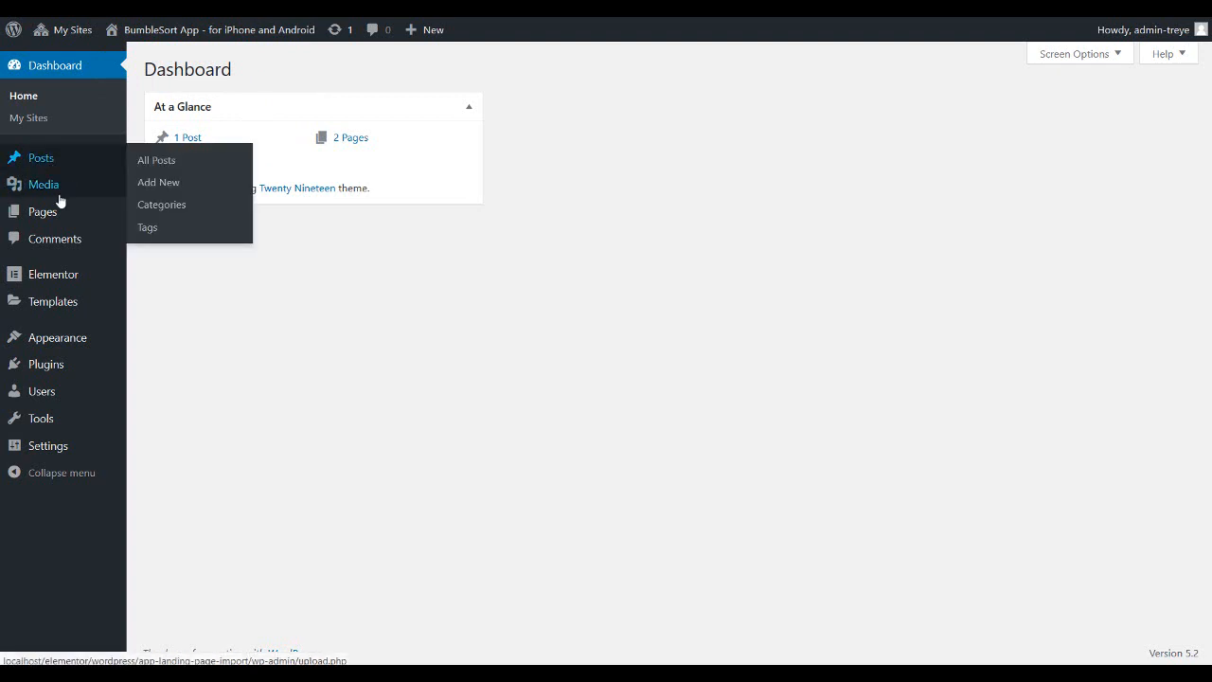
pyautogui.moveTo(63, 216)
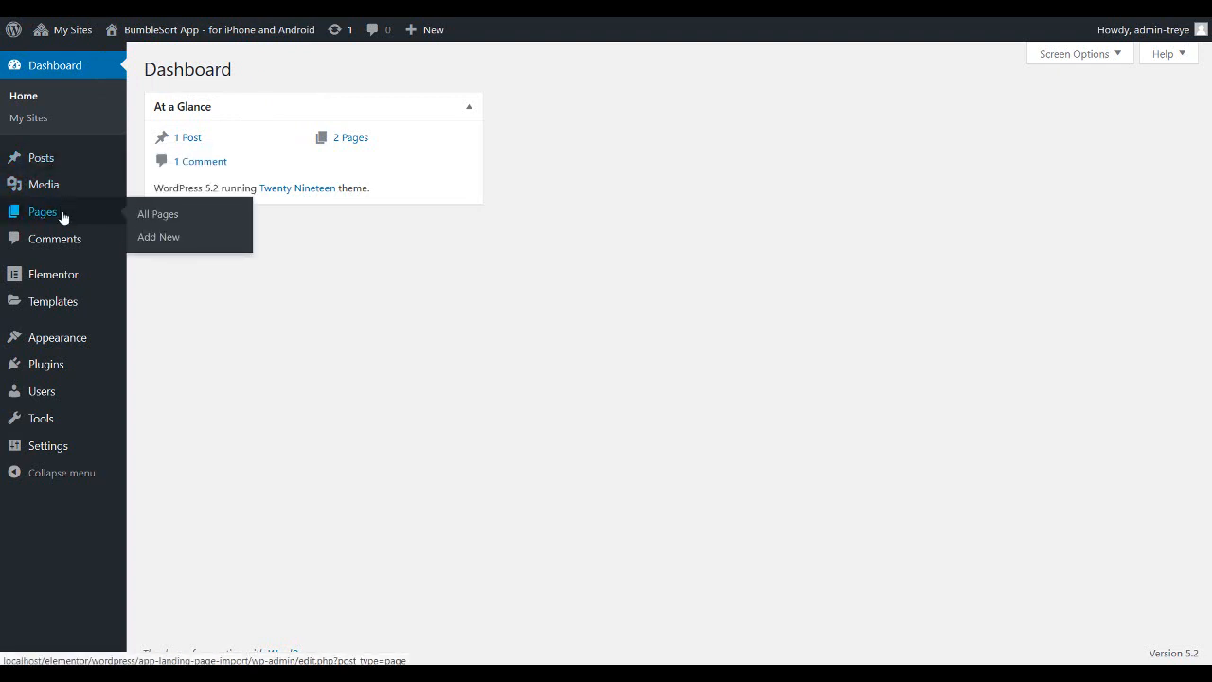
pyautogui.click(150, 242)
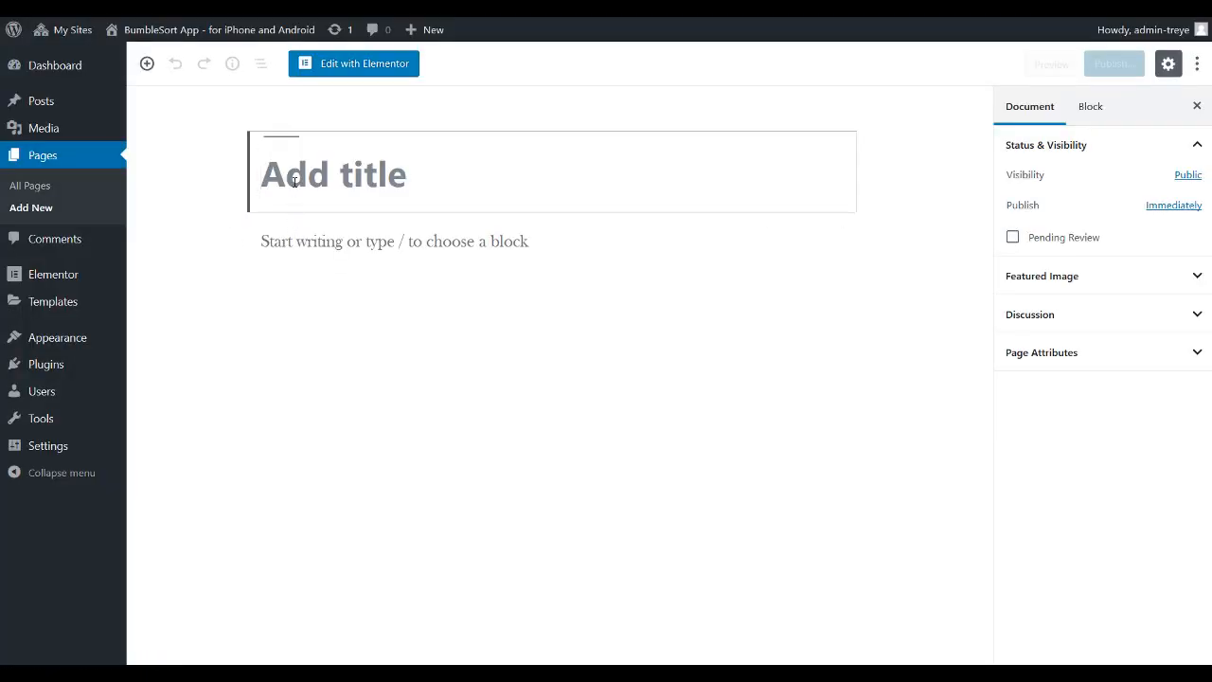
pyautogui.write('App')
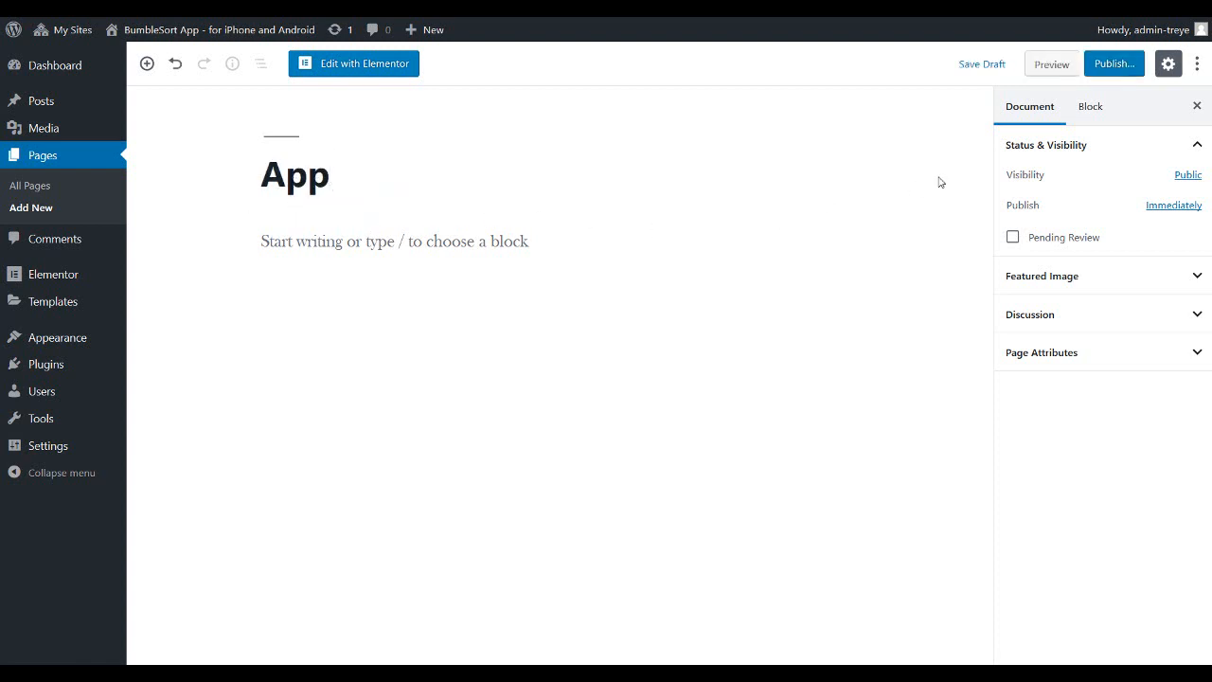
pyautogui.click(1104, 73)
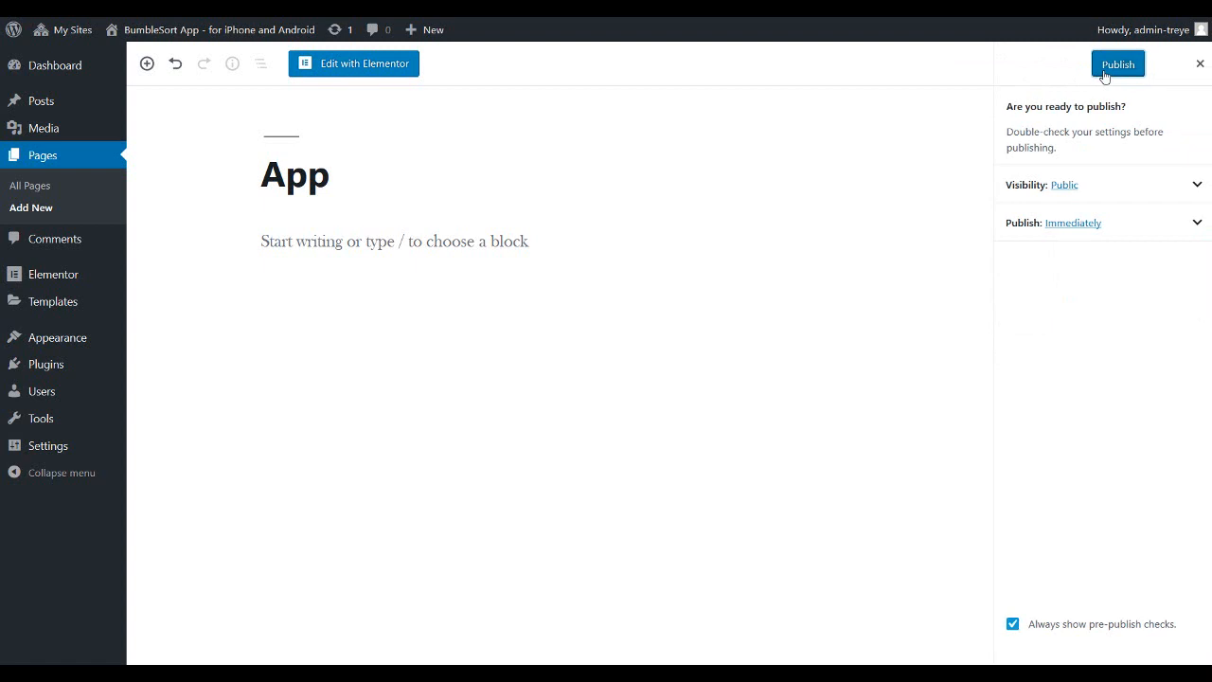
pyautogui.click(1117, 64)
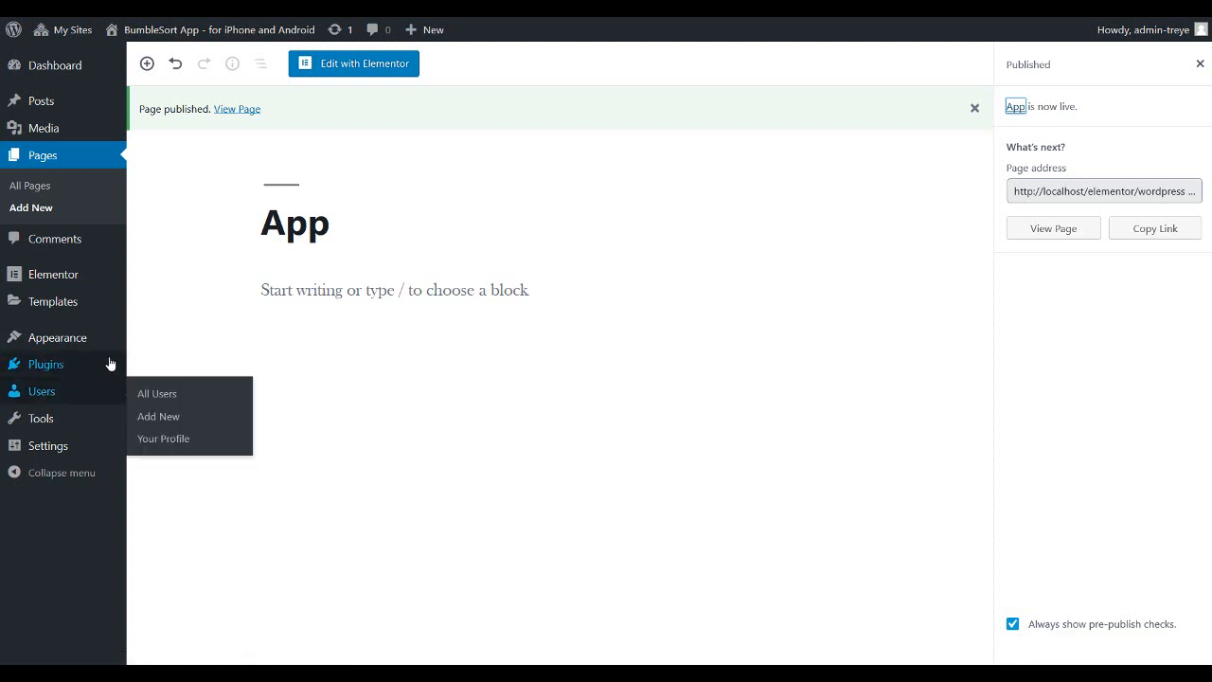
# Create a Theme Builder template of type Header named "app - header"
pyautogui.moveTo(116, 311)
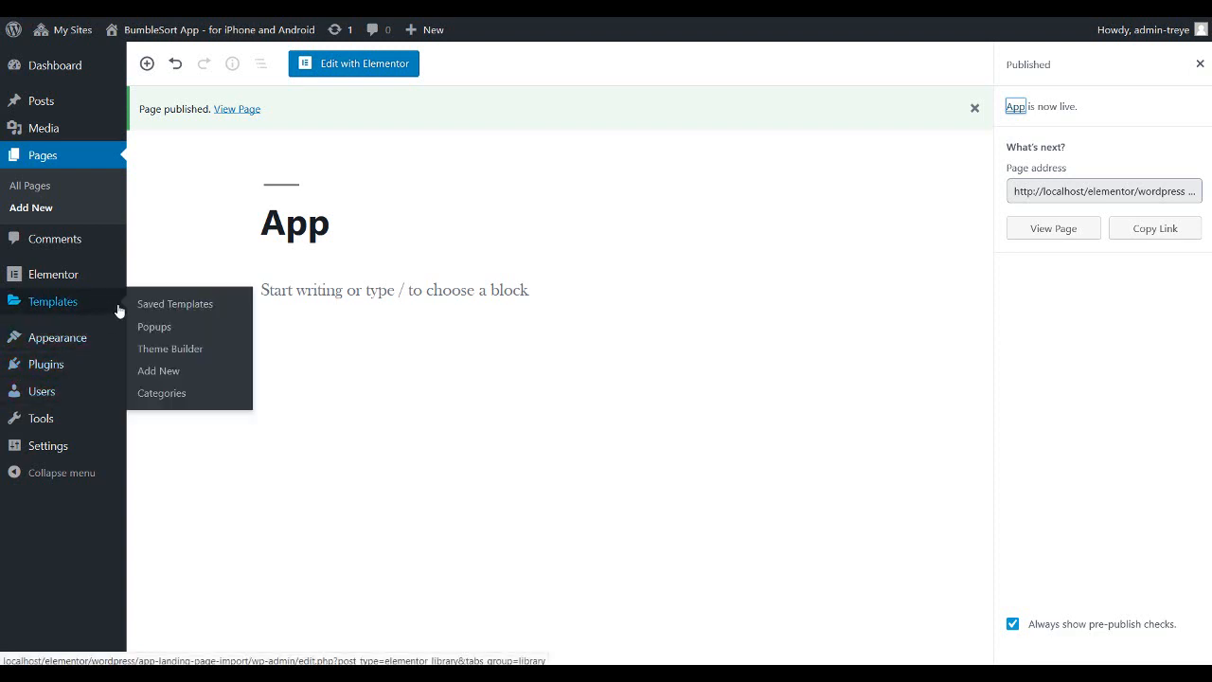
pyautogui.click(153, 349)
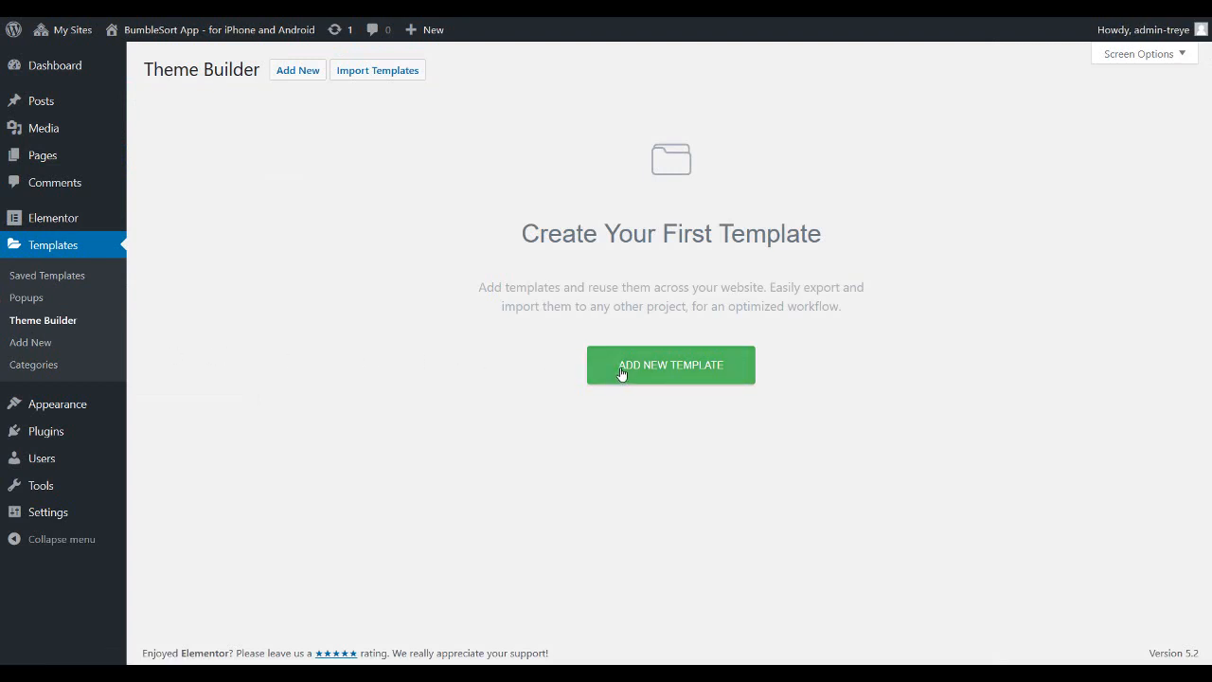
pyautogui.click(623, 375)
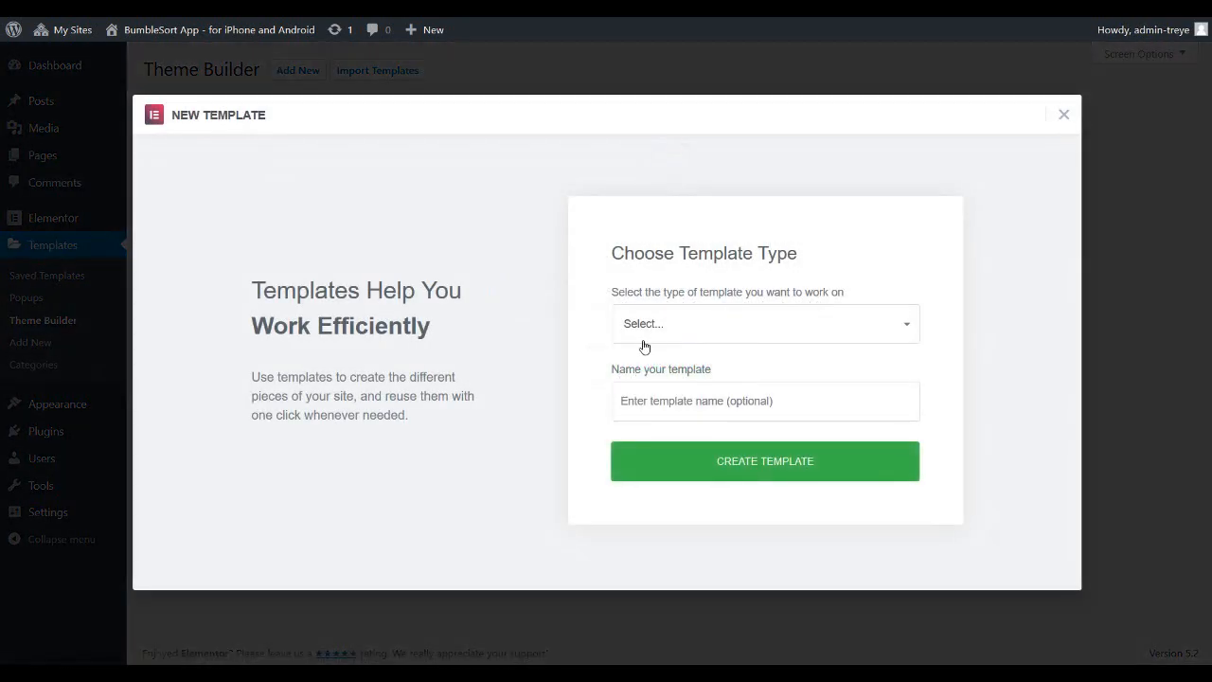
pyautogui.click(648, 336)
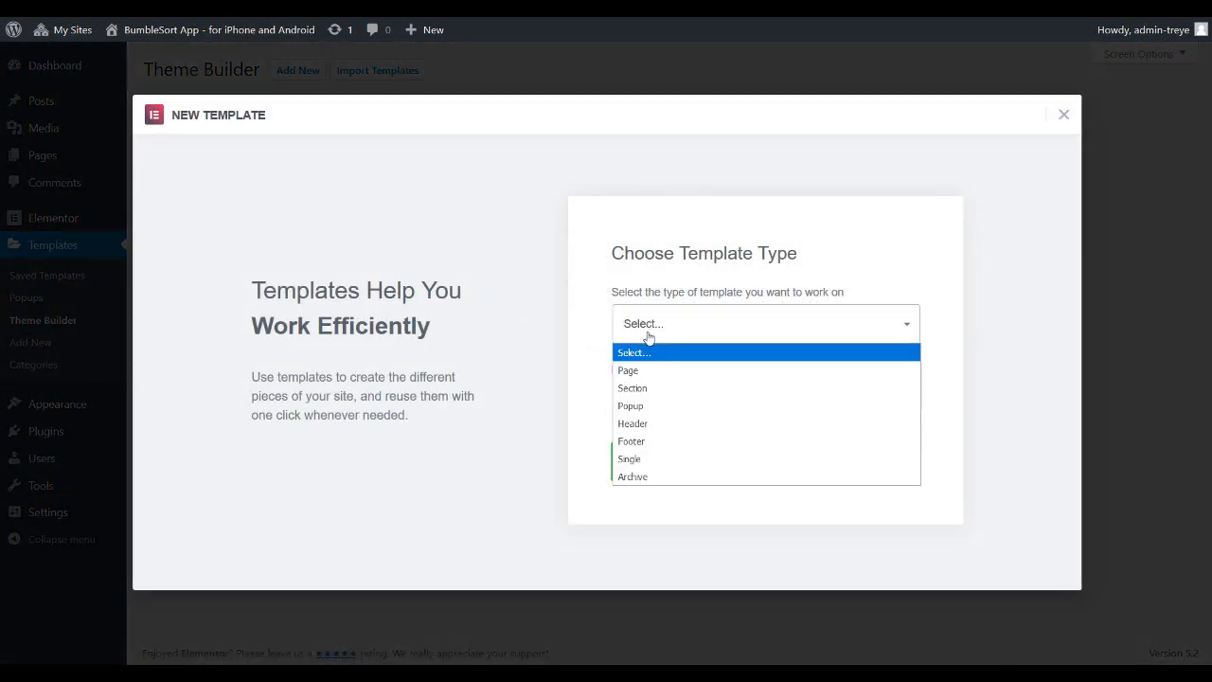
pyautogui.click(638, 423)
pyautogui.click(638, 407)
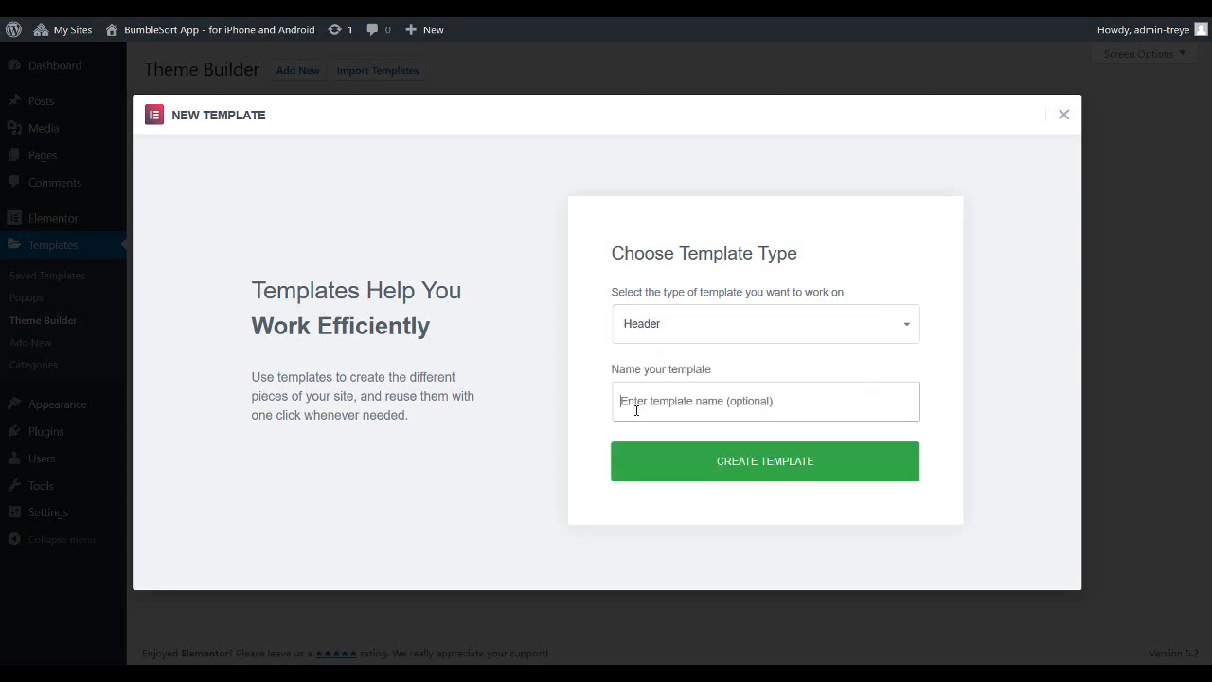
pyautogui.write('app - header')
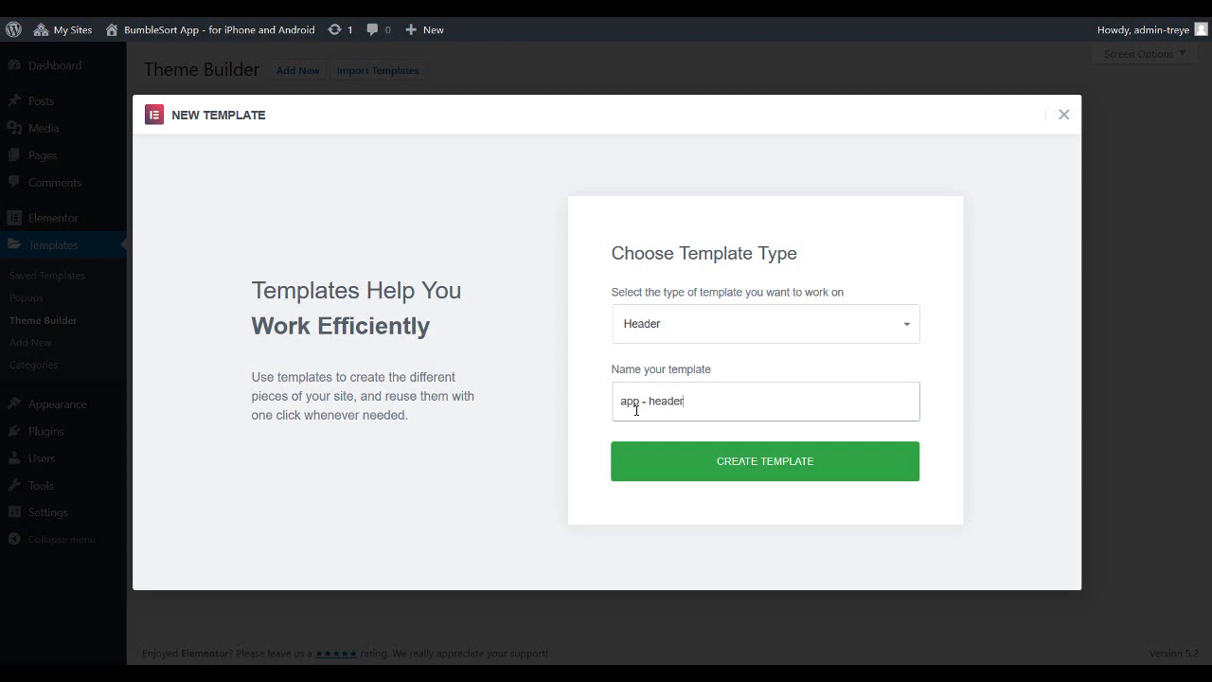
pyautogui.click(696, 458)
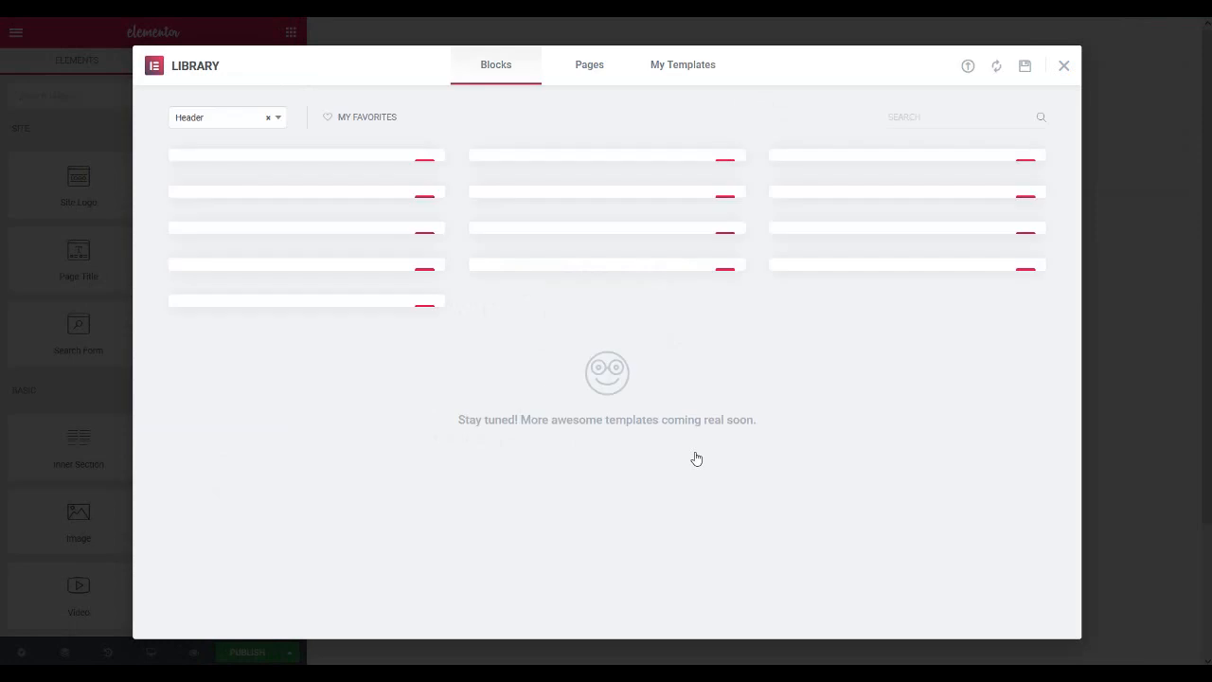
# Import app-split-screen-header.json into the template library and insert the App Split Screen Header without its document settings
pyautogui.click(671, 77)
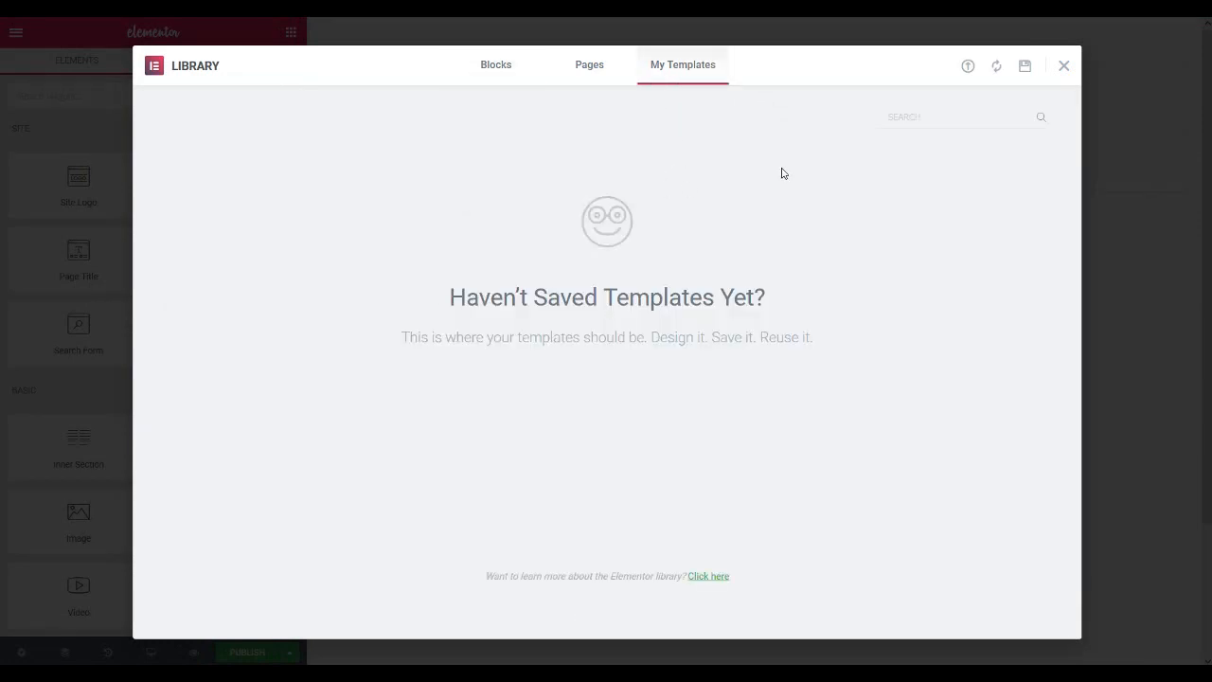
pyautogui.click(968, 66)
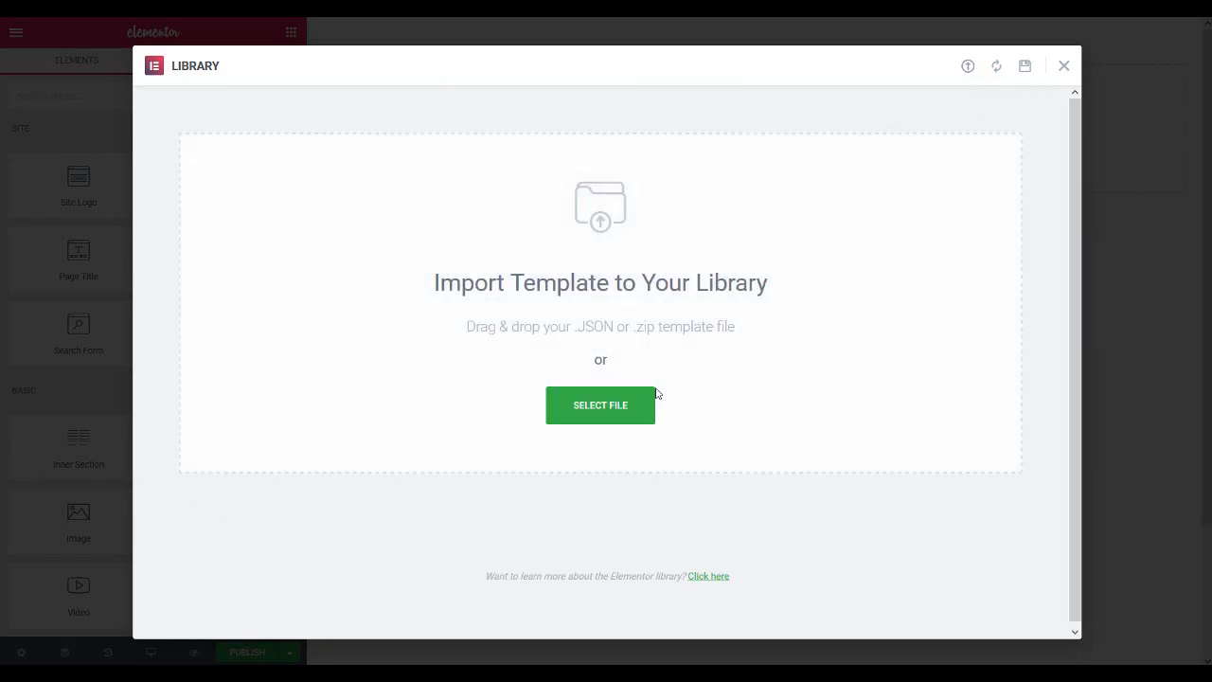
pyautogui.click(633, 410)
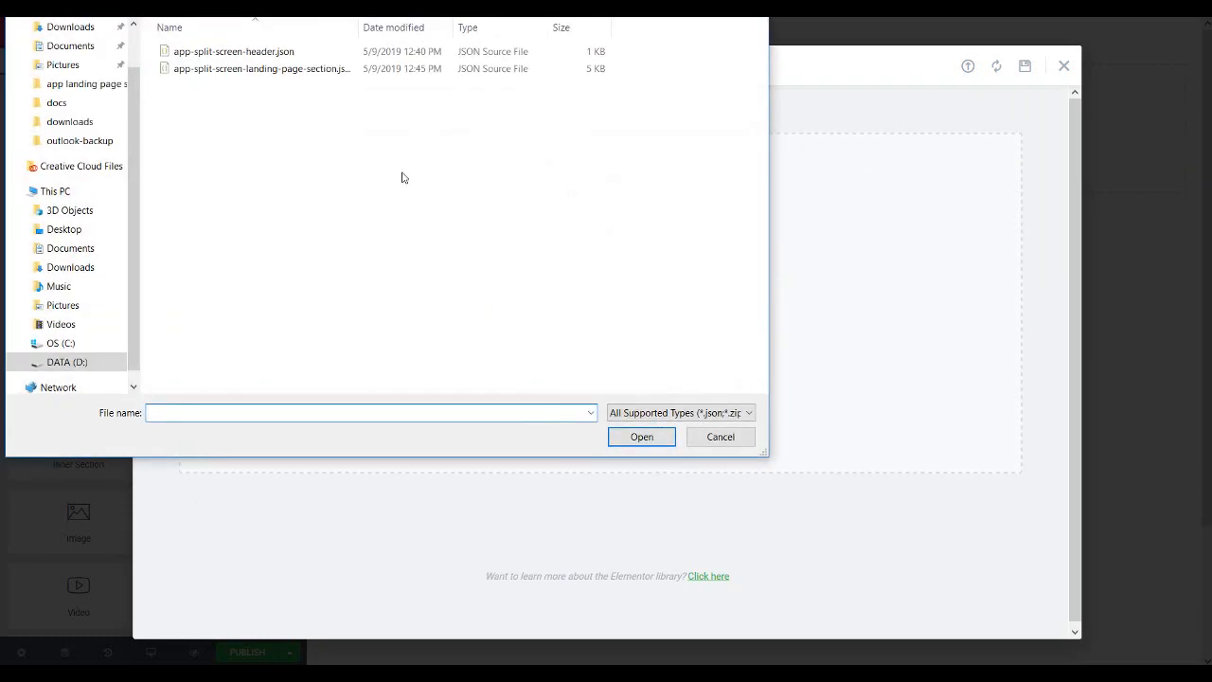
pyautogui.click(290, 52)
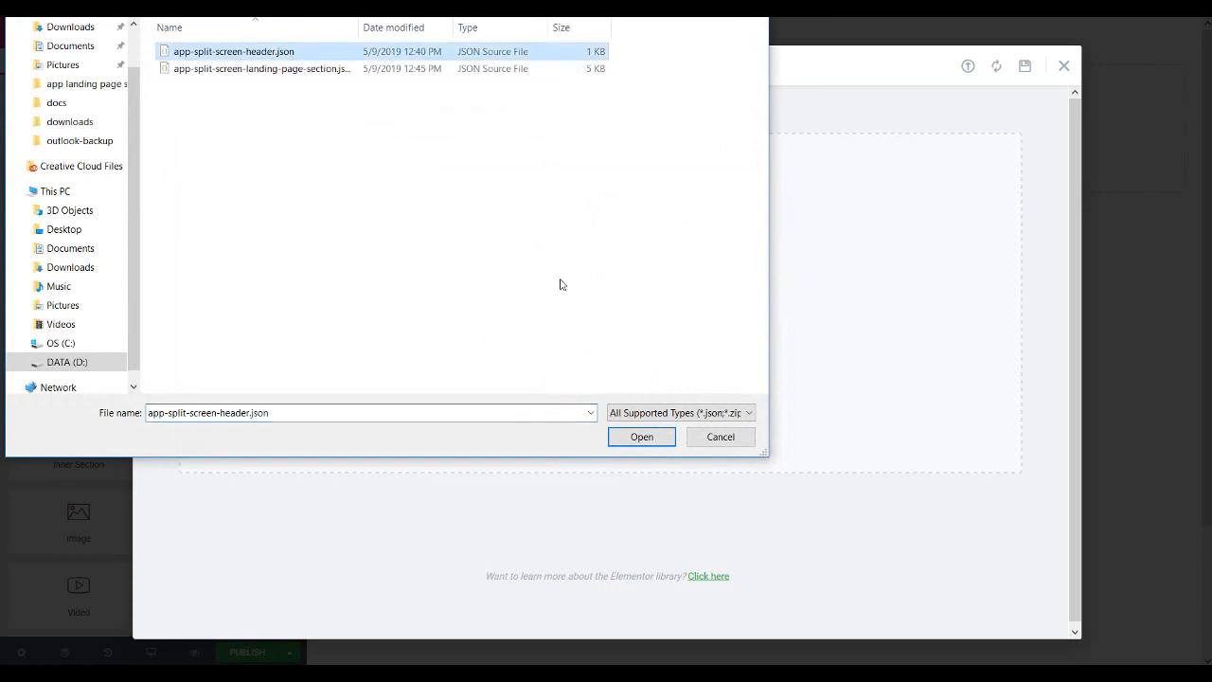
pyautogui.click(631, 438)
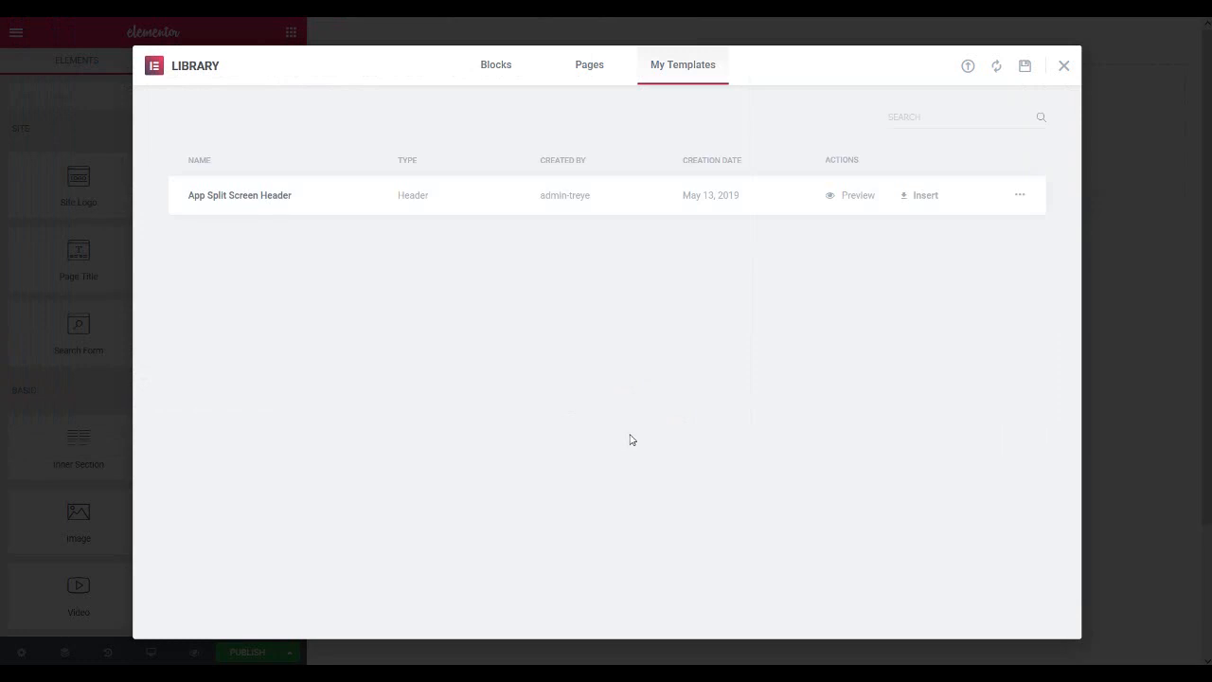
pyautogui.click(924, 198)
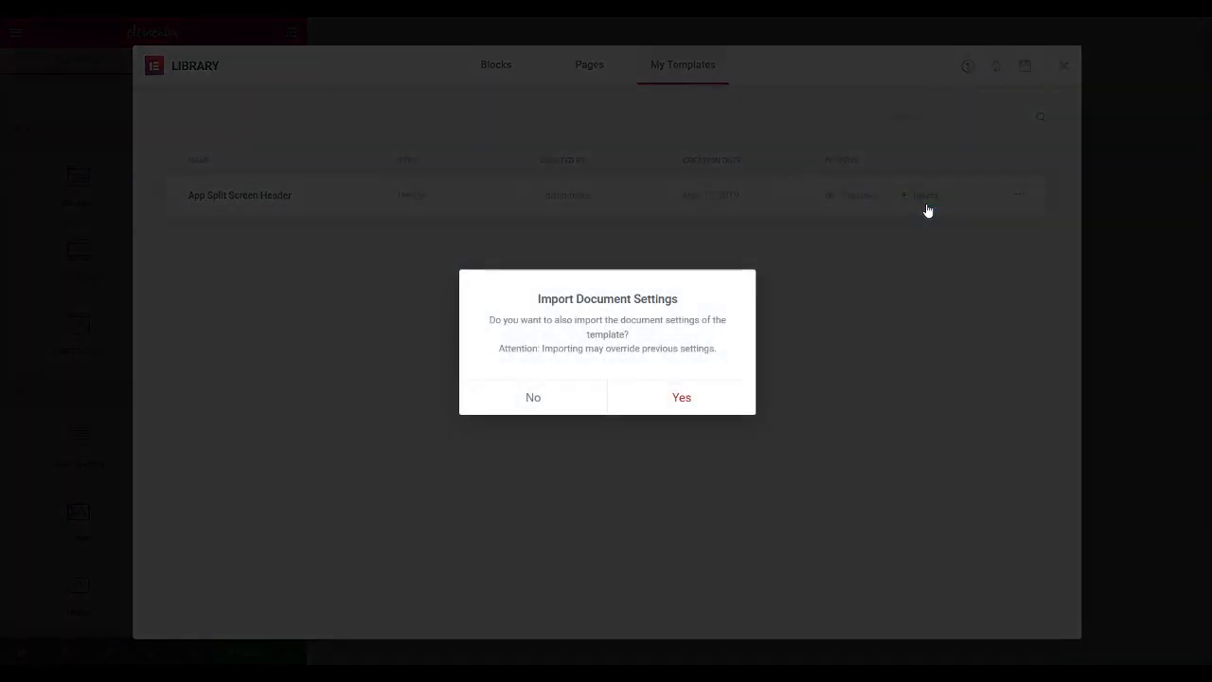
pyautogui.click(533, 398)
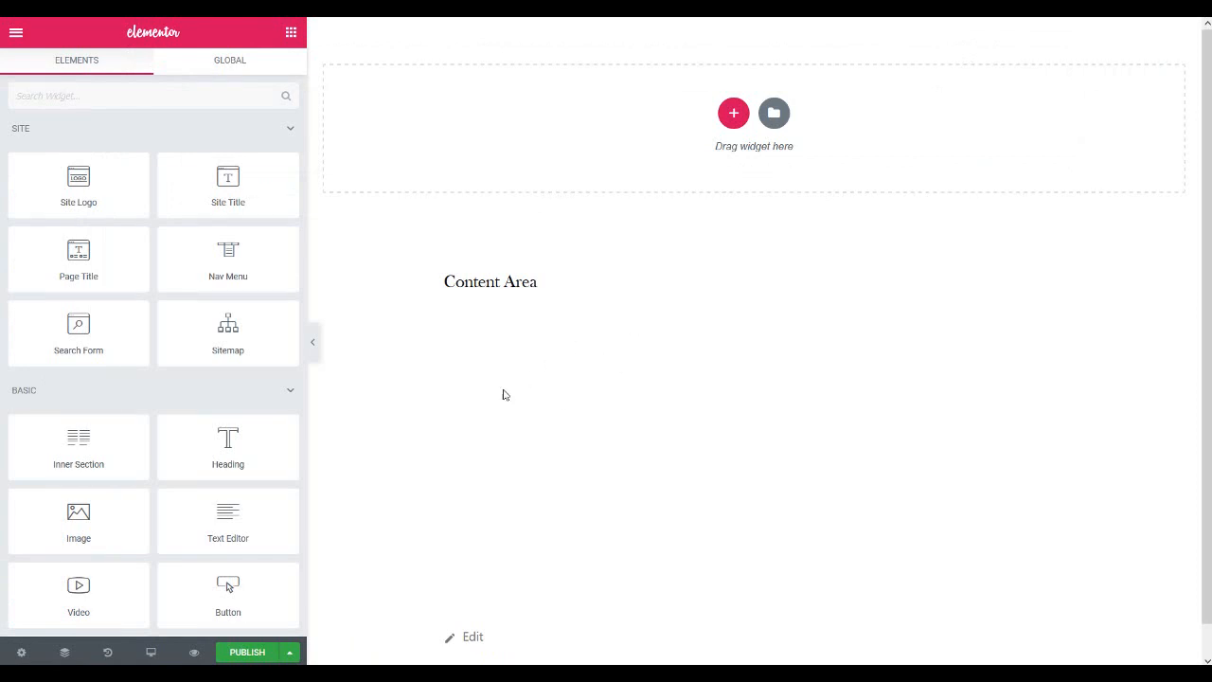
# Add a display condition to the header template that includes Singular items of type Pages
pyautogui.click(289, 655)
pyautogui.click(244, 584)
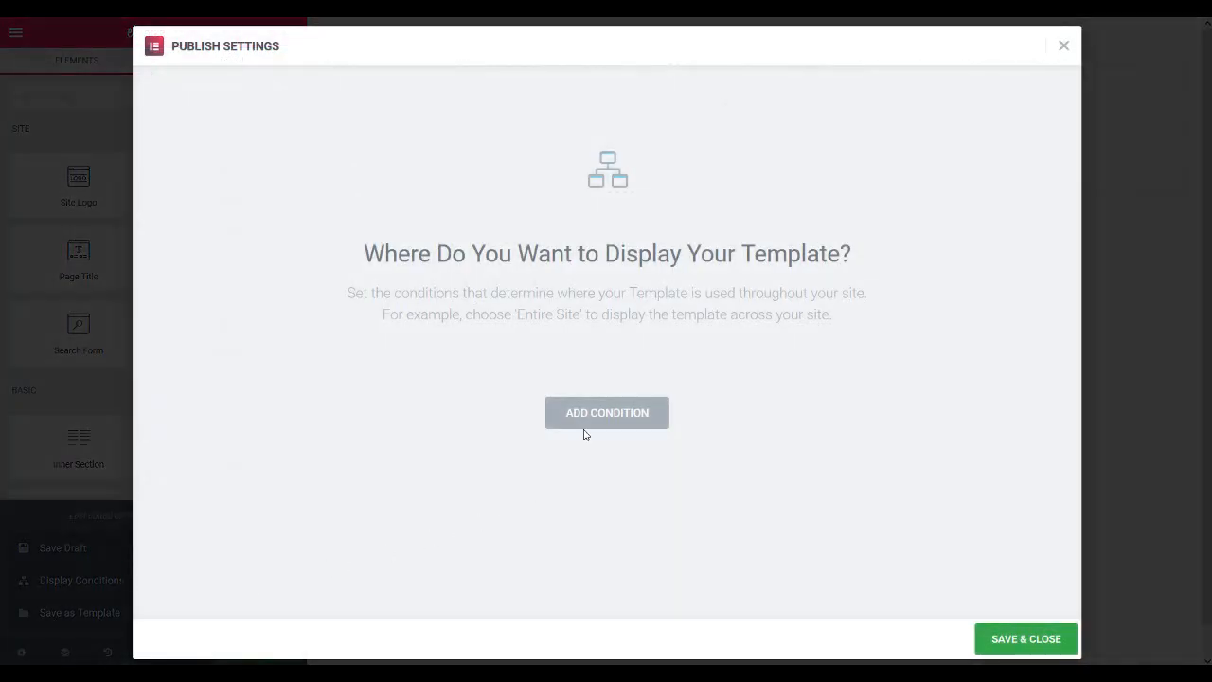
pyautogui.click(589, 419)
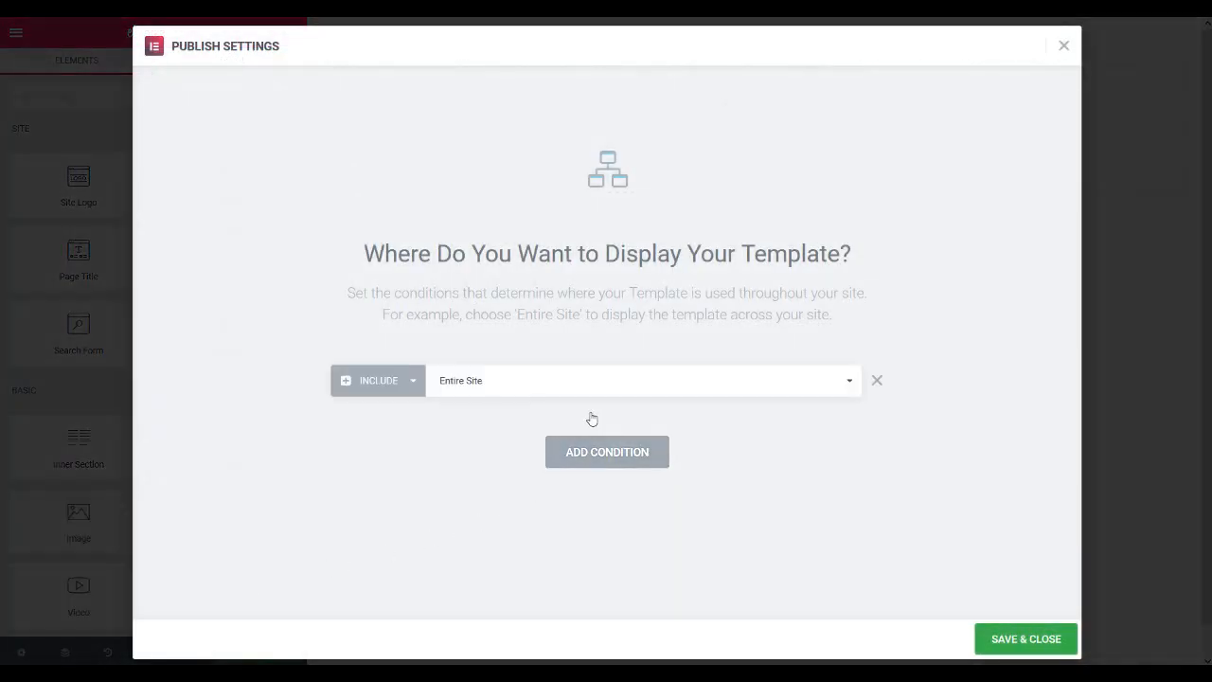
pyautogui.click(582, 388)
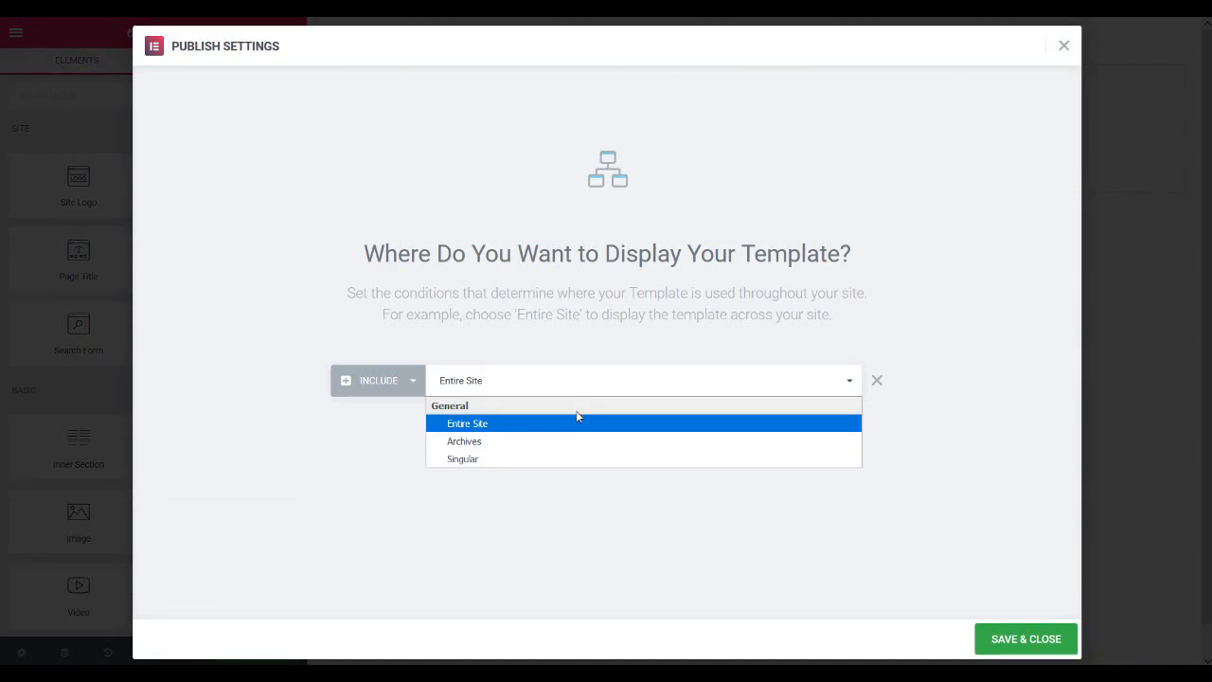
pyautogui.click(564, 459)
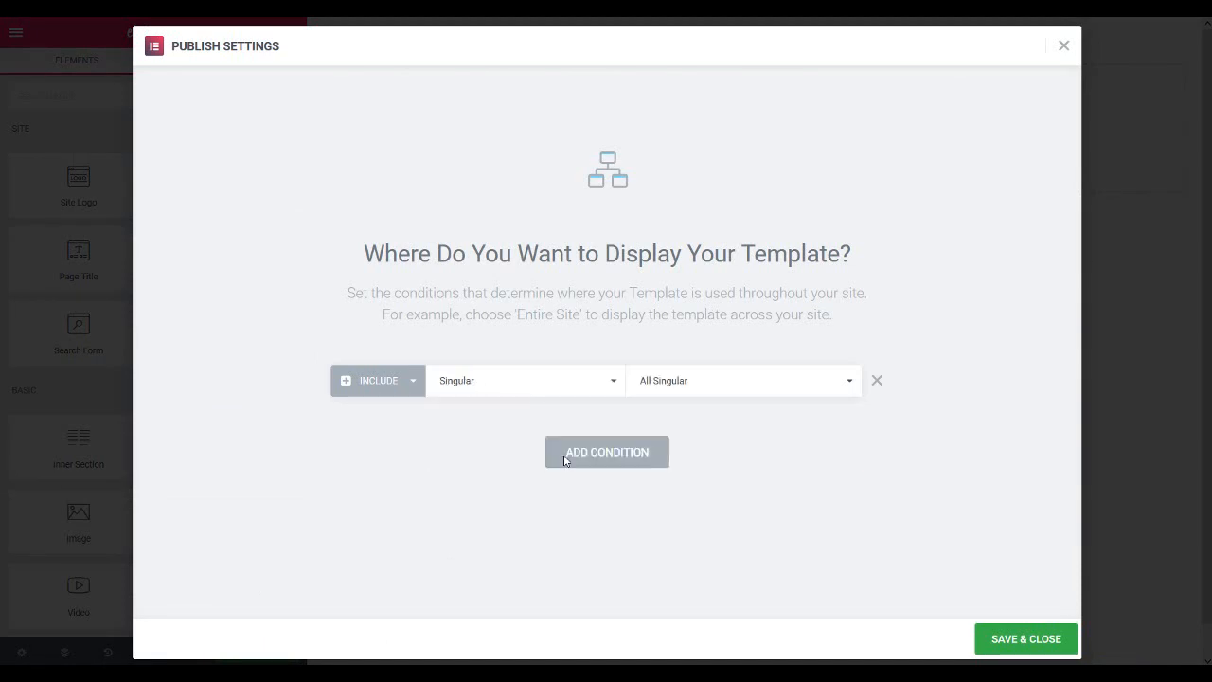
pyautogui.click(641, 388)
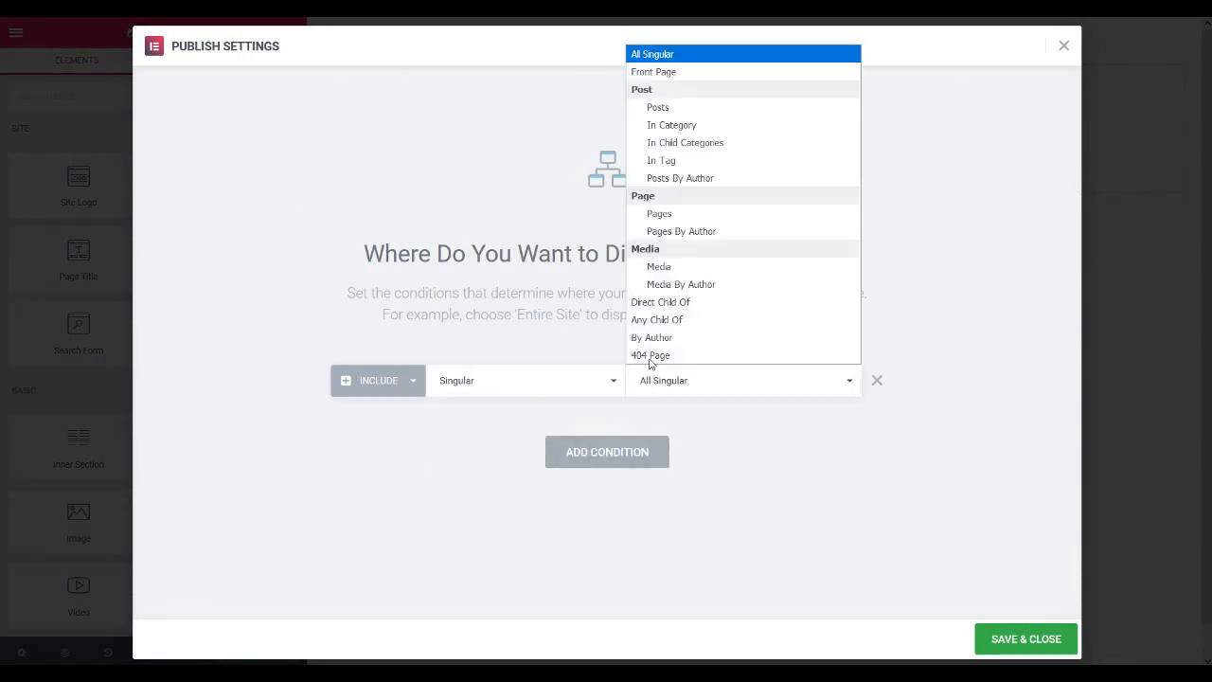
pyautogui.click(666, 214)
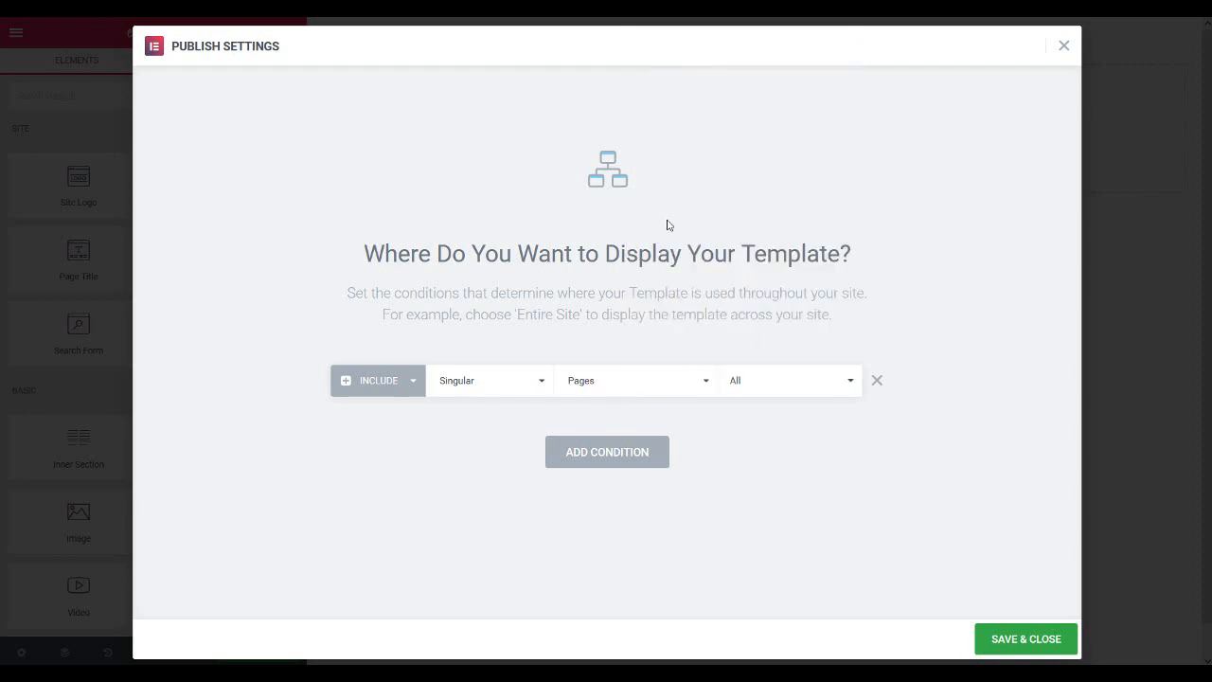
# Limit the header's display condition to the App page, save the publish settings and exit to the dashboard
pyautogui.click(736, 384)
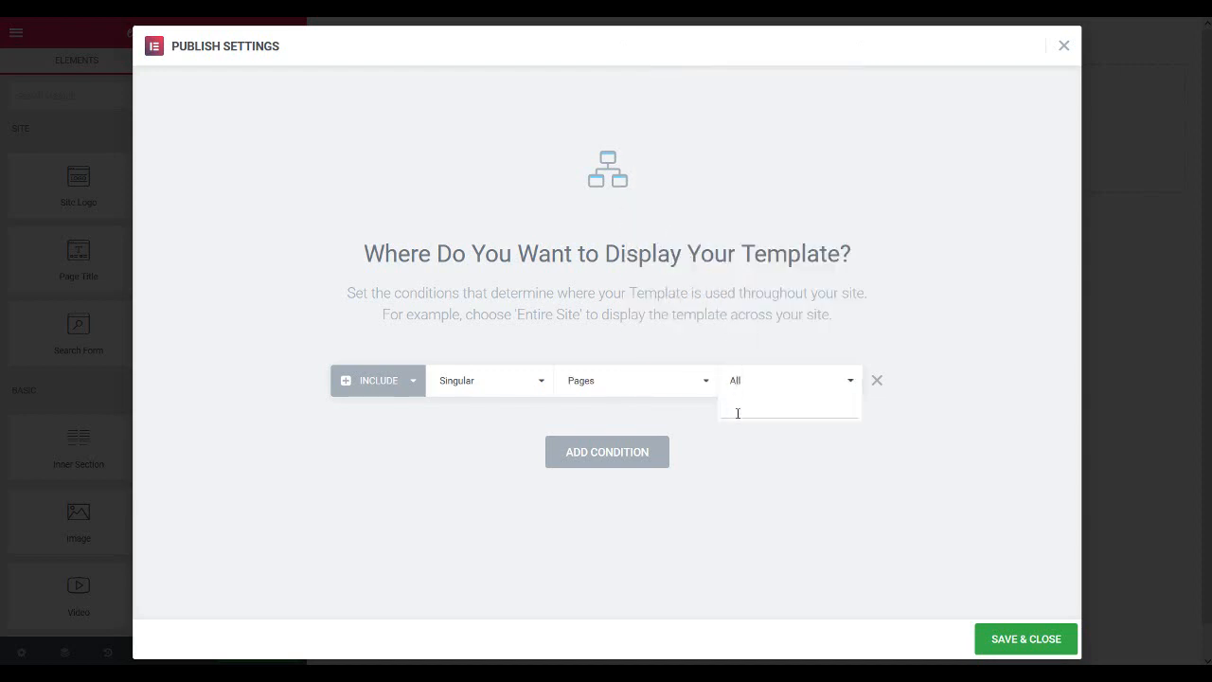
pyautogui.write('A')
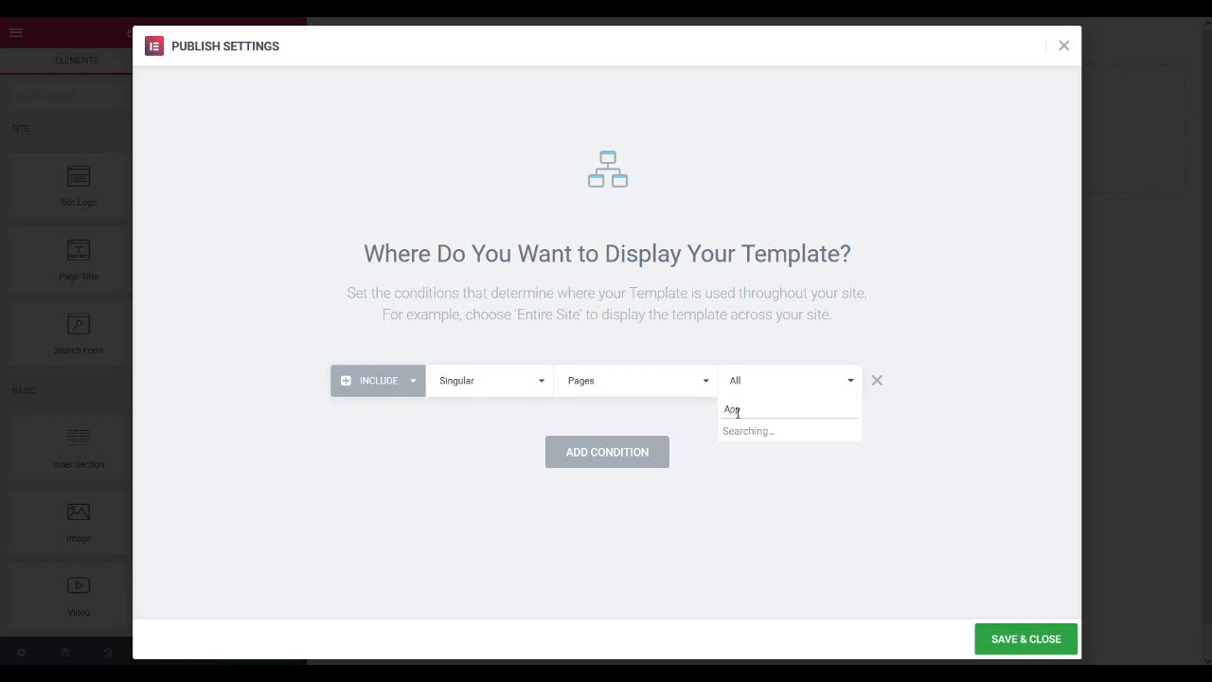
pyautogui.write('pp')
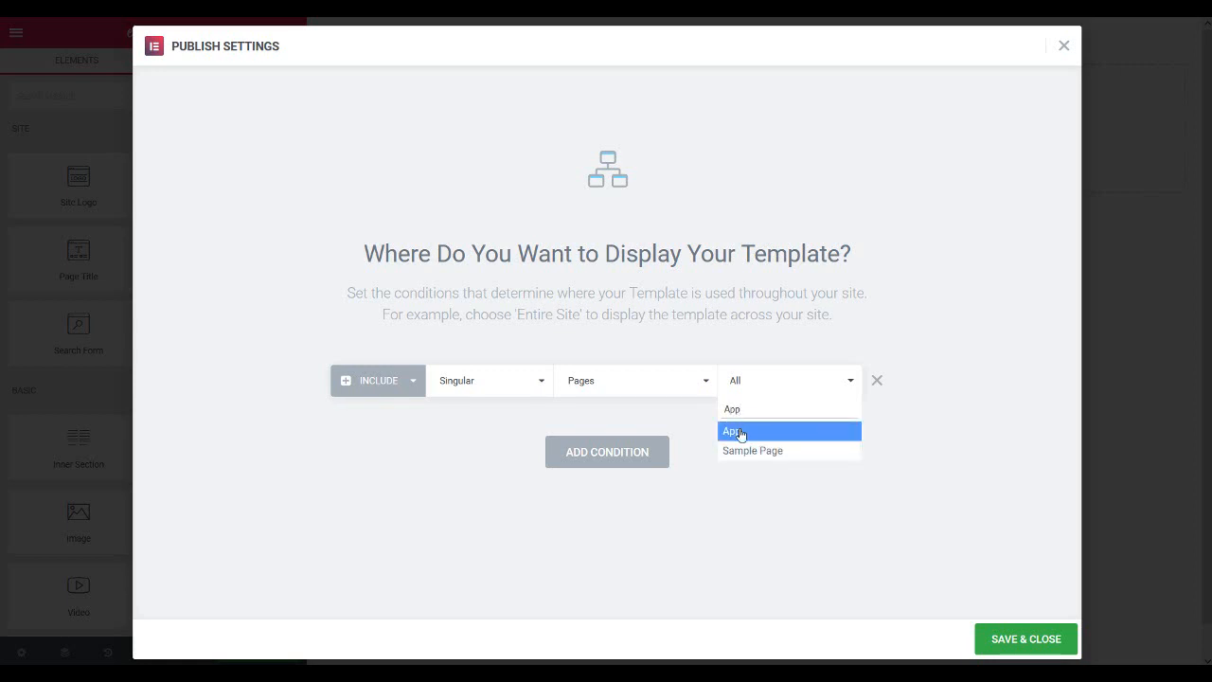
pyautogui.click(741, 435)
pyautogui.click(1007, 639)
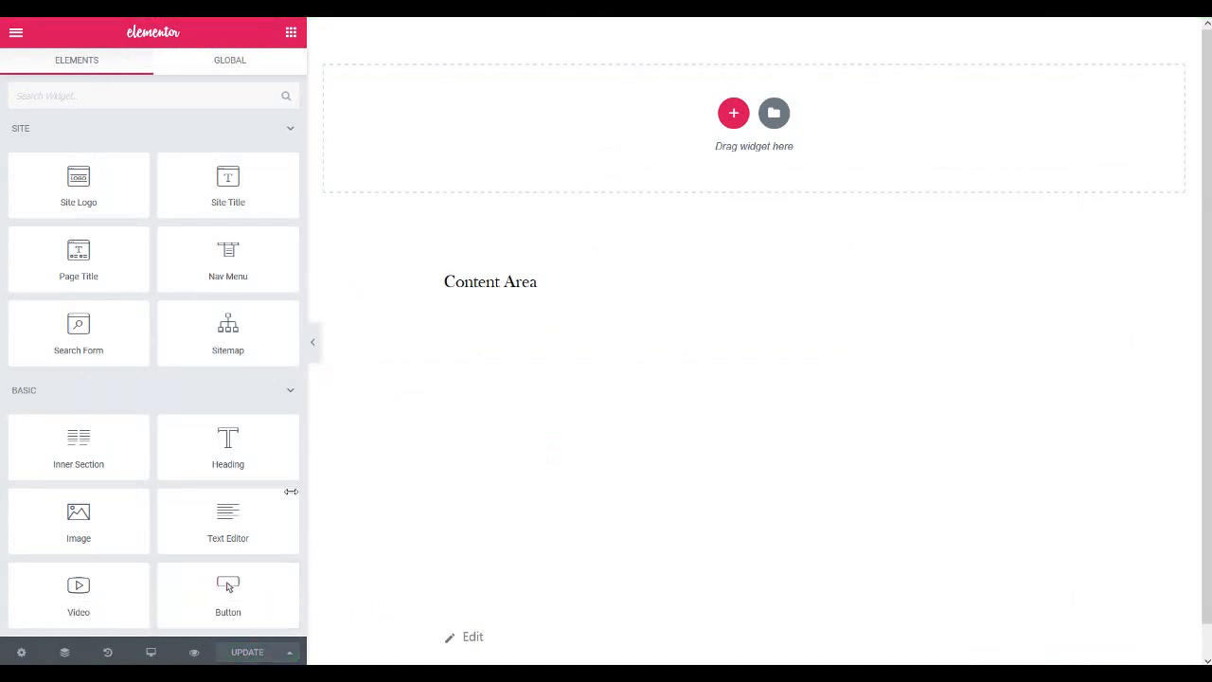
pyautogui.click(16, 36)
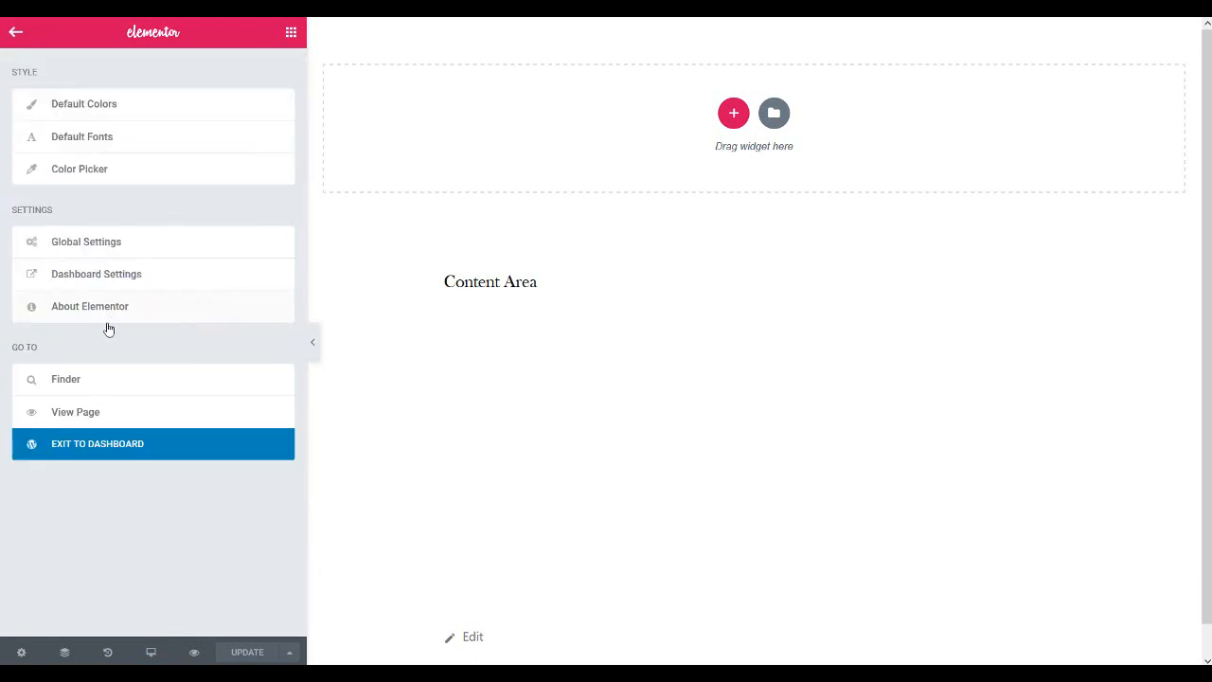
pyautogui.click(105, 444)
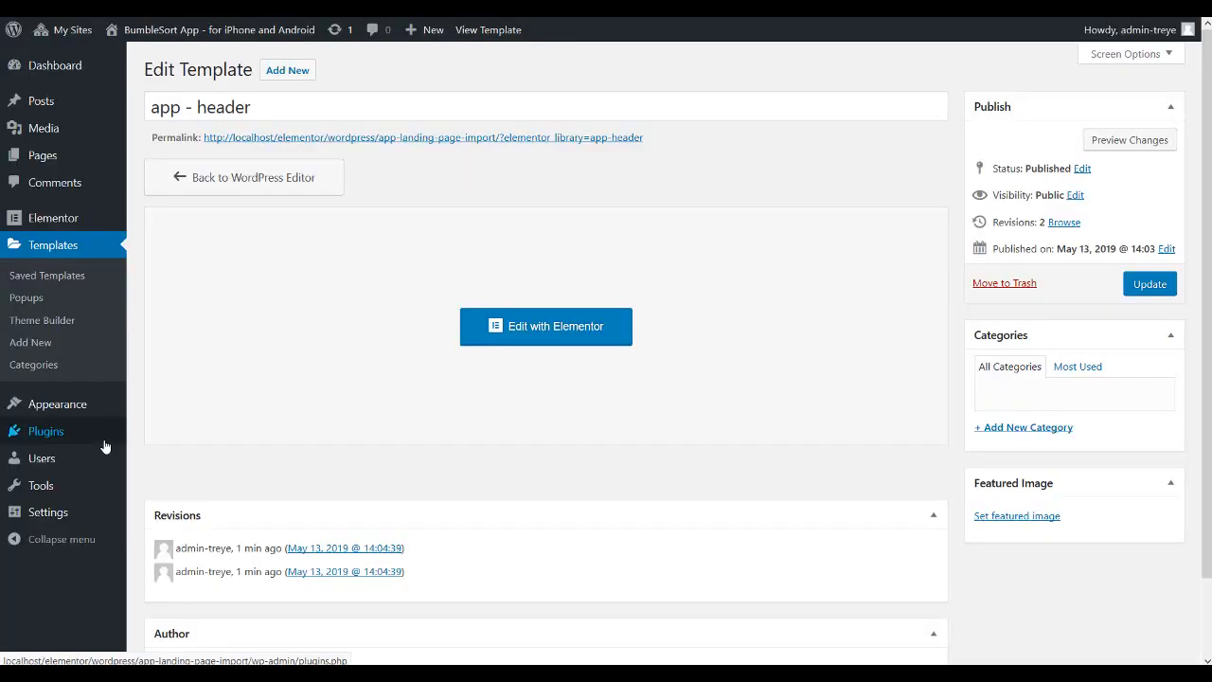
# Update the app - header template and open the App page for editing with Elementor
pyautogui.click(1139, 290)
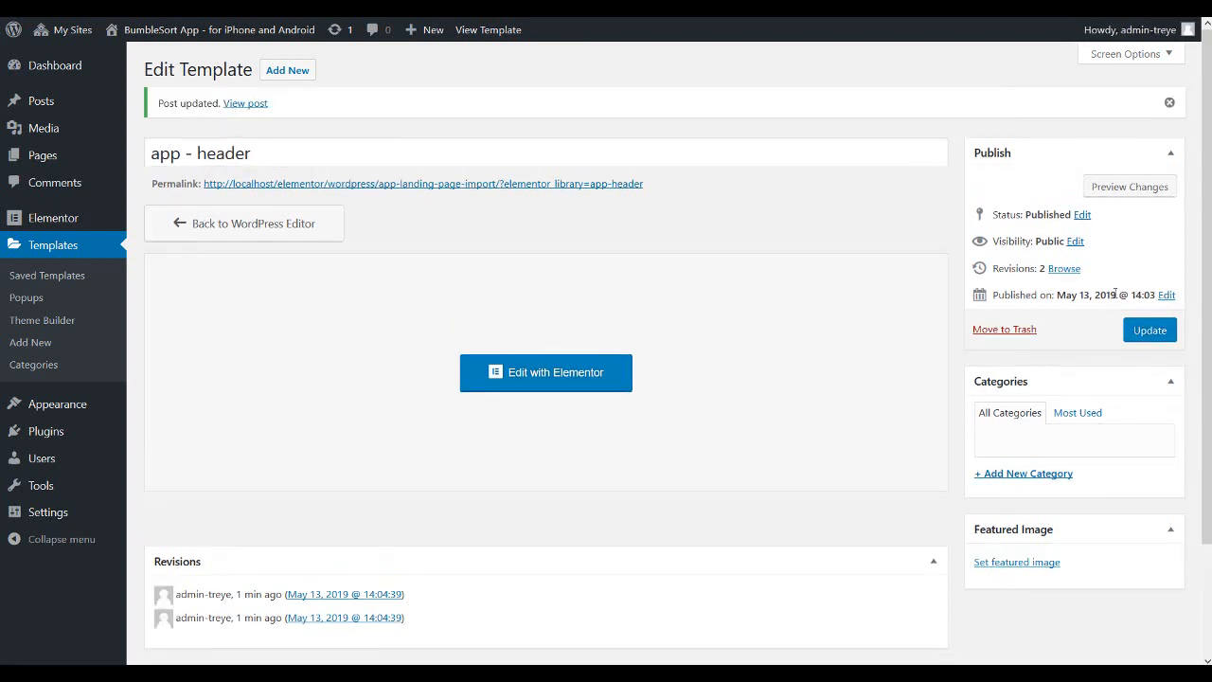
pyautogui.moveTo(100, 159)
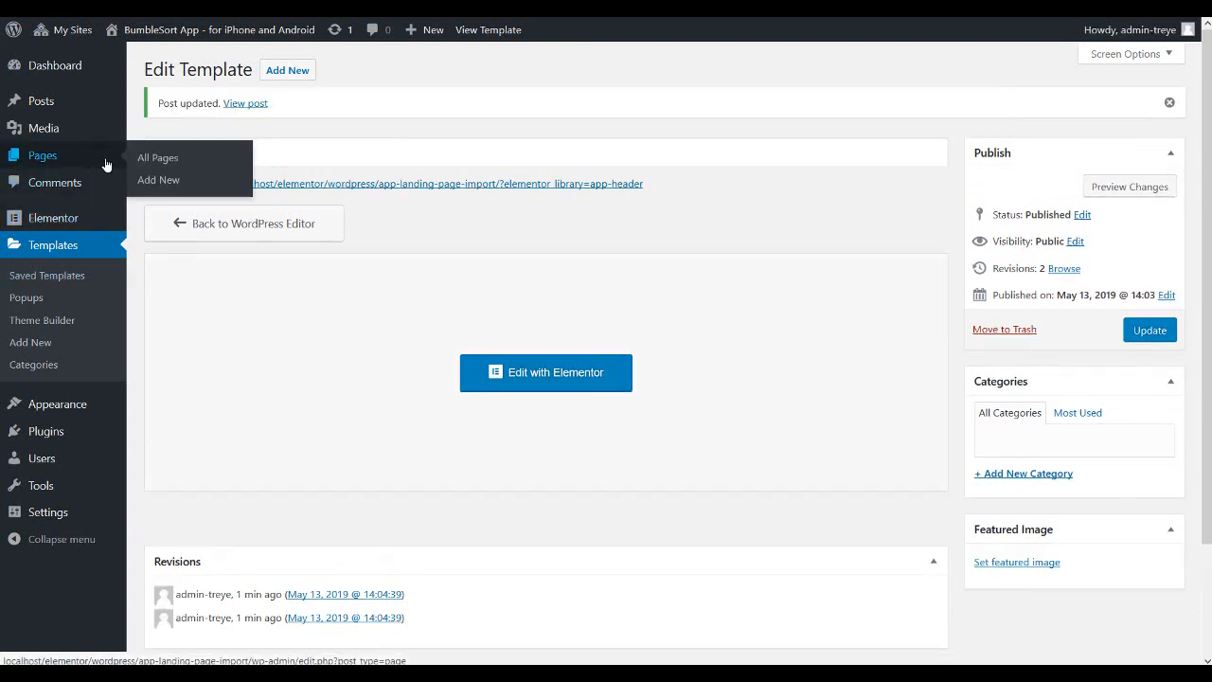
pyautogui.click(147, 163)
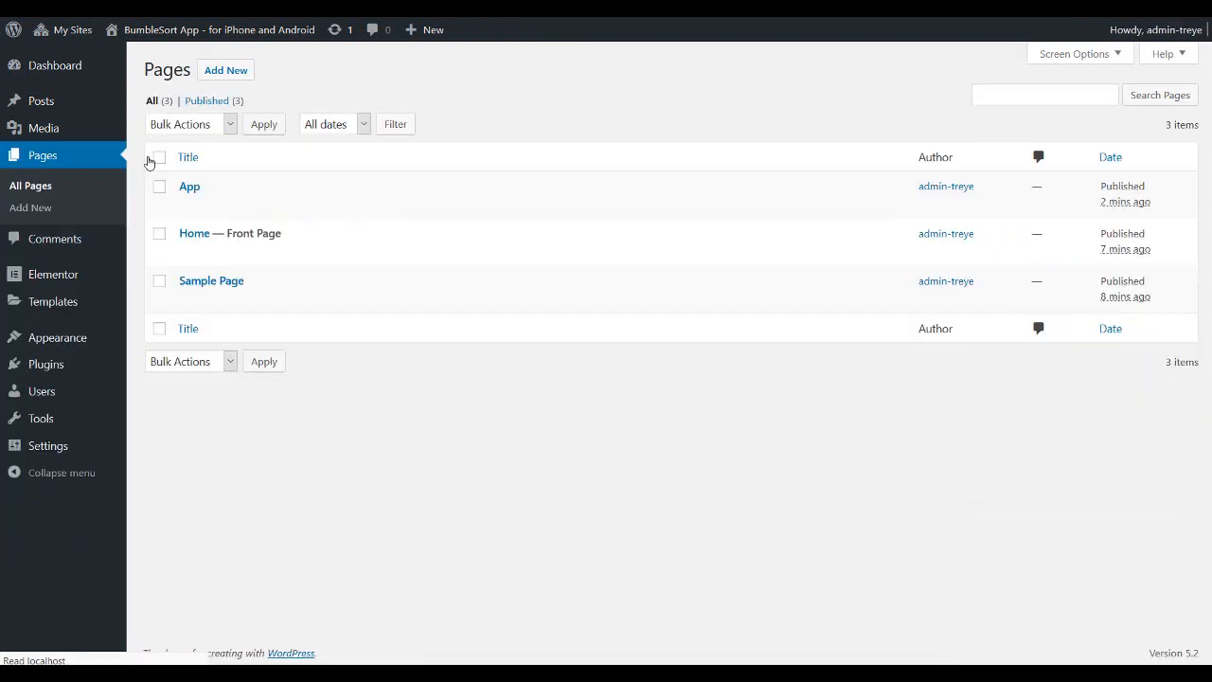
pyautogui.click(188, 206)
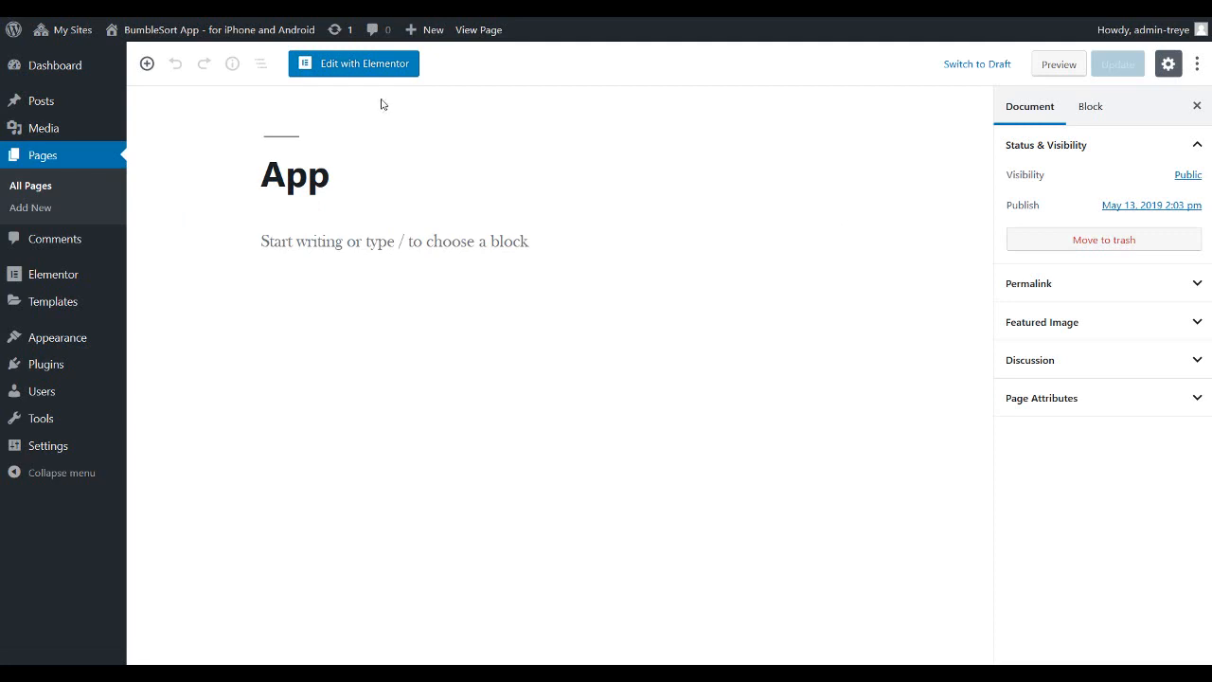
pyautogui.click(381, 70)
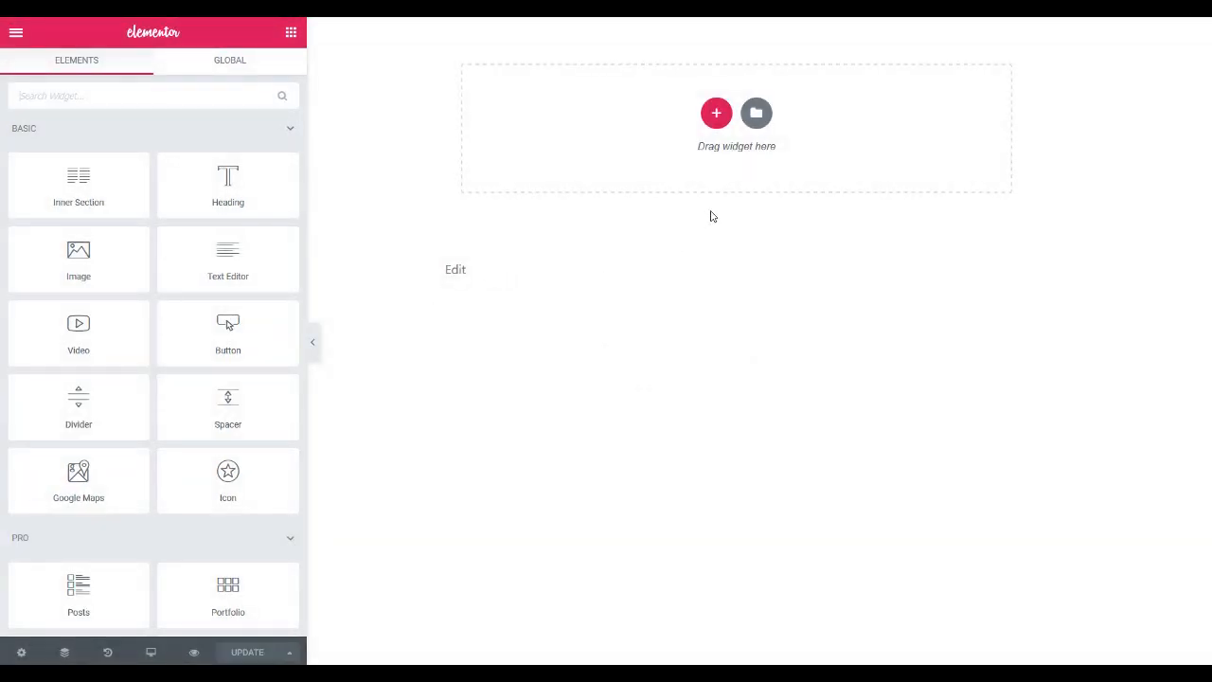
# Import app-split-screen-landing-page-section.json into the template library and insert the Split Screen App Landing Page section without its document settings
pyautogui.click(756, 113)
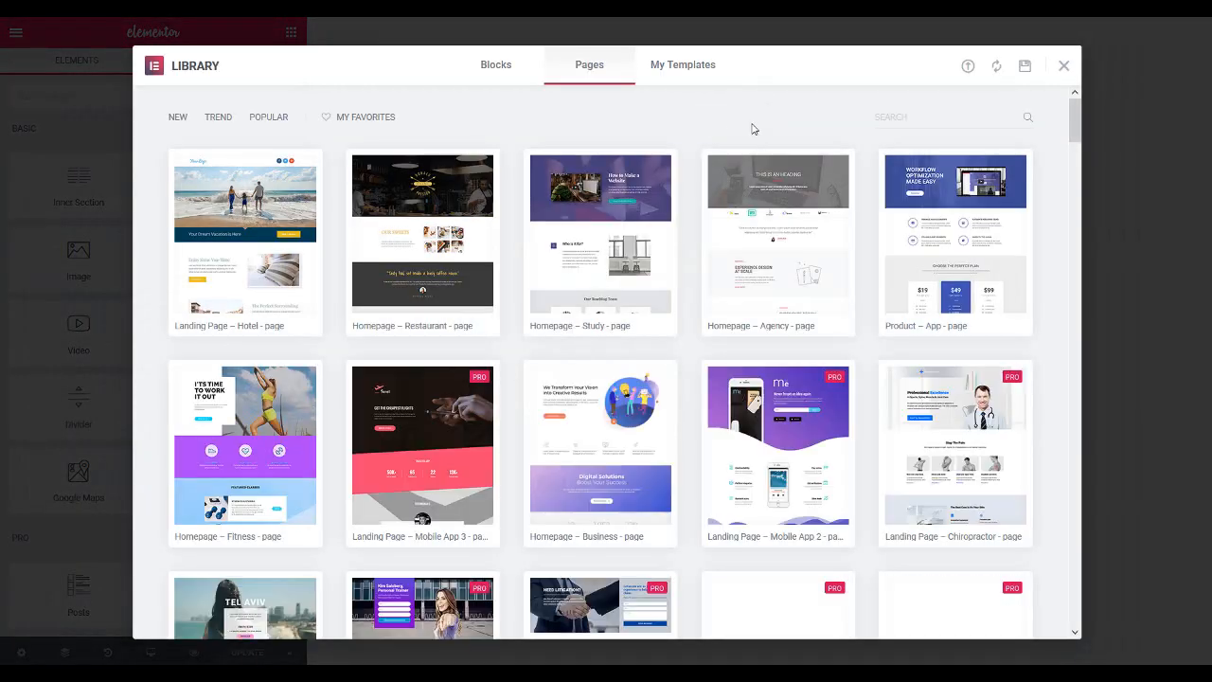
pyautogui.click(696, 73)
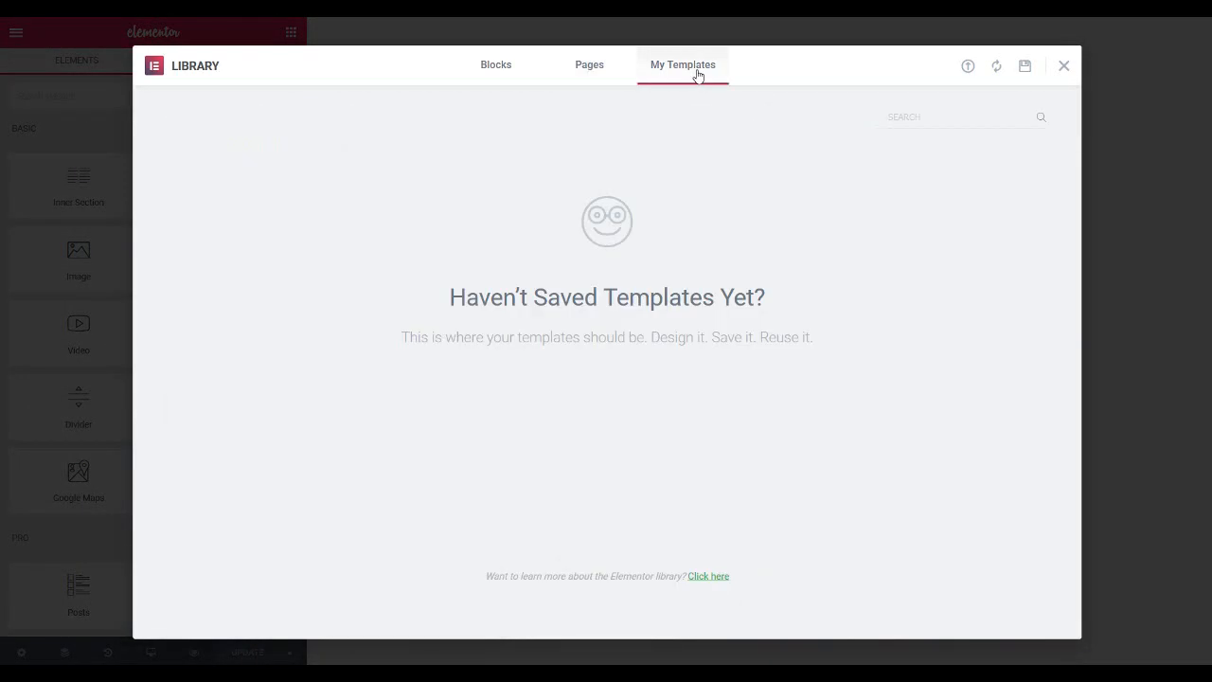
pyautogui.click(966, 67)
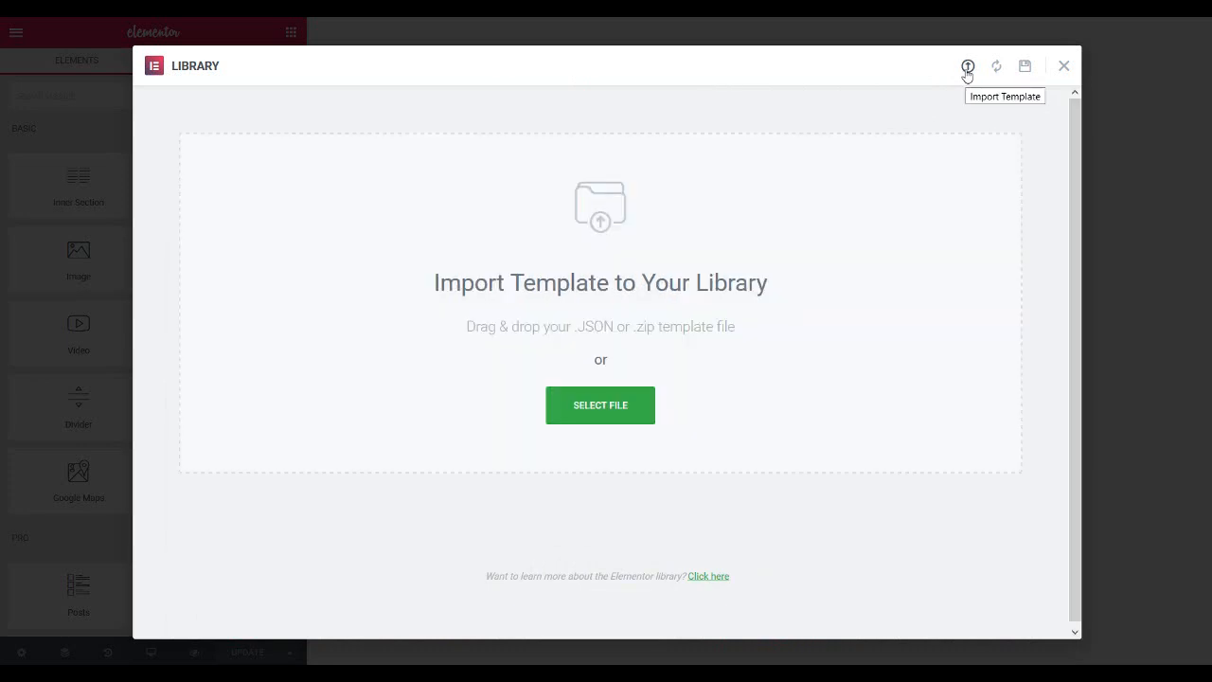
pyautogui.click(612, 409)
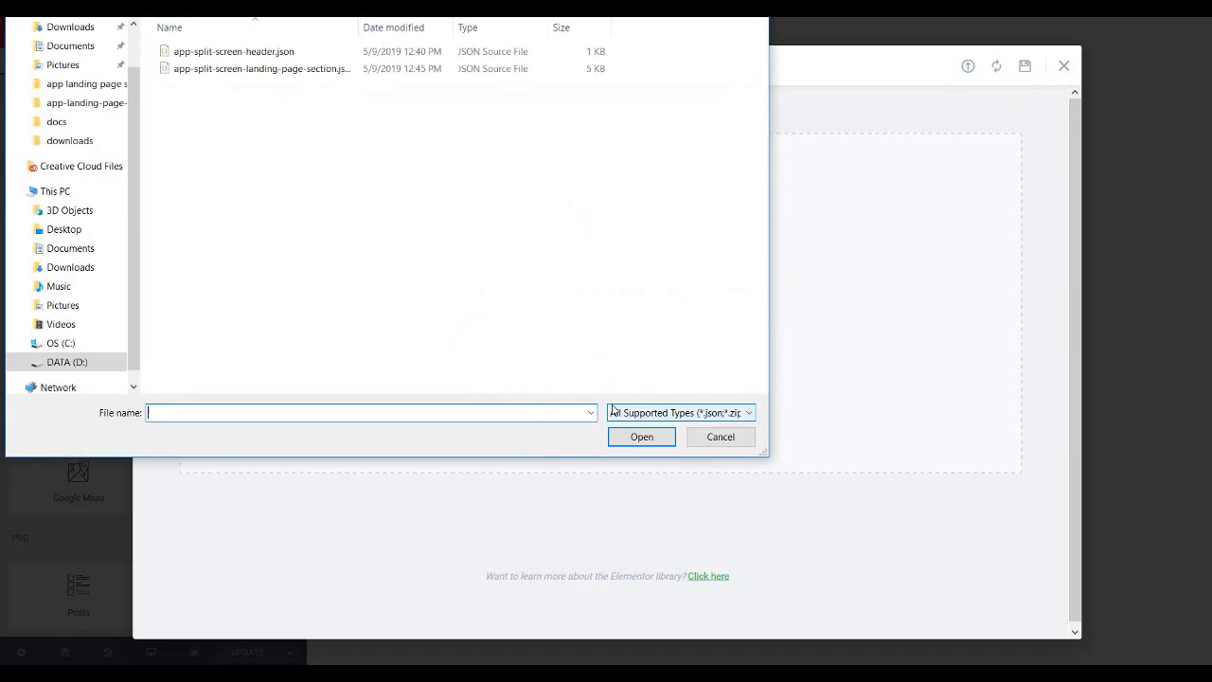
pyautogui.click(324, 74)
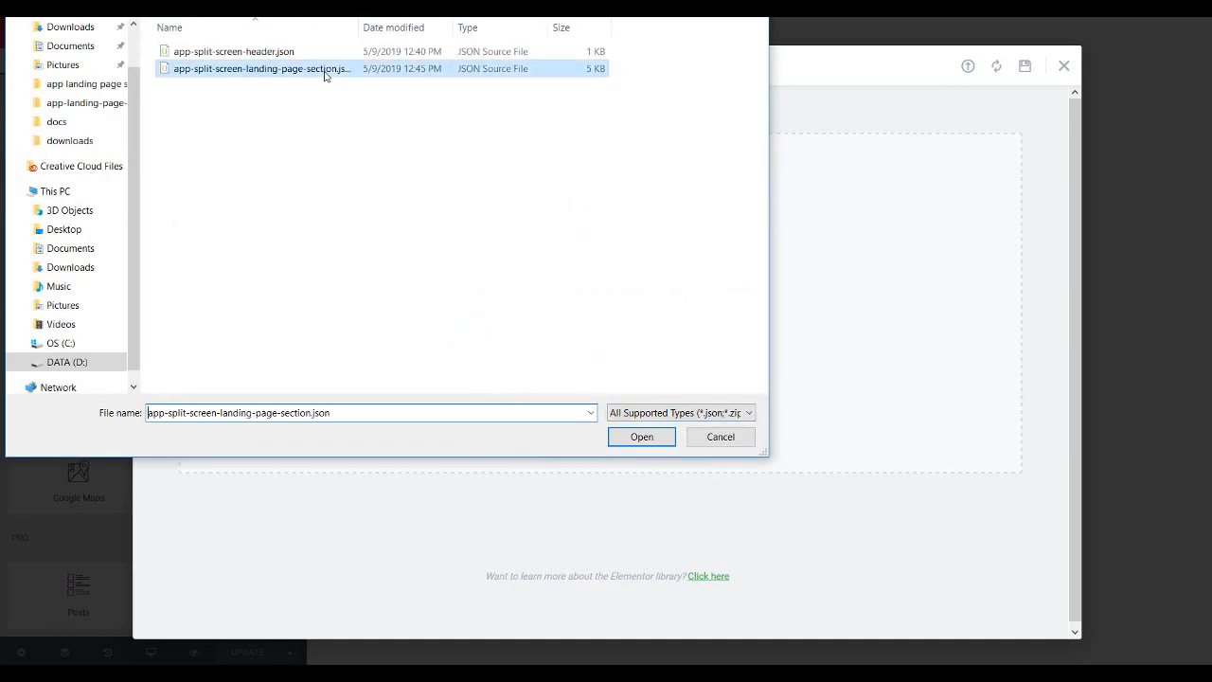
pyautogui.click(643, 438)
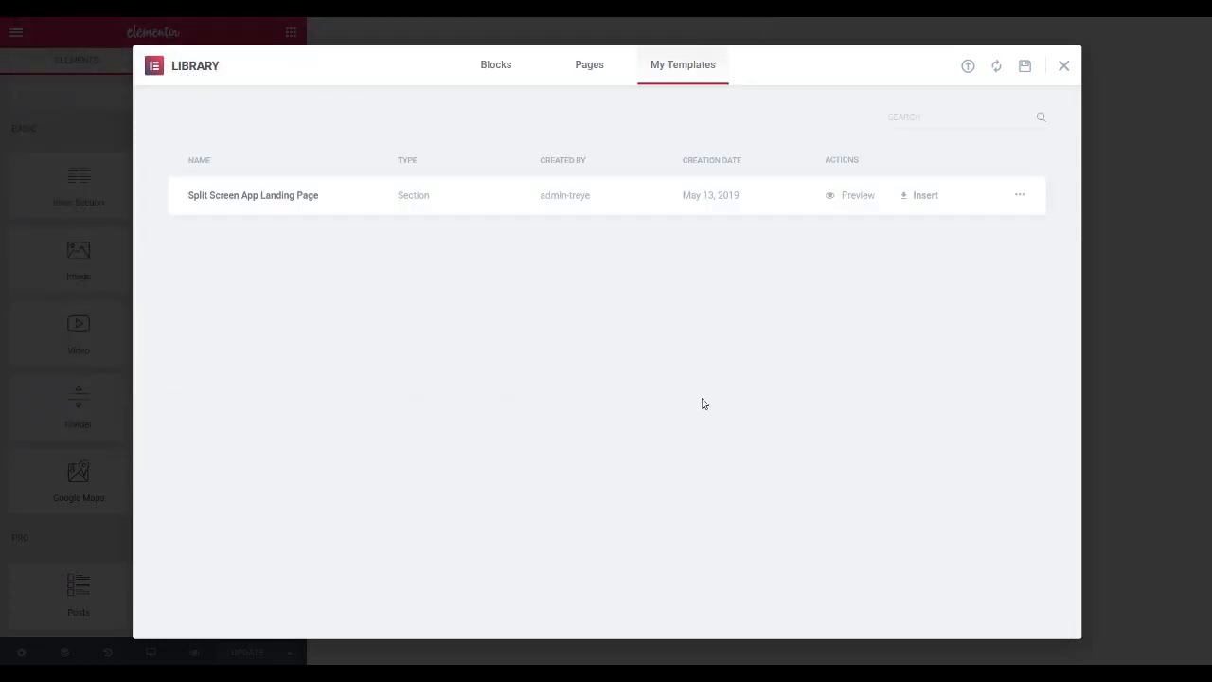
pyautogui.click(917, 198)
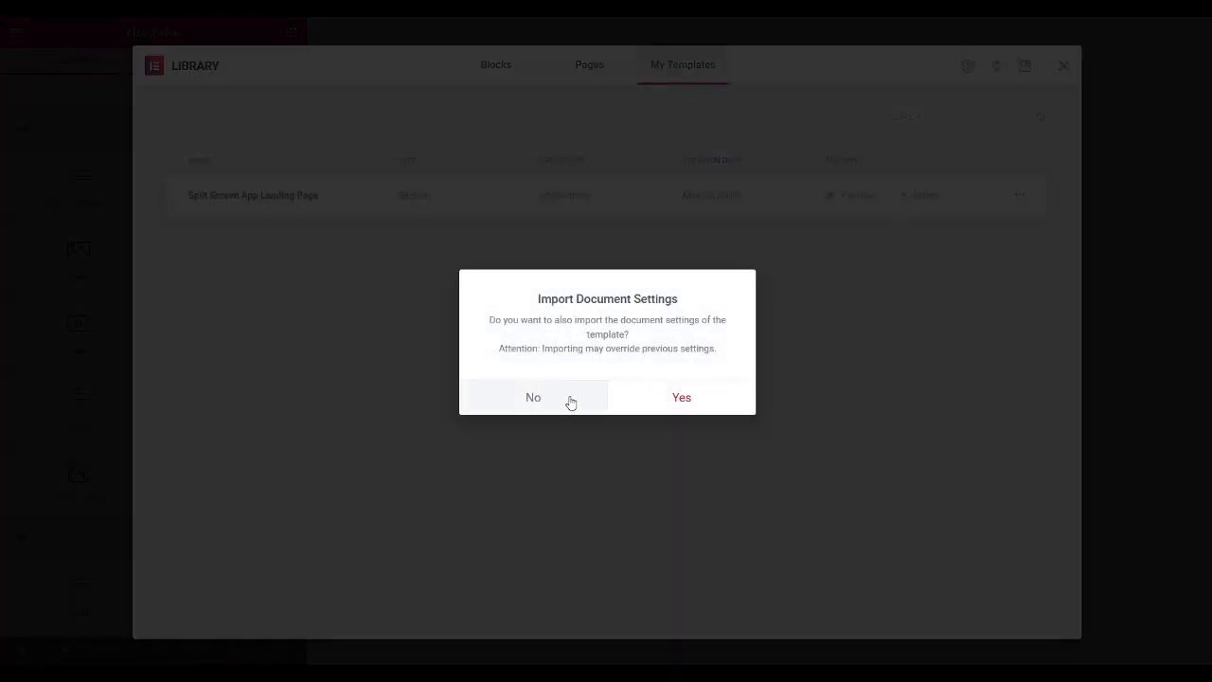
pyautogui.click(570, 401)
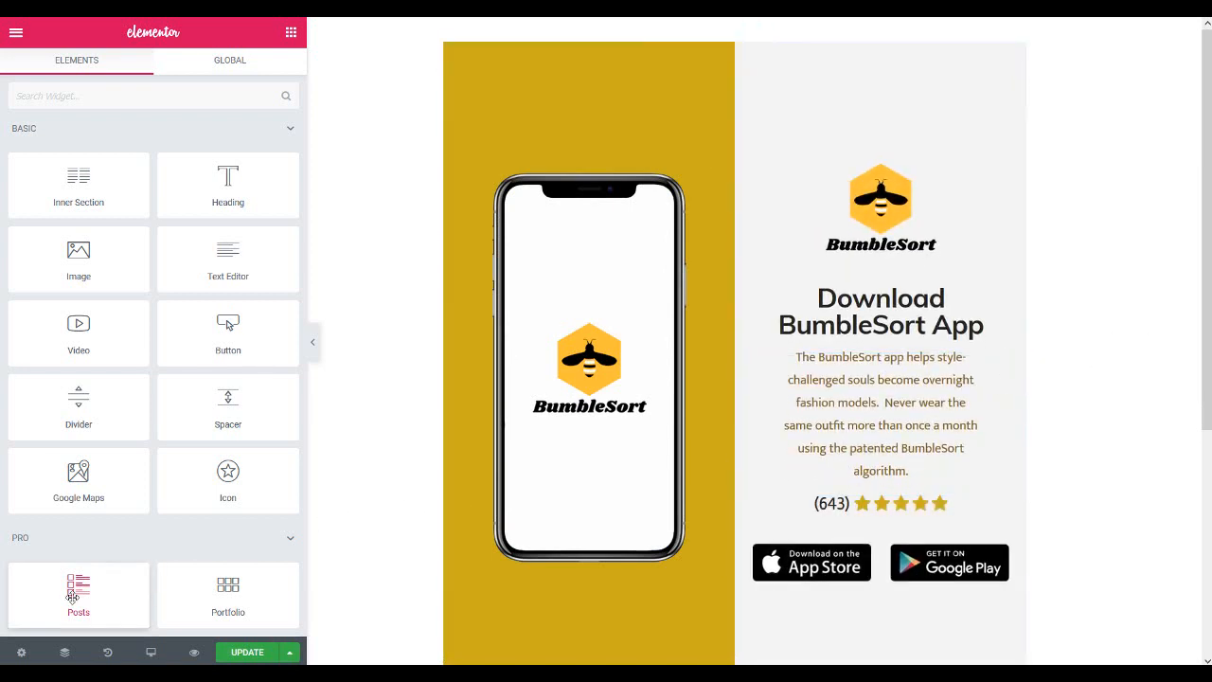
# Set the App page's layout to Elementor Full Width in its page settings
pyautogui.click(22, 653)
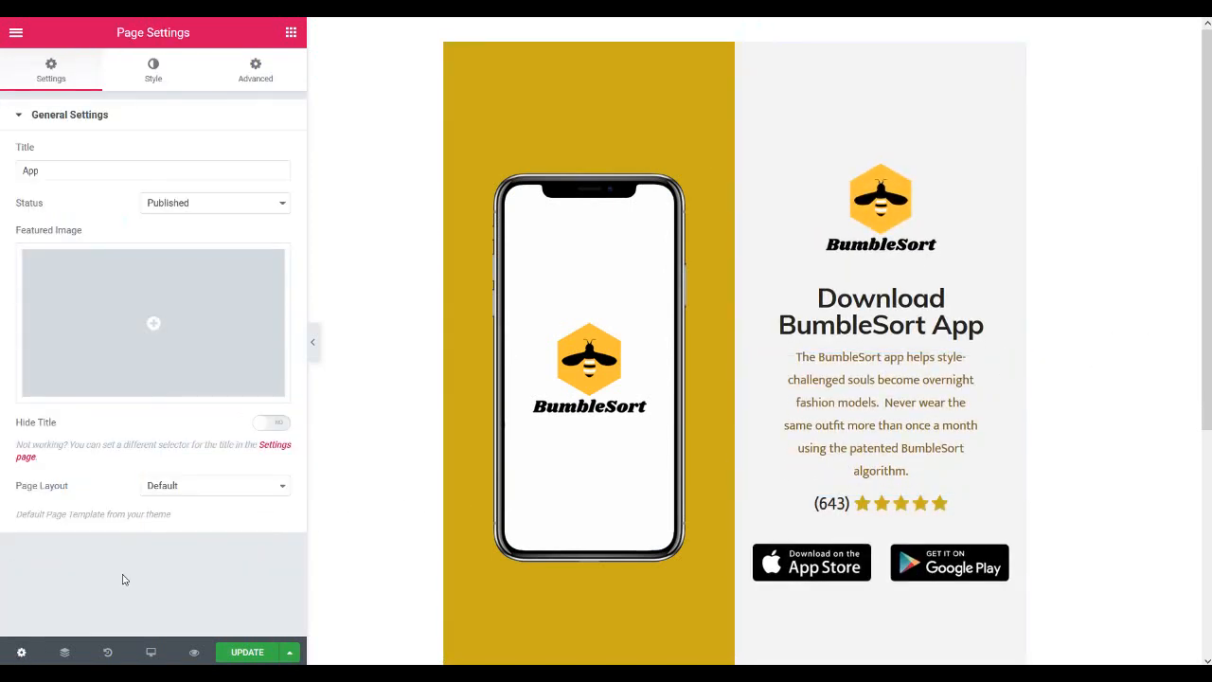
pyautogui.click(191, 486)
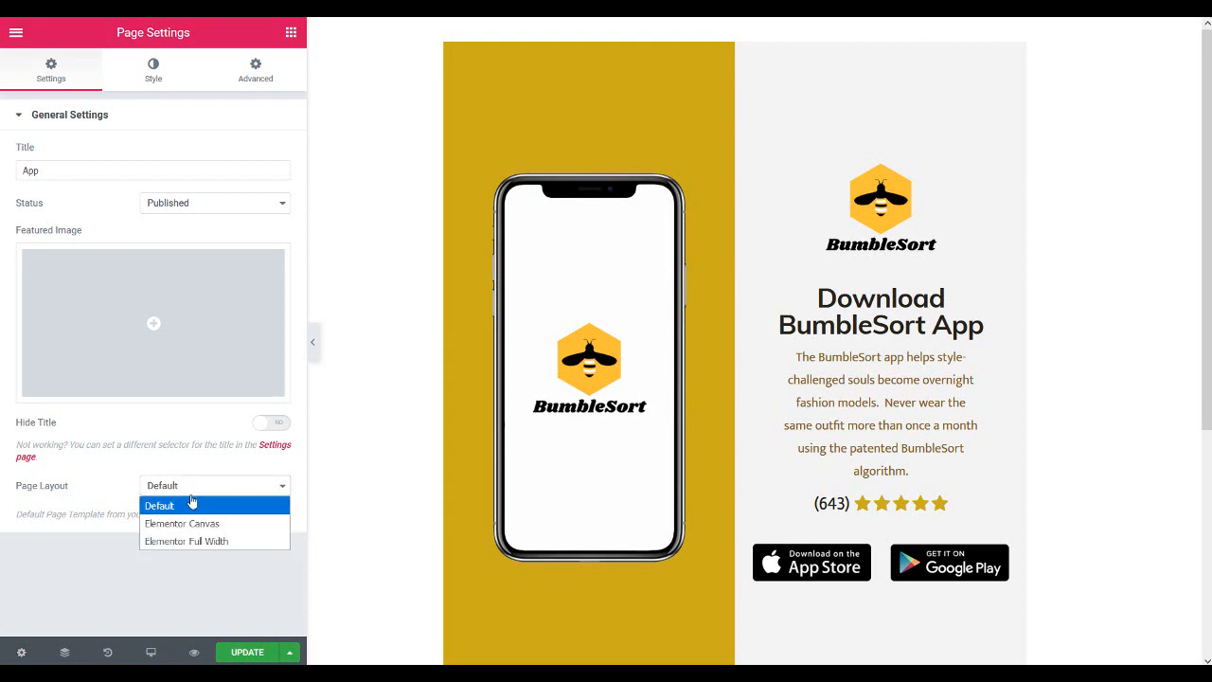
pyautogui.click(195, 541)
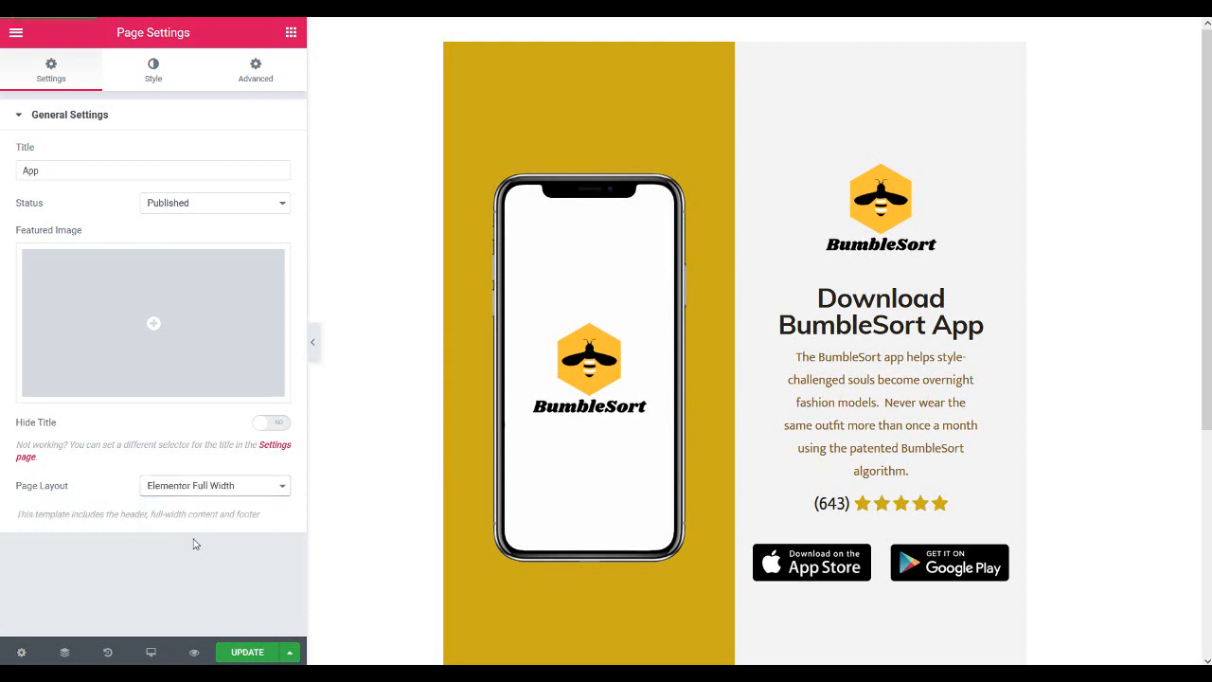